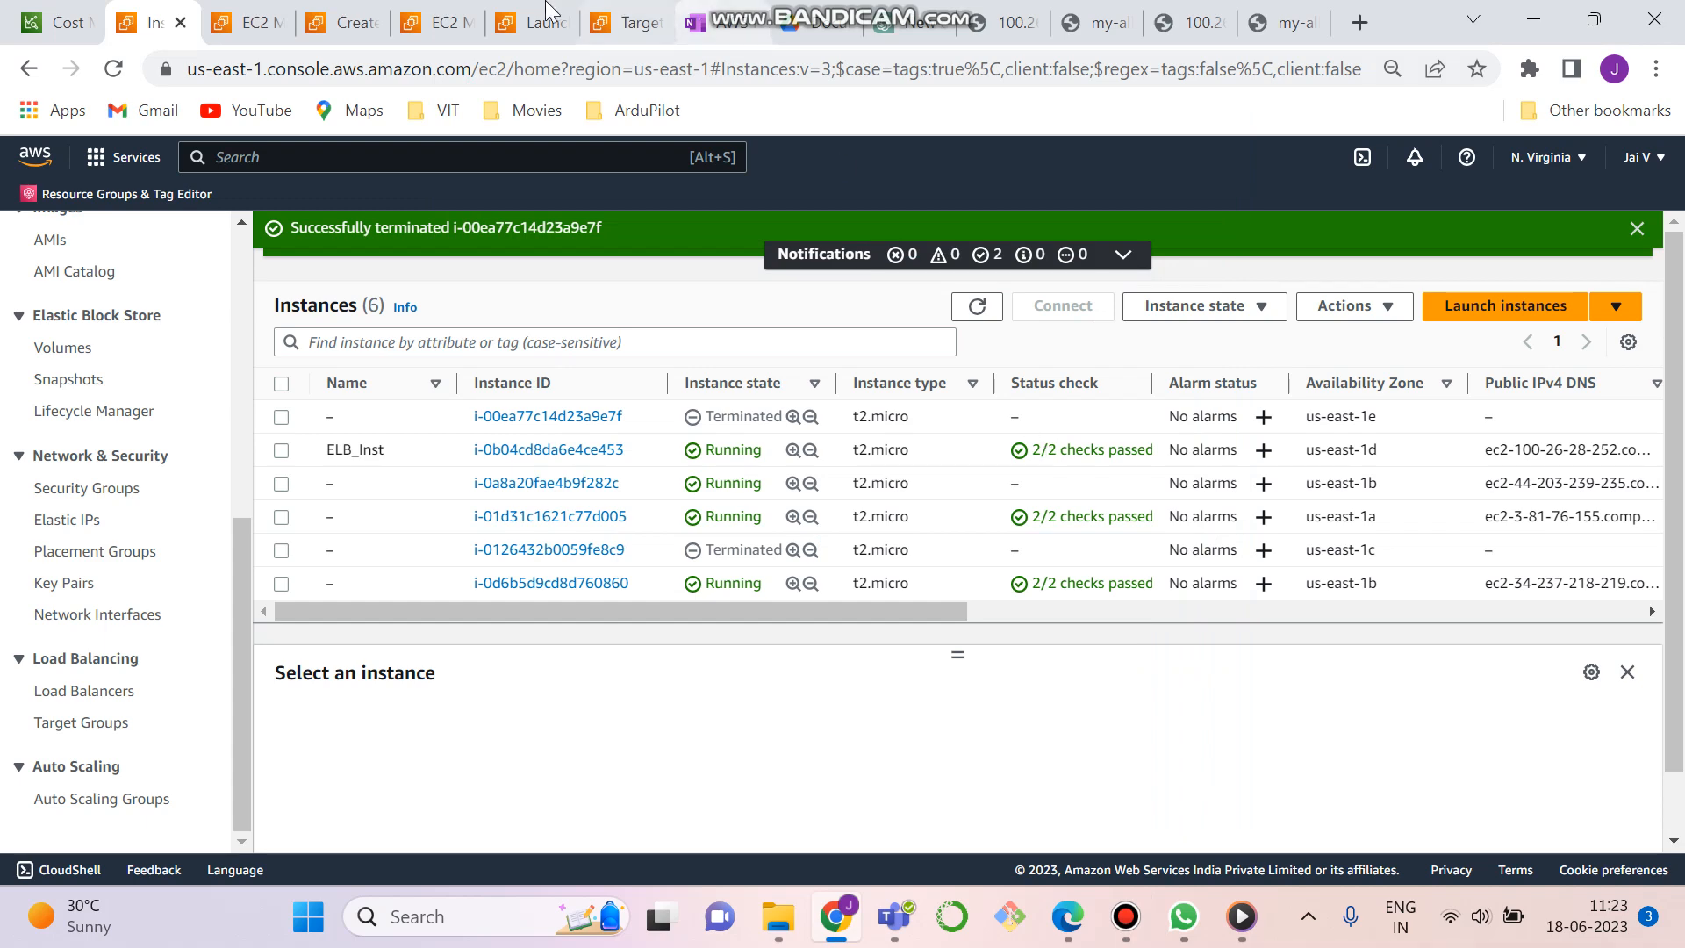
# View the EC2 launch templates list and the already open load balancers page
pyautogui.click(332, 5)
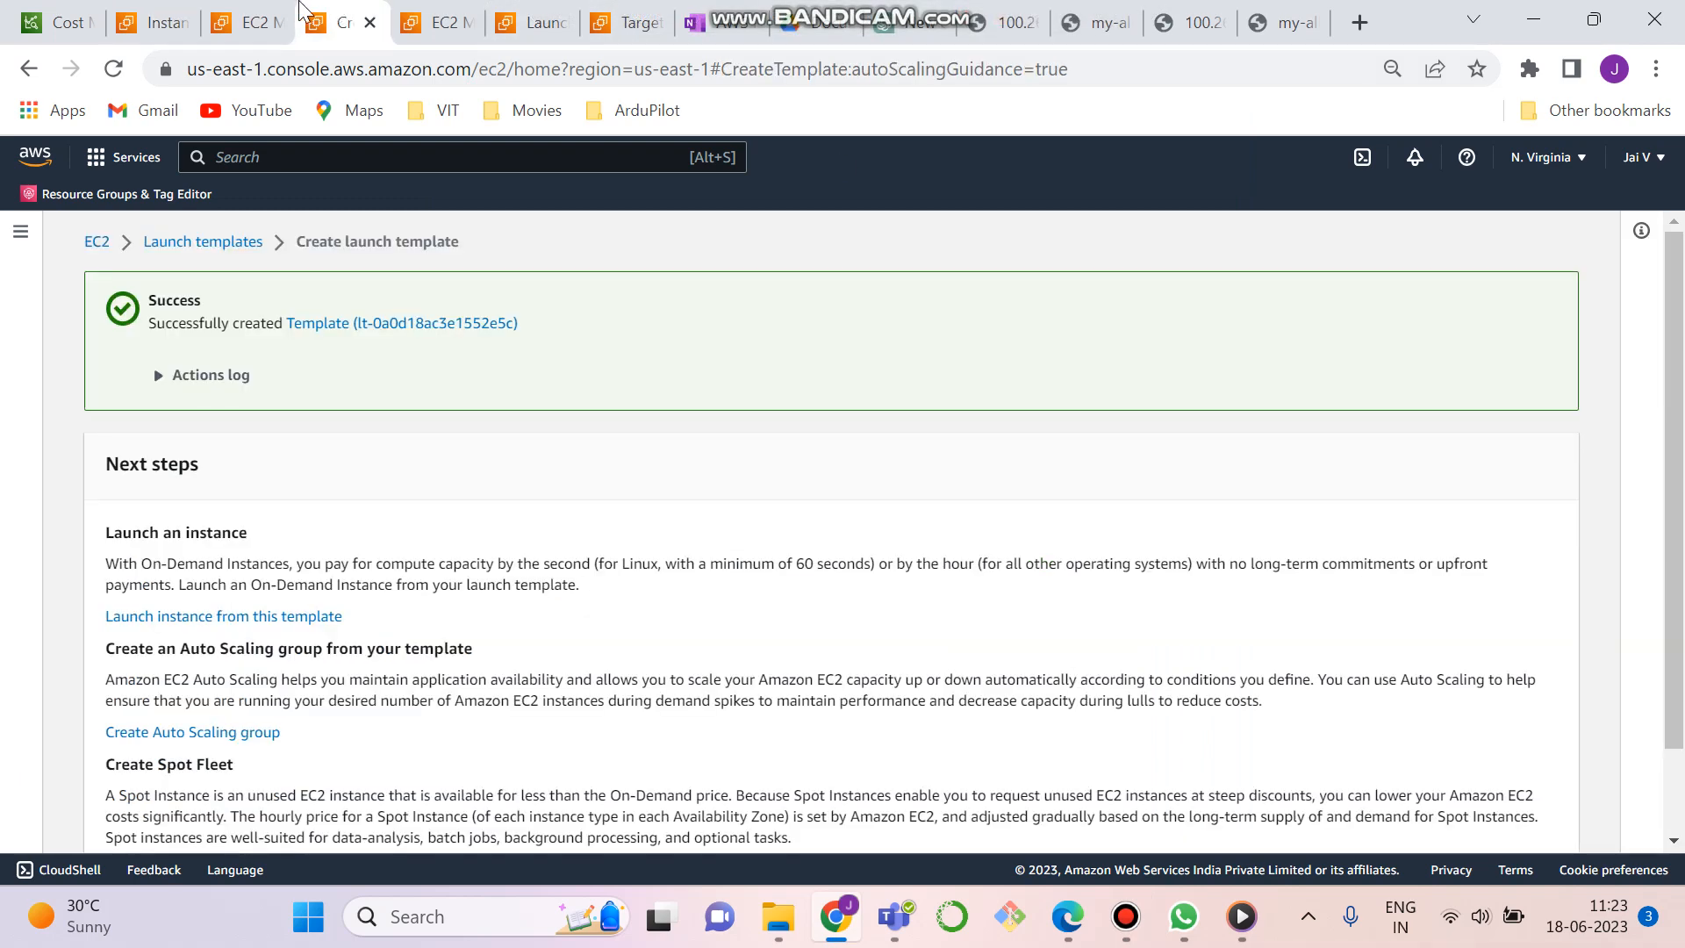
pyautogui.click(208, 248)
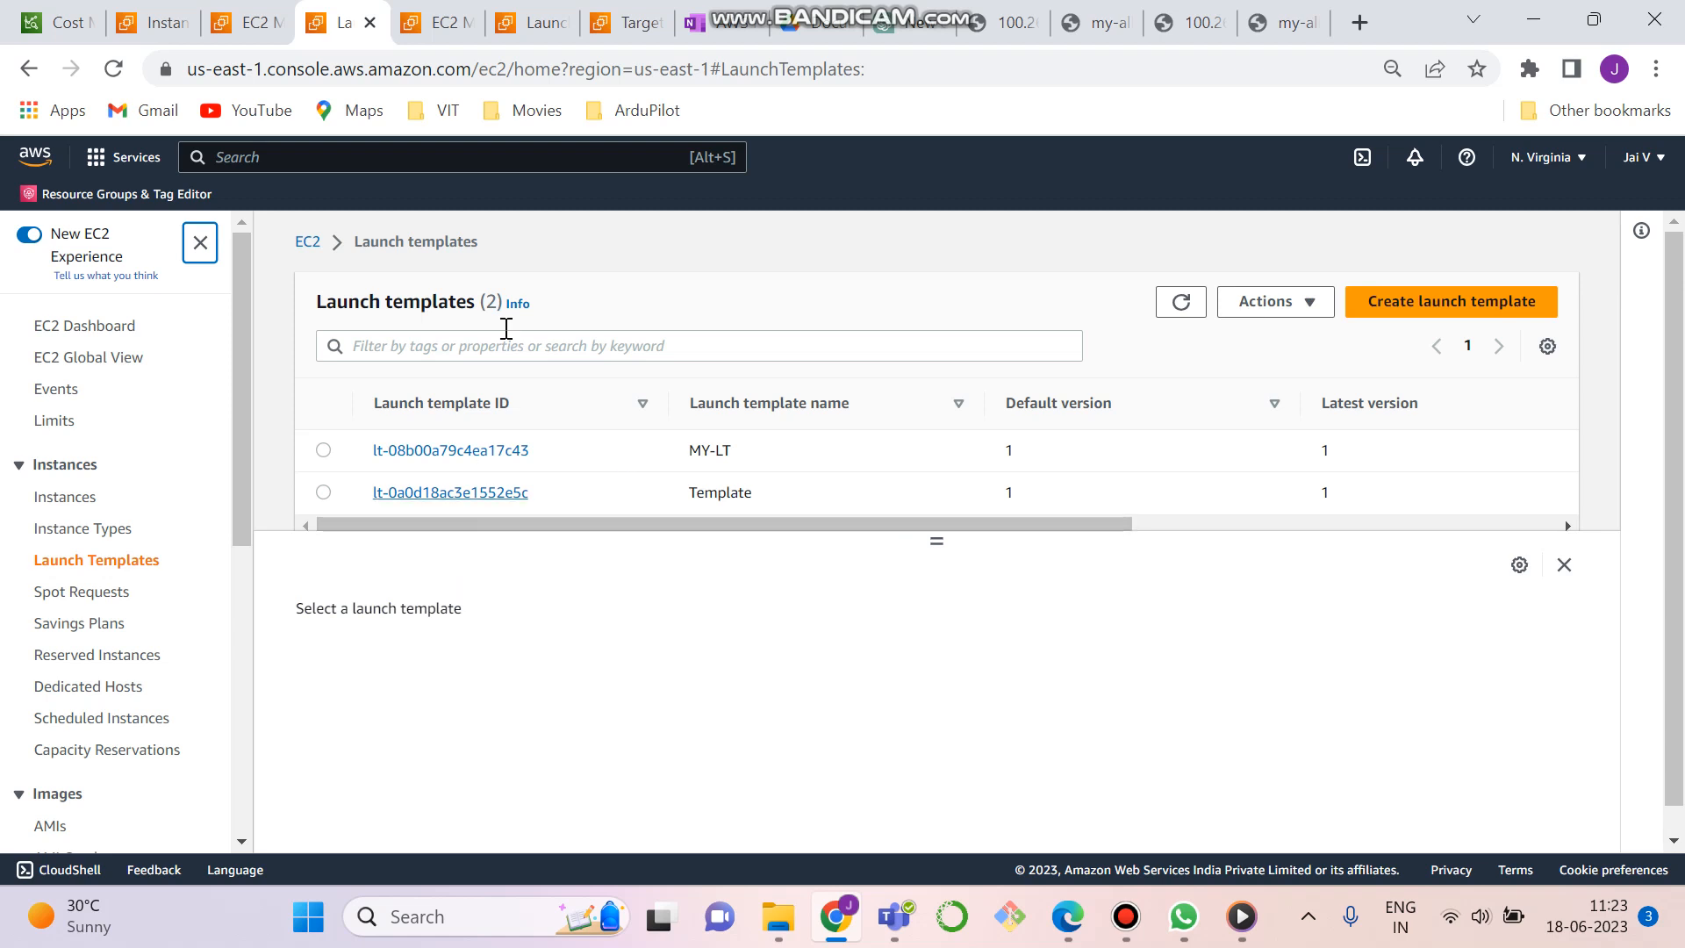
pyautogui.click(272, 14)
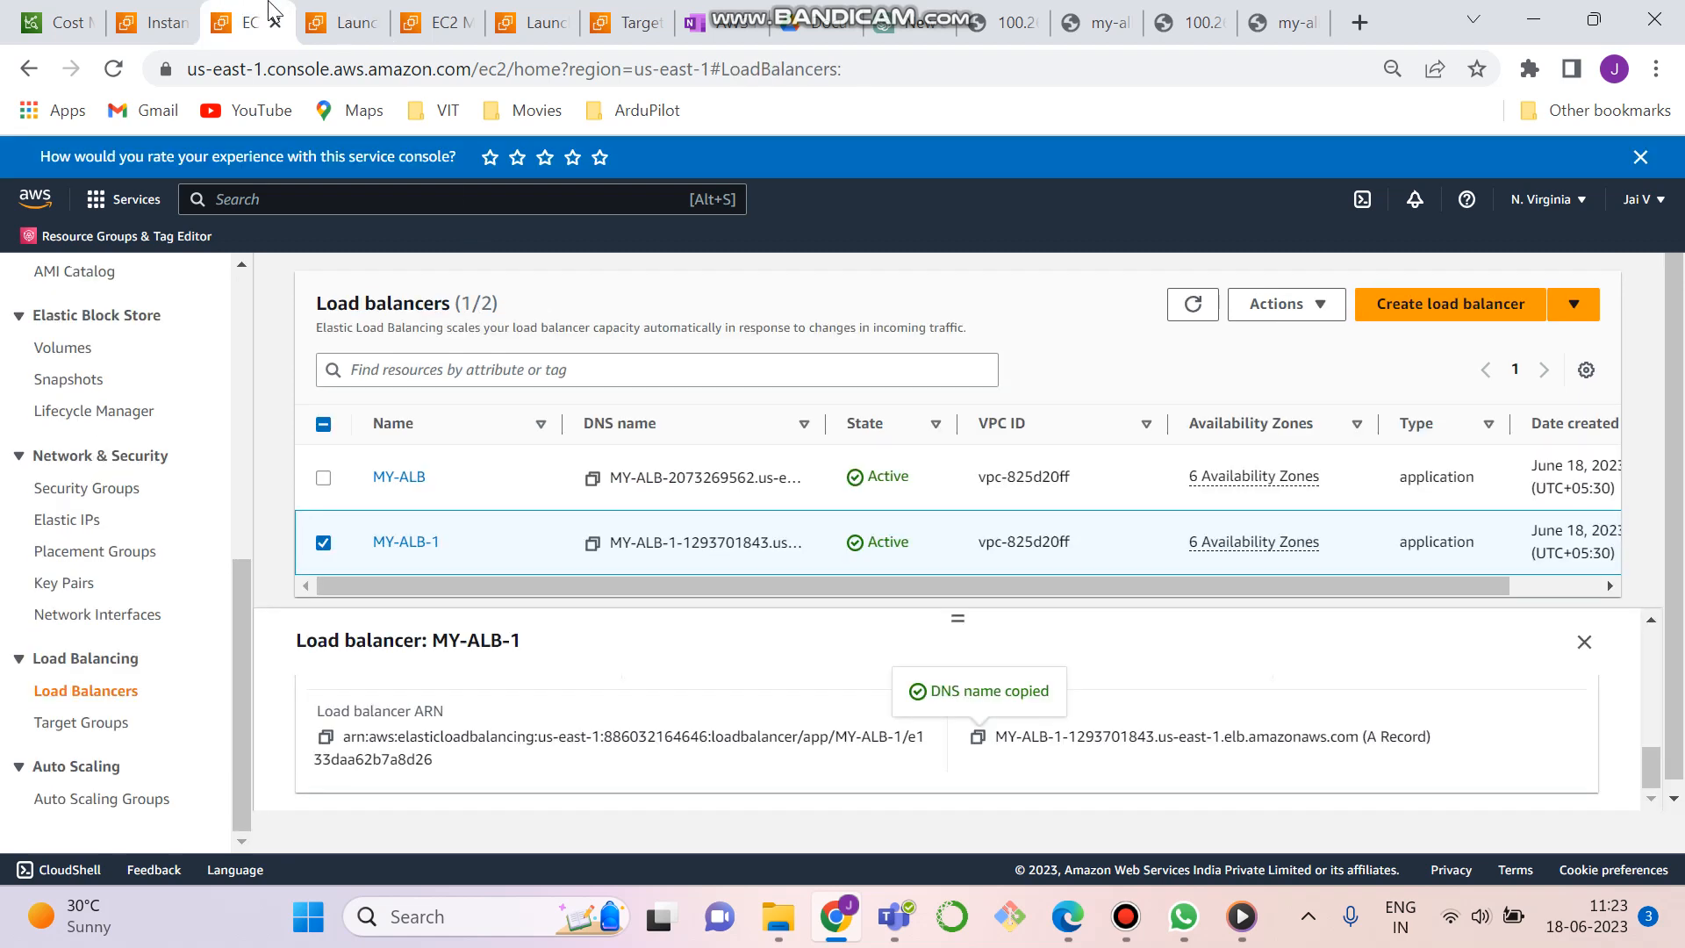
pyautogui.click(154, 22)
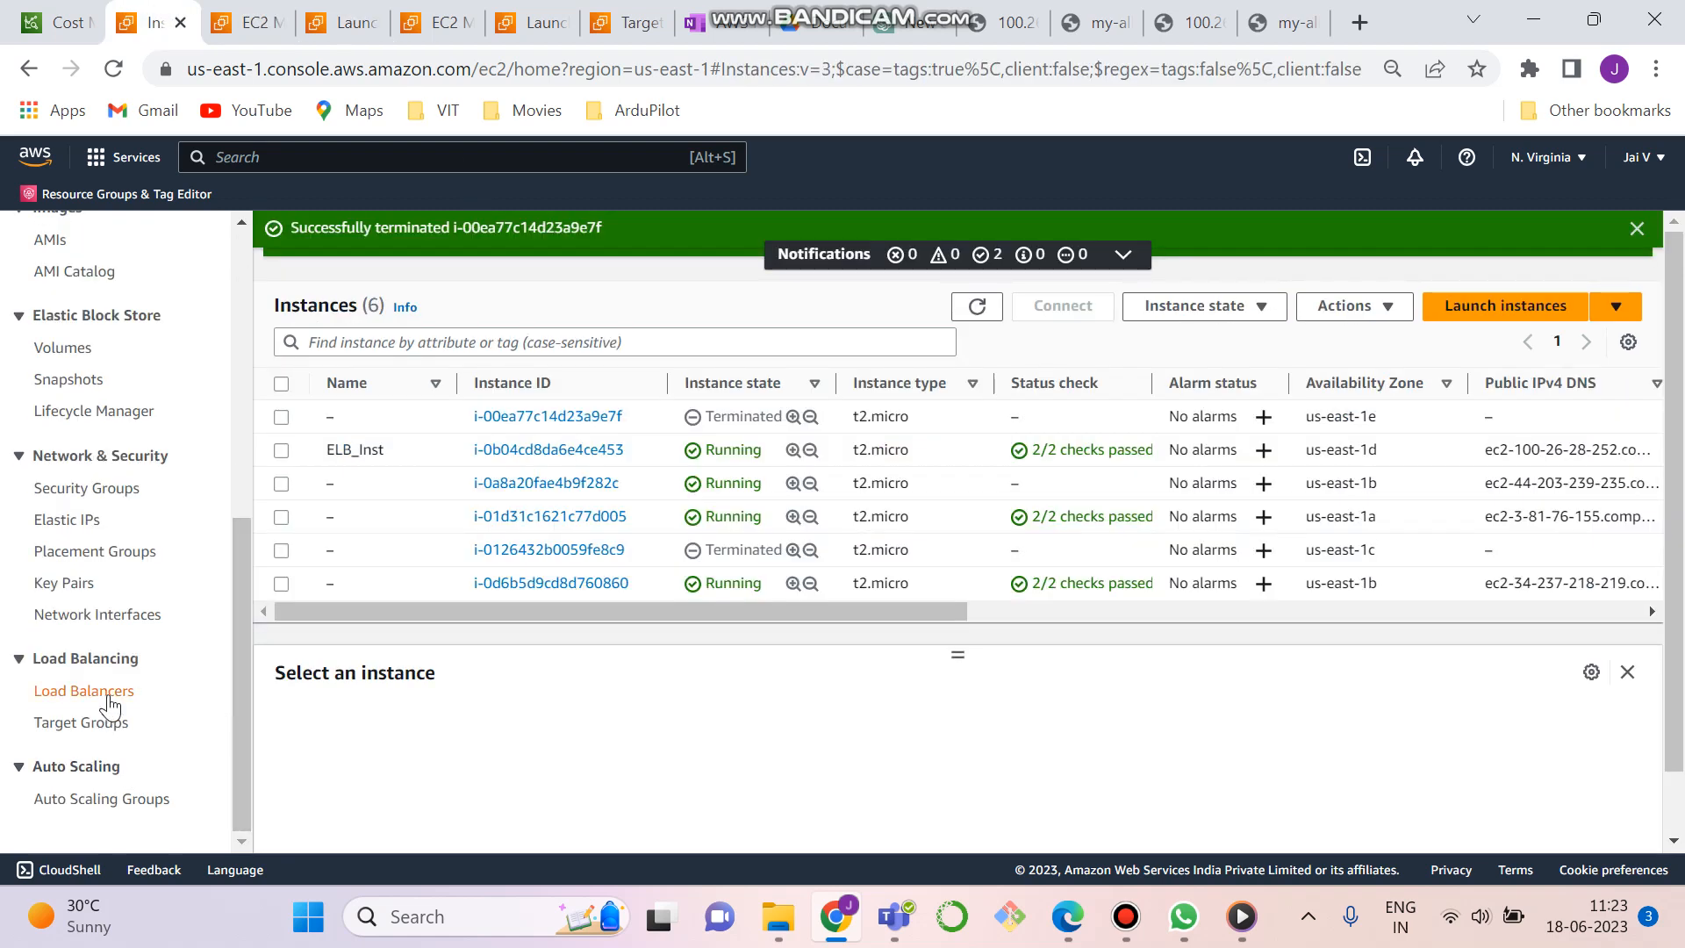
# Open the MY-ALB-1 load balancer's details and examine its availability zones, DNS name and listeners
pyautogui.click(105, 695)
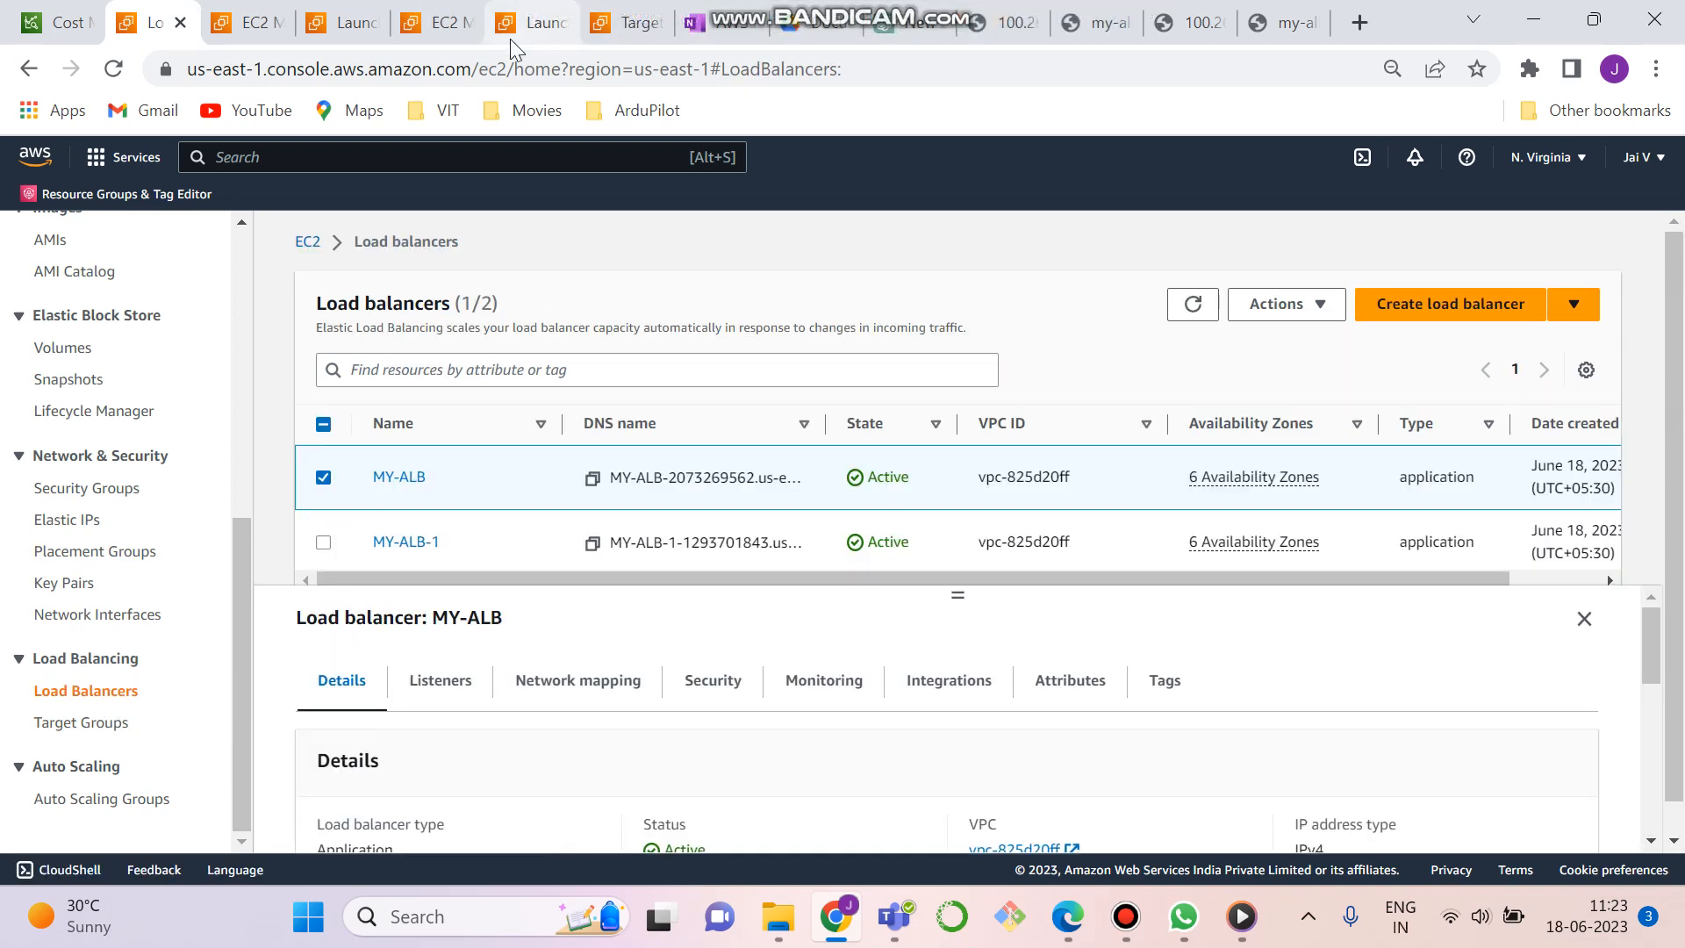
pyautogui.click(323, 544)
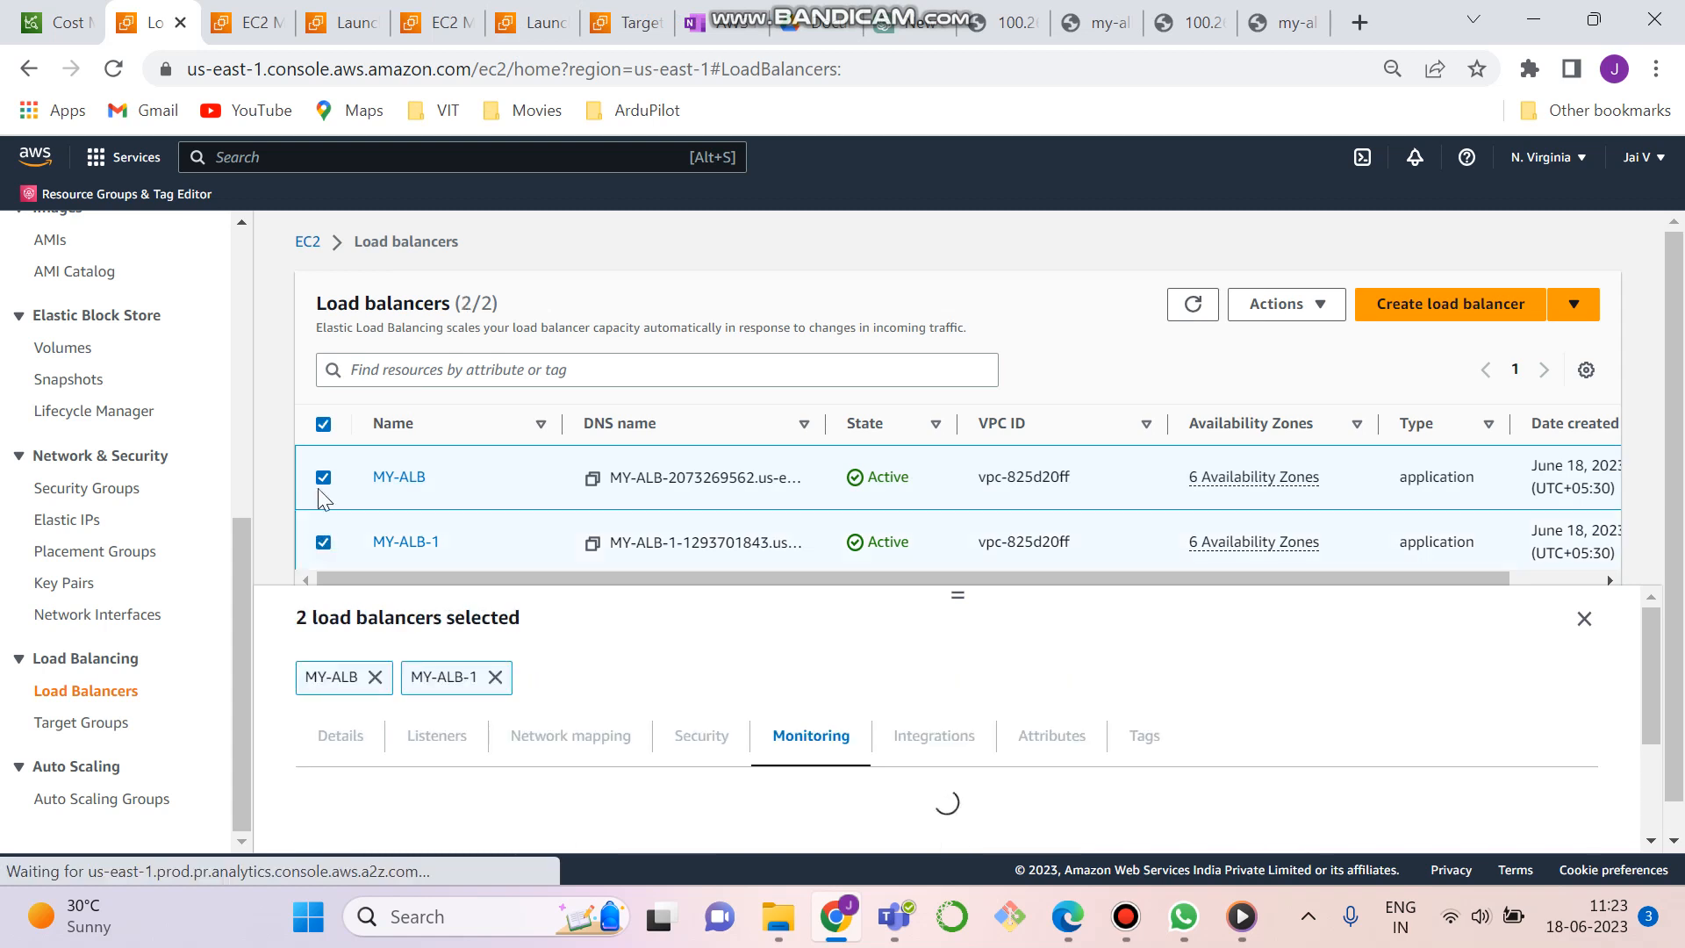
pyautogui.click(323, 477)
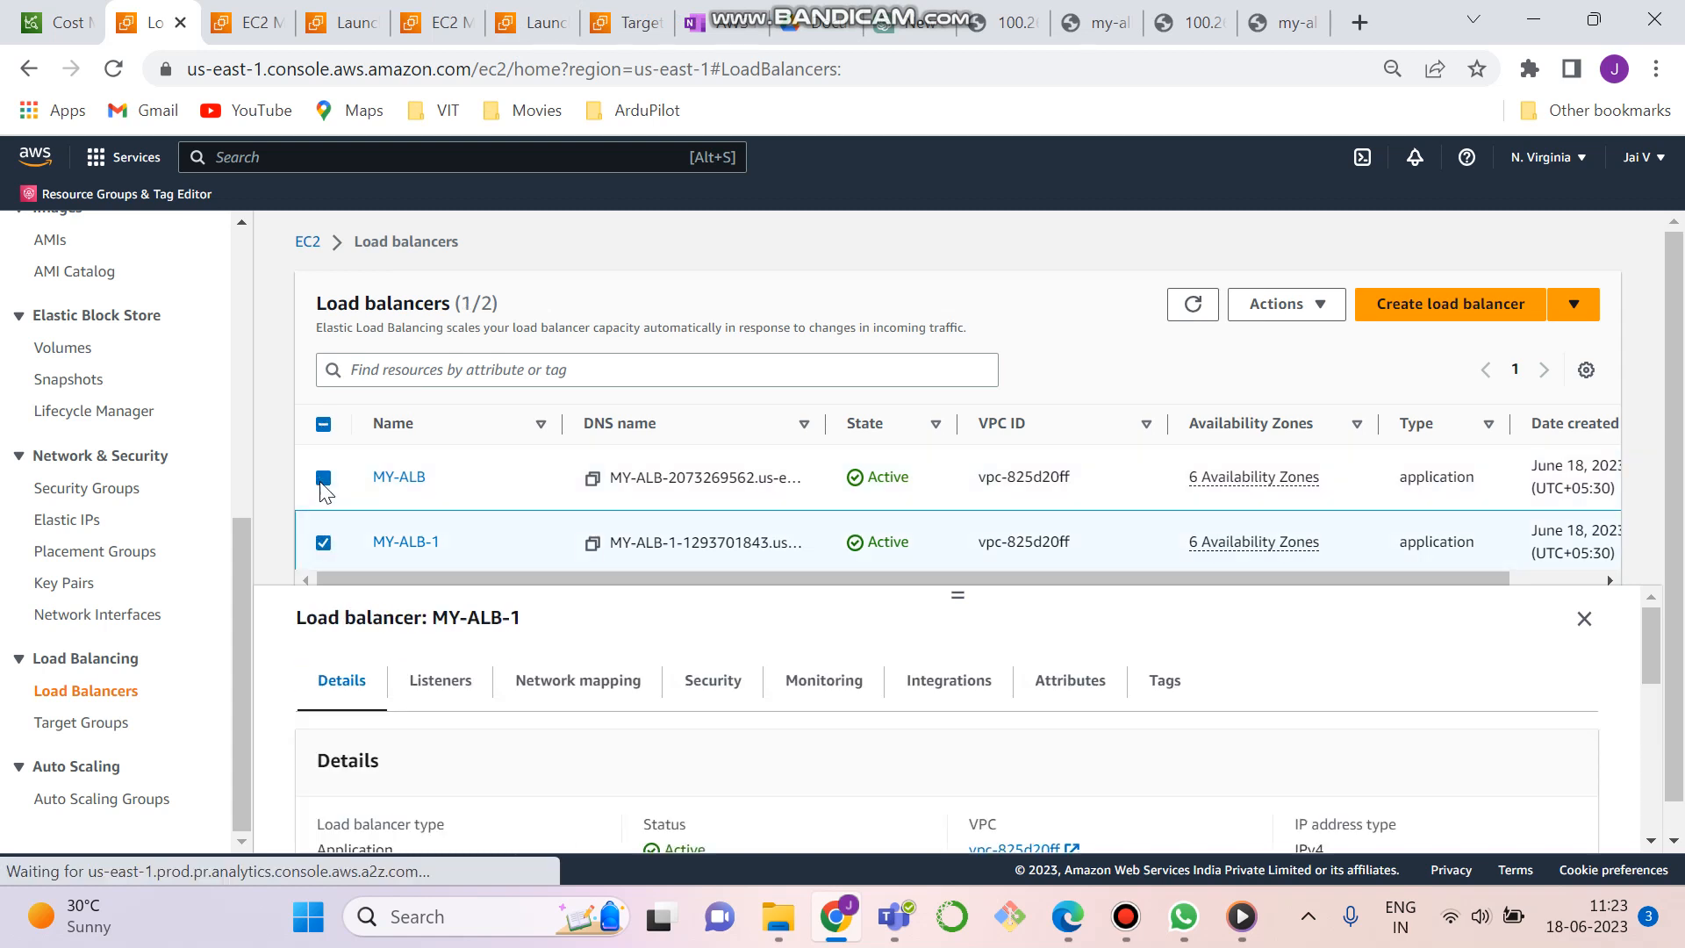
pyautogui.click(387, 543)
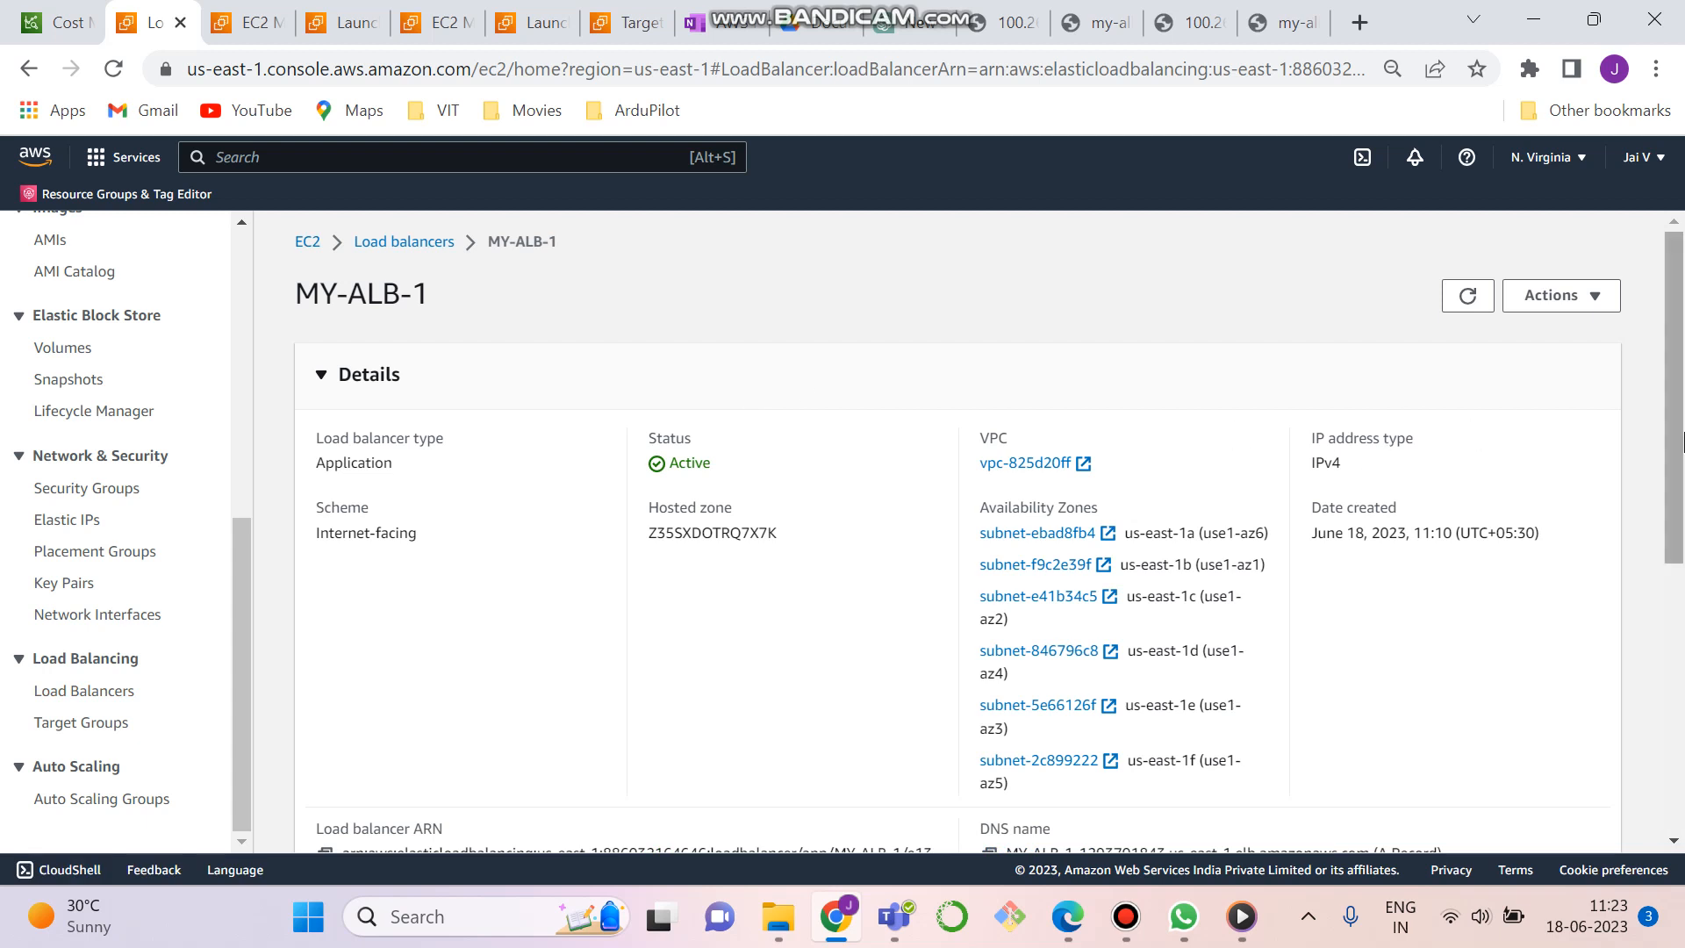
pyautogui.scroll(-1, 1681, 498)
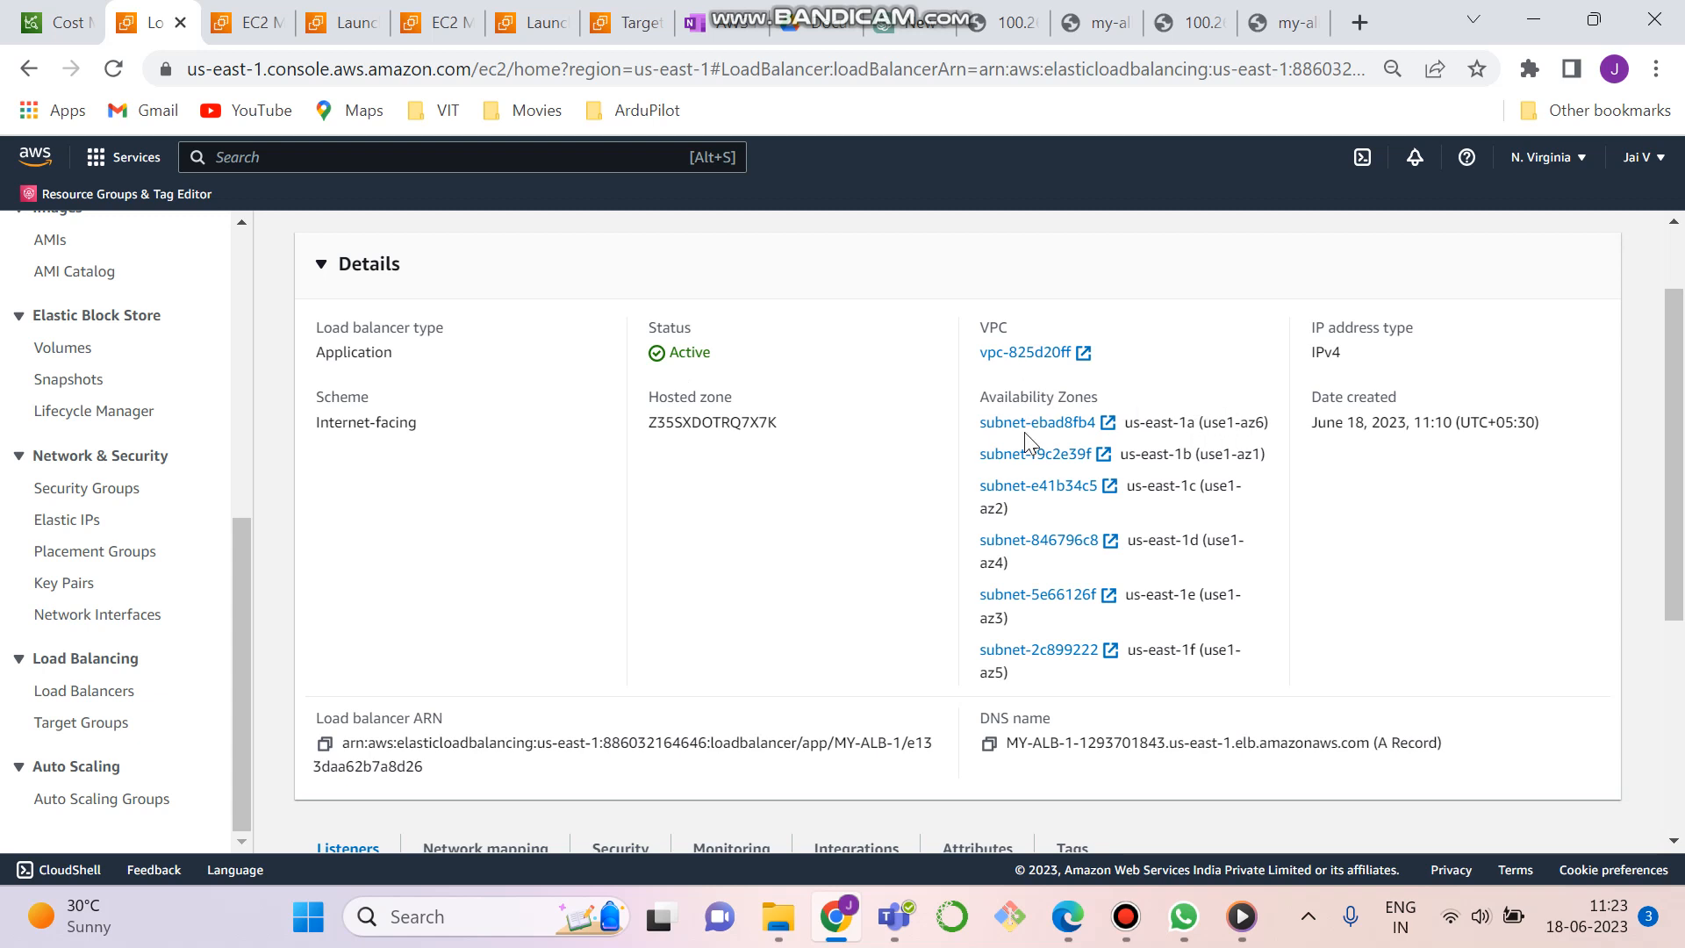
pyautogui.scroll(-3, 1682, 619)
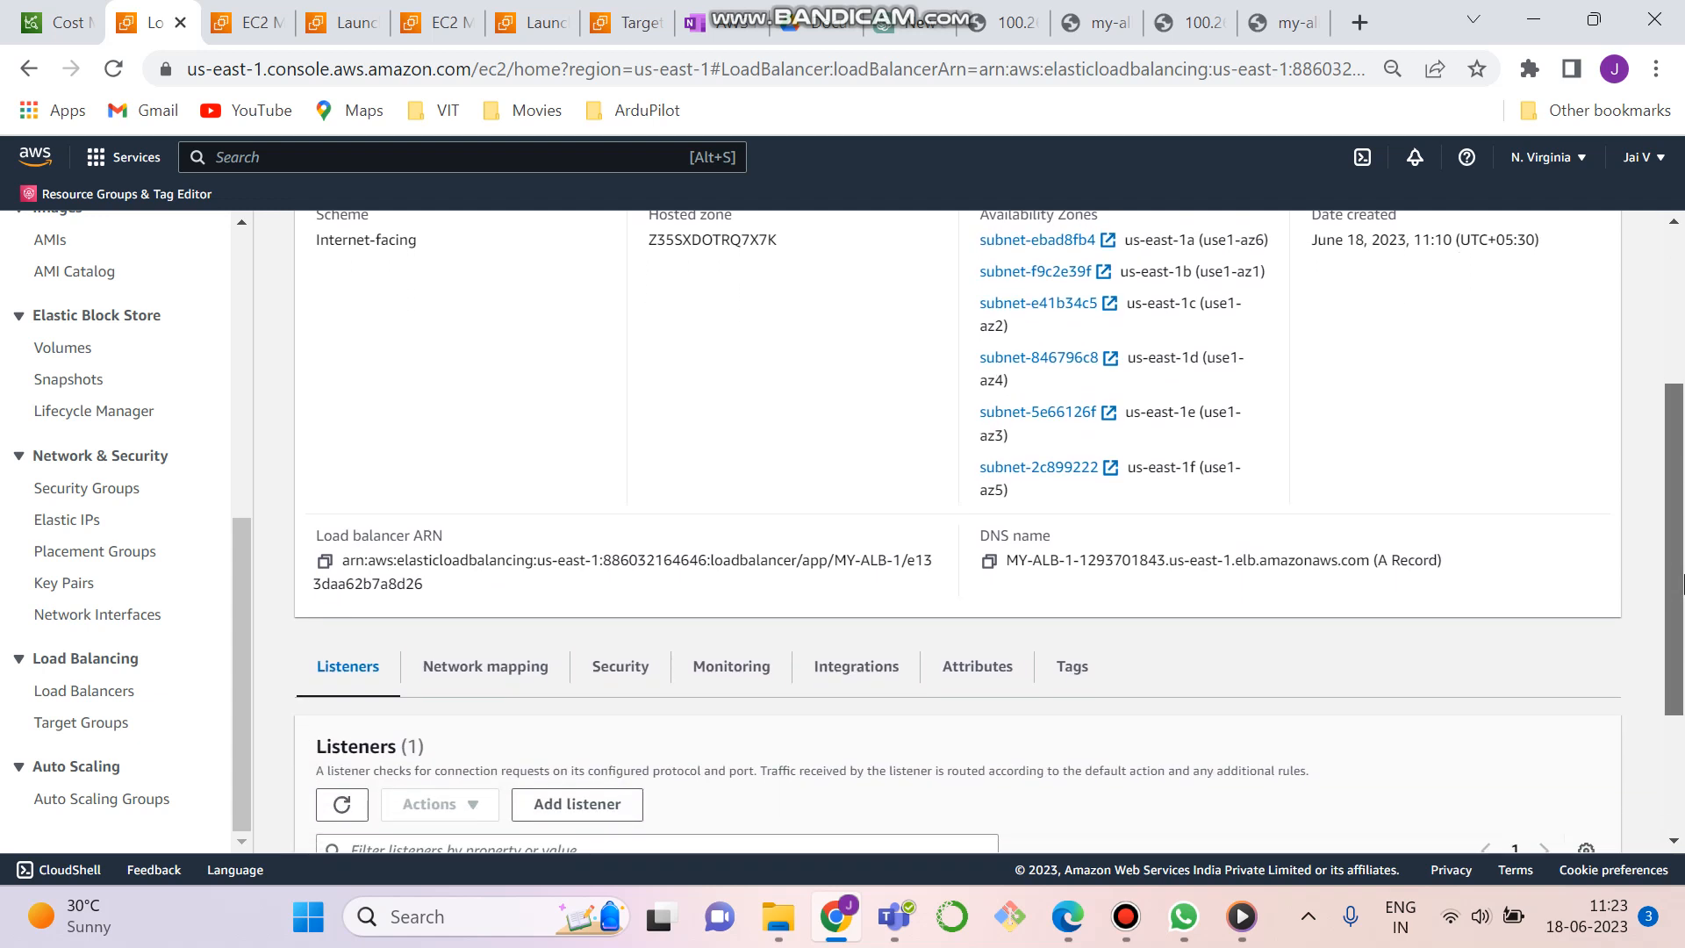
pyautogui.scroll(-2, 1682, 619)
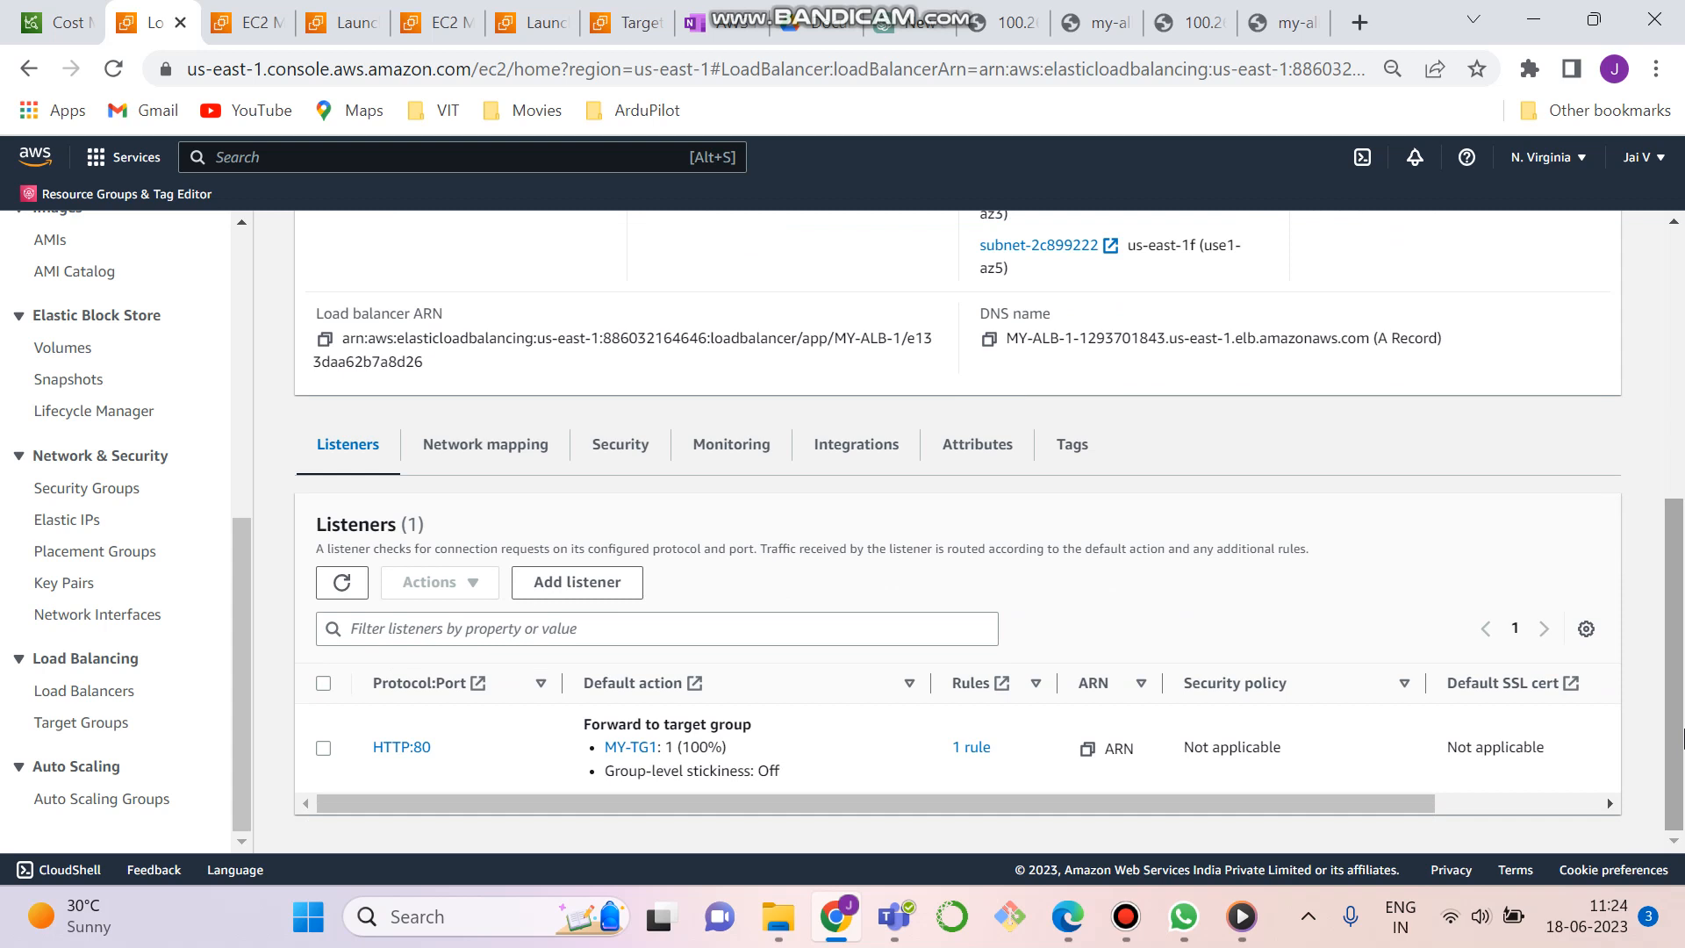
# Look through the open target groups, security groups and launch templates lists
pyautogui.click(605, 26)
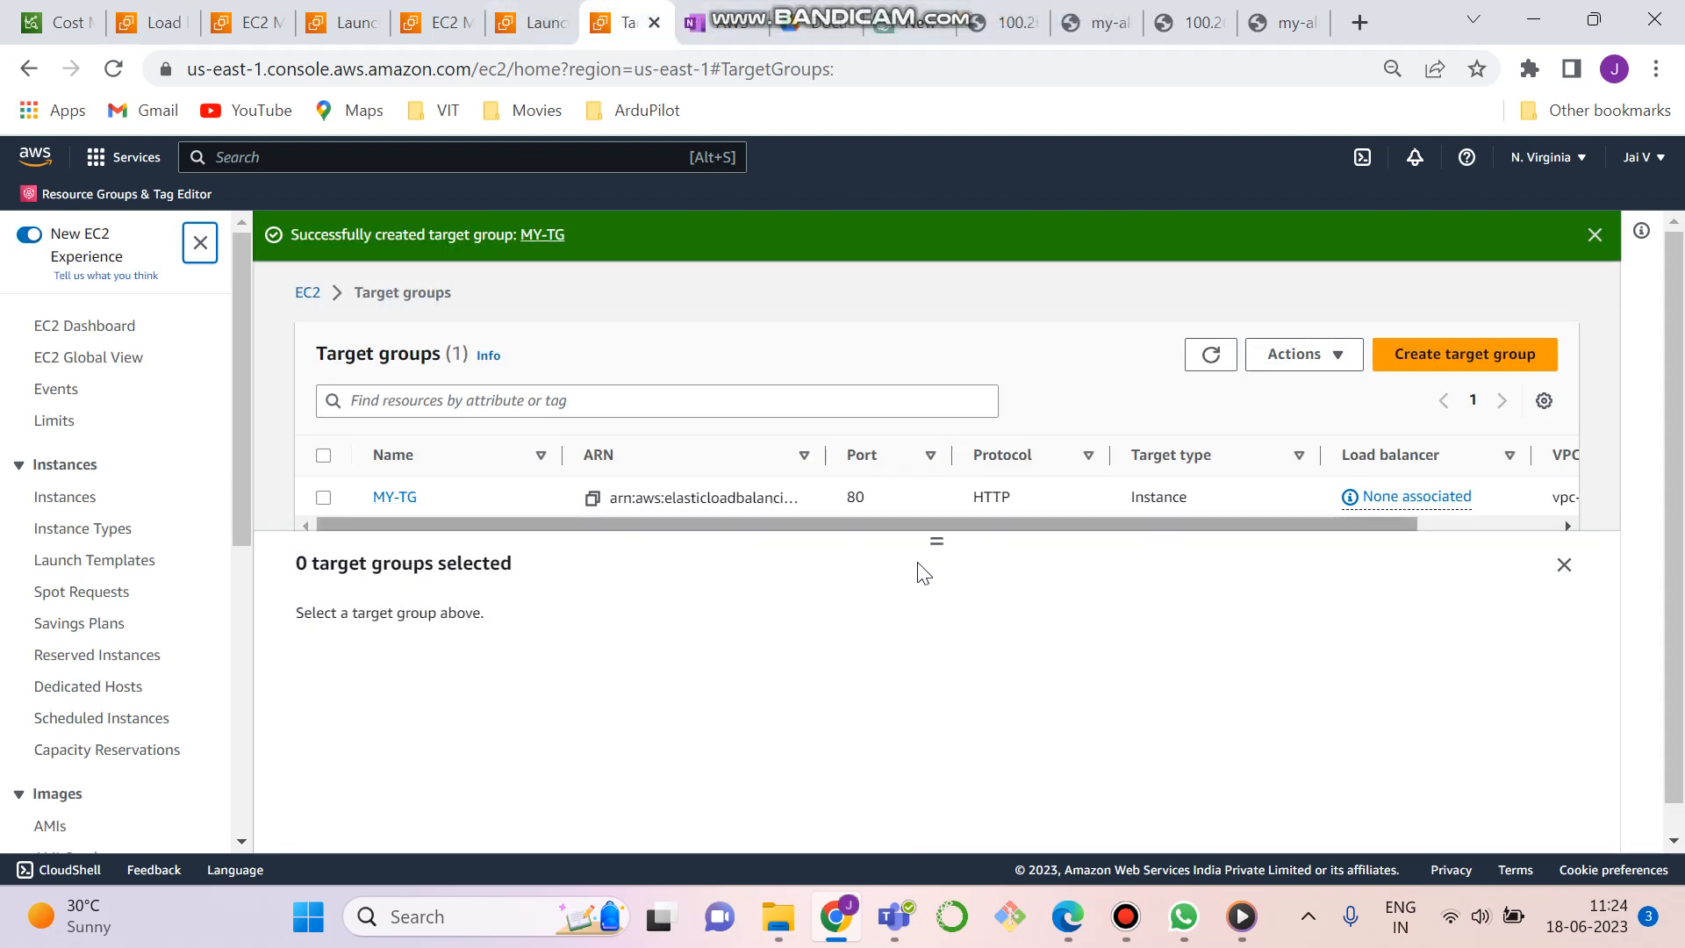
pyautogui.moveTo(935, 541); pyautogui.dragTo(932, 597)
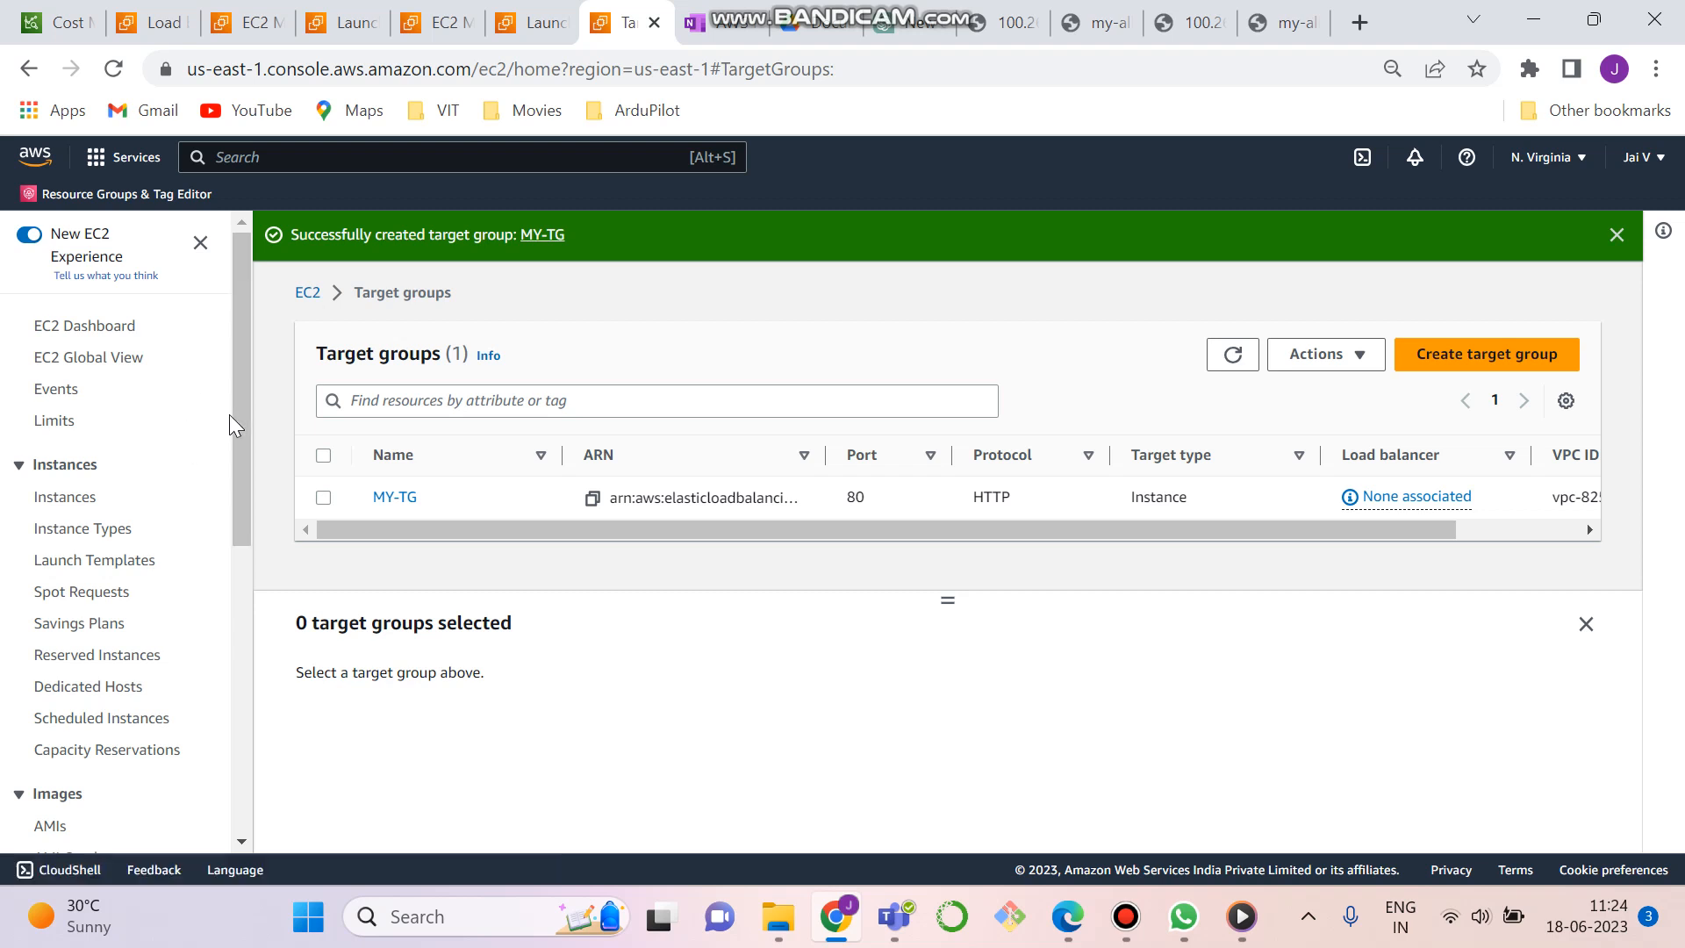
pyautogui.moveTo(241, 403); pyautogui.dragTo(243, 779)
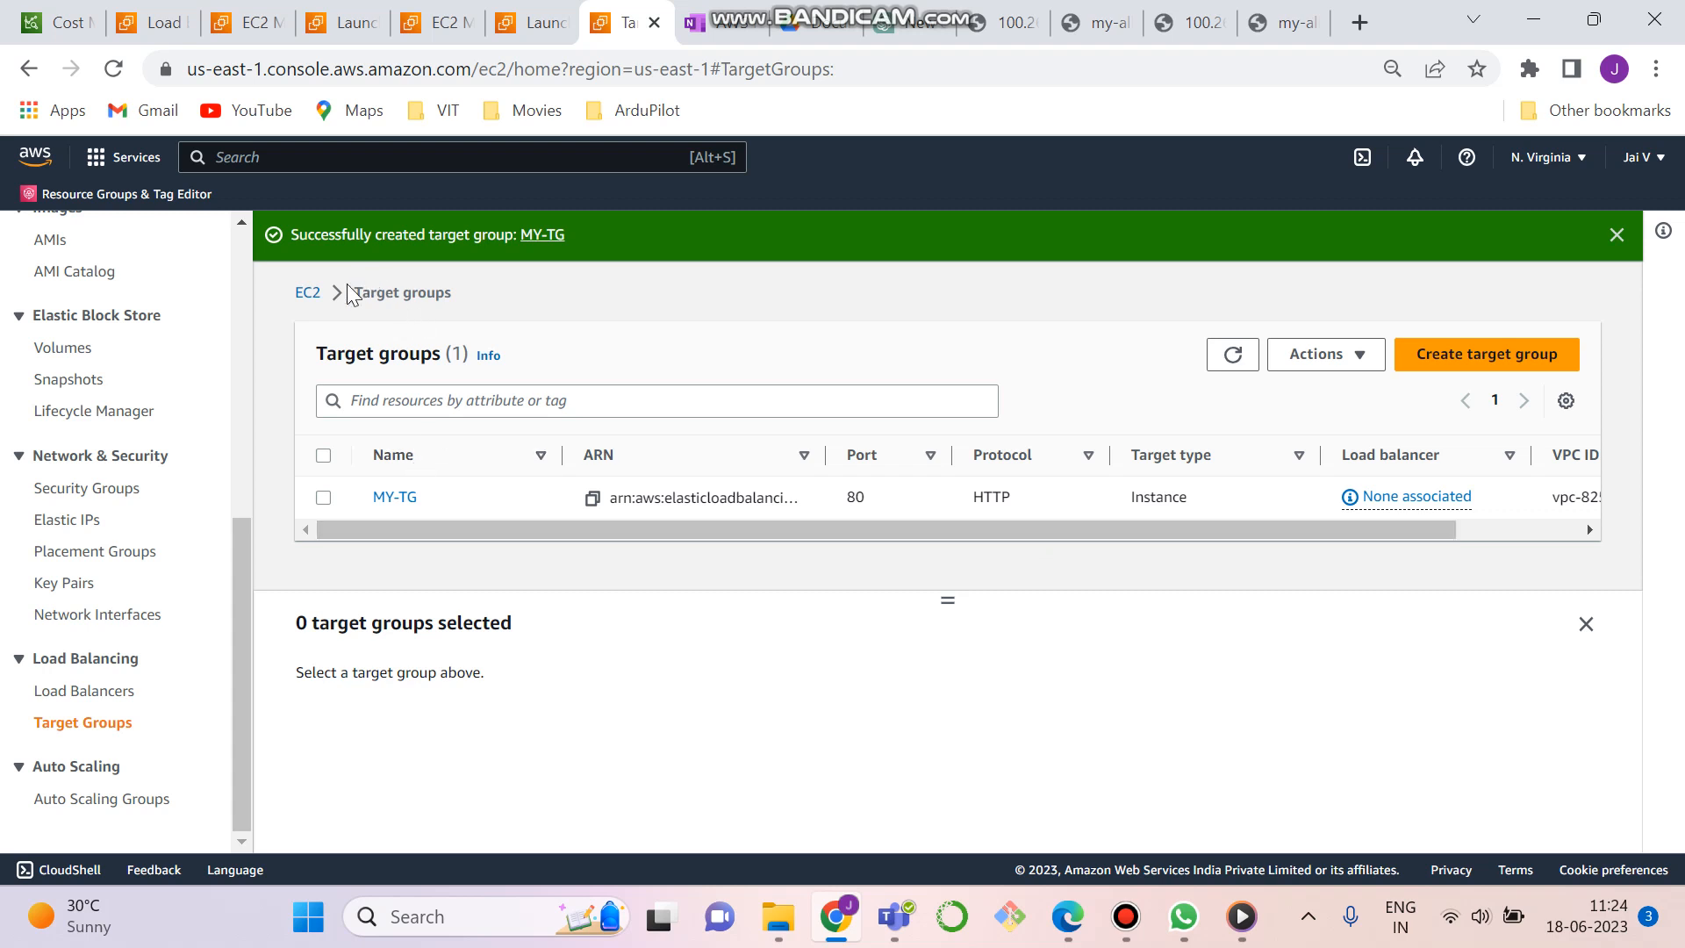
pyautogui.click(434, 24)
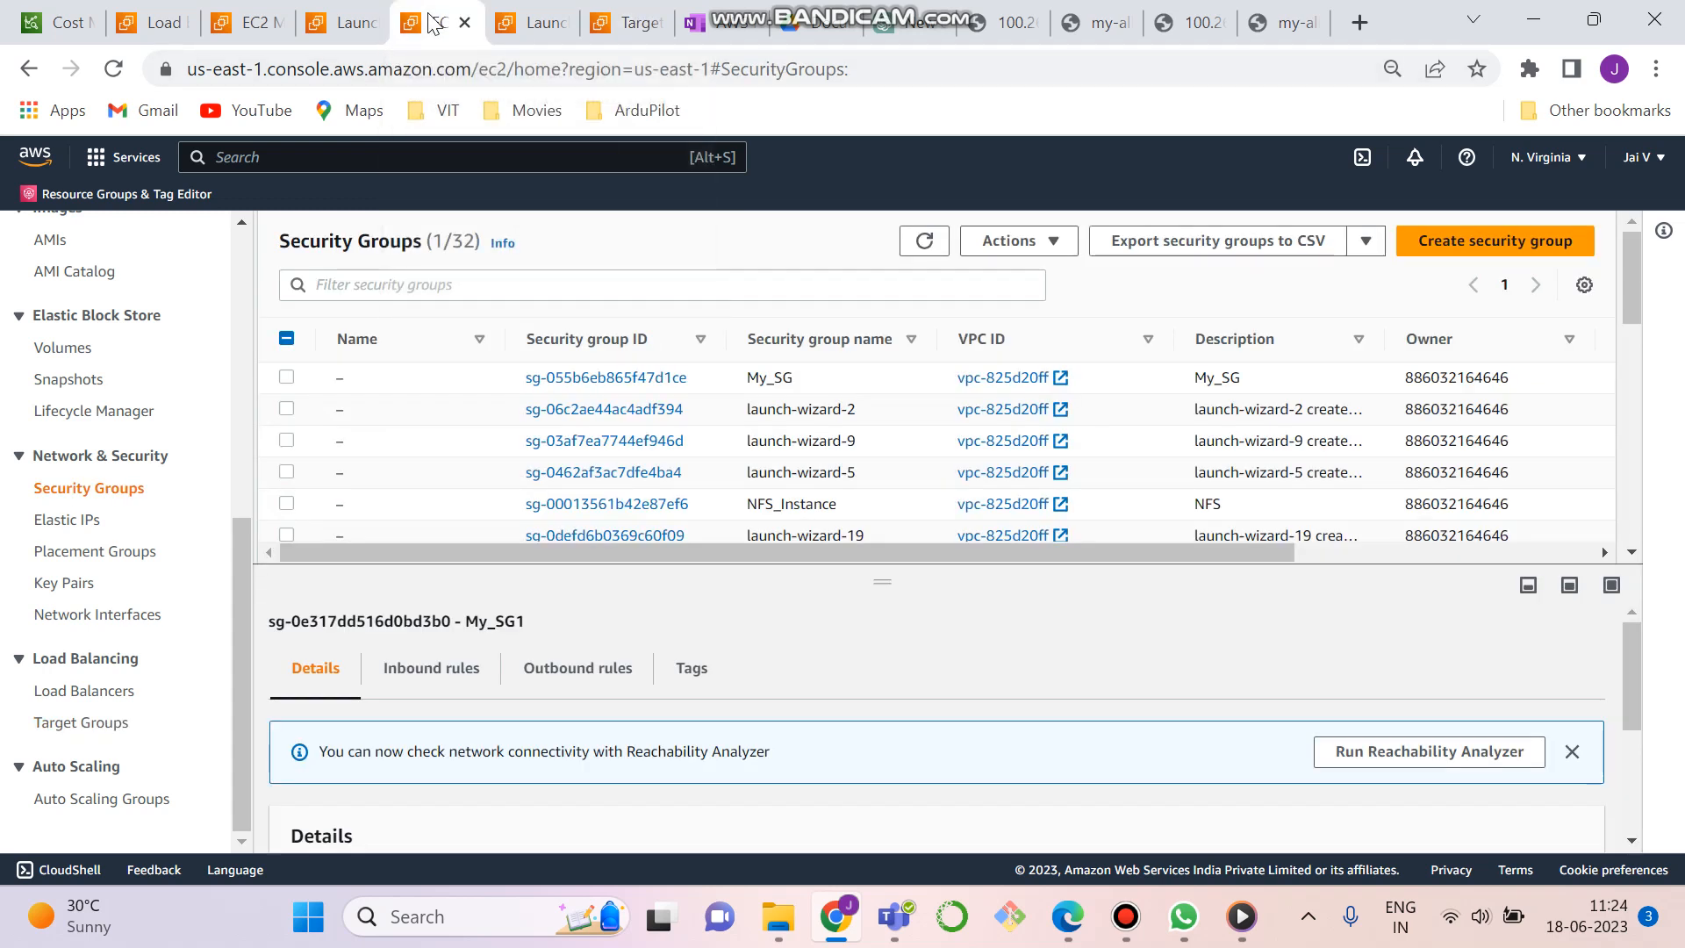
pyautogui.moveTo(521, 7)
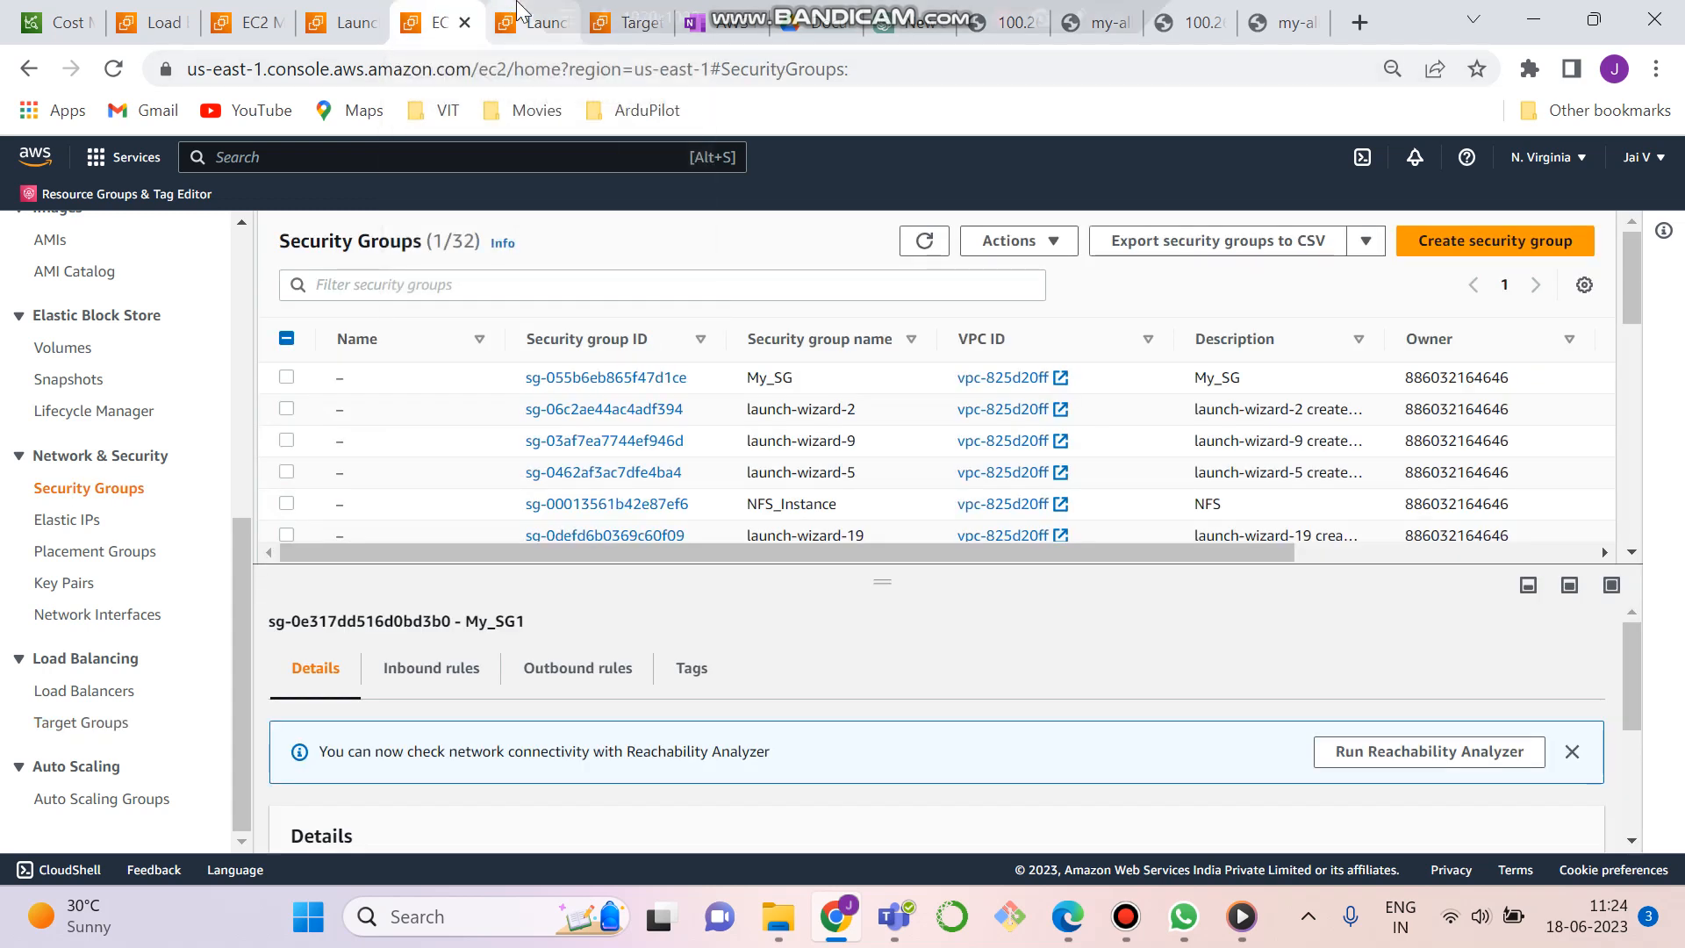
pyautogui.click(523, 42)
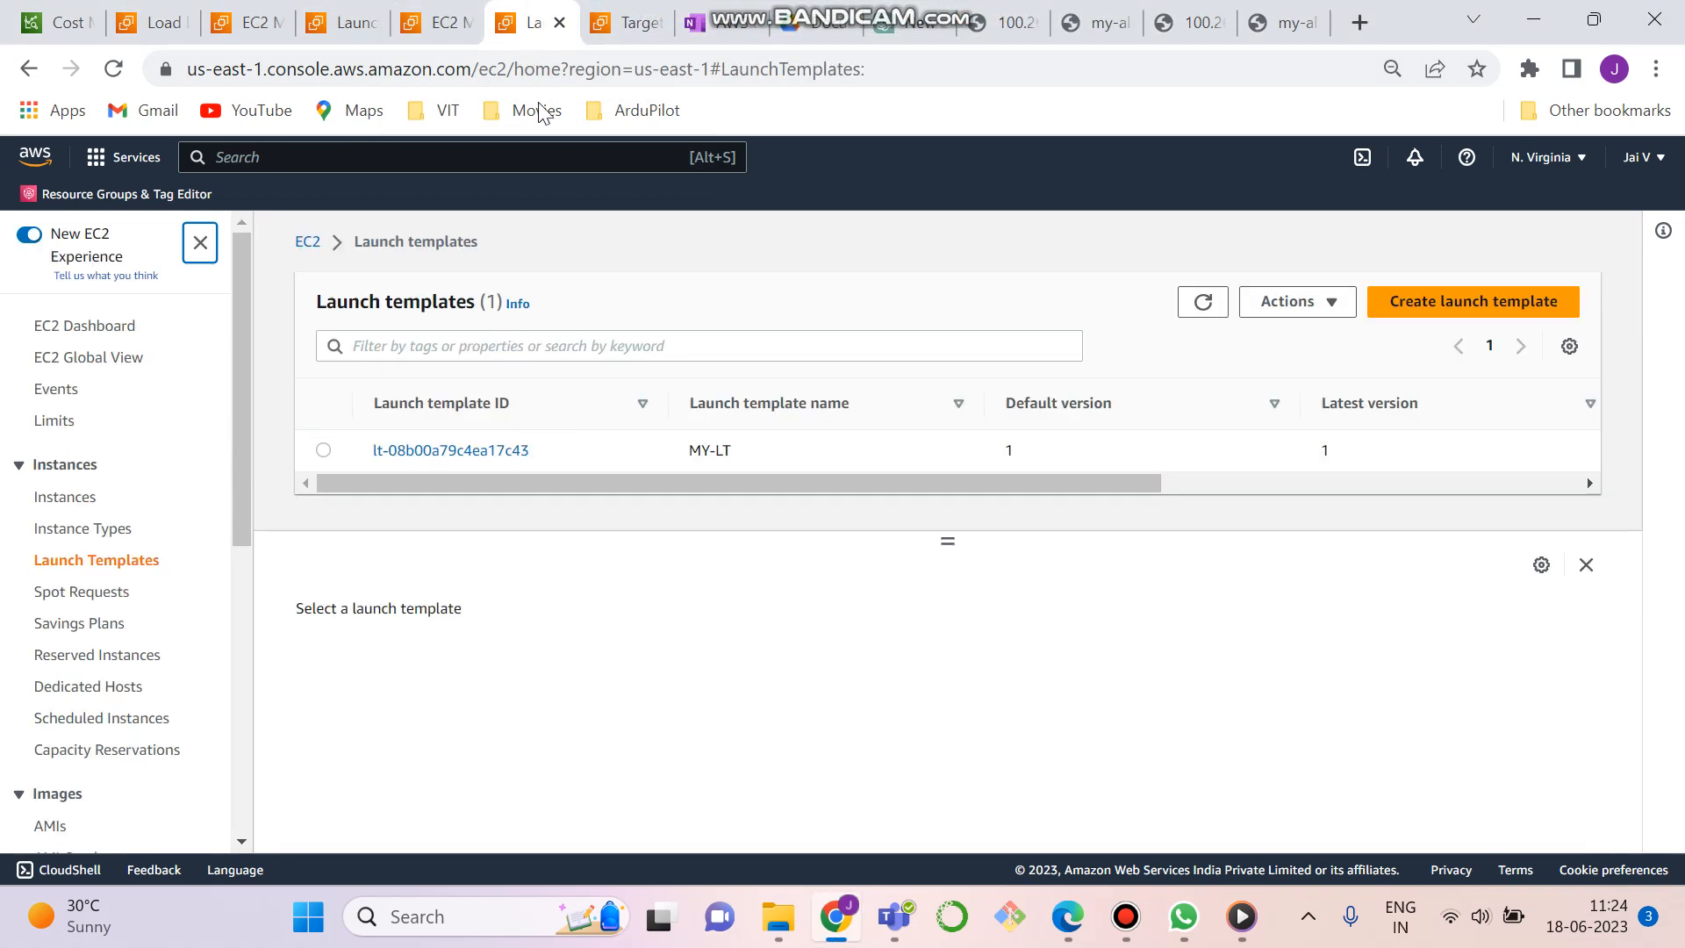
pyautogui.moveTo(688, 480); pyautogui.dragTo(515, 482)
pyautogui.click(412, 12)
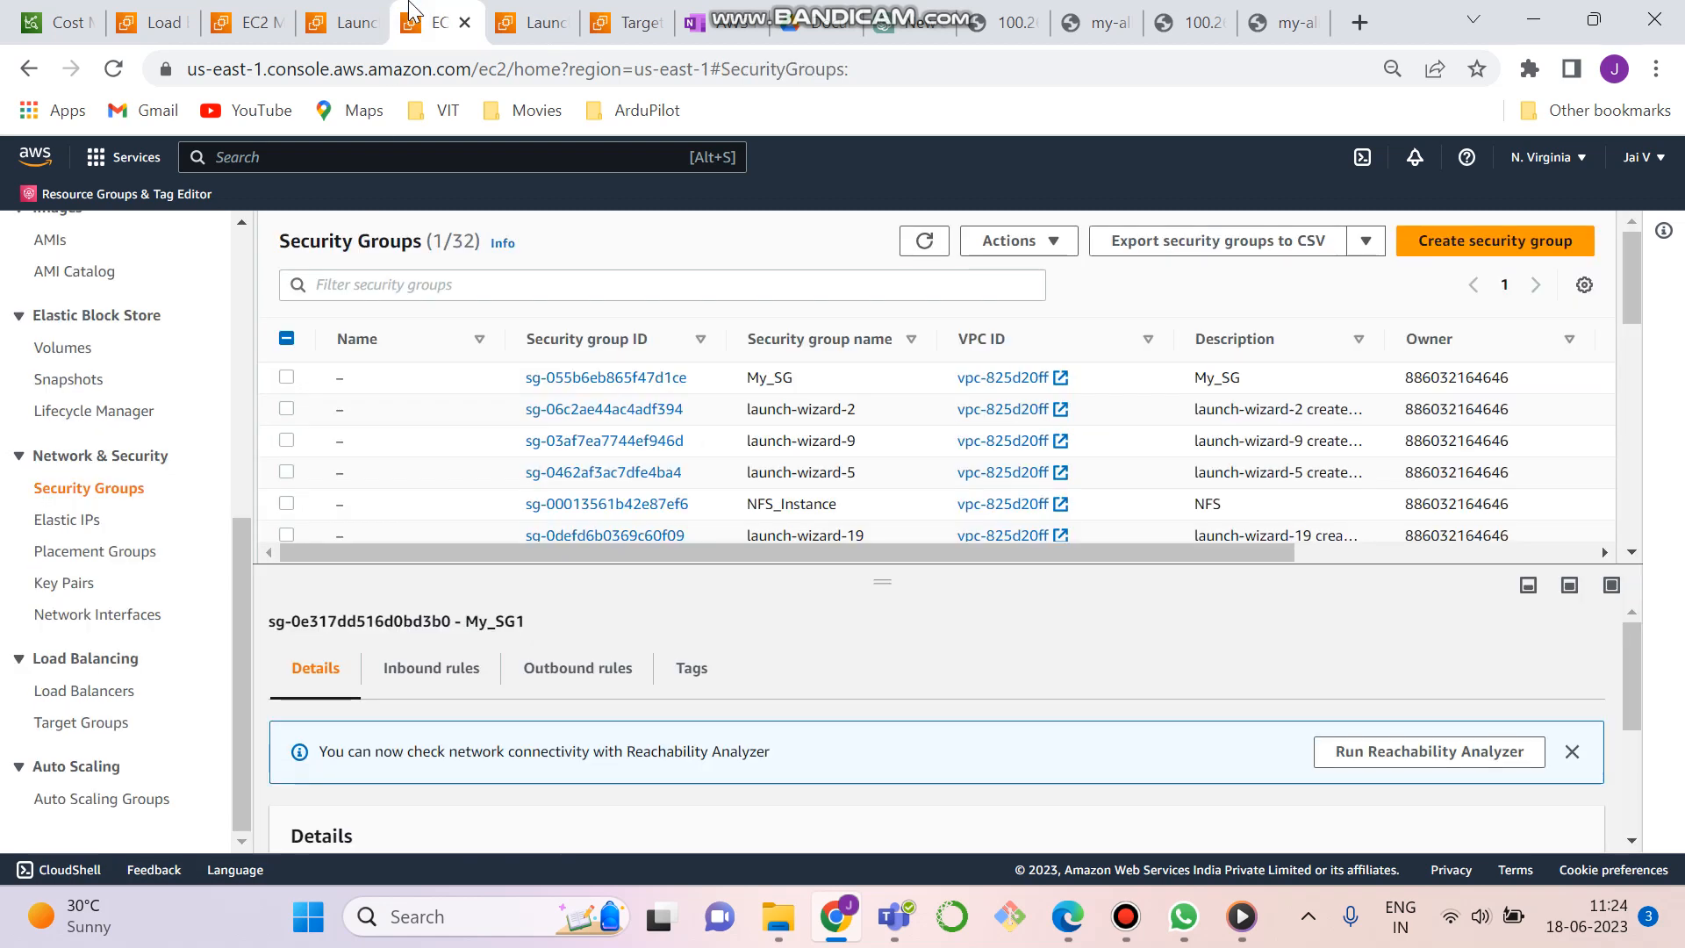
pyautogui.click(360, 10)
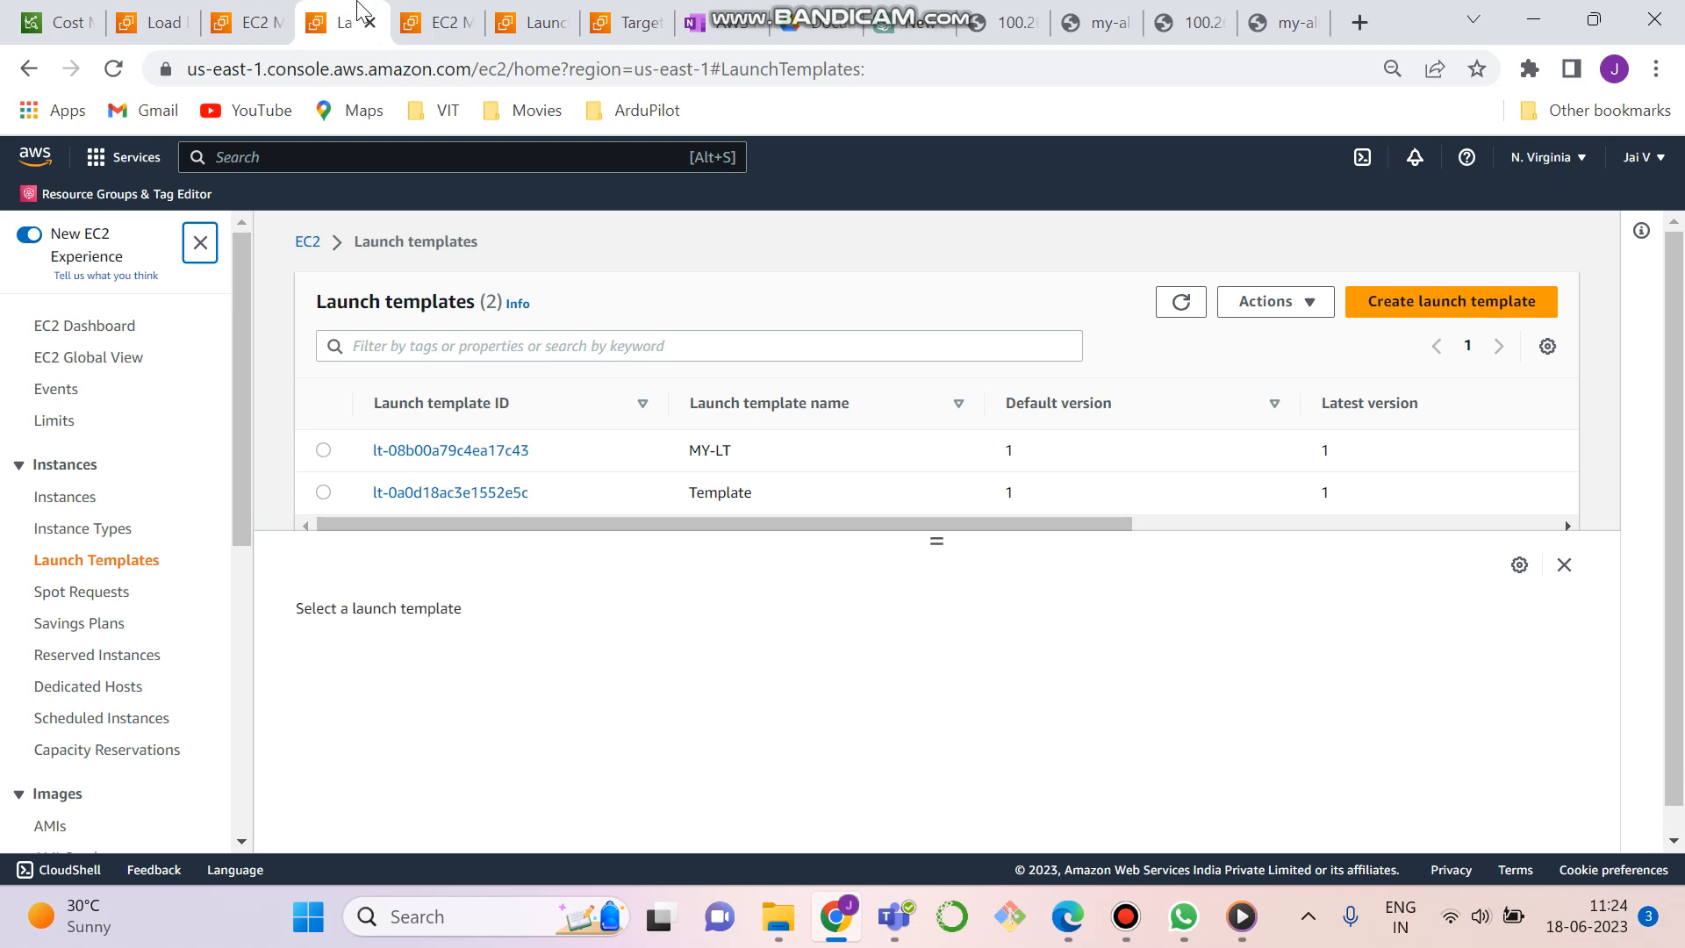
# Return to the MY-ALB-1 load balancer's details and check which target group its listener forwards to
pyautogui.click(249, 24)
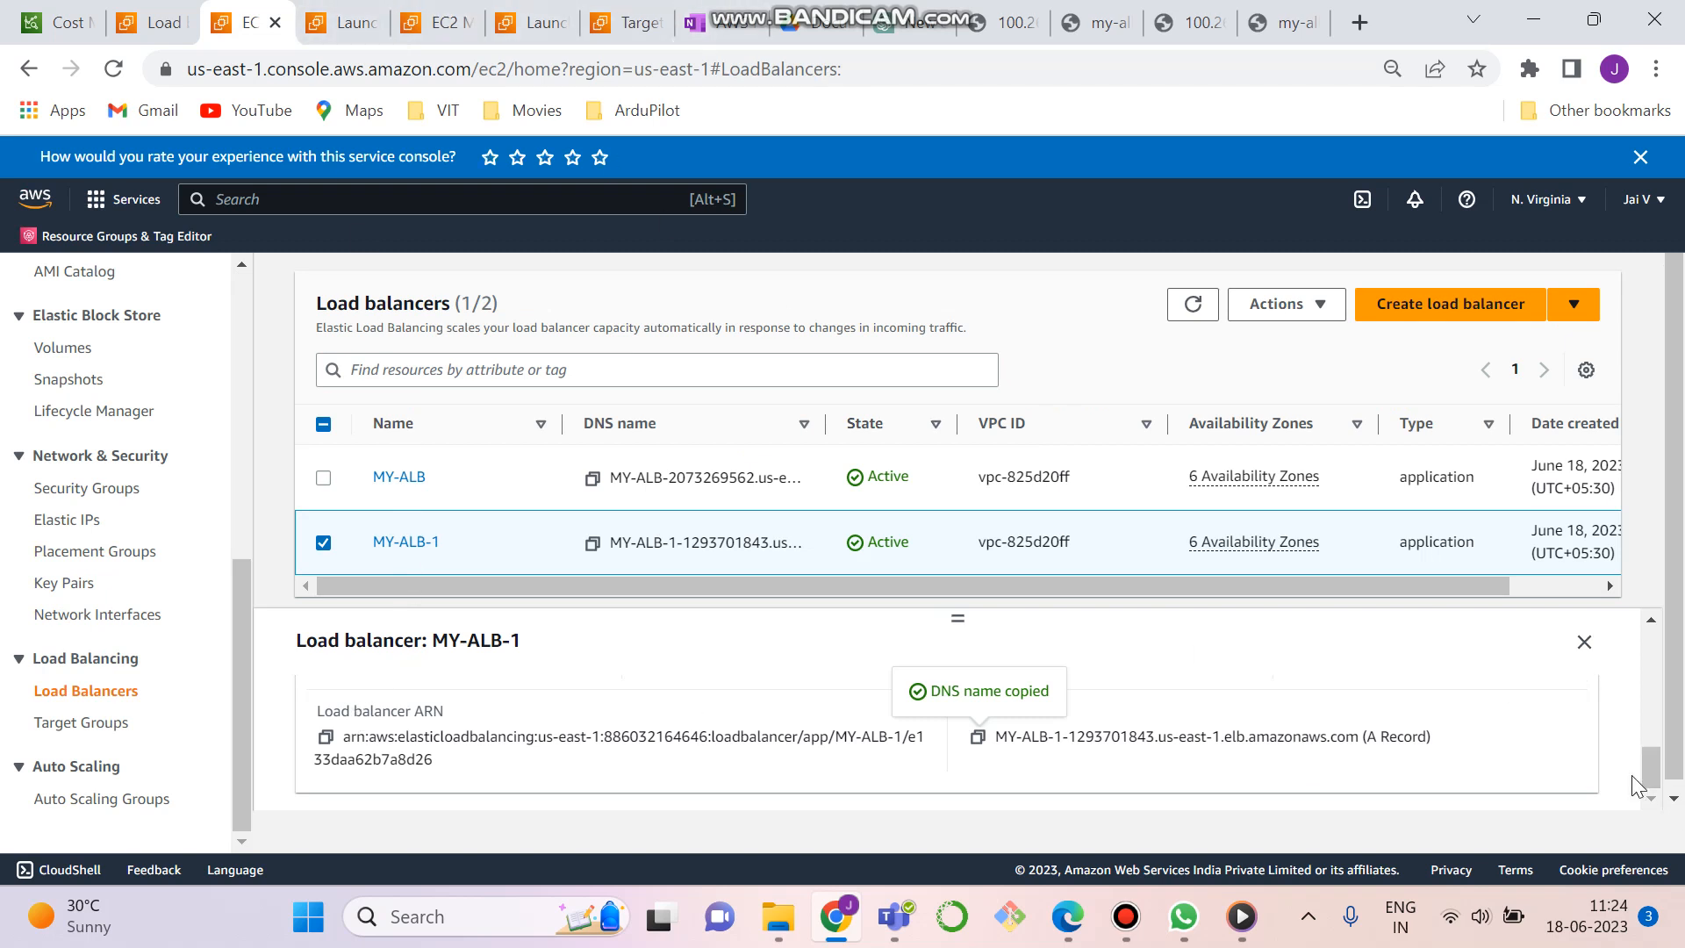
pyautogui.moveTo(1652, 770); pyautogui.dragTo(1654, 675)
pyautogui.click(384, 542)
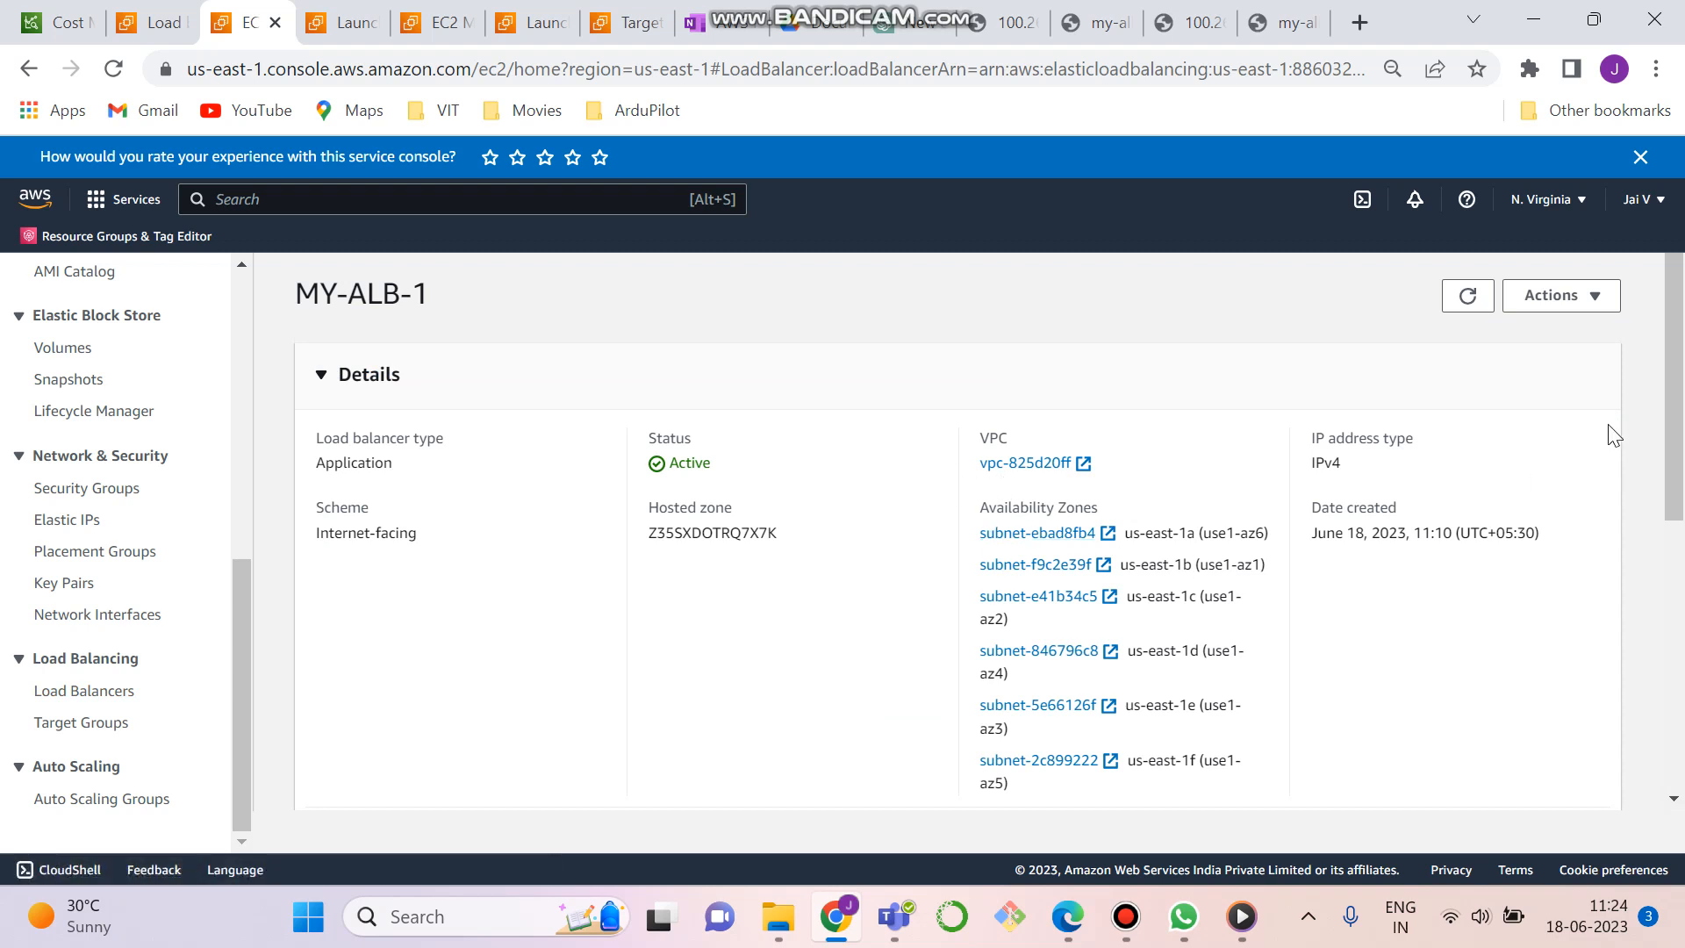
pyautogui.moveTo(1670, 421); pyautogui.dragTo(1682, 678)
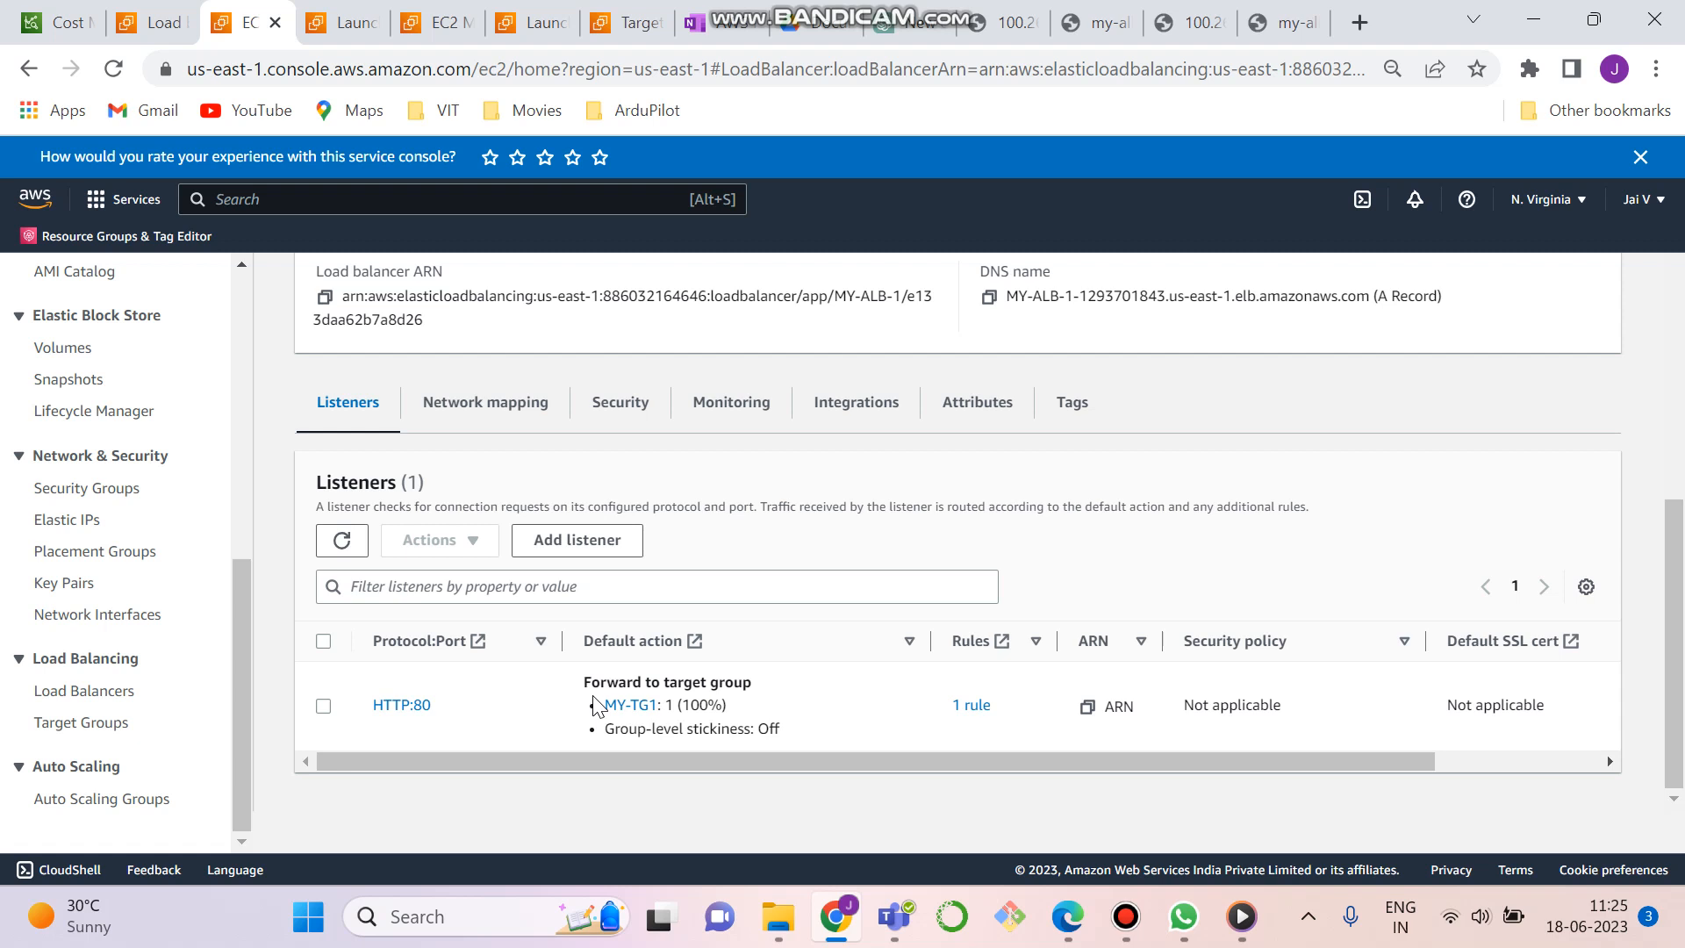
# Start creating a new target group with /health.html as its HTTP health check path
pyautogui.click(628, 22)
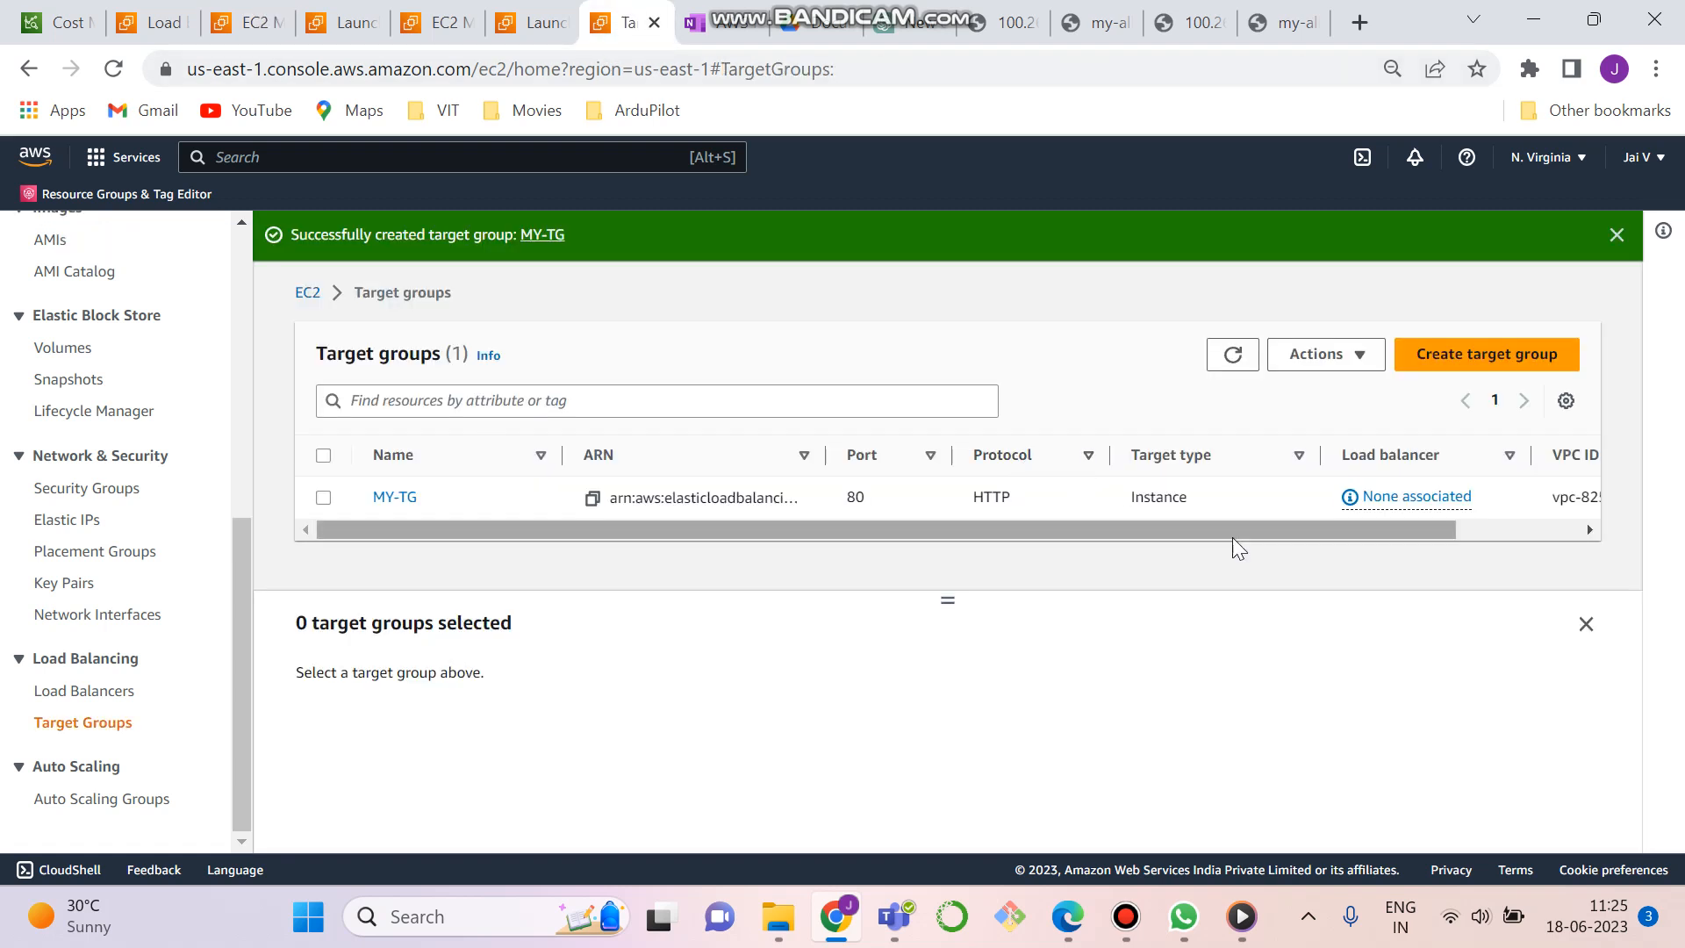
pyautogui.click(1436, 356)
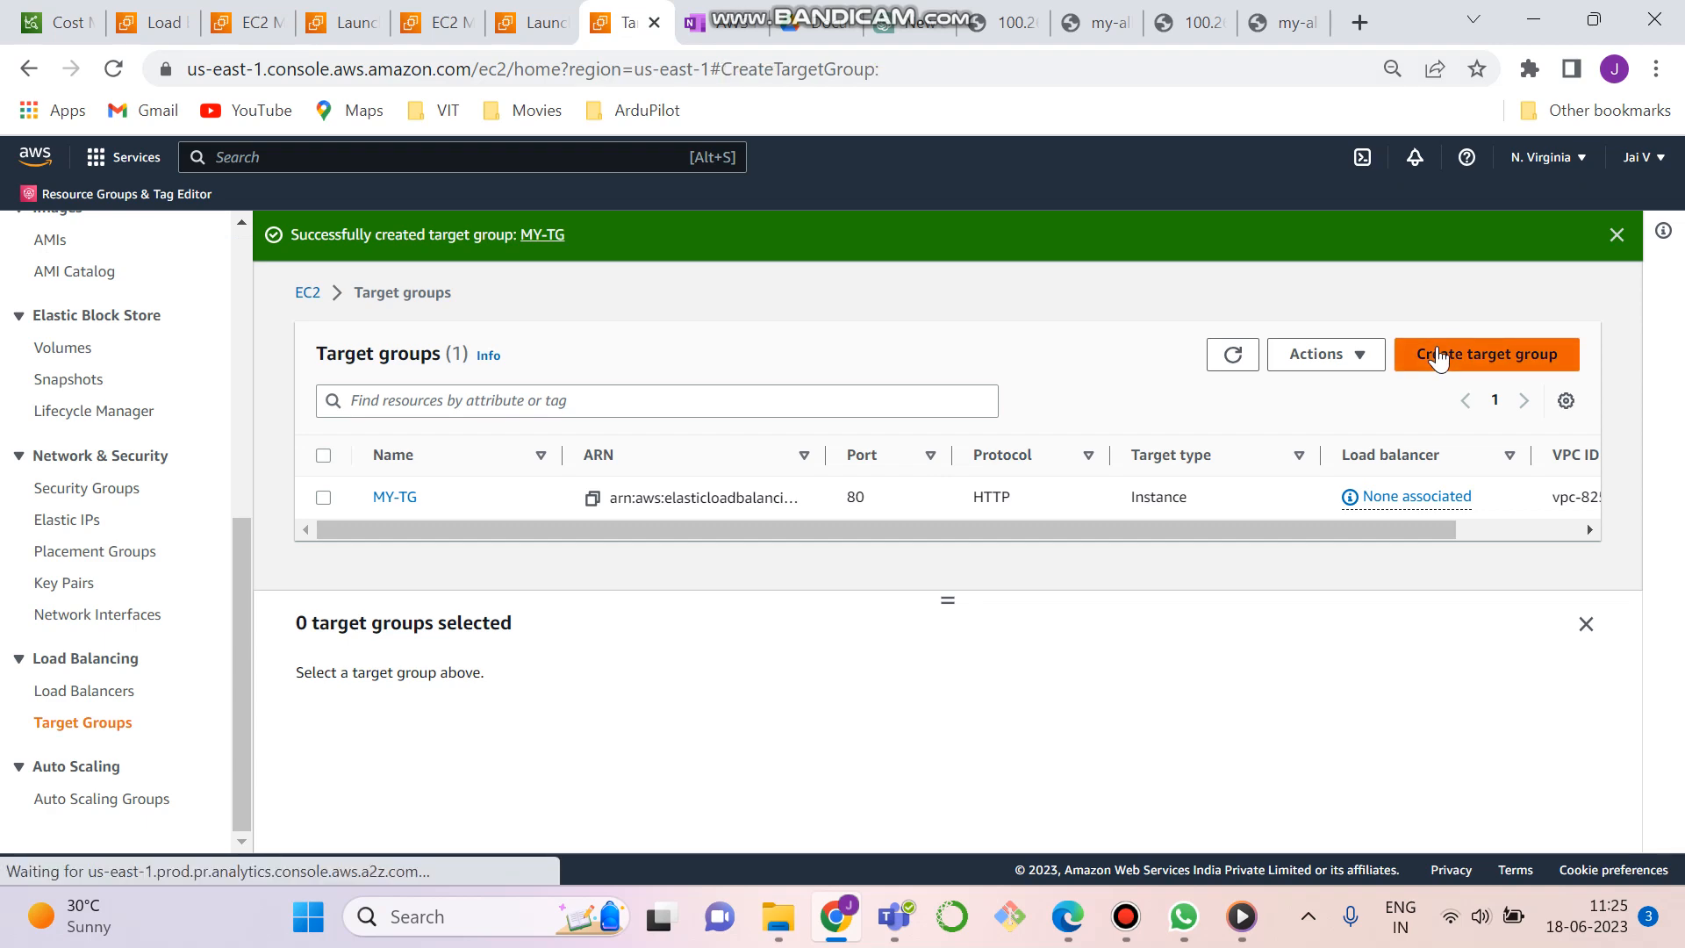
pyautogui.moveTo(1681, 316); pyautogui.dragTo(1682, 701)
pyautogui.moveTo(661, 470); pyautogui.dragTo(657, 513)
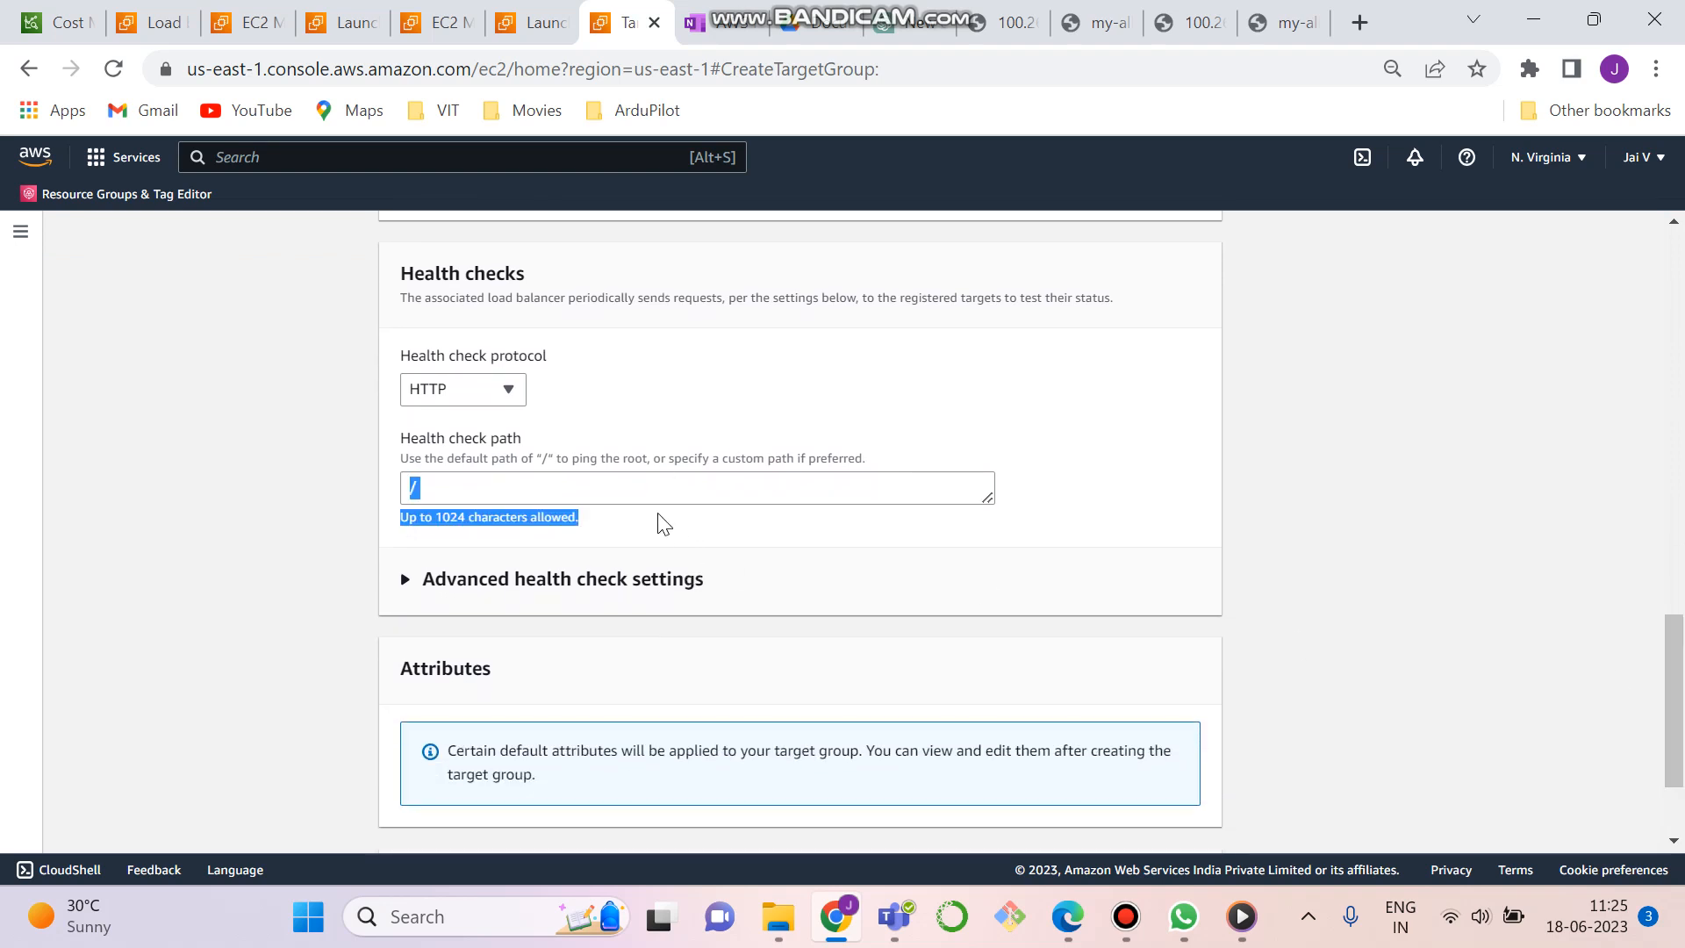
pyautogui.click(666, 493)
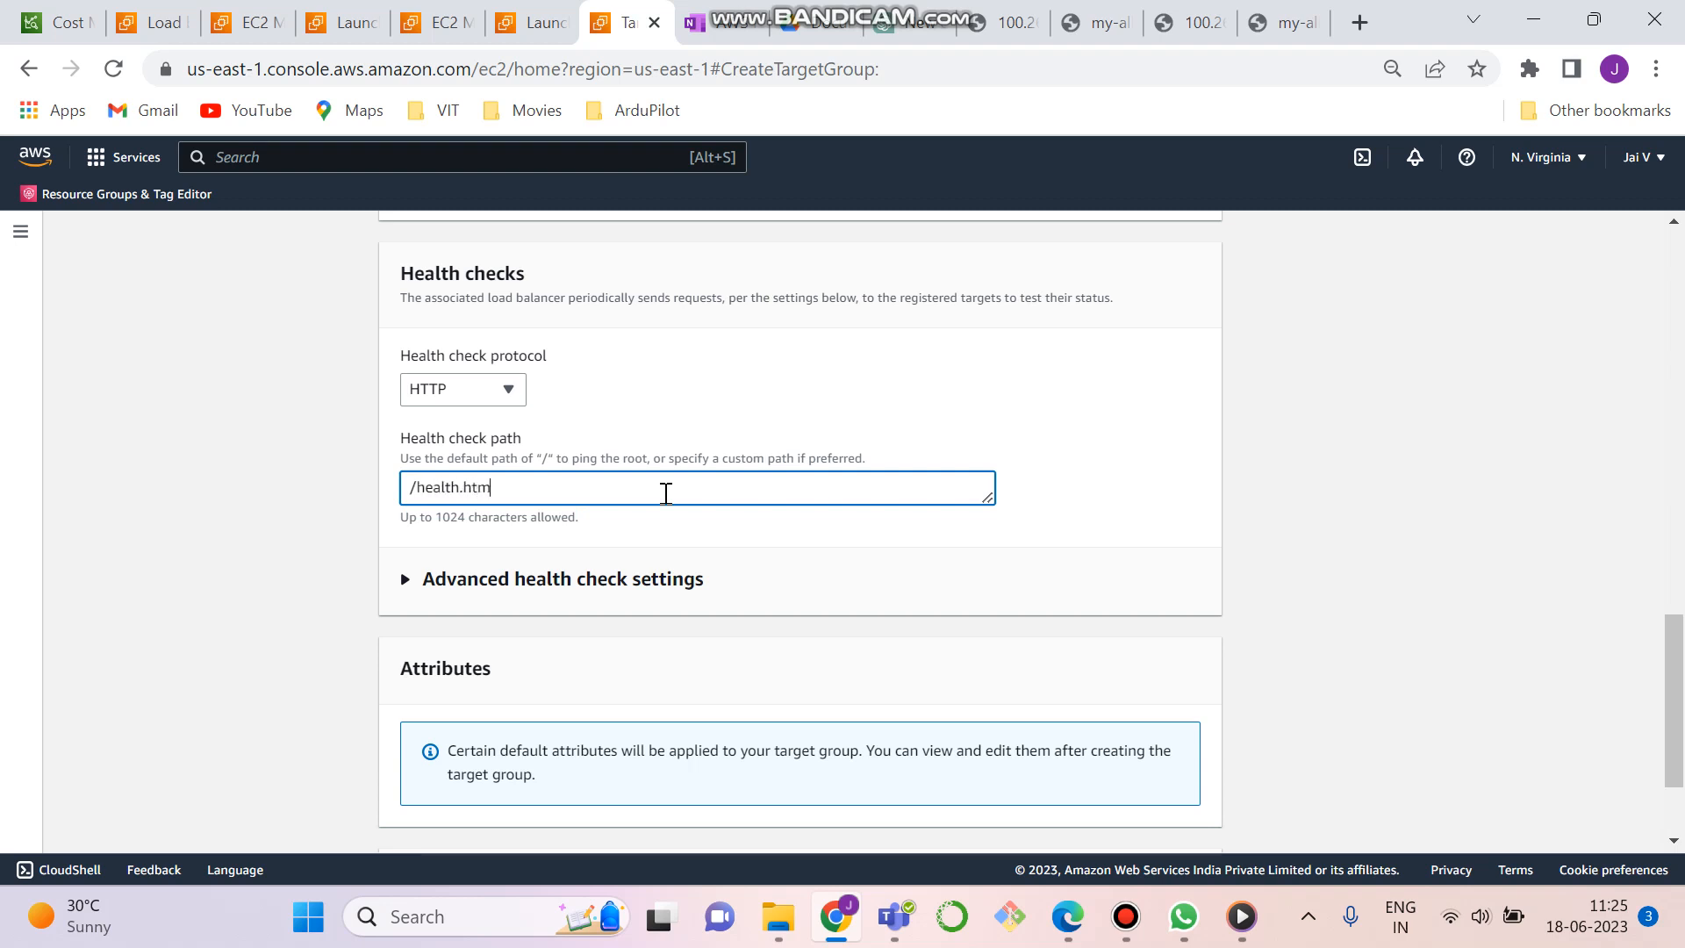
pyautogui.moveTo(1682, 711); pyautogui.dragTo(1682, 755)
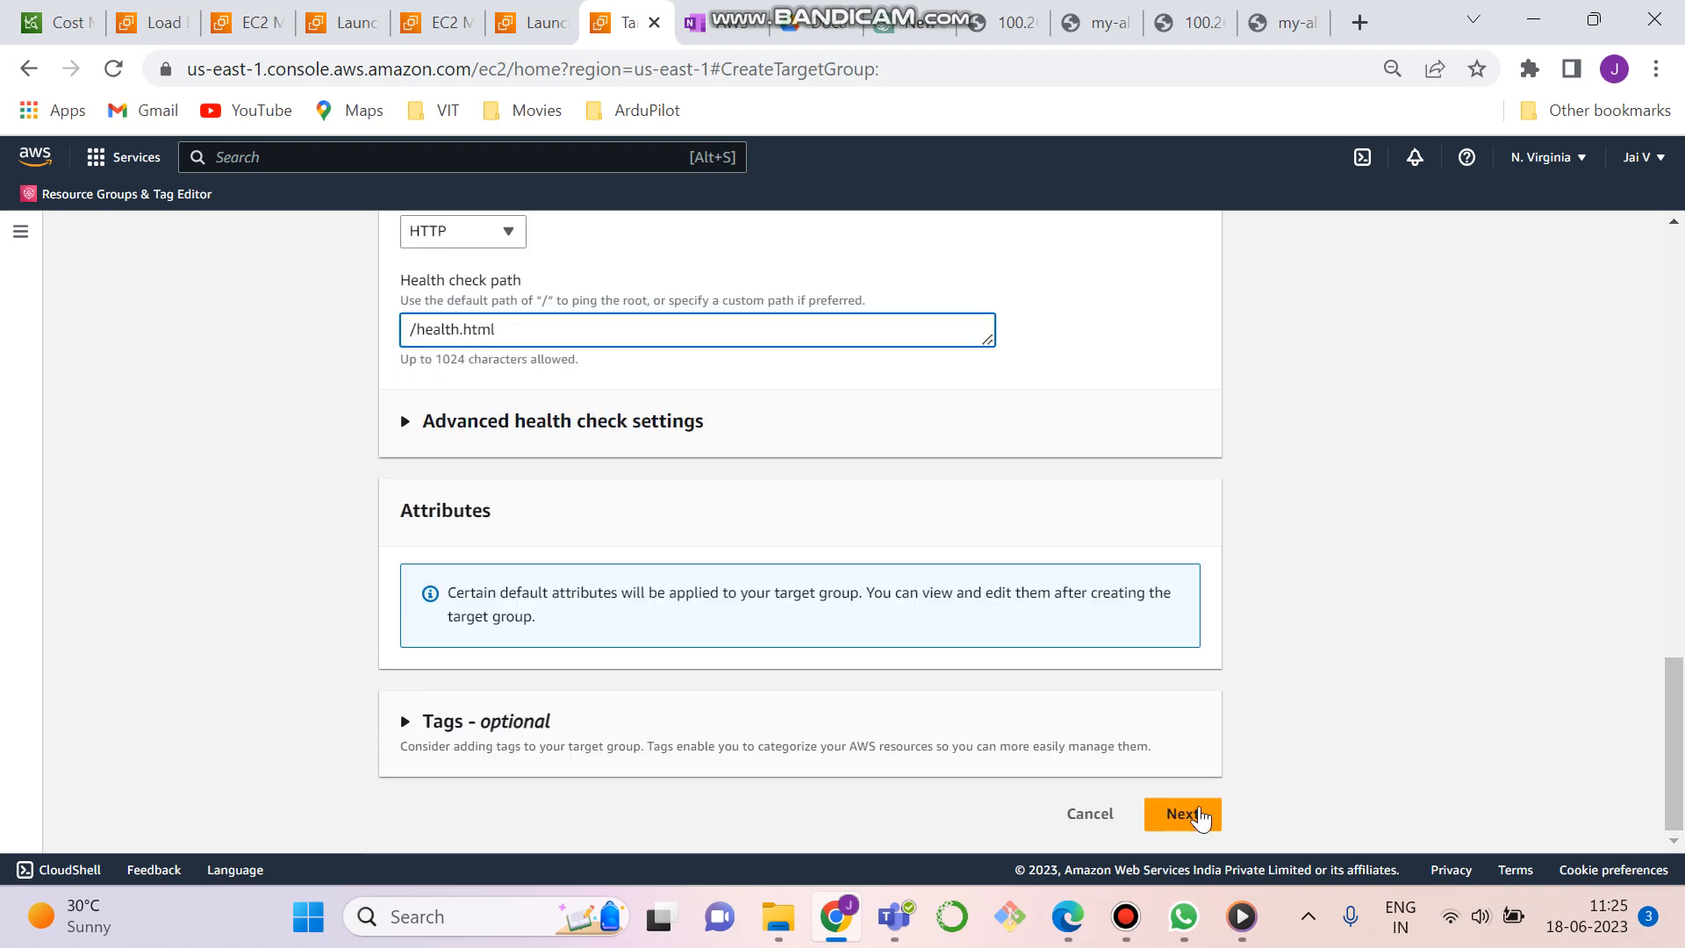
pyautogui.click(1198, 821)
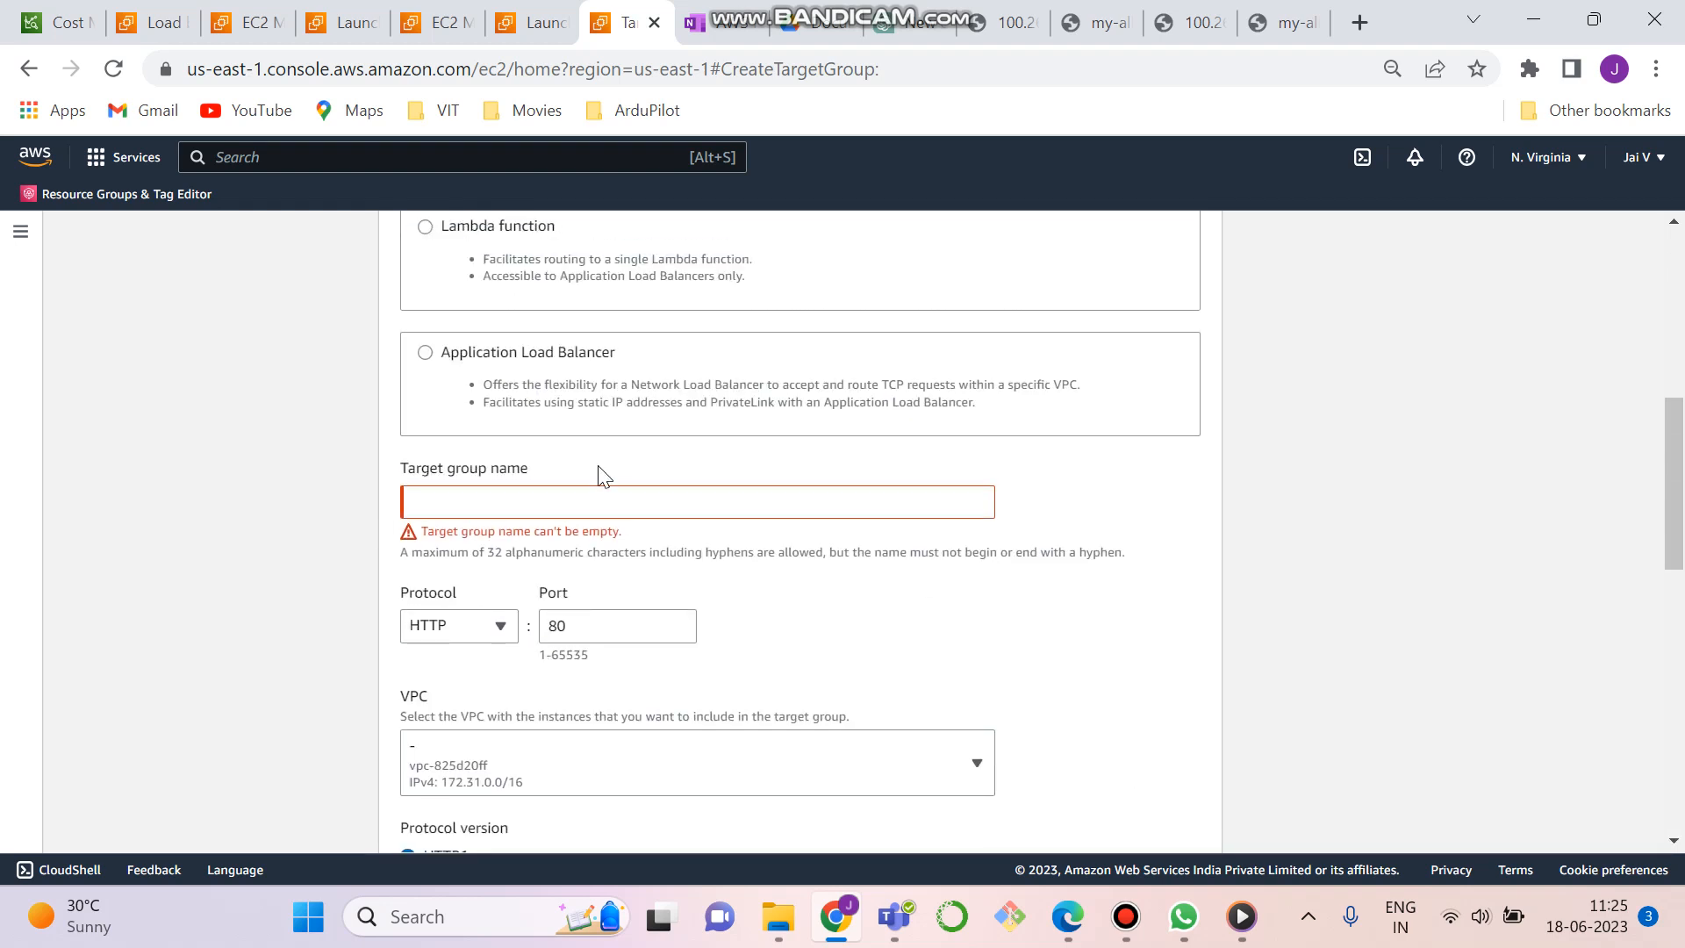
# Name the target group "as" and proceed to registering targets
pyautogui.click(617, 504)
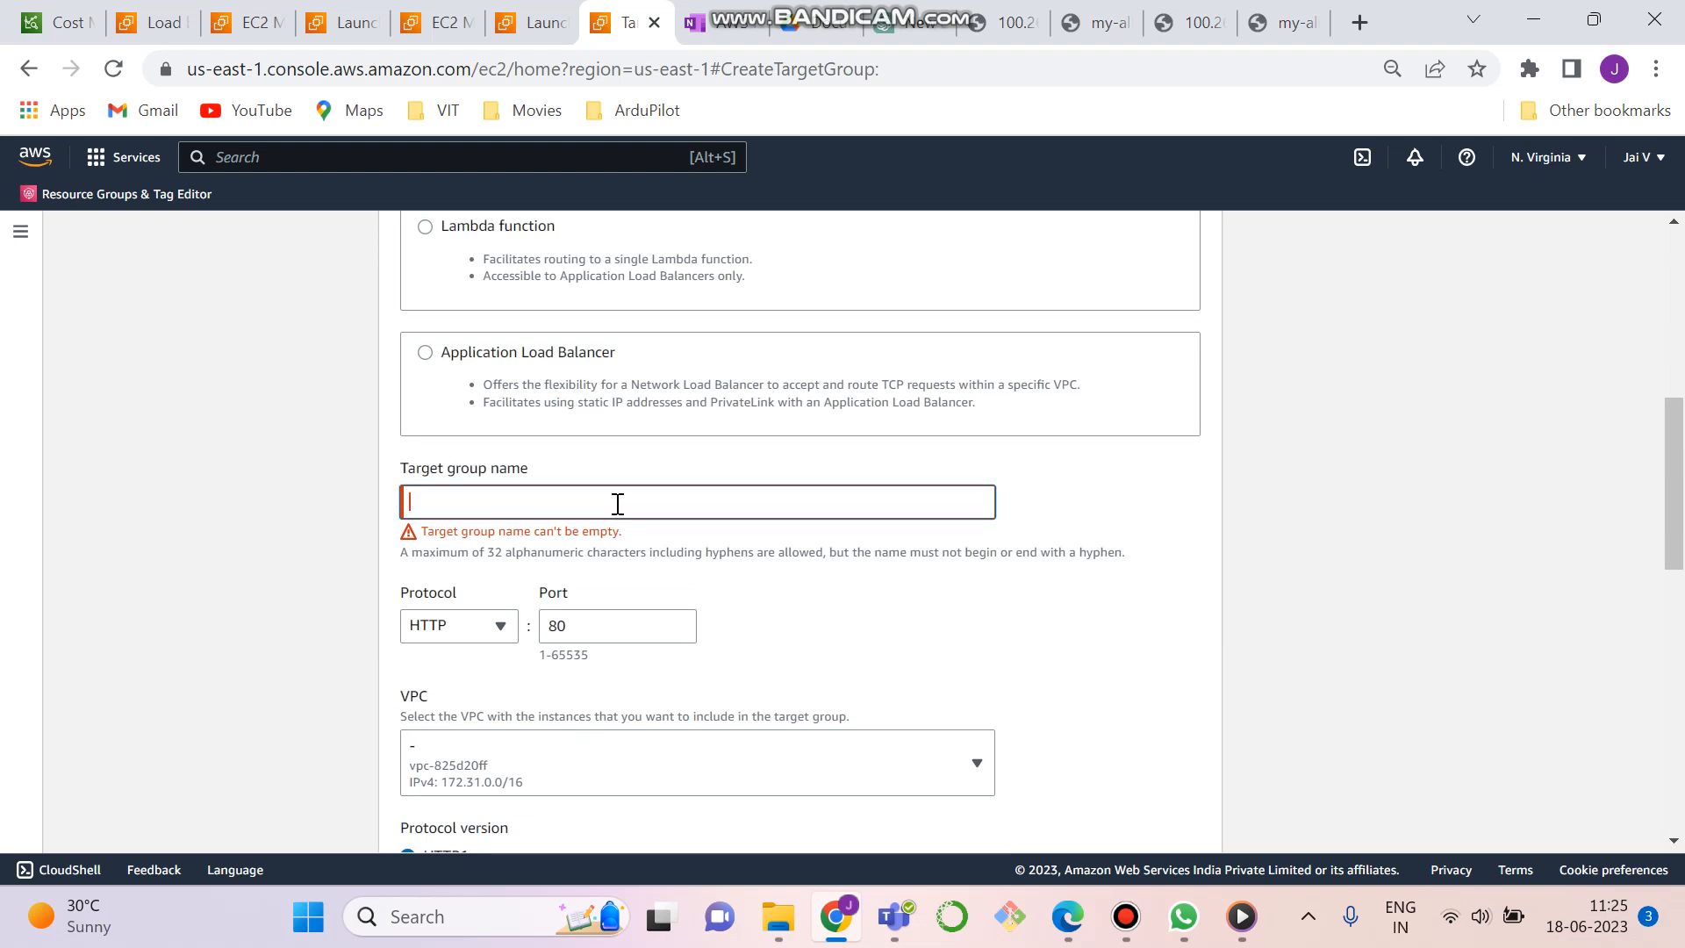
pyautogui.write('as')
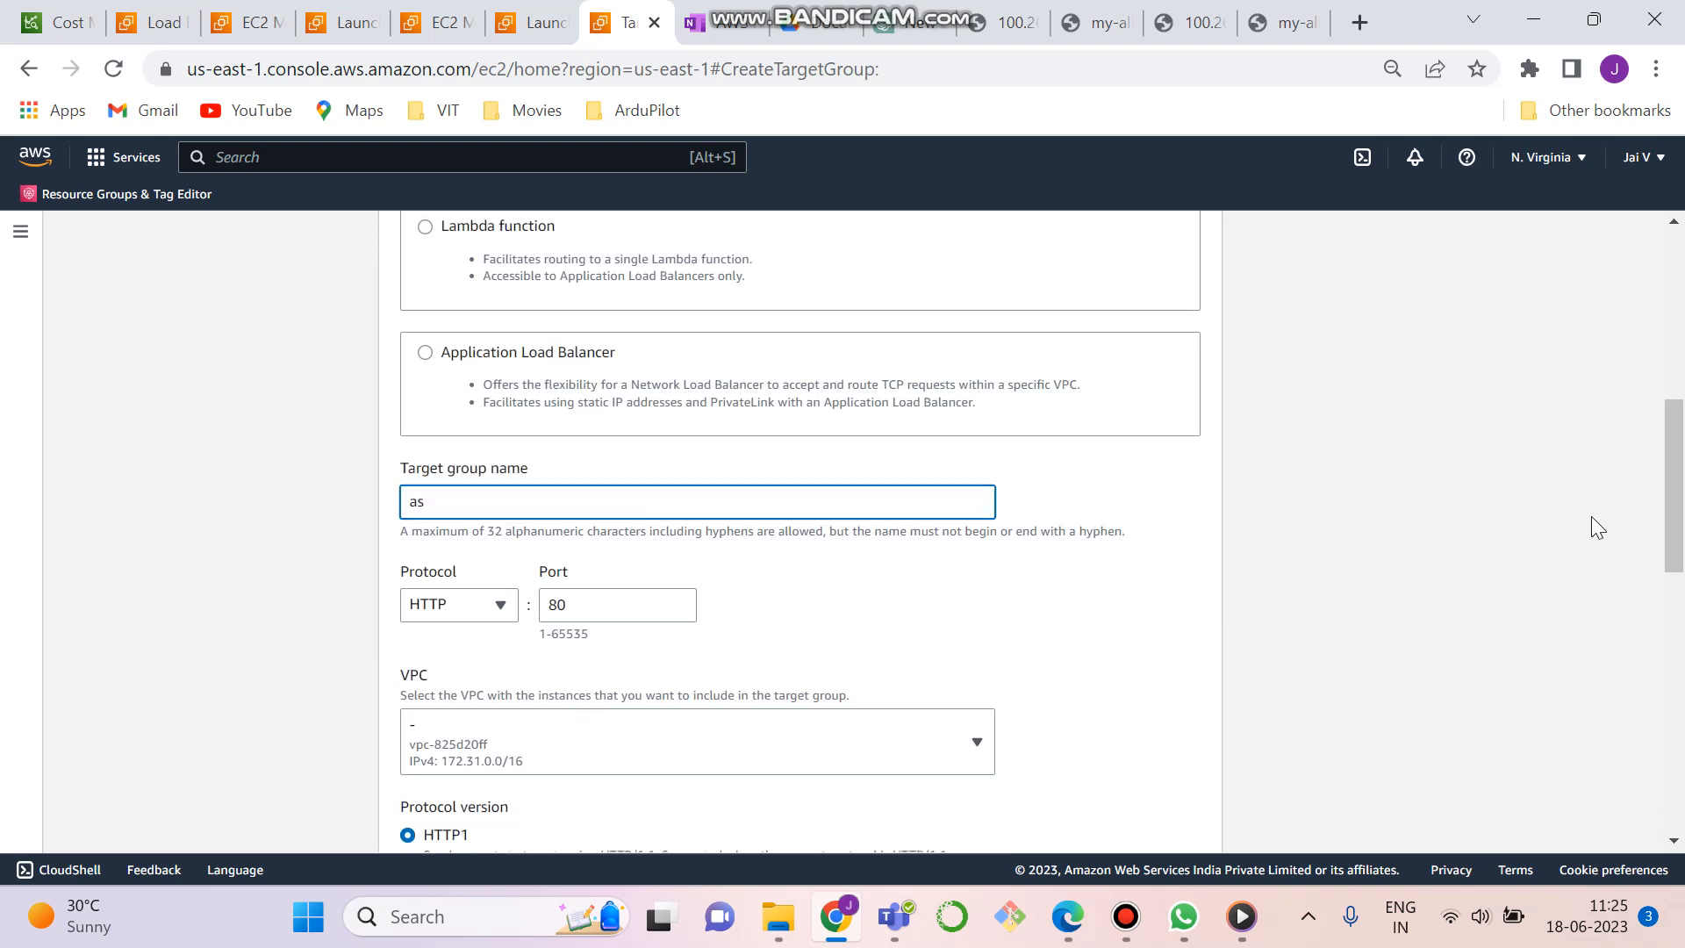
pyautogui.moveTo(1674, 487); pyautogui.dragTo(1674, 746)
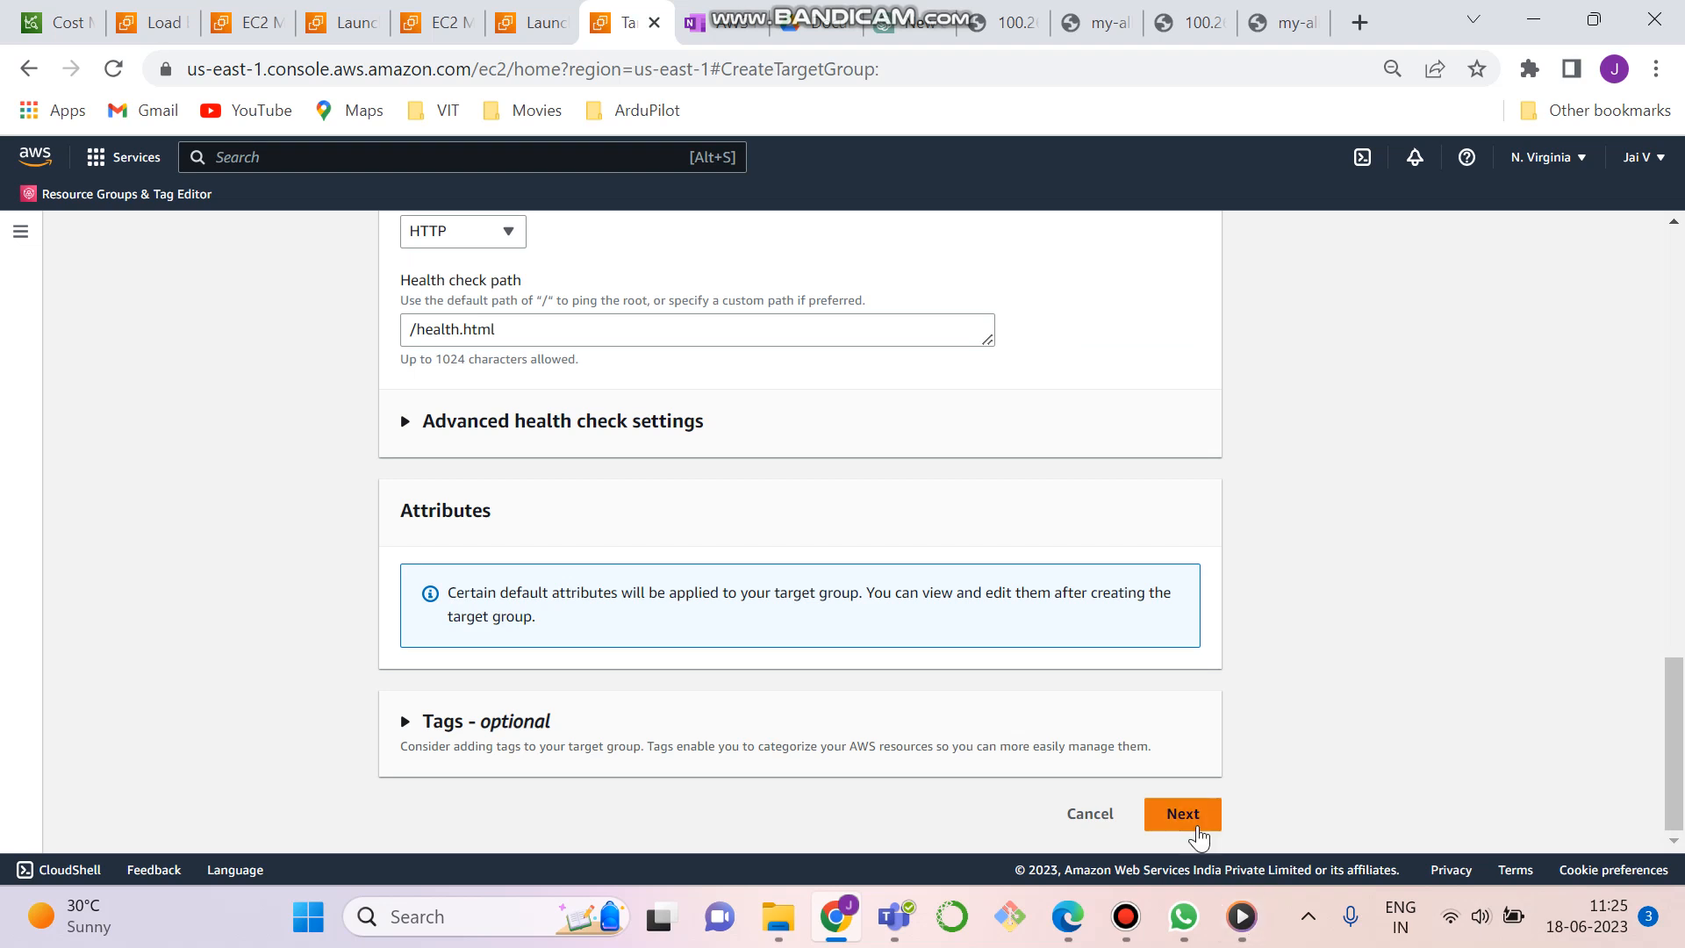
pyautogui.click(1197, 830)
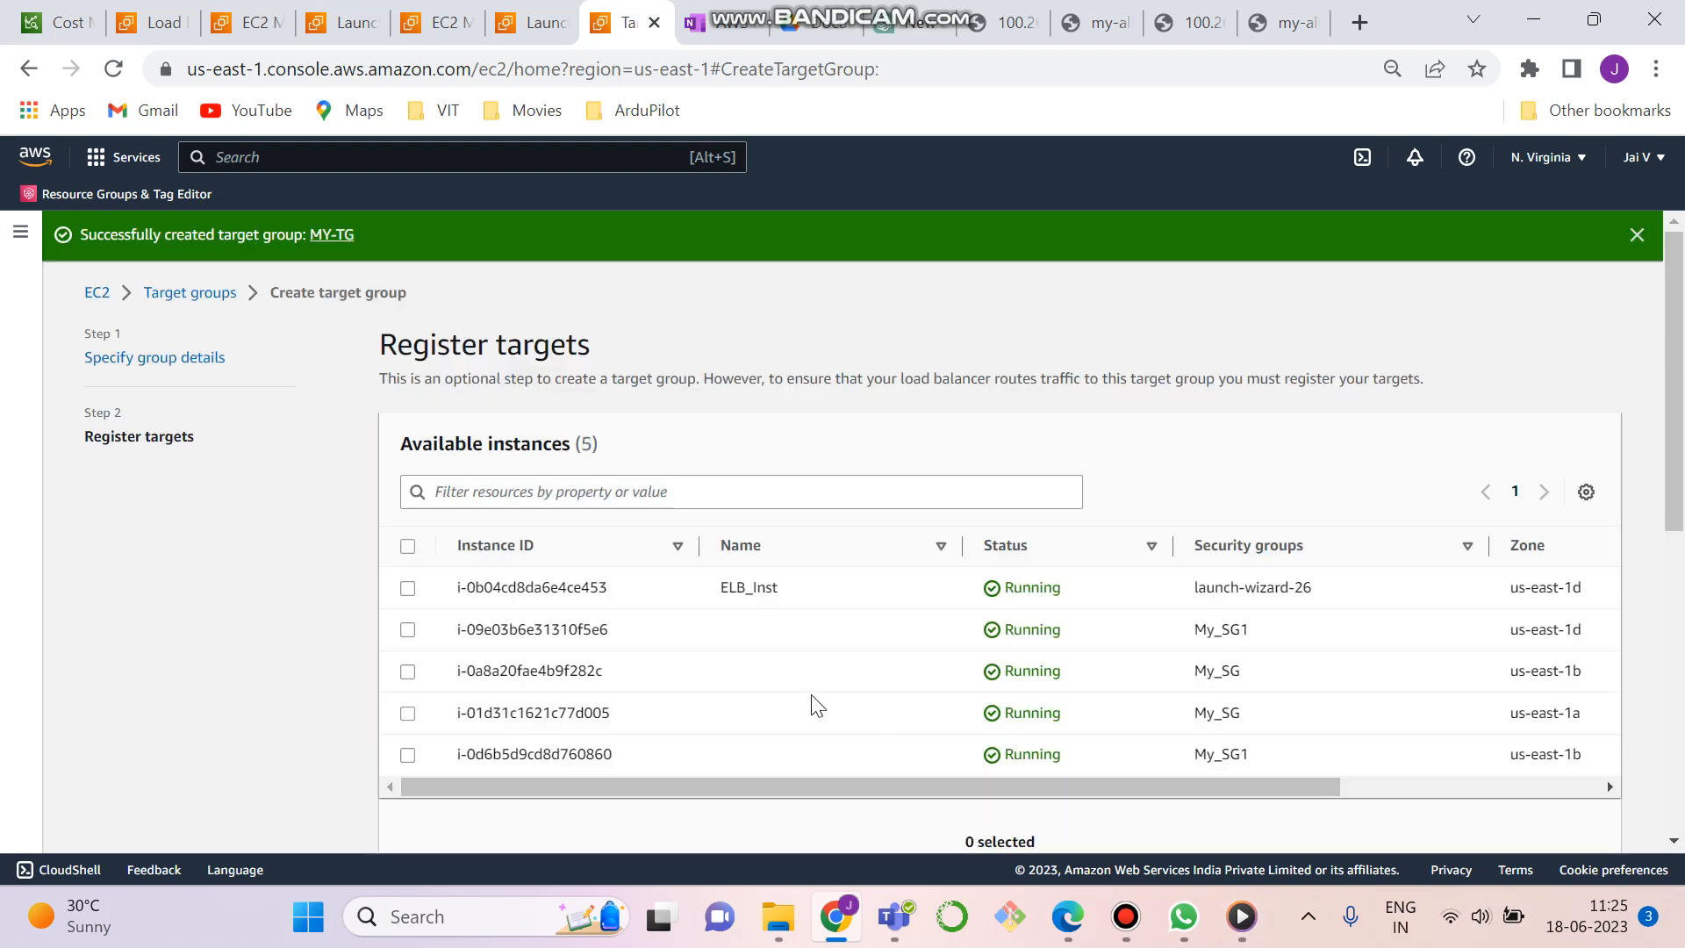
# Include the ELB_Inst instance as a pending target on port 80
pyautogui.click(407, 588)
pyautogui.scroll(-6, 1682, 327)
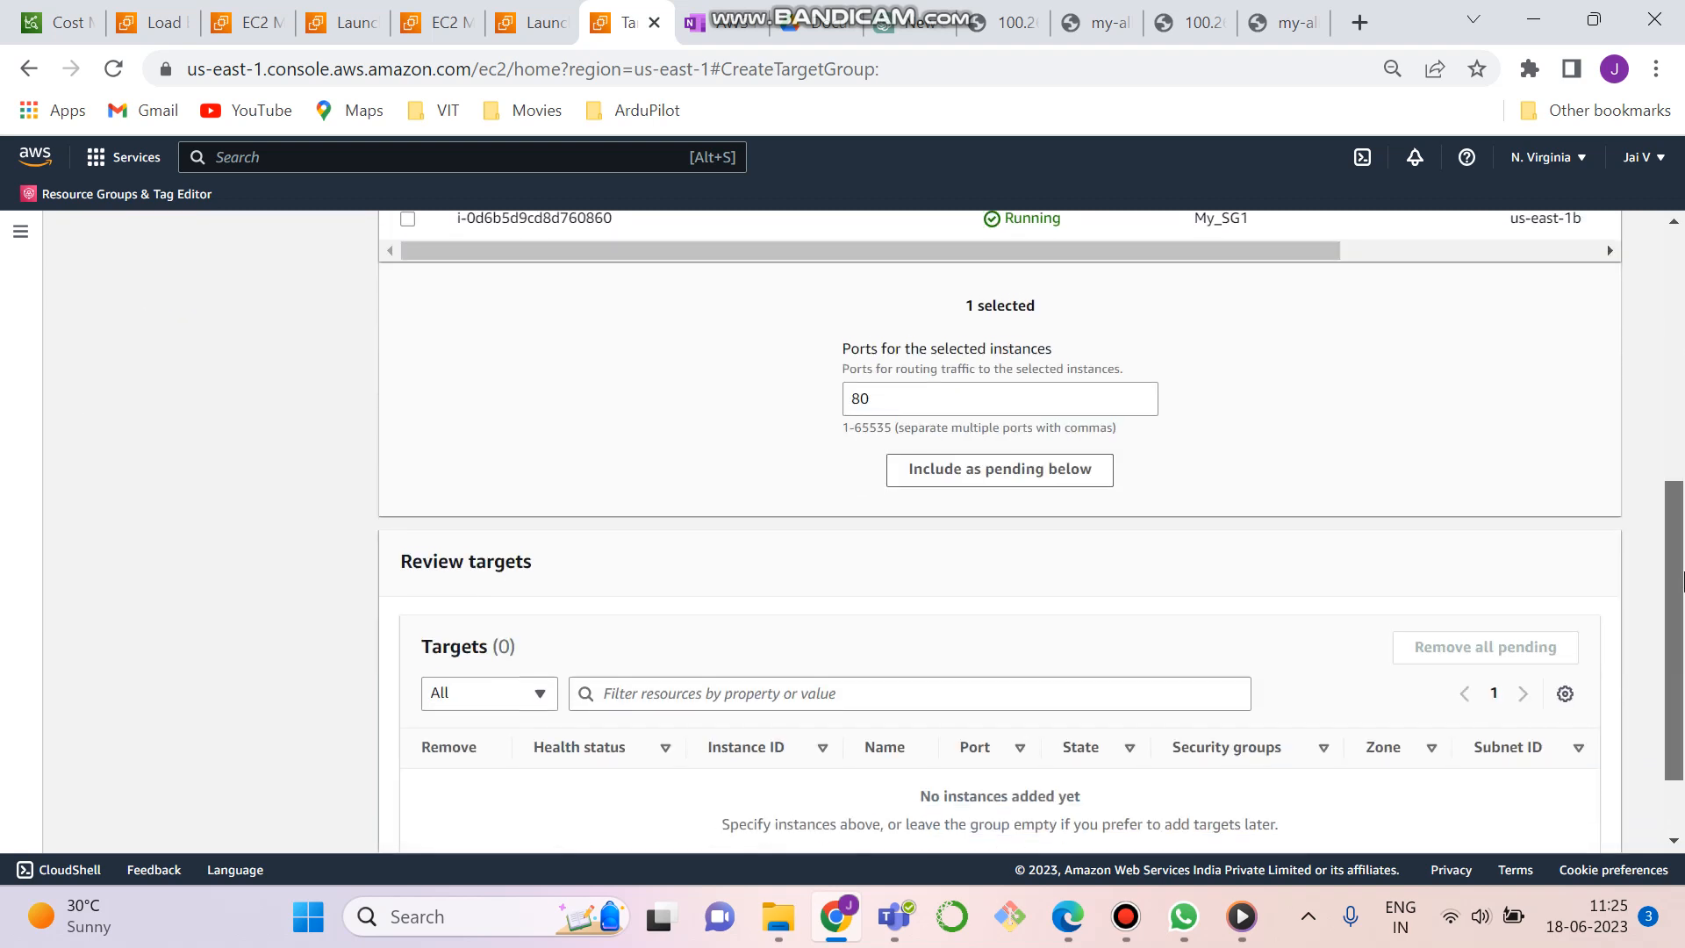
pyautogui.click(1088, 474)
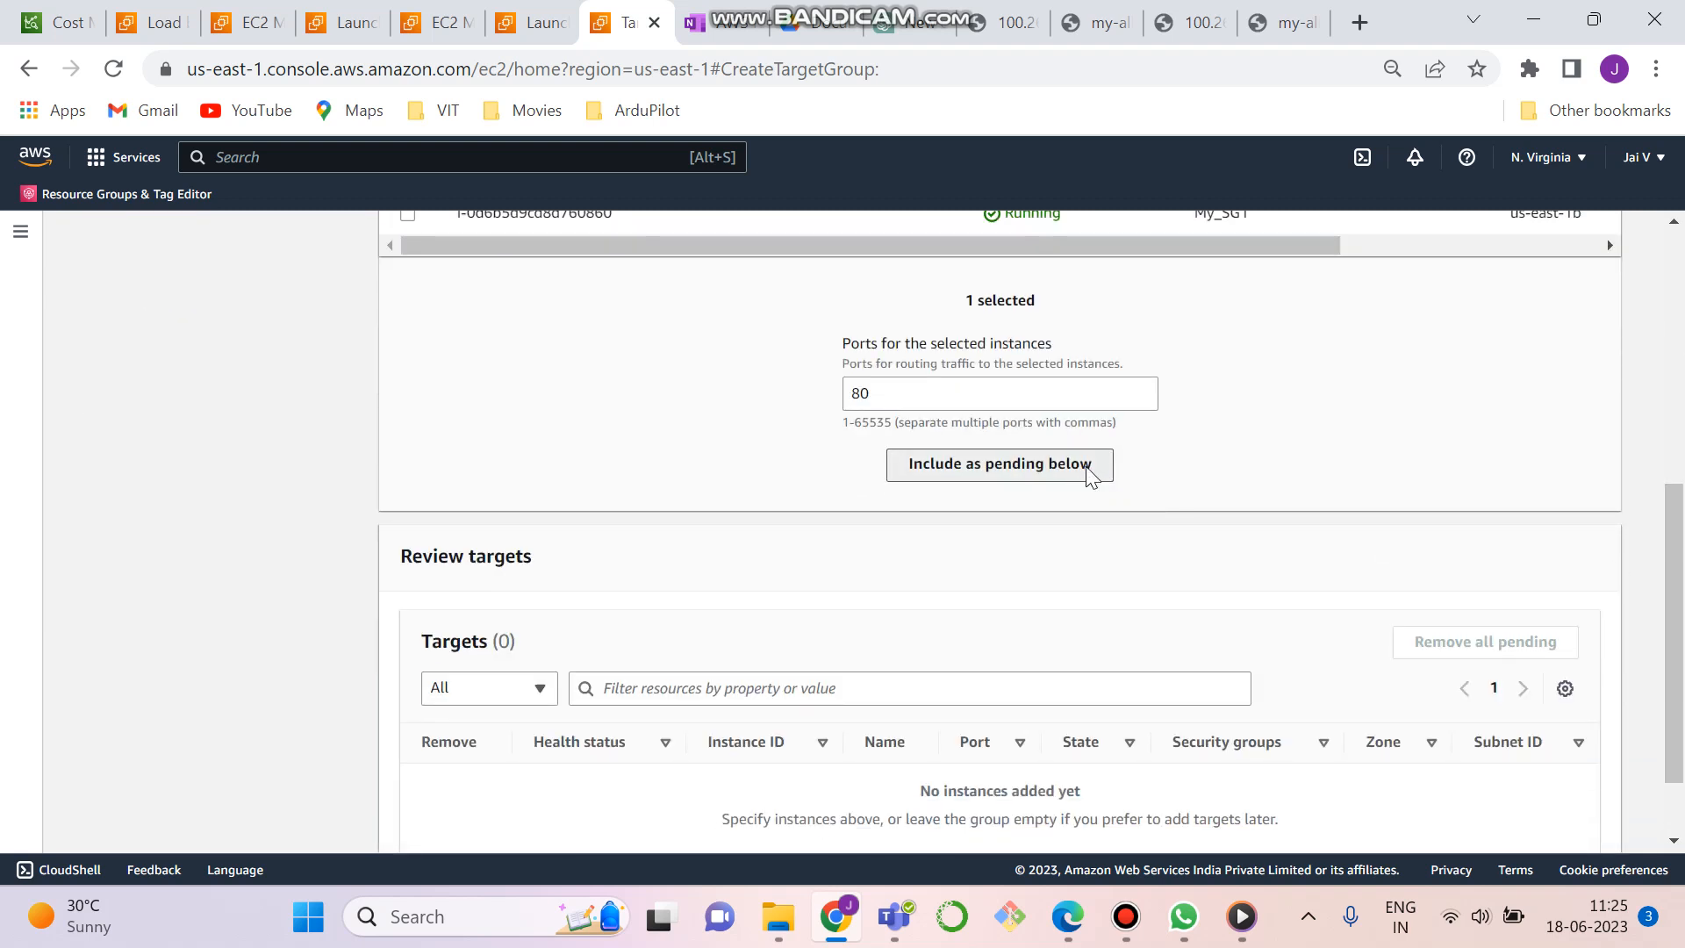
pyautogui.scroll(-1, 1088, 474)
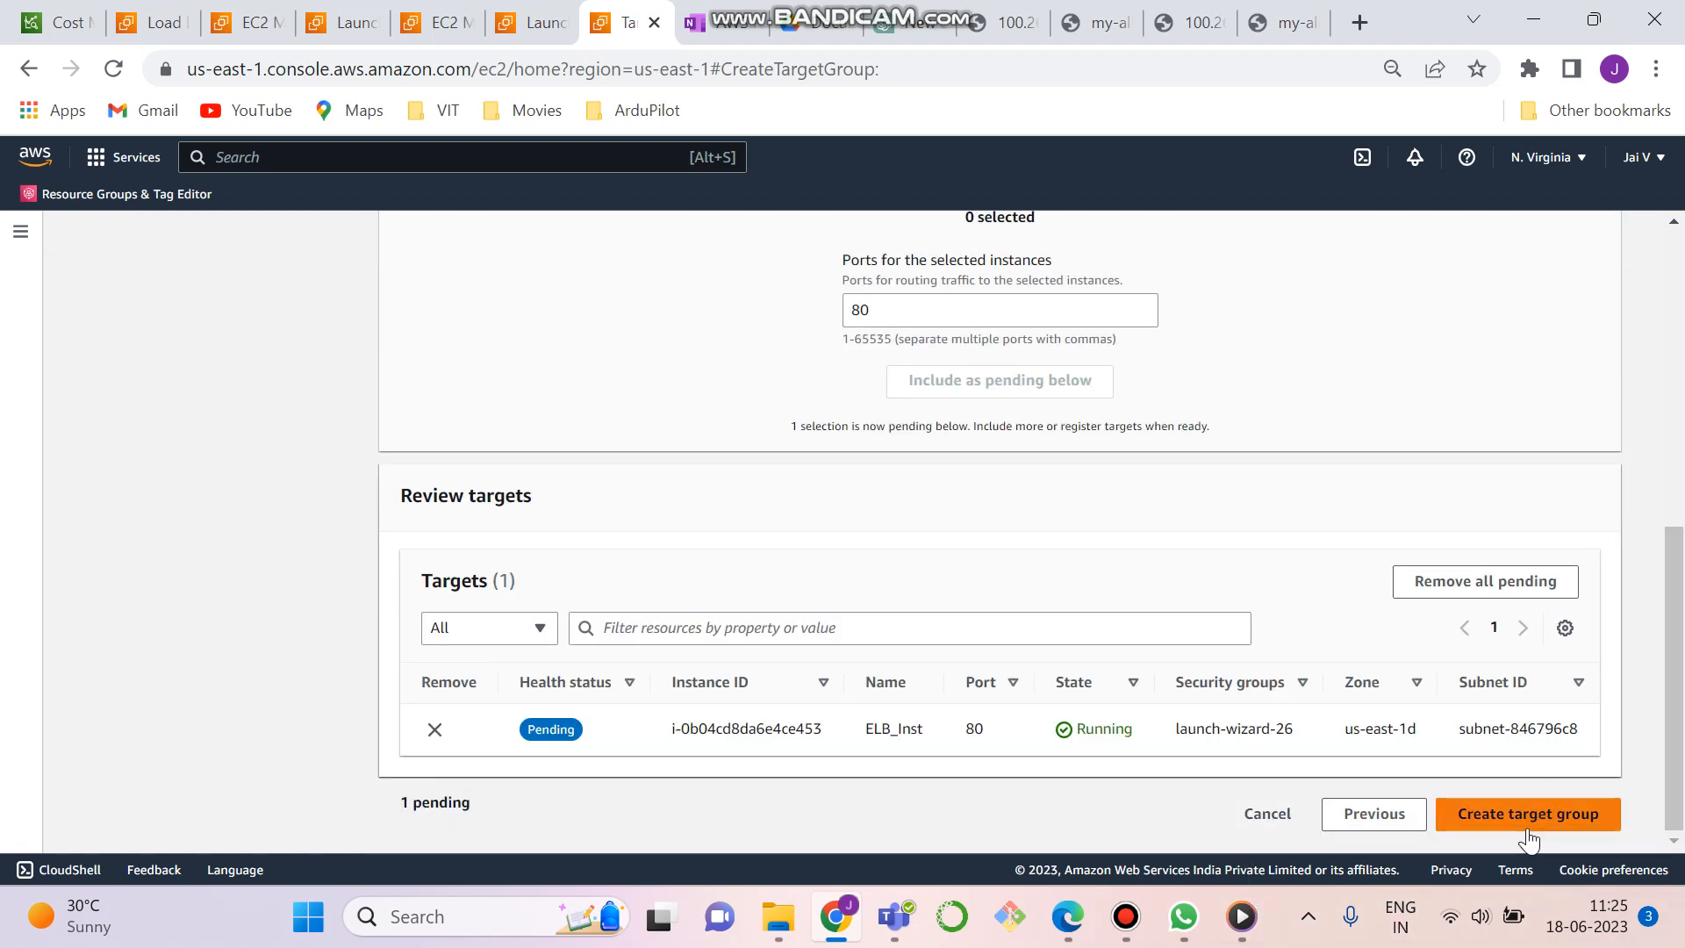
# Cancel the target group creation and leave the page without saving the changes
pyautogui.click(1263, 816)
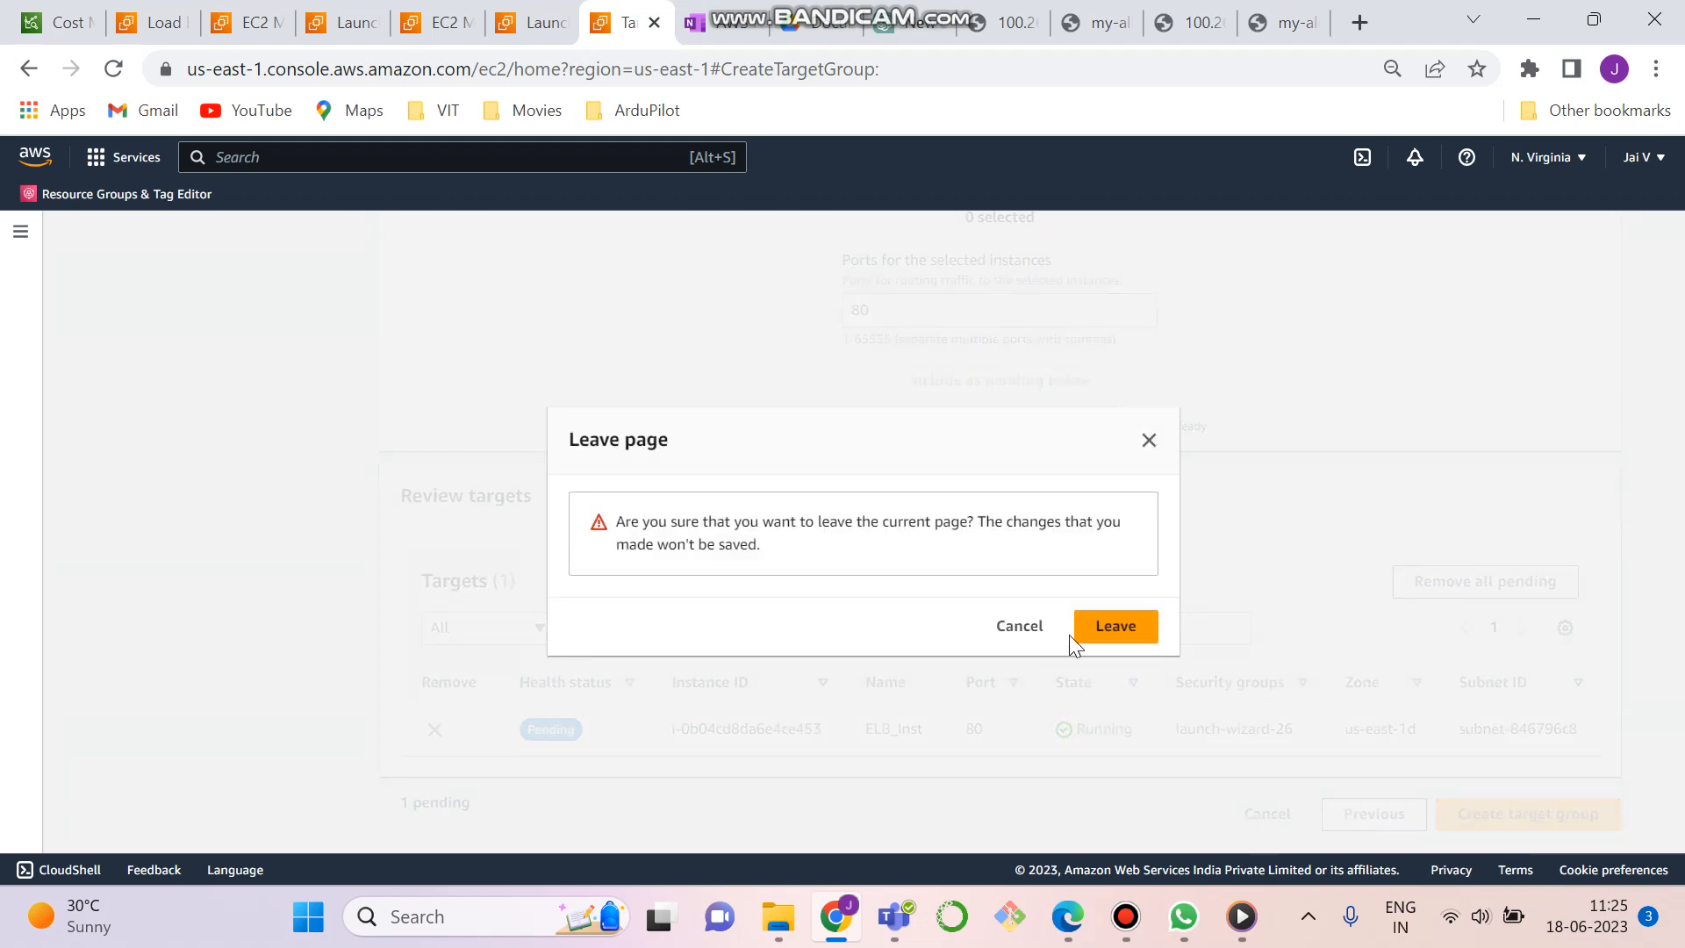
pyautogui.click(1020, 639)
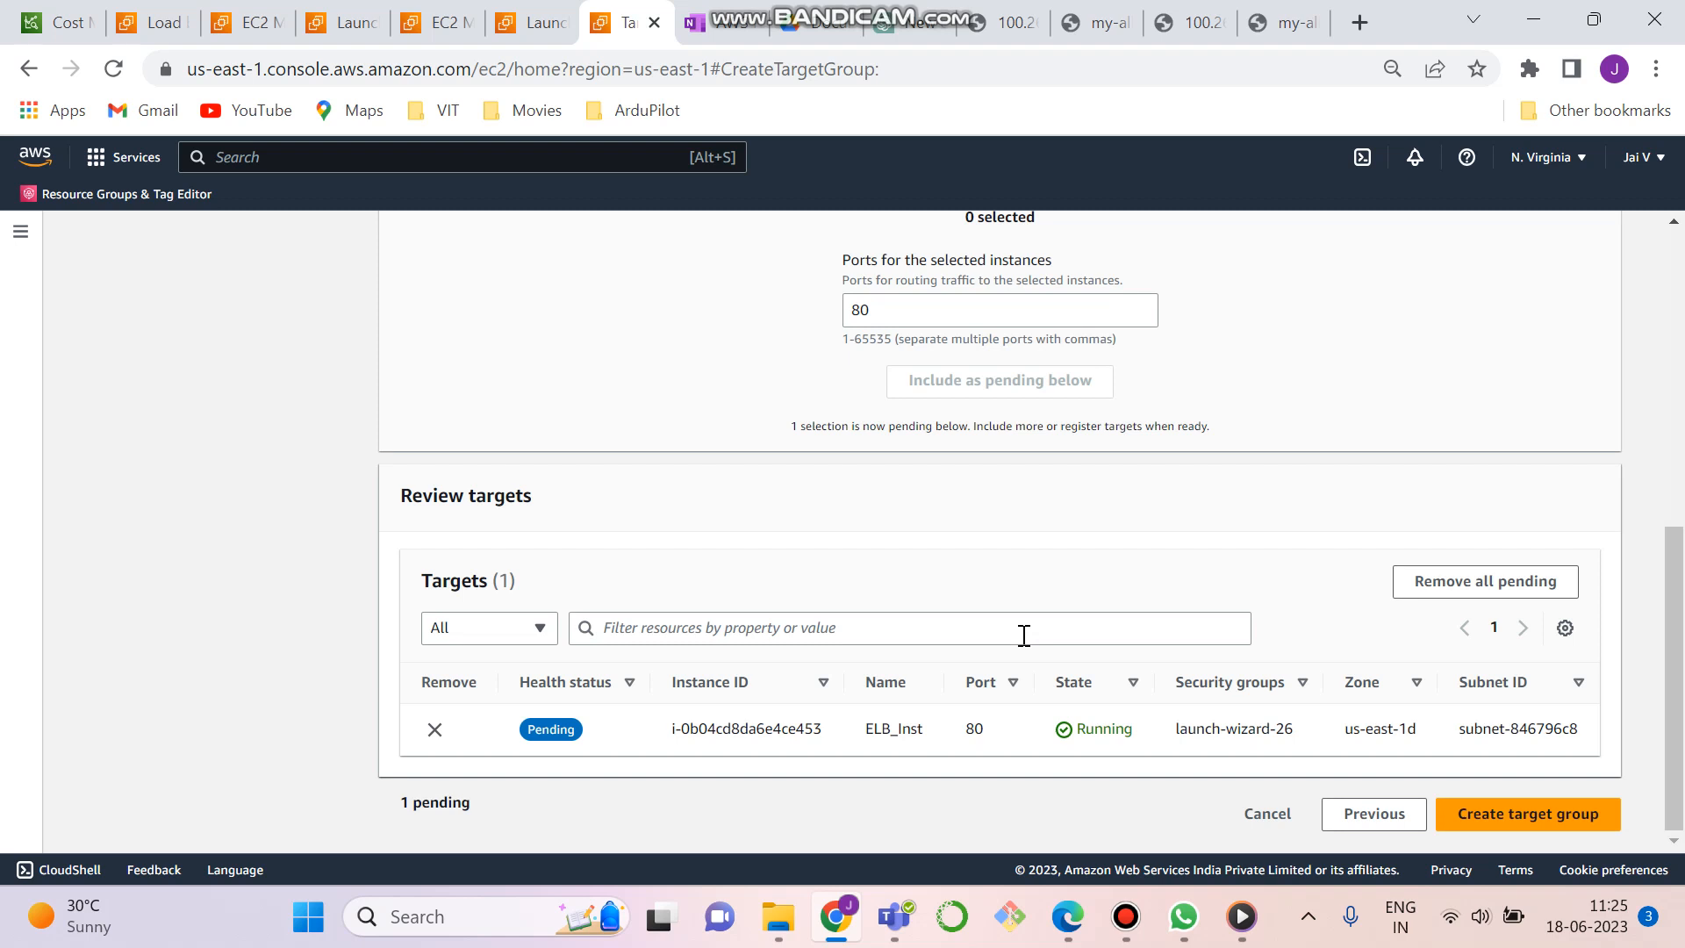
pyautogui.moveTo(1673, 621); pyautogui.dragTo(1682, 843)
pyautogui.click(1269, 813)
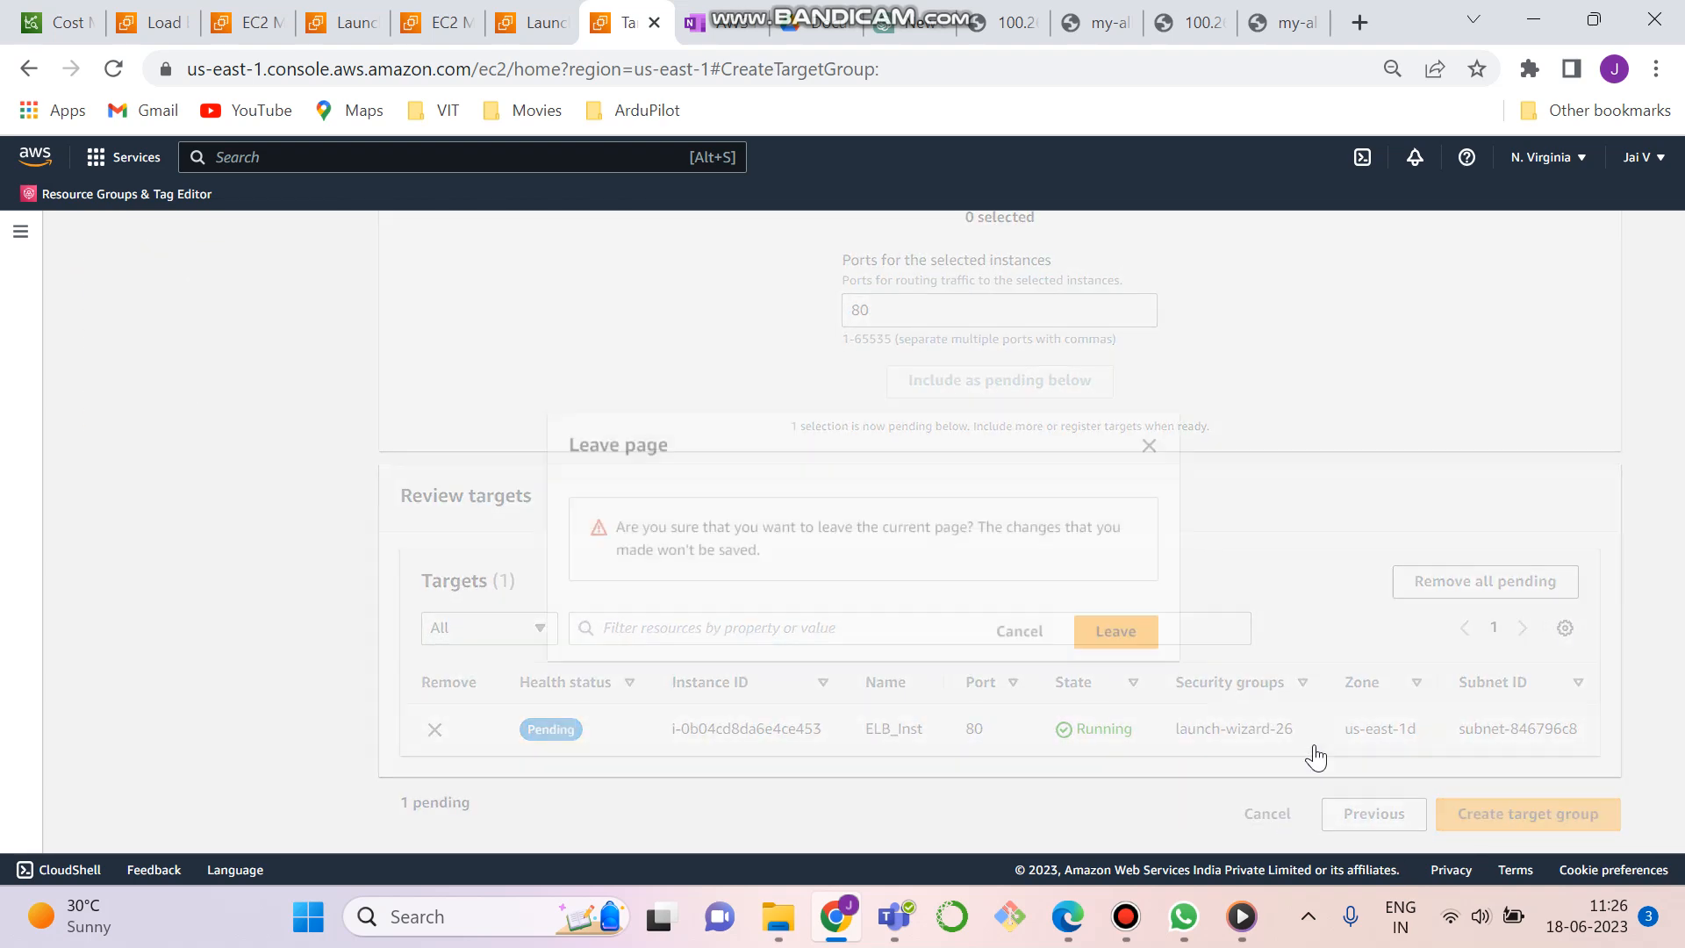
pyautogui.click(1123, 644)
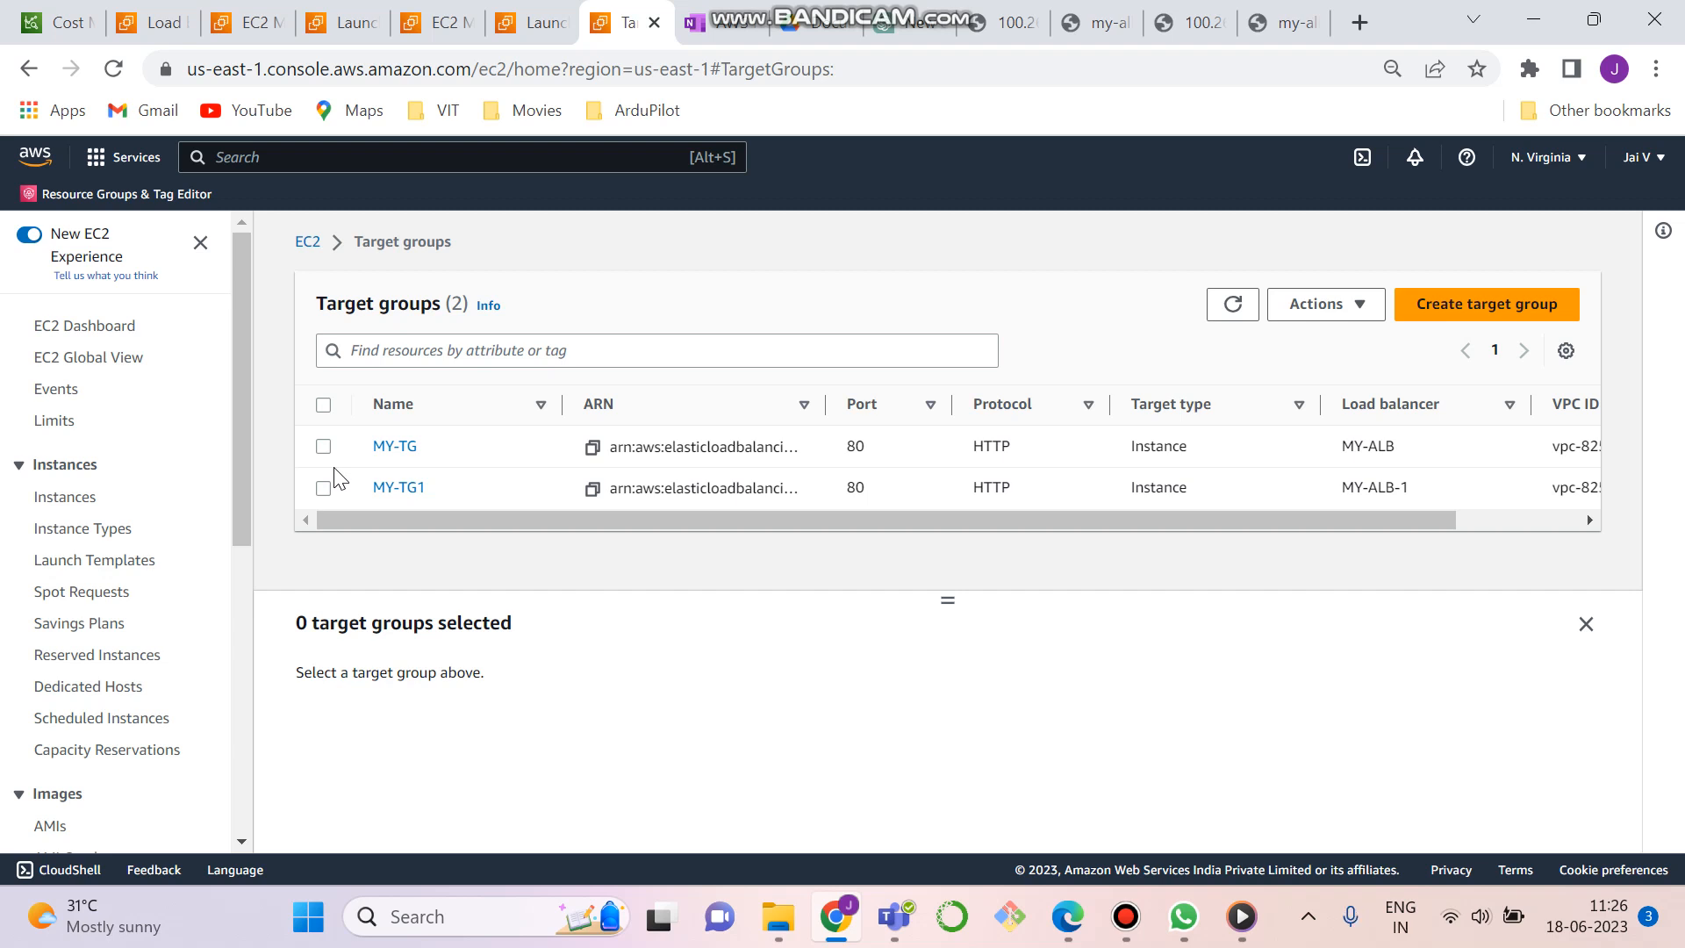
# Review the MY-ALB-1 load balancer's HTTP:80 listener and its general details
pyautogui.click(260, 17)
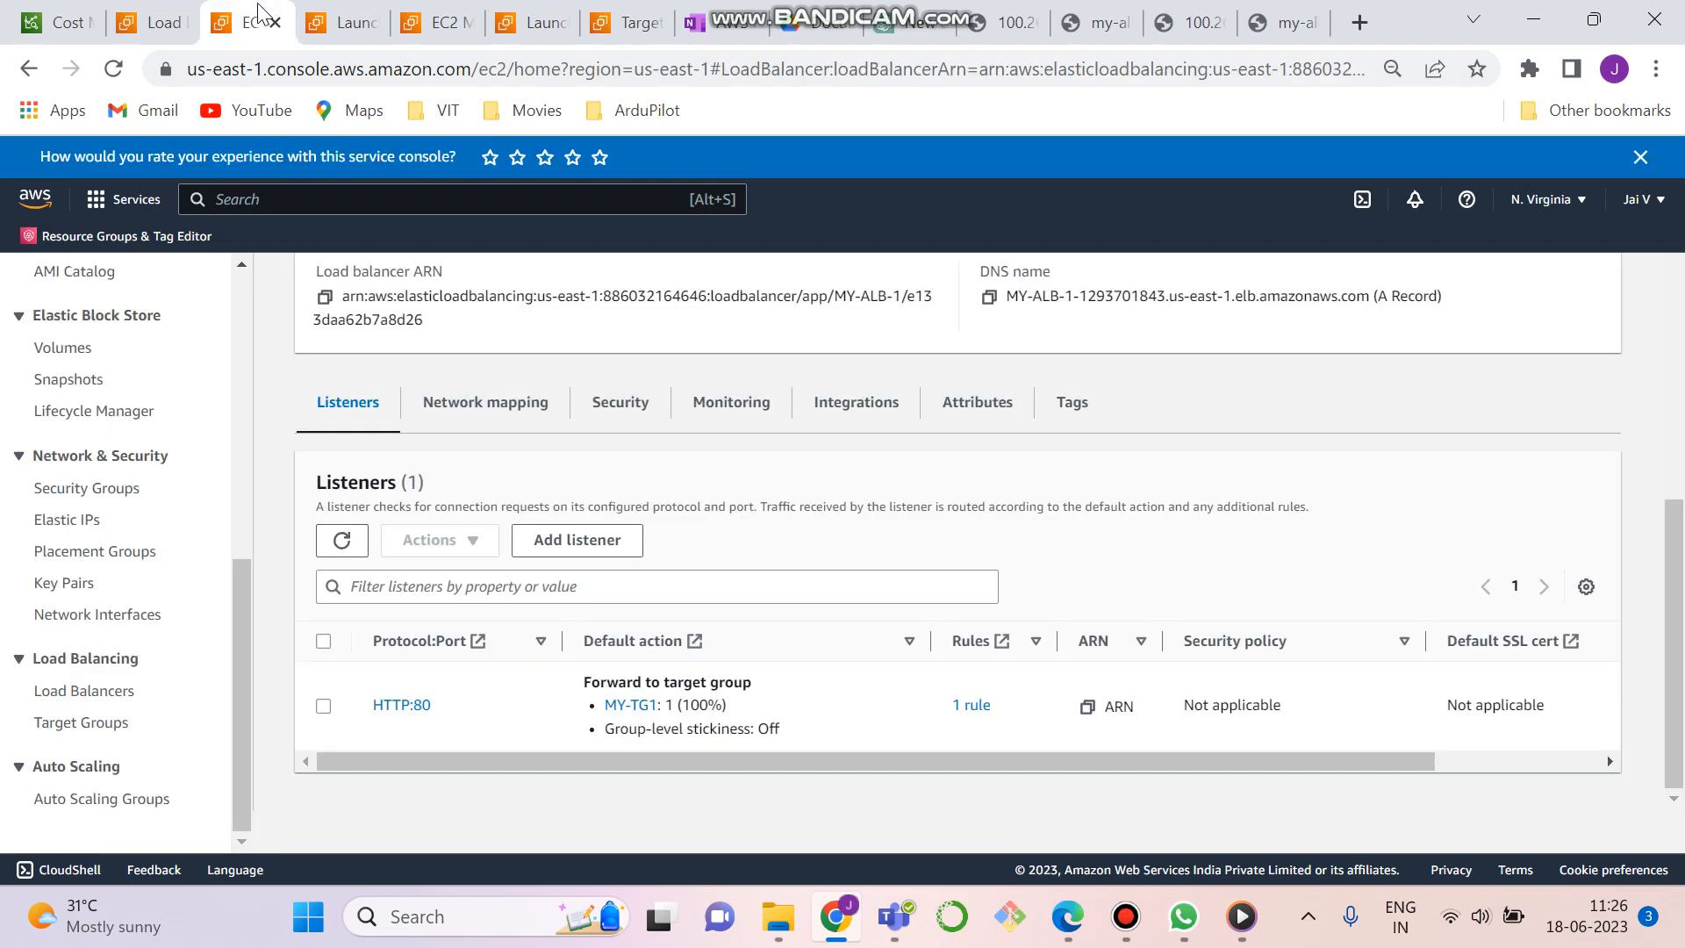
pyautogui.click(173, 13)
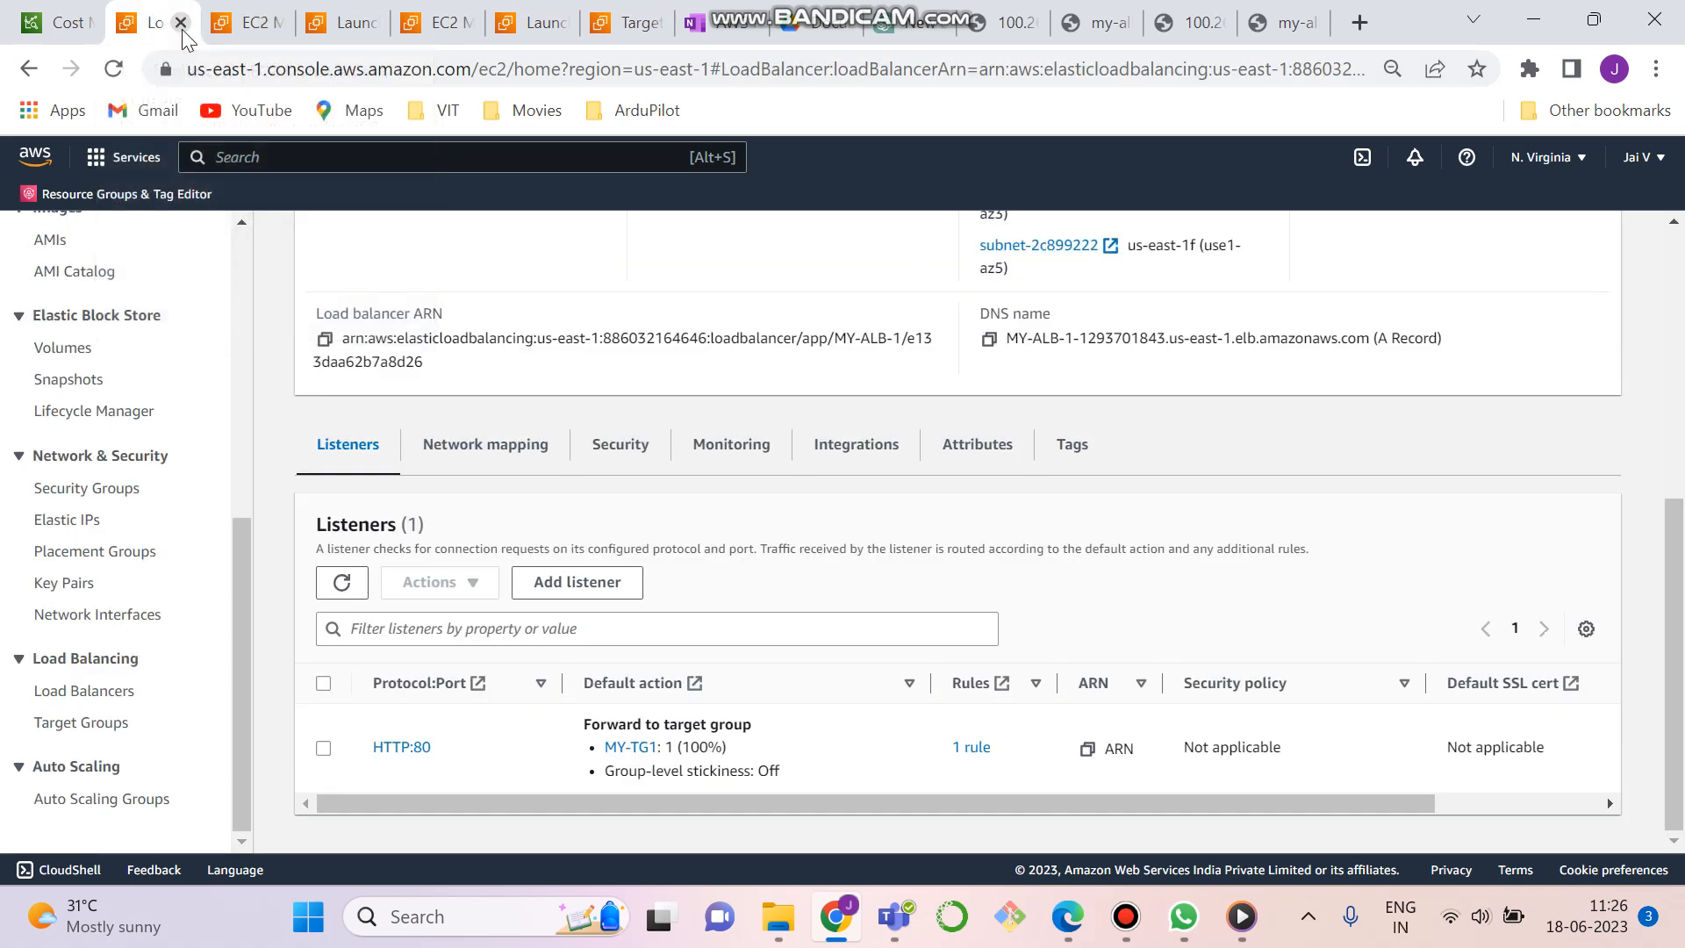
pyautogui.moveTo(1674, 662)
pyautogui.mouseDown()
pyautogui.moveTo(1674, 397)
pyautogui.moveTo(1674, 666)
pyautogui.mouseUp()
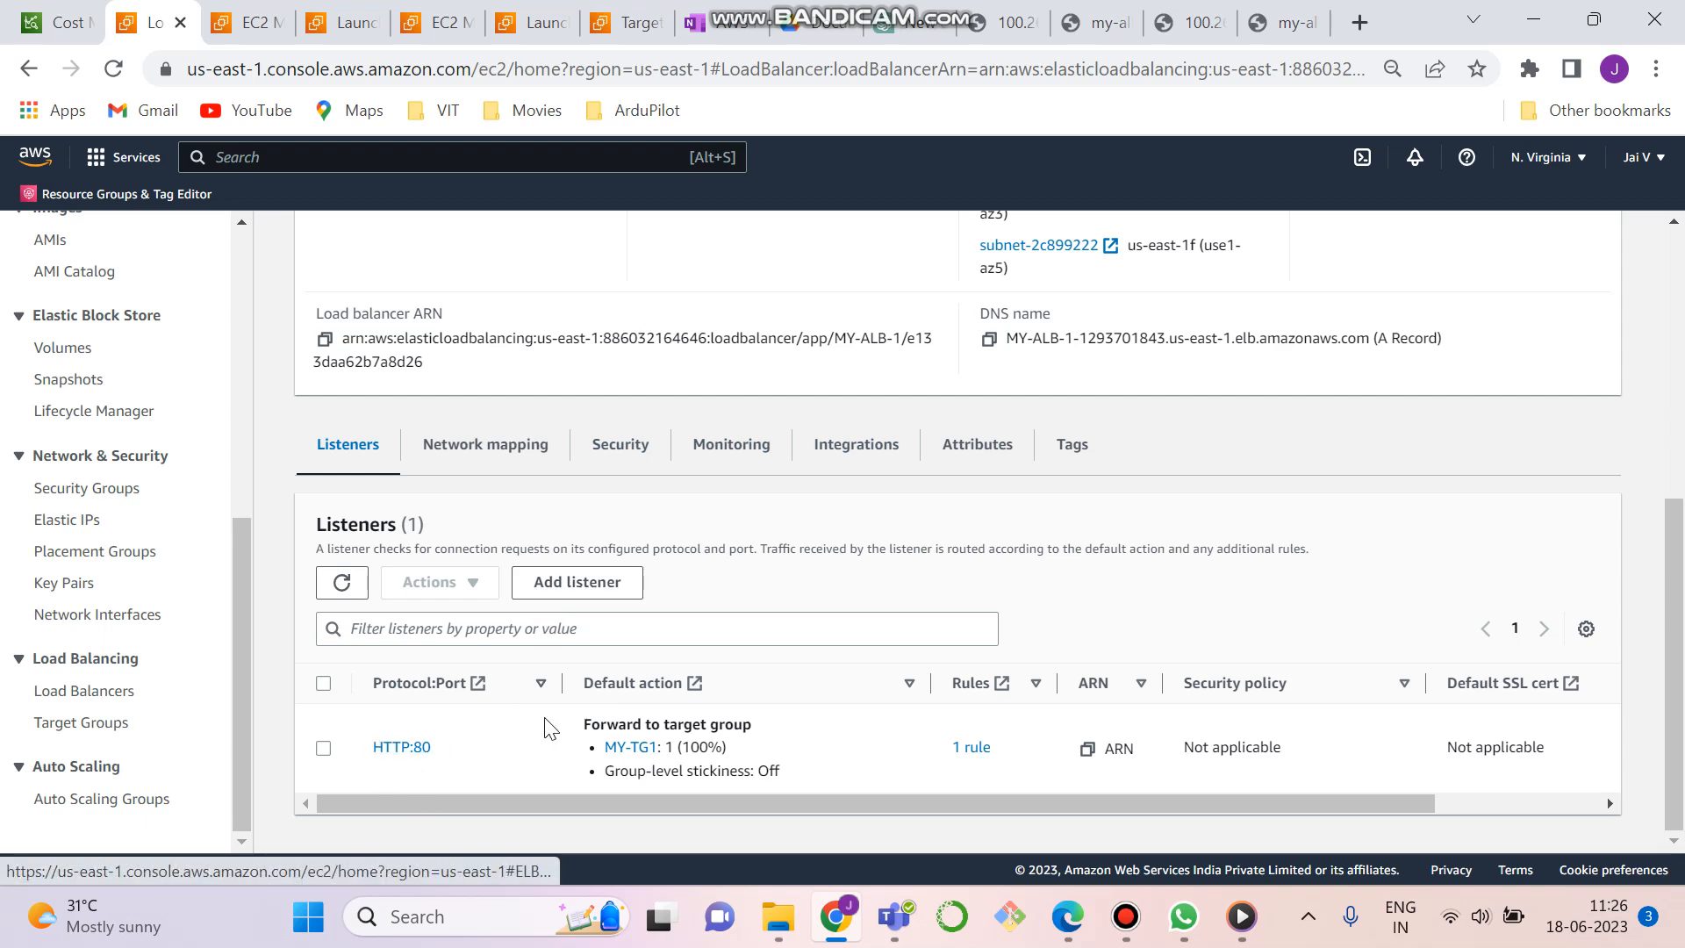
pyautogui.moveTo(1675, 654); pyautogui.dragTo(1675, 395)
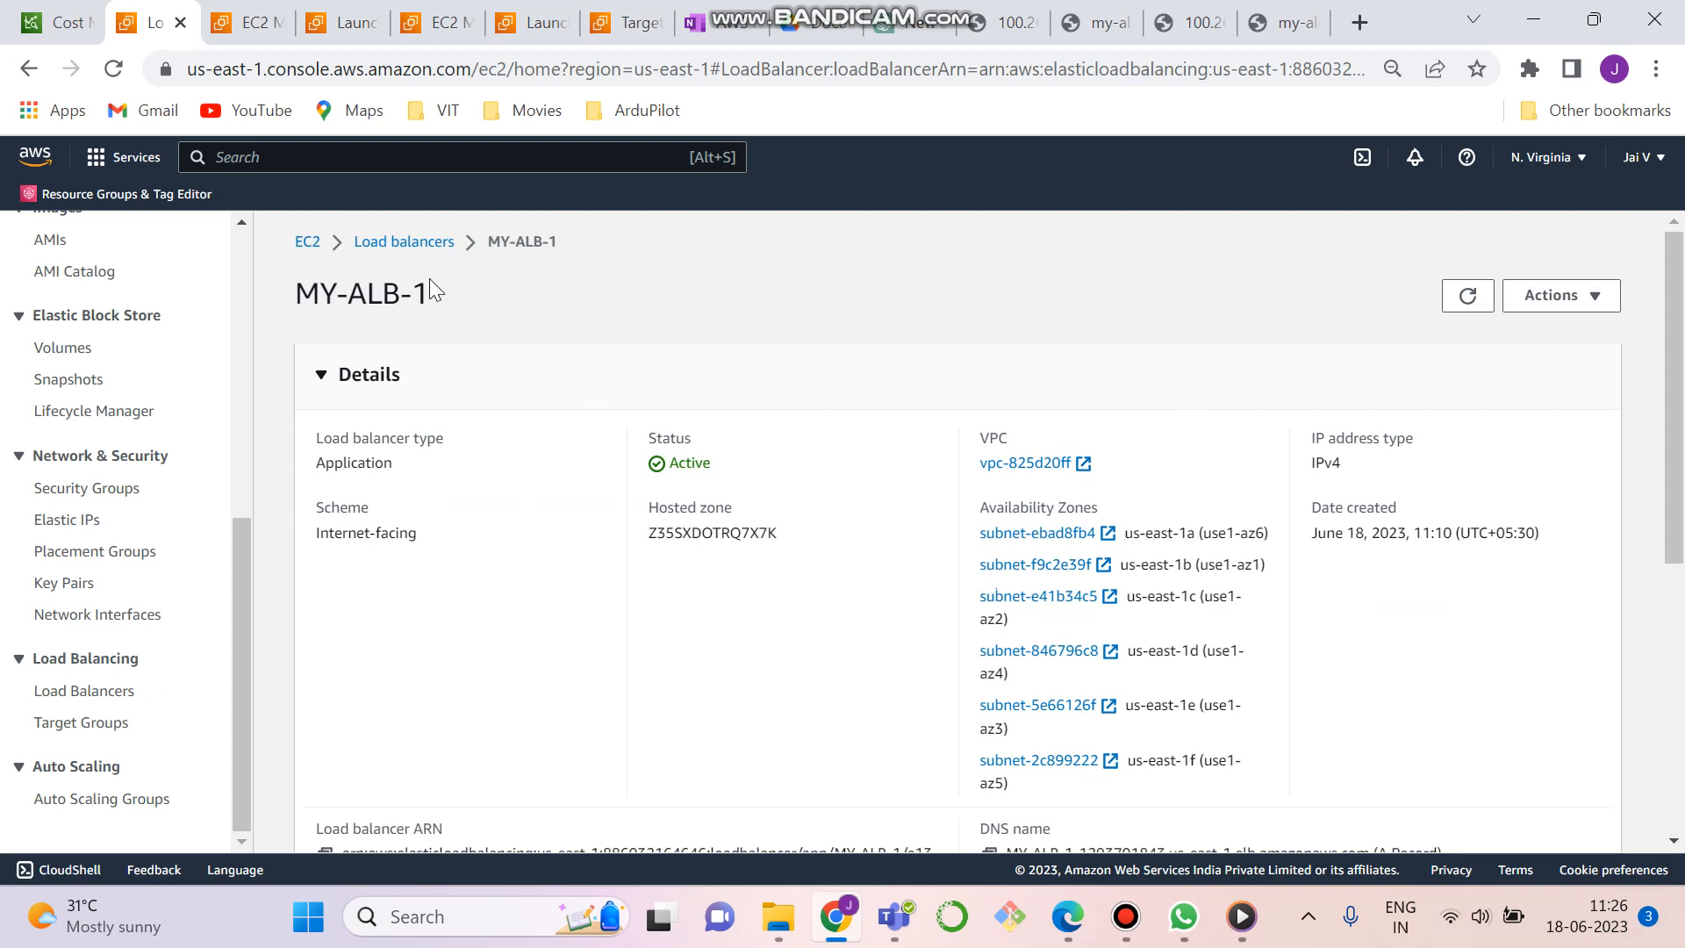
# Start creating a new Application Load Balancer from the load balancers list
pyautogui.click(394, 252)
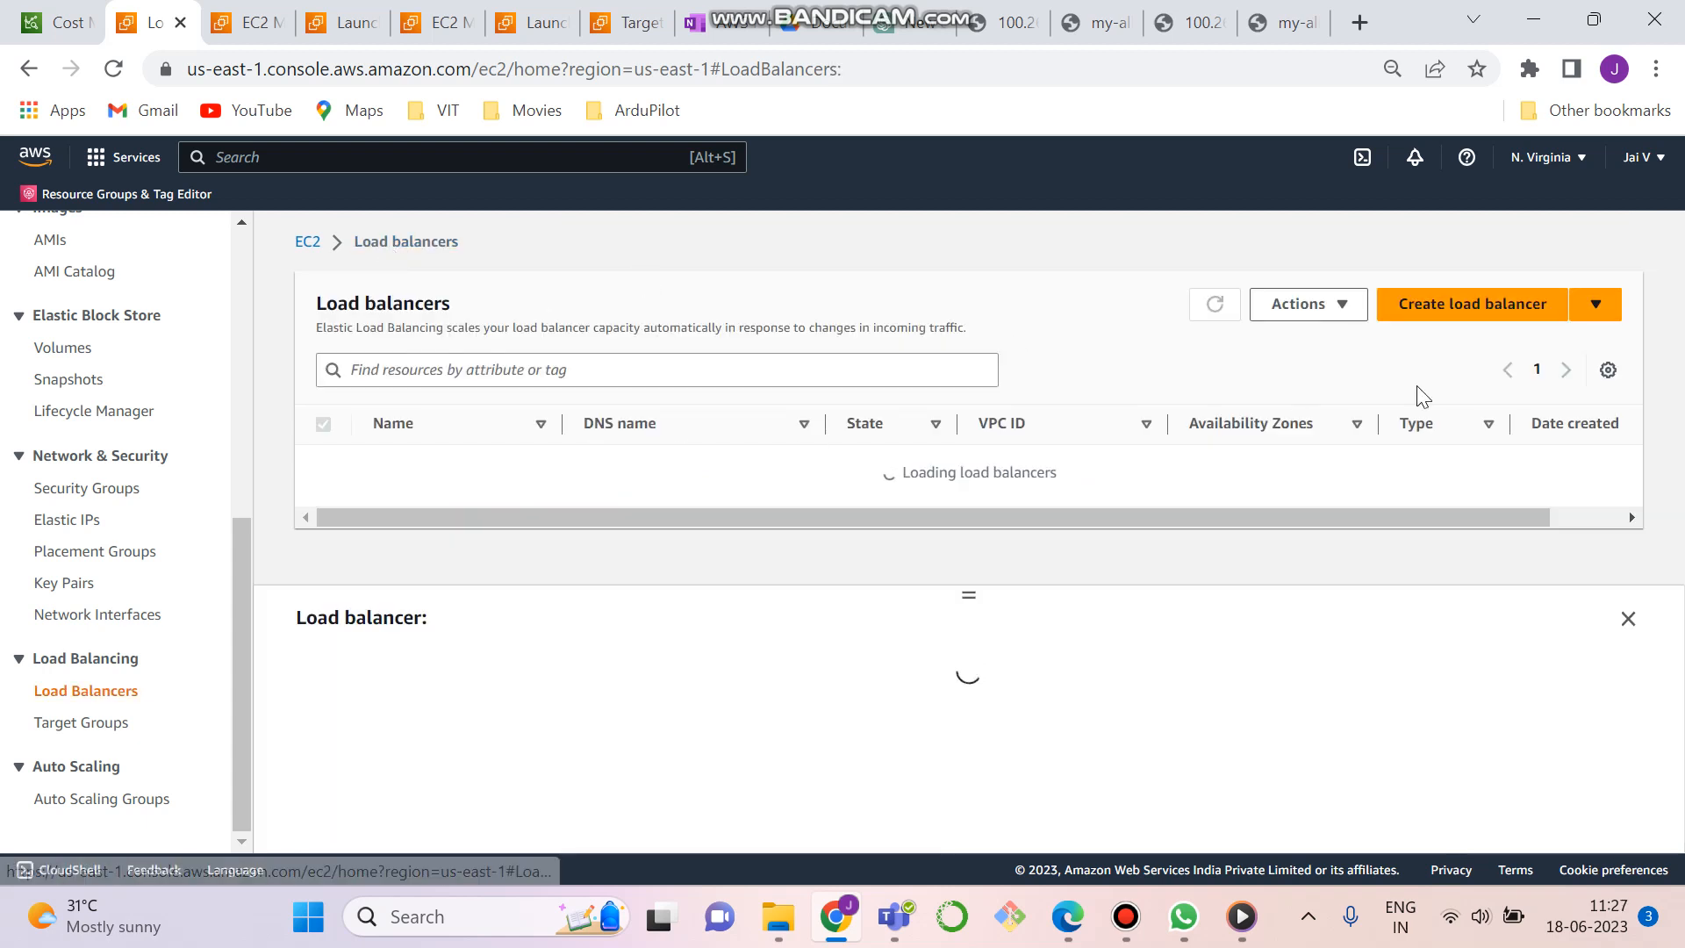
pyautogui.click(1470, 304)
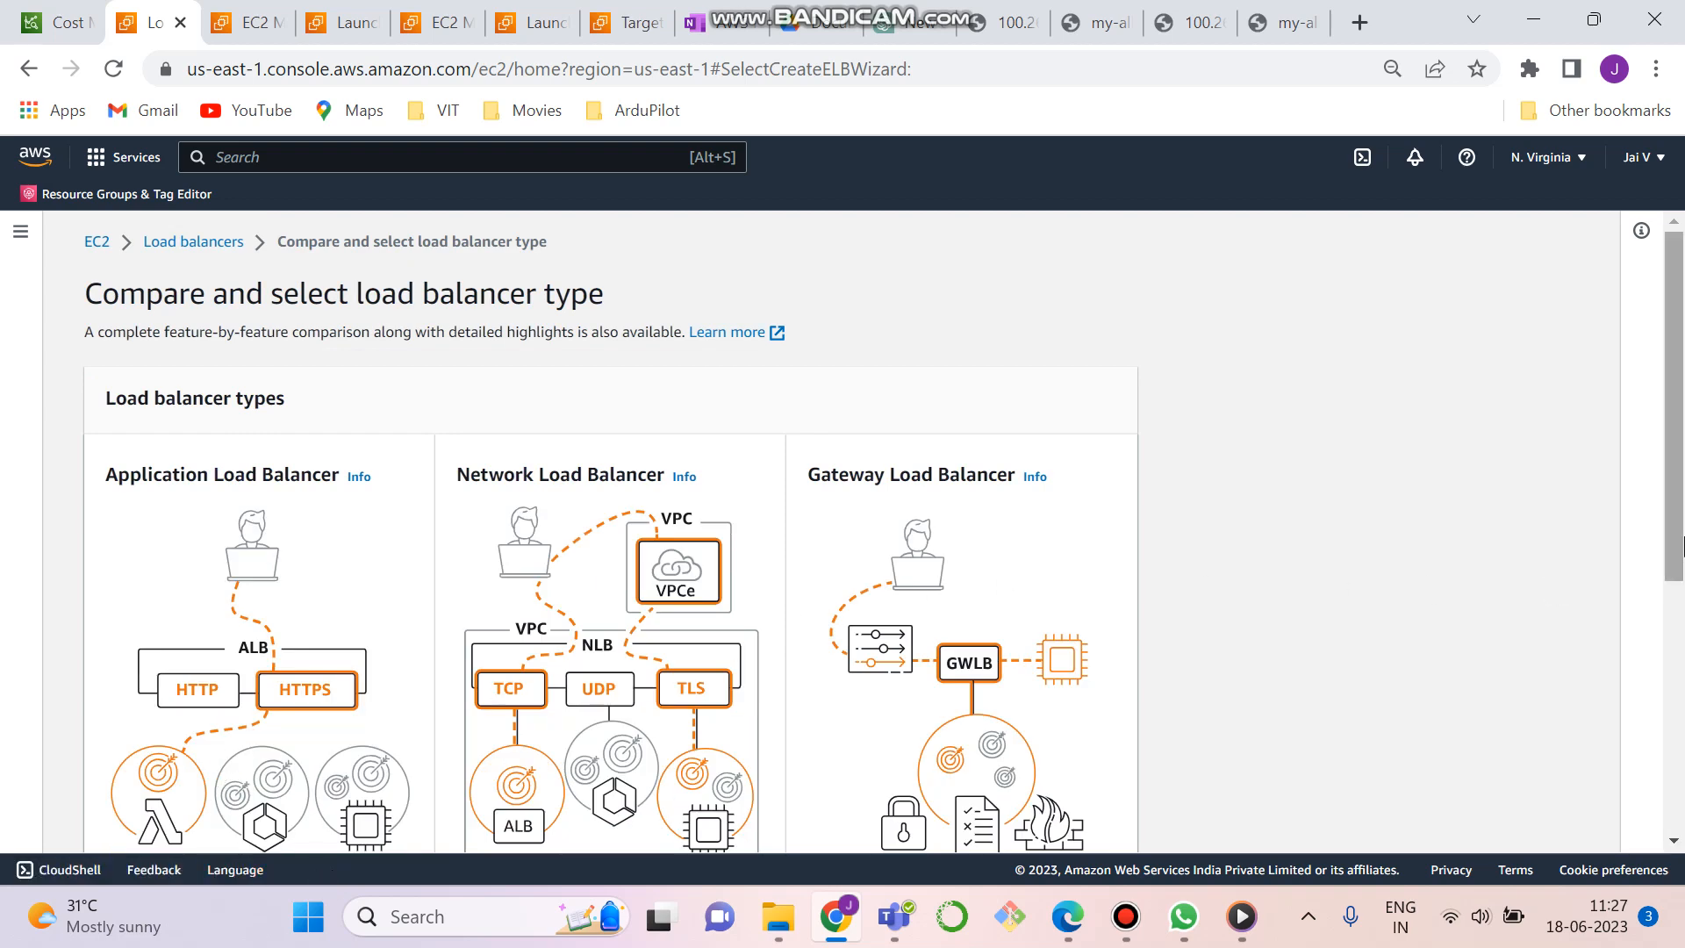
pyautogui.scroll(-5, 1637, 575)
pyautogui.click(140, 657)
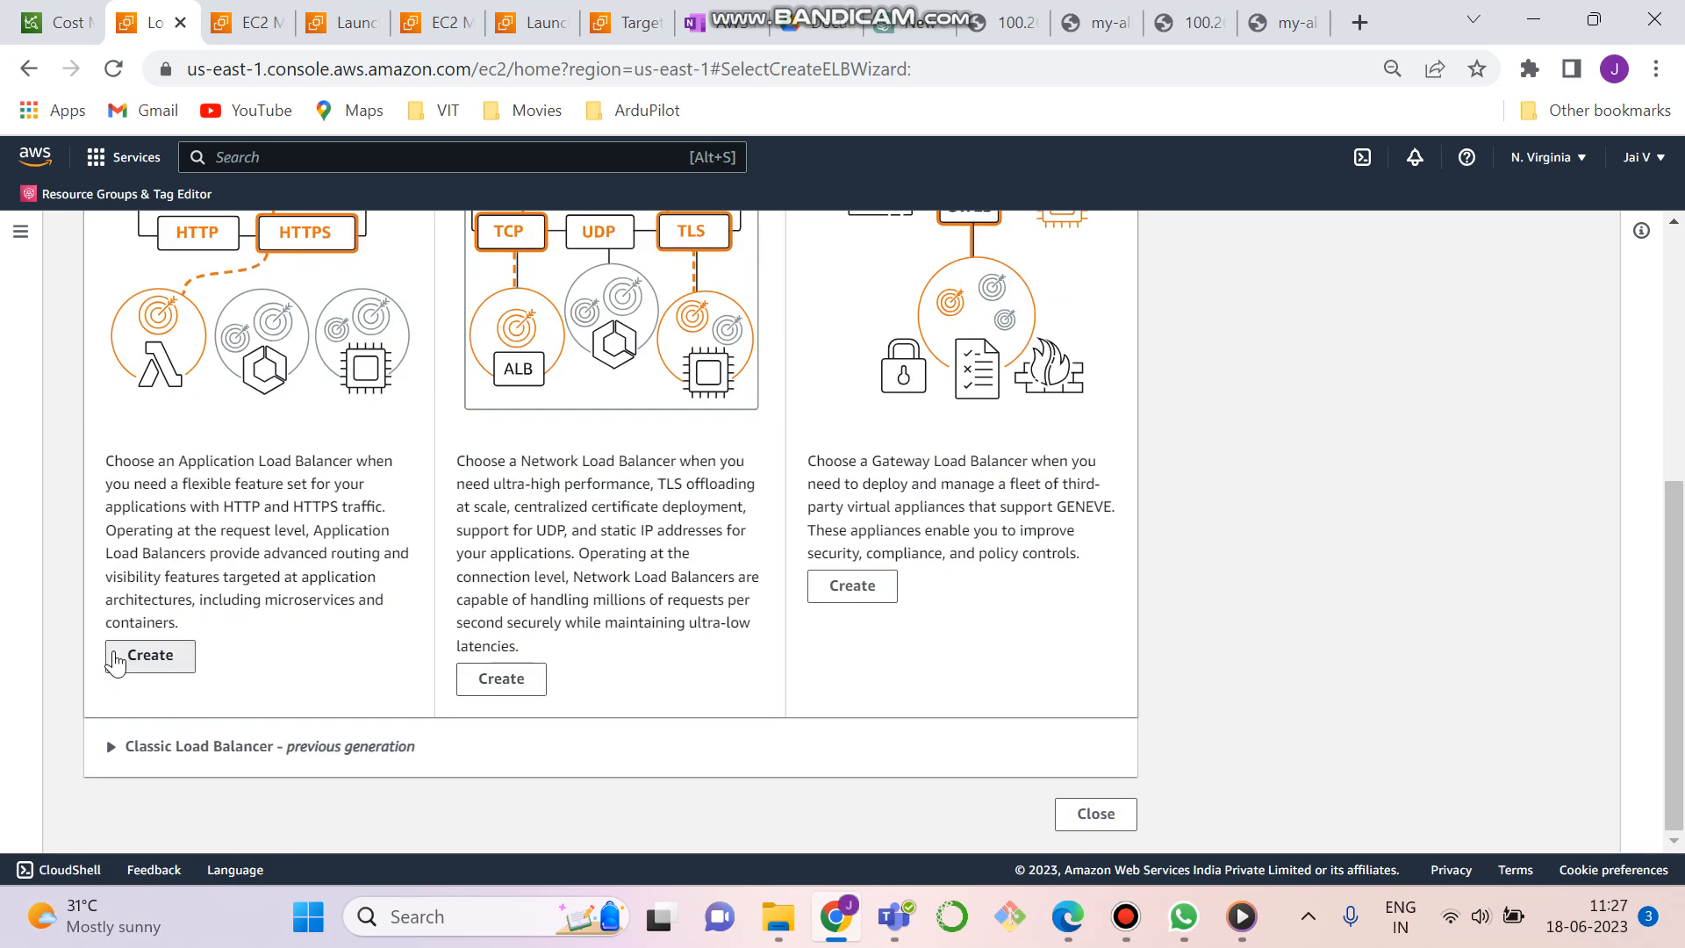
pyautogui.click(166, 639)
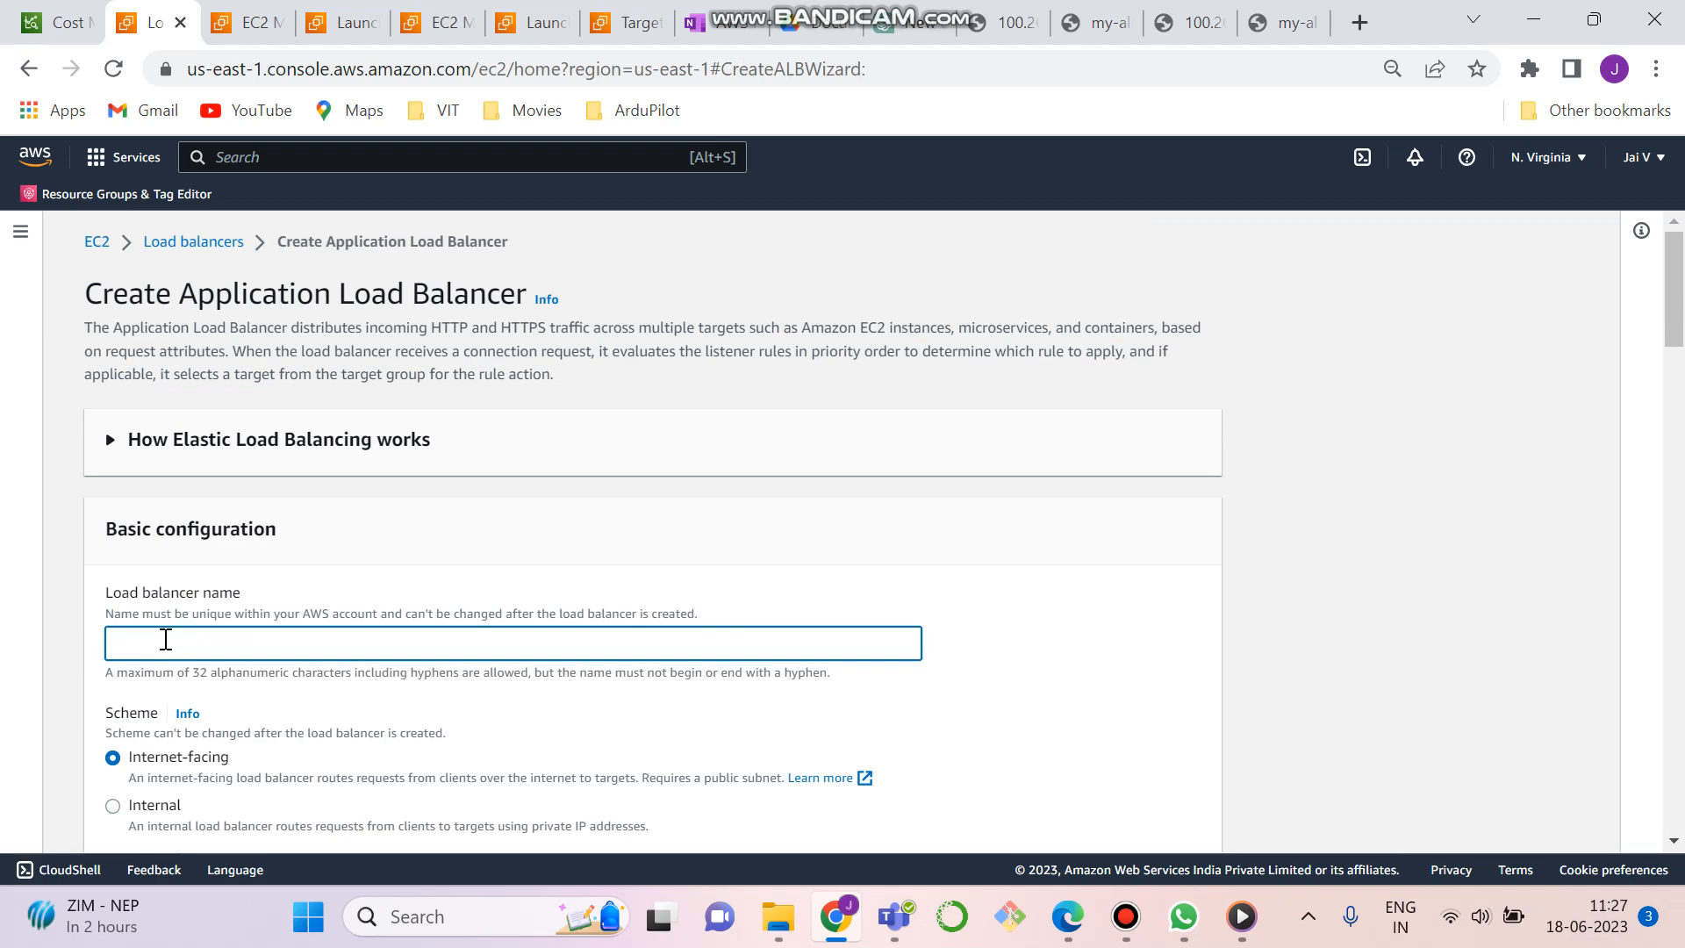
# Look through the existing security groups available for the new load balancer
pyautogui.moveTo(1675, 269); pyautogui.dragTo(1681, 560)
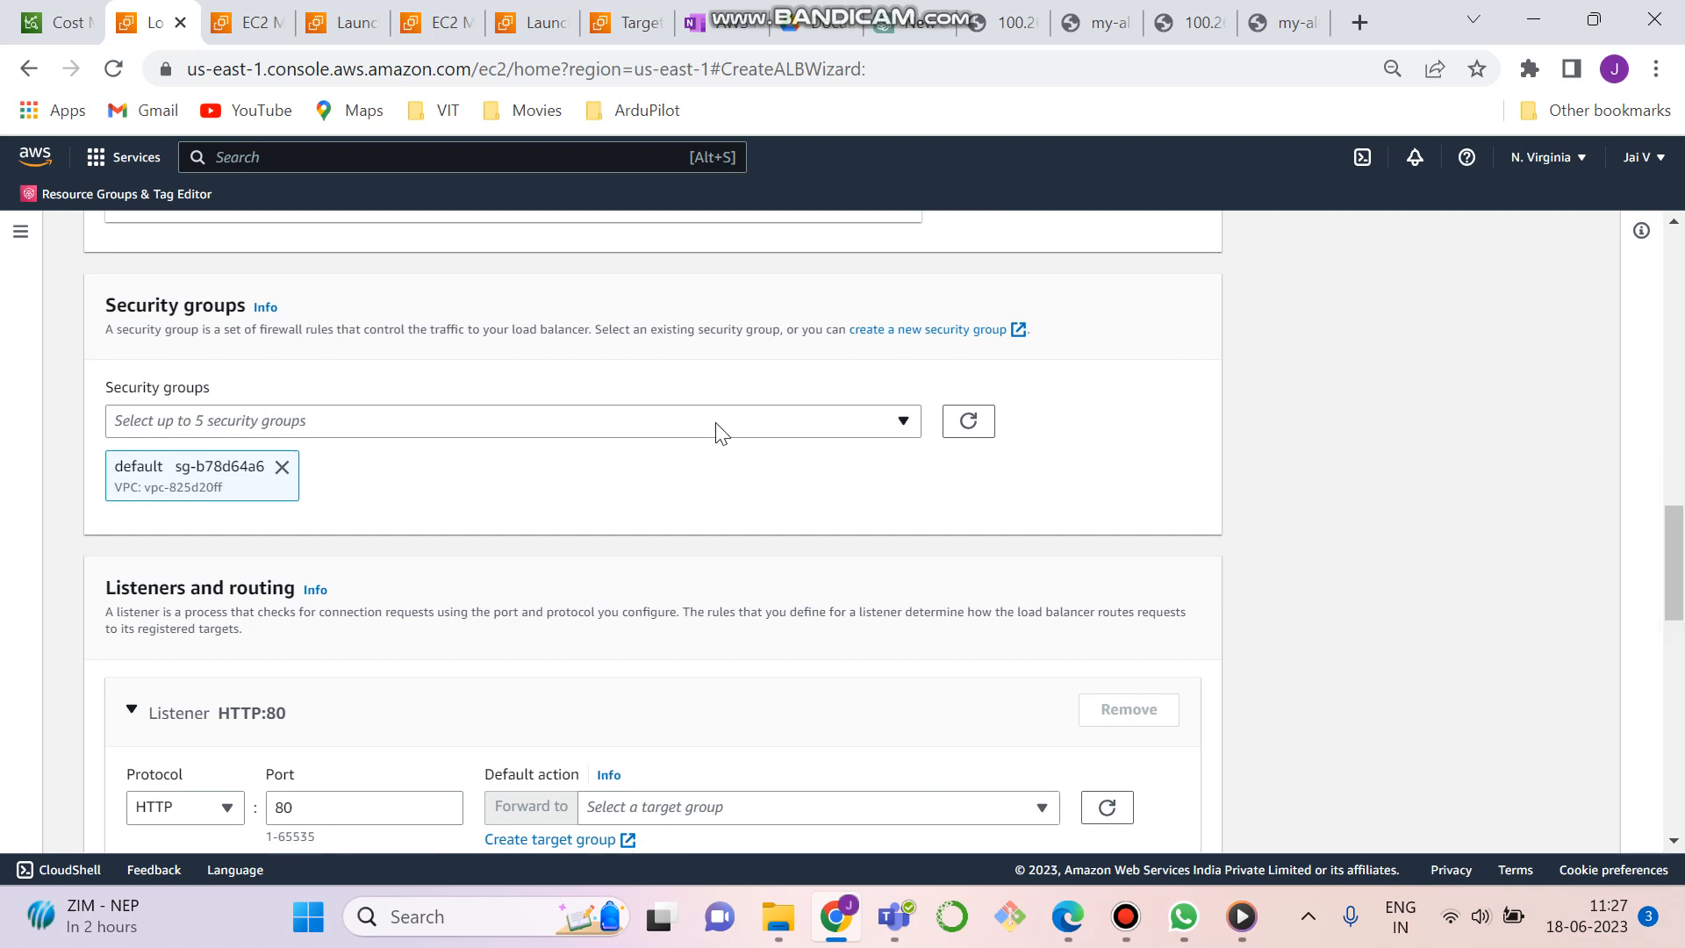
pyautogui.click(719, 430)
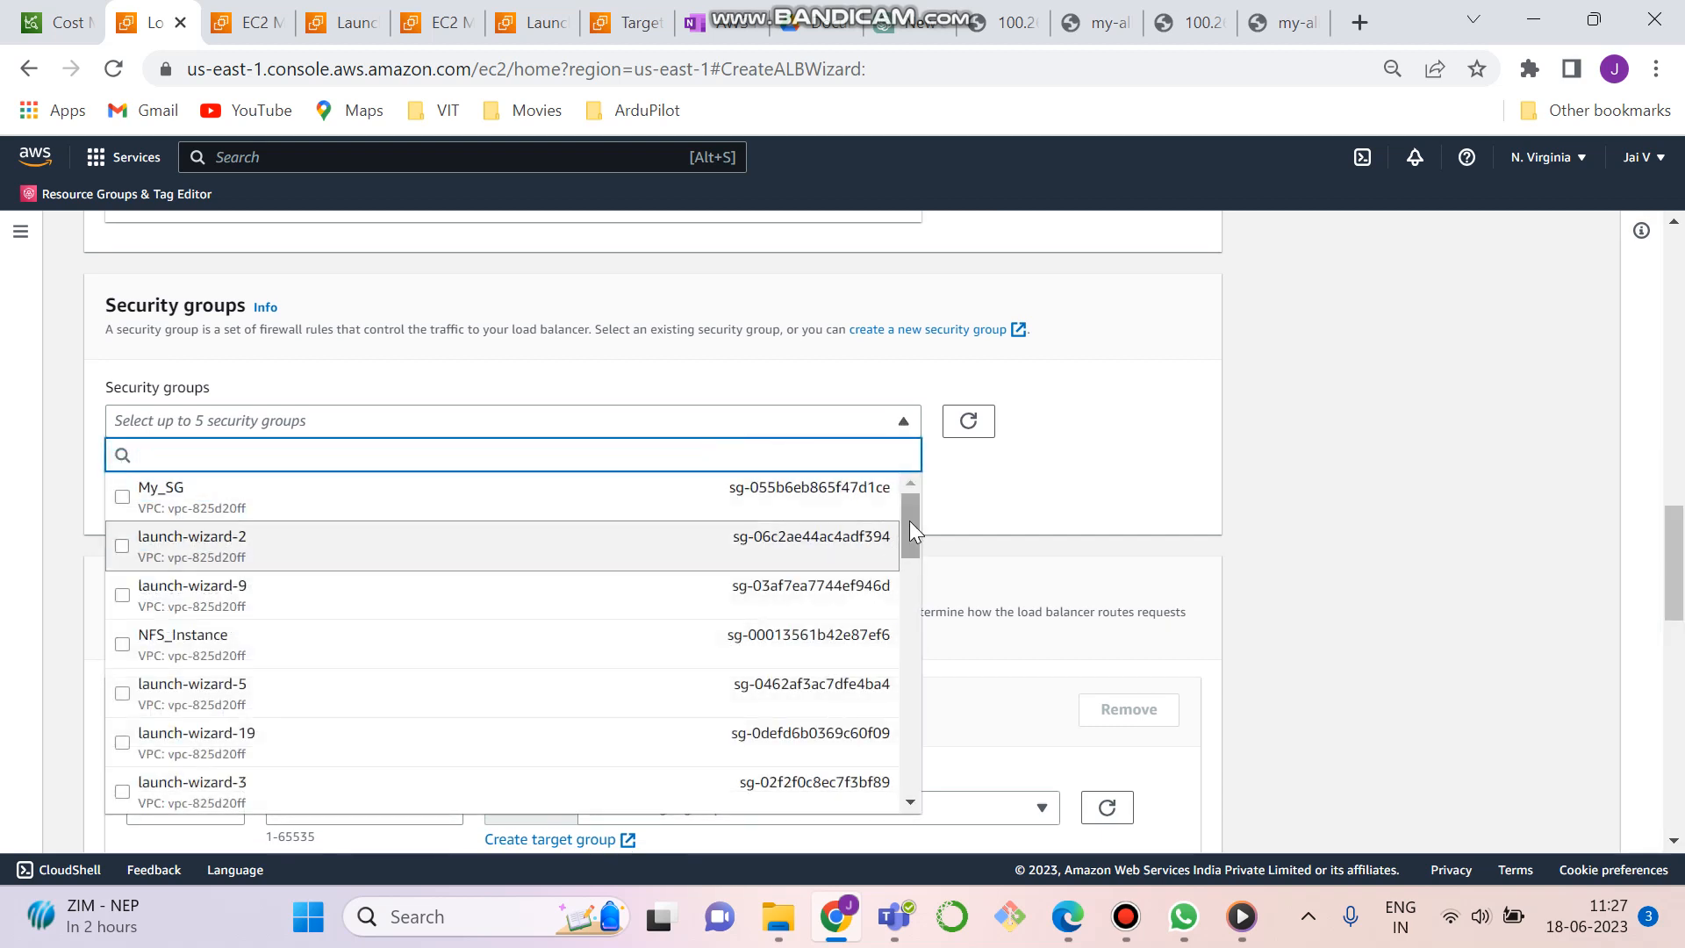
pyautogui.moveTo(909, 519); pyautogui.dragTo(911, 593)
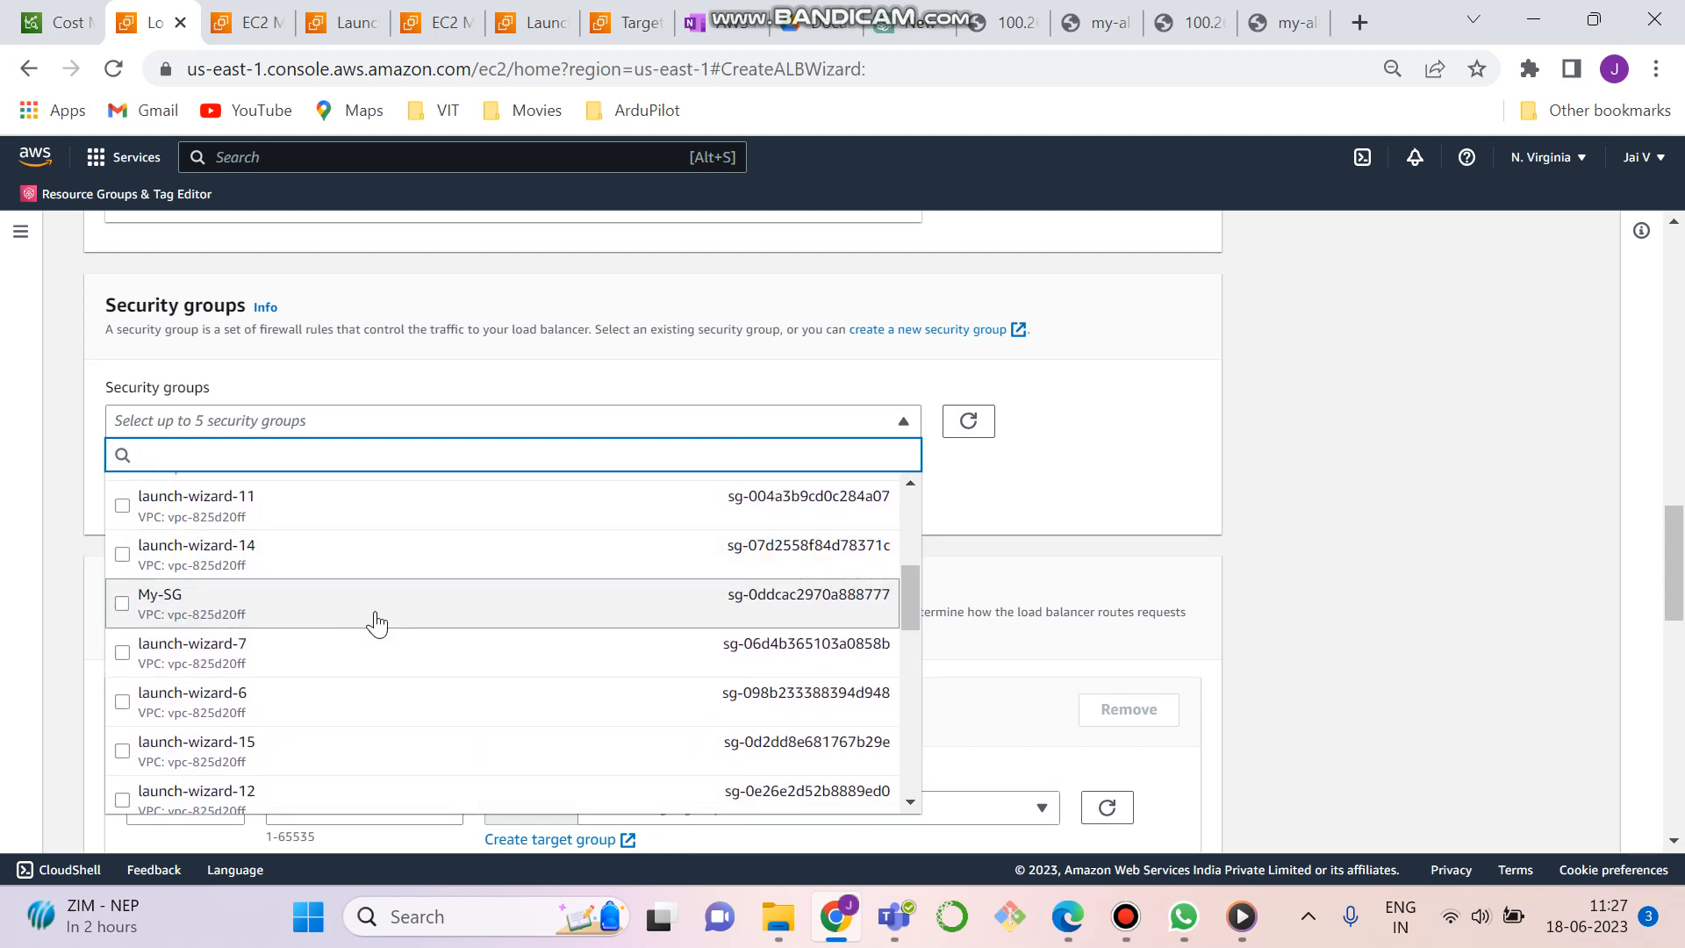
pyautogui.click(1012, 485)
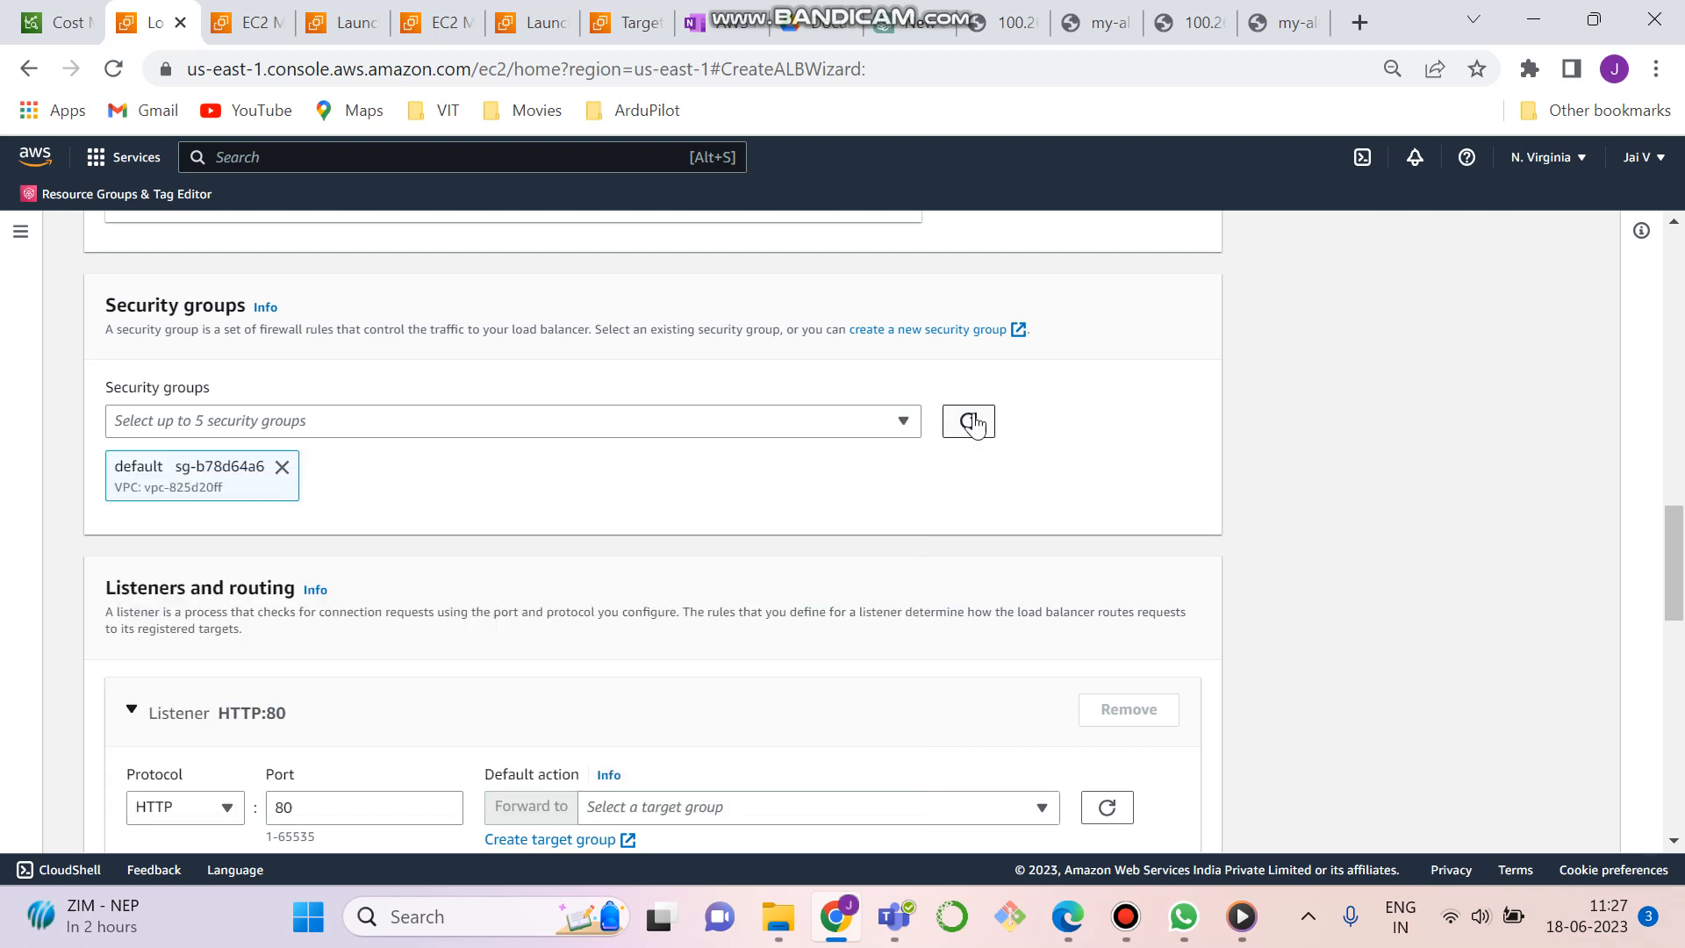
# Try out an inbound HTTP rule with source 0.0.0.0/0 in a new security group, and discard the form
pyautogui.click(905, 332)
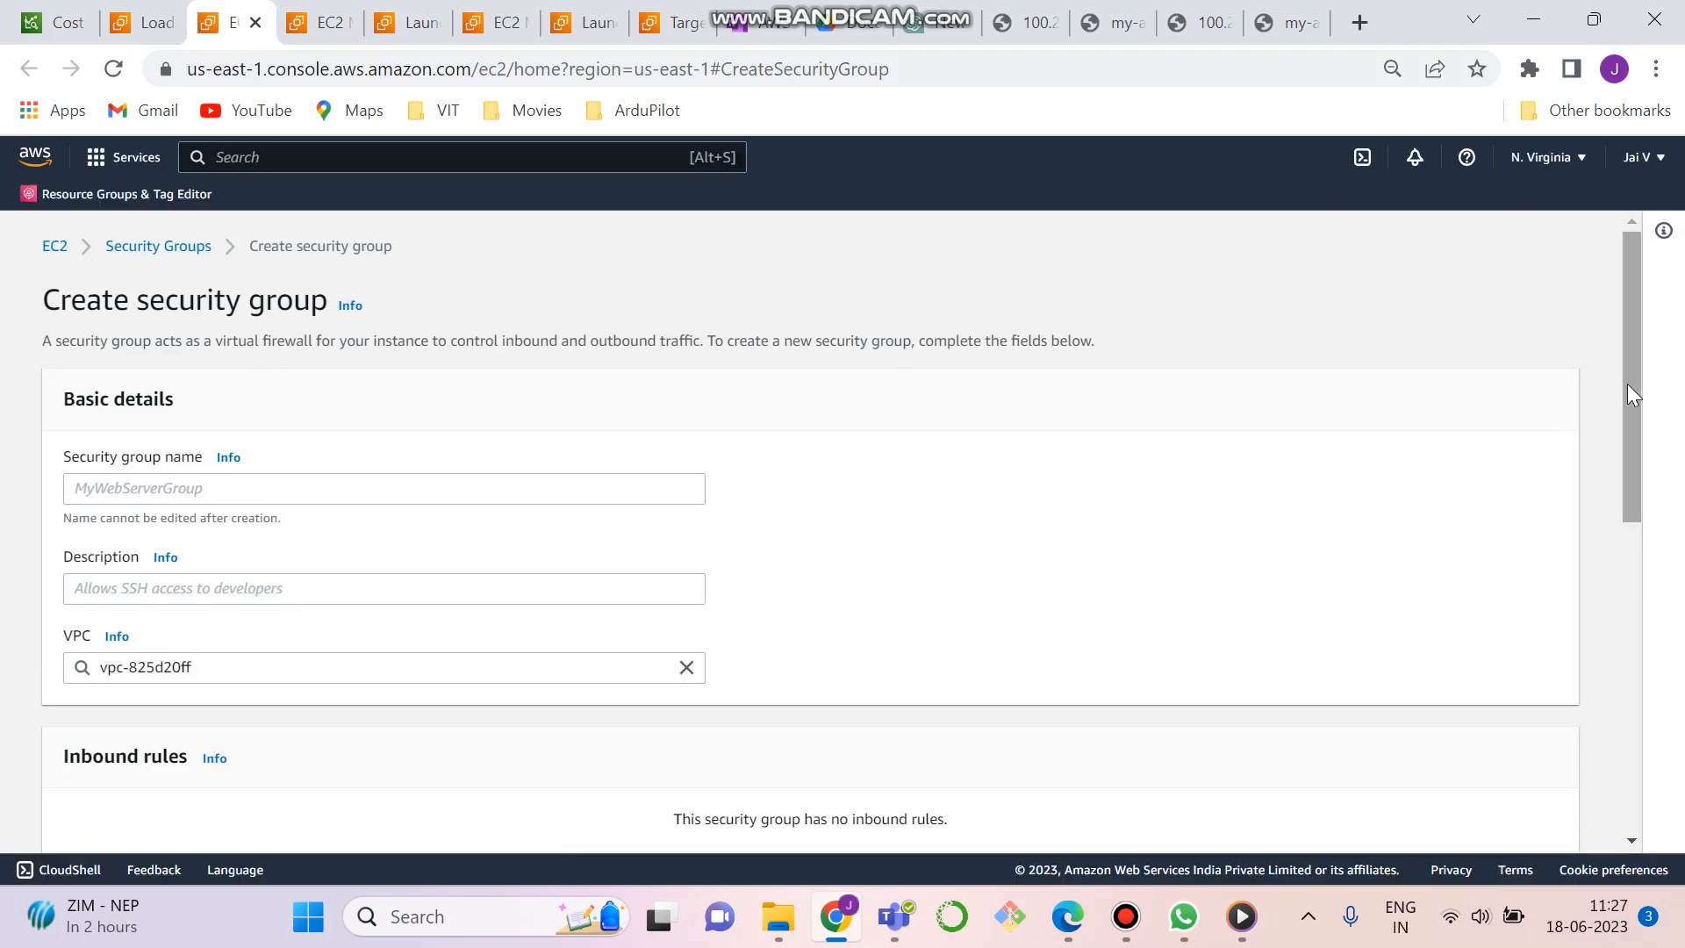
pyautogui.moveTo(1626, 383); pyautogui.dragTo(1647, 553)
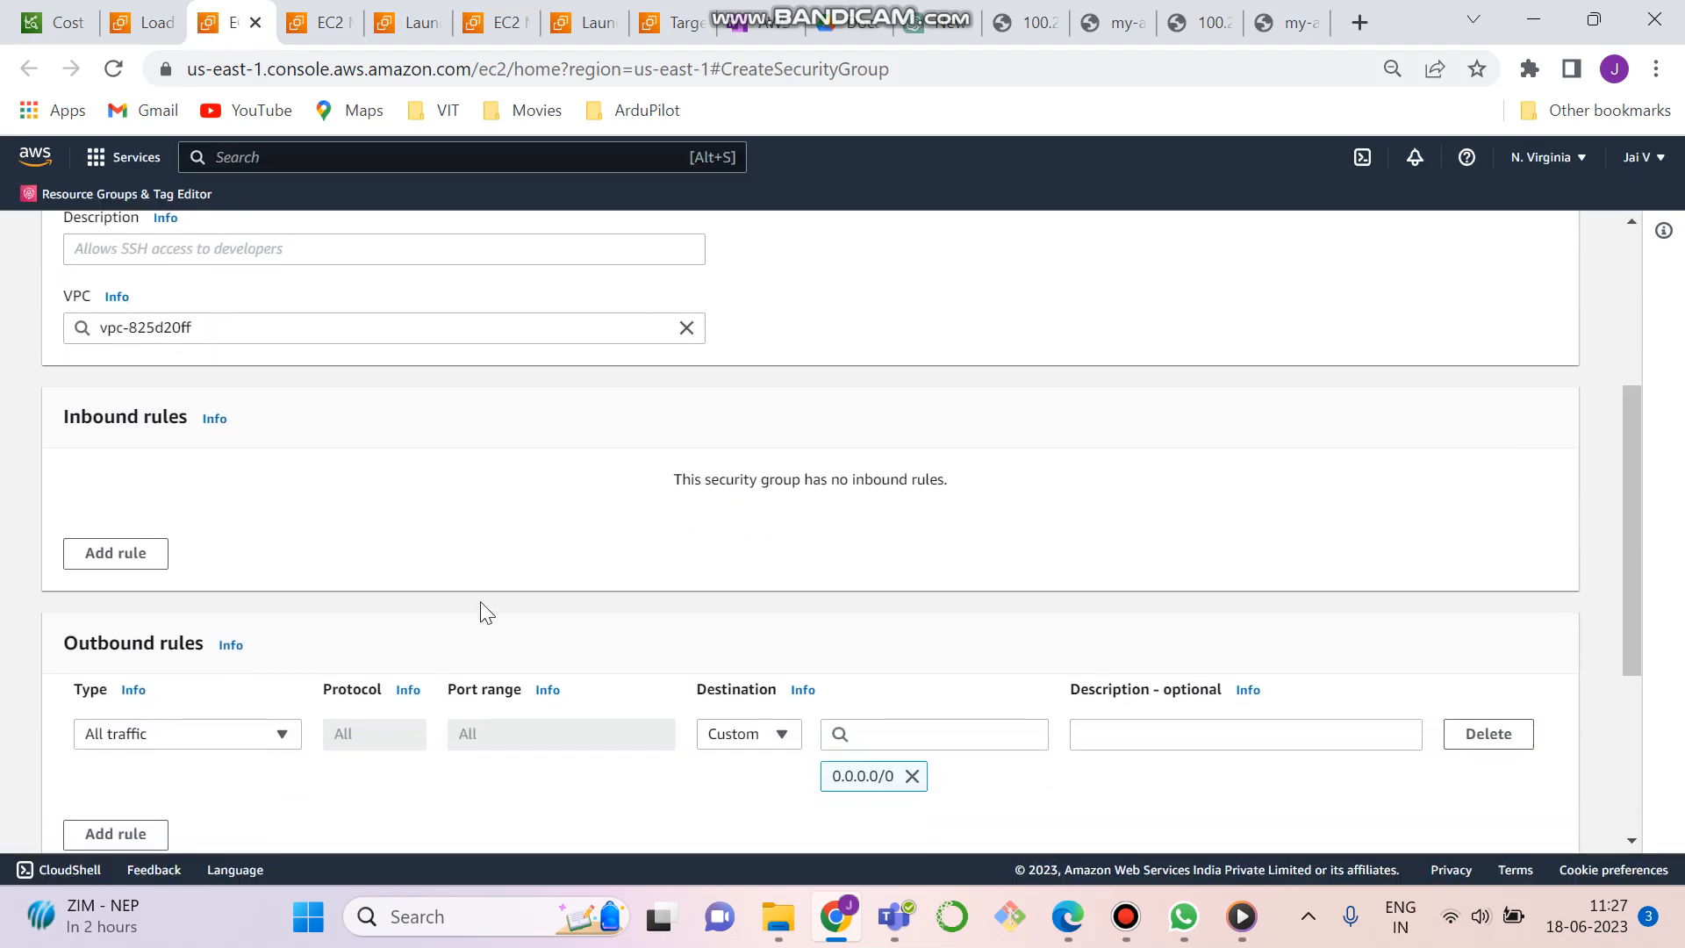
pyautogui.click(132, 555)
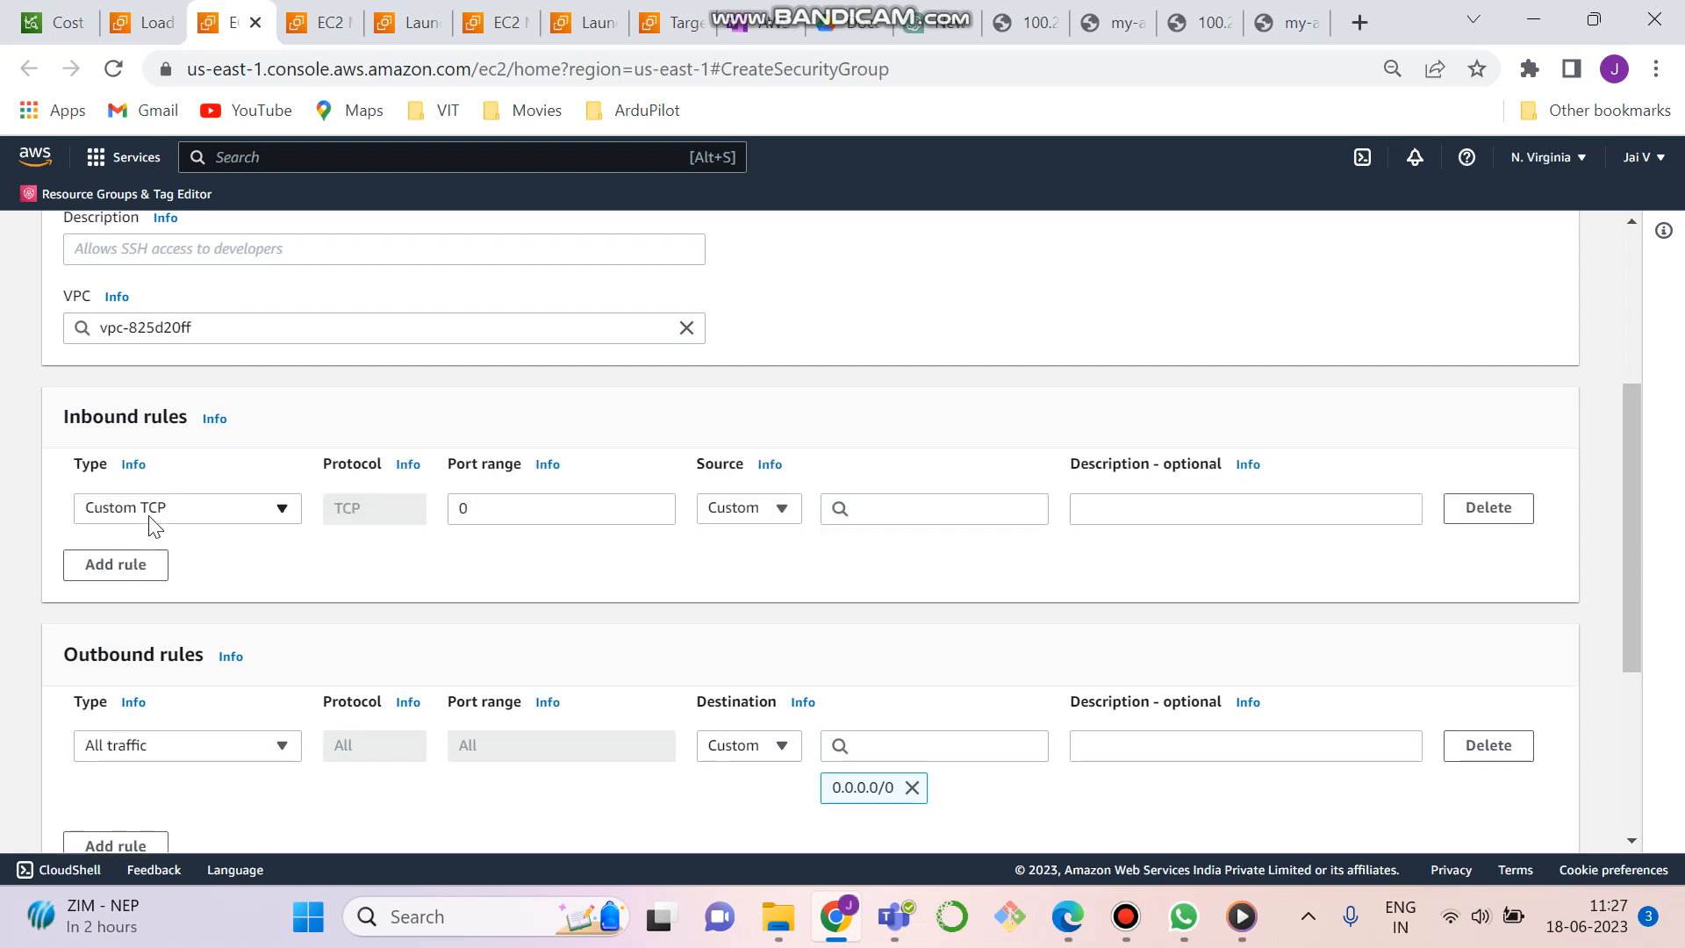
pyautogui.click(151, 518)
pyautogui.write('htt')
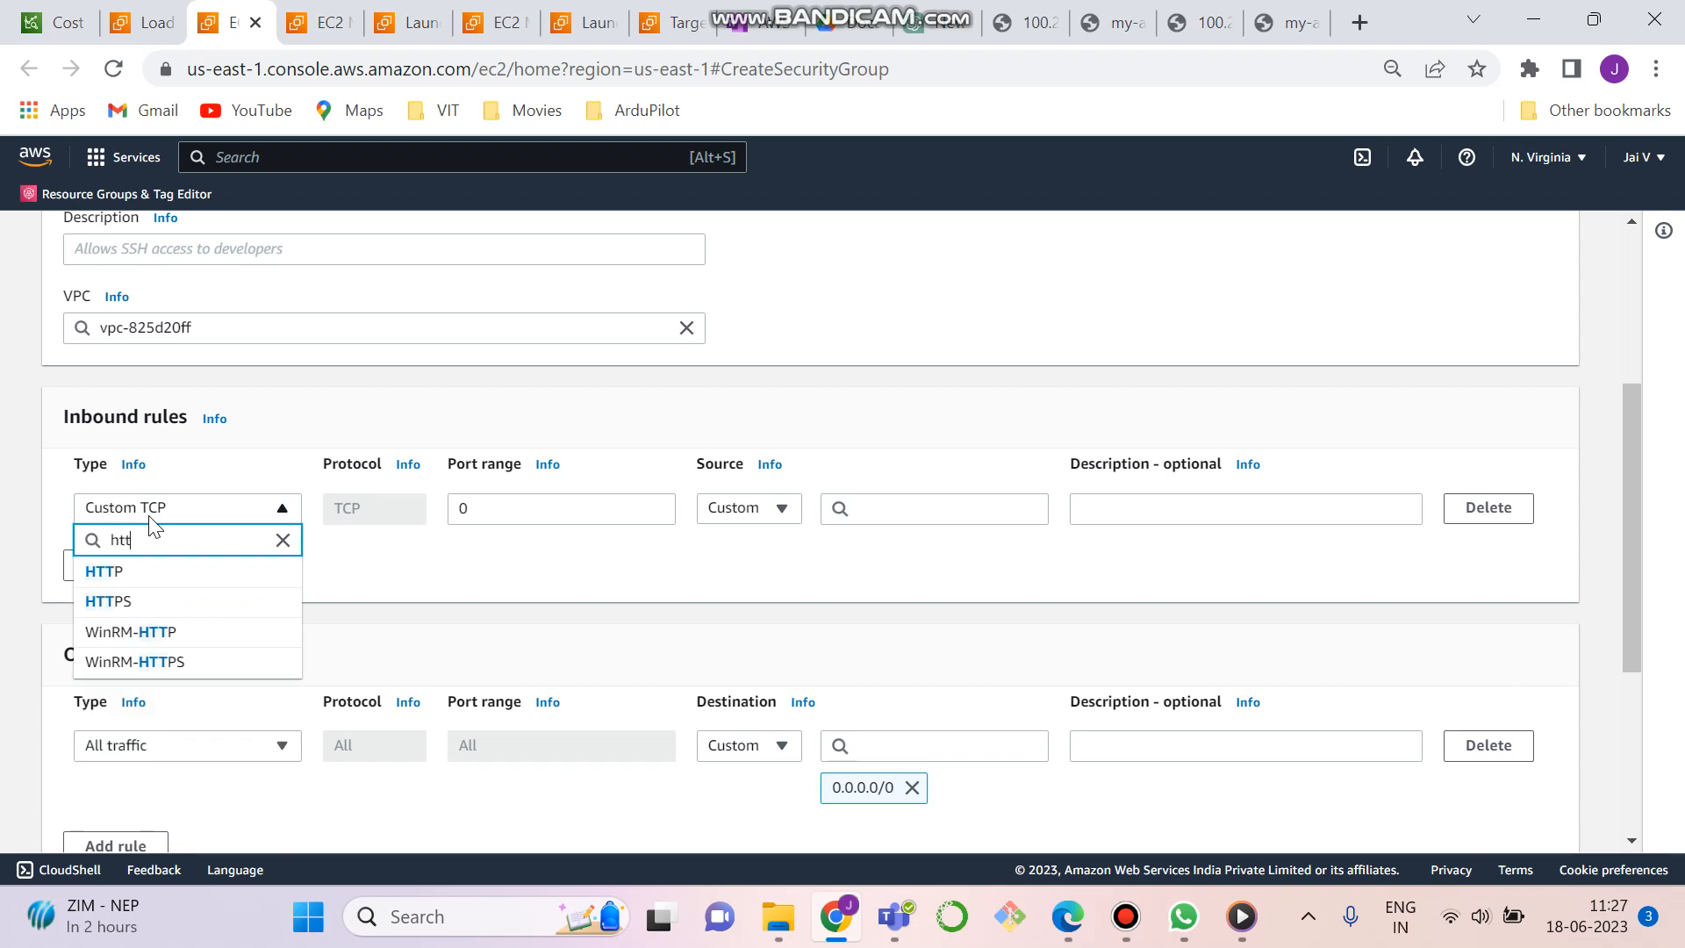
pyautogui.click(141, 580)
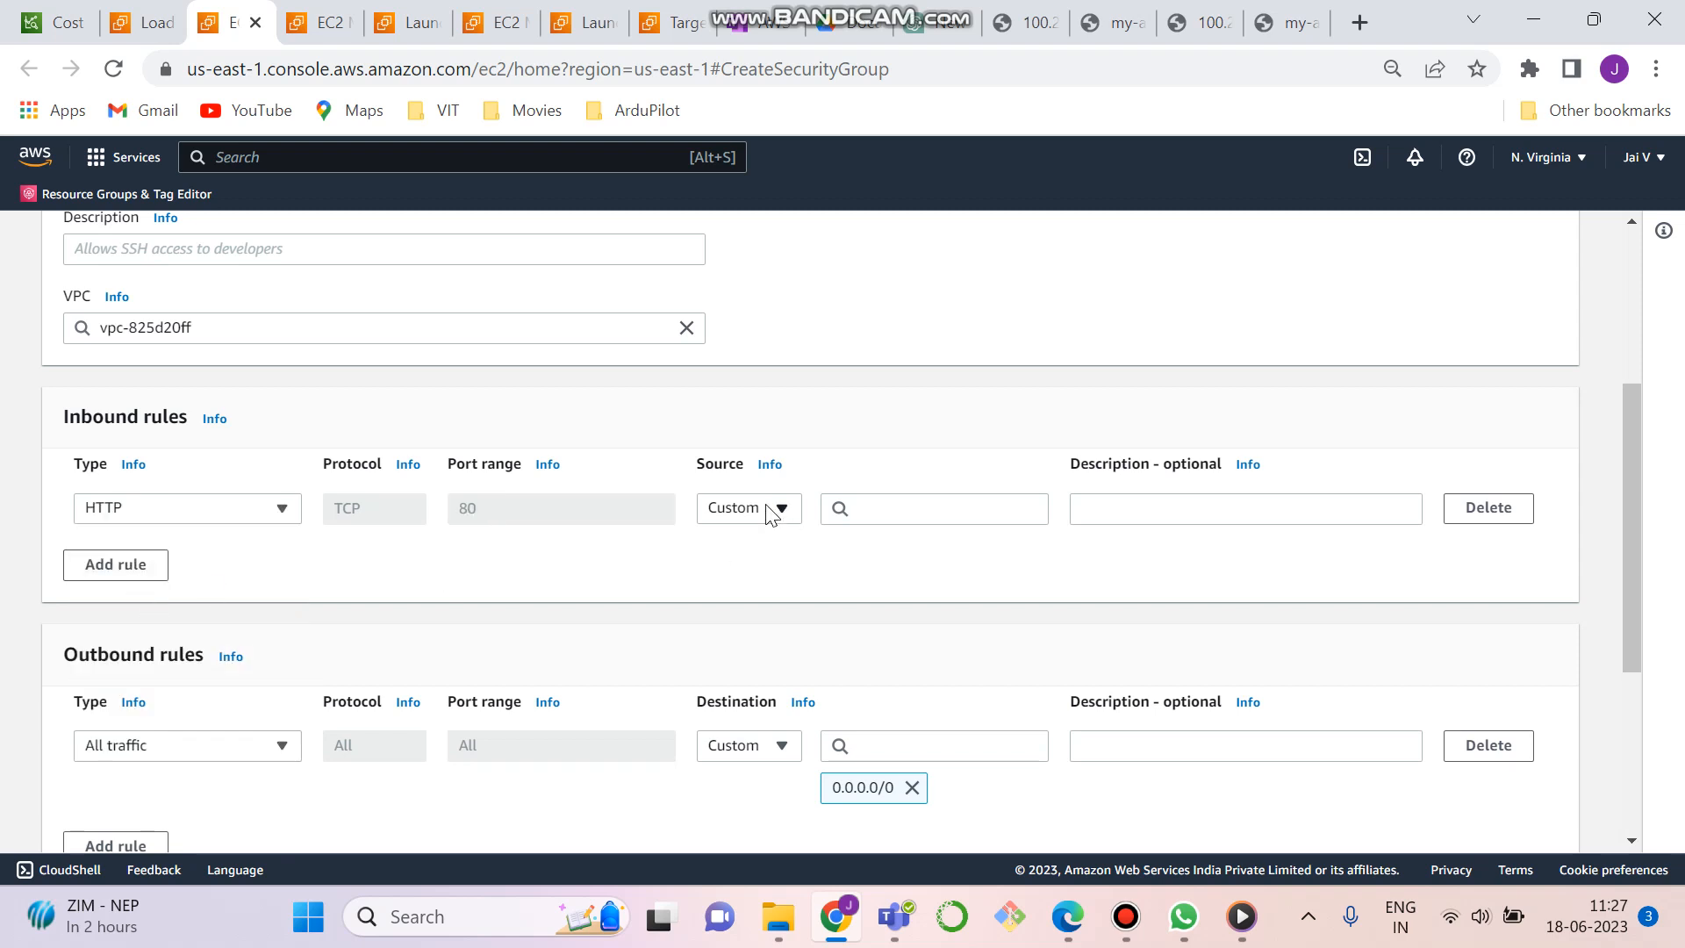
pyautogui.click(765, 511)
pyautogui.click(753, 581)
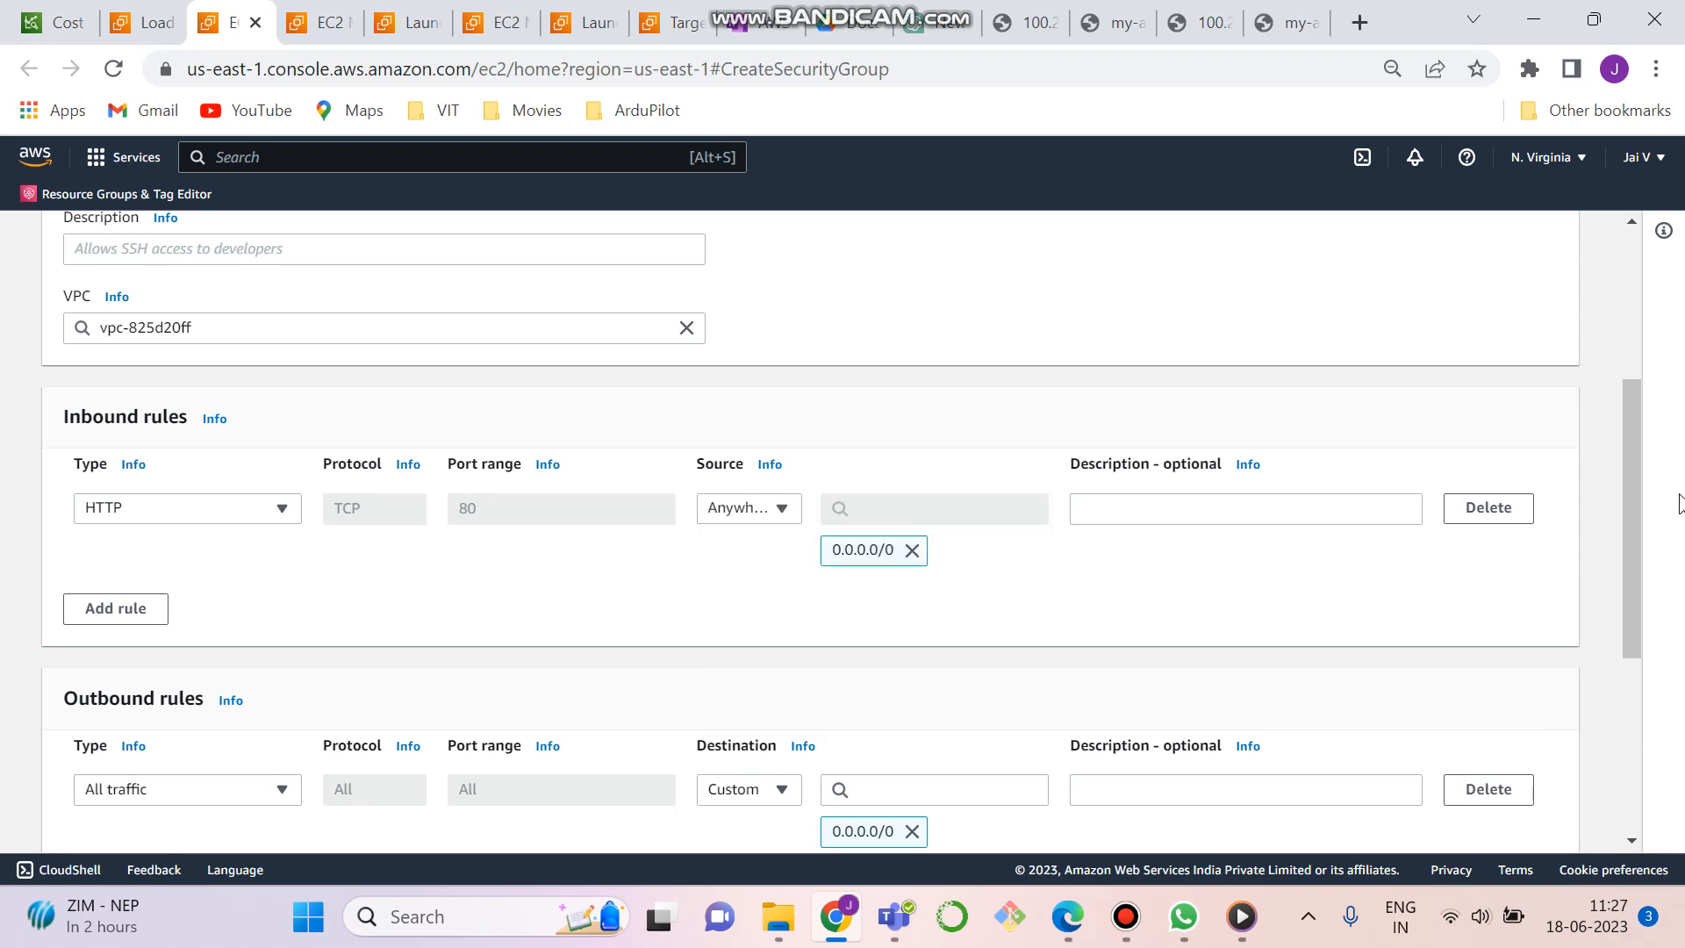
pyautogui.moveTo(1630, 471); pyautogui.dragTo(1675, 301)
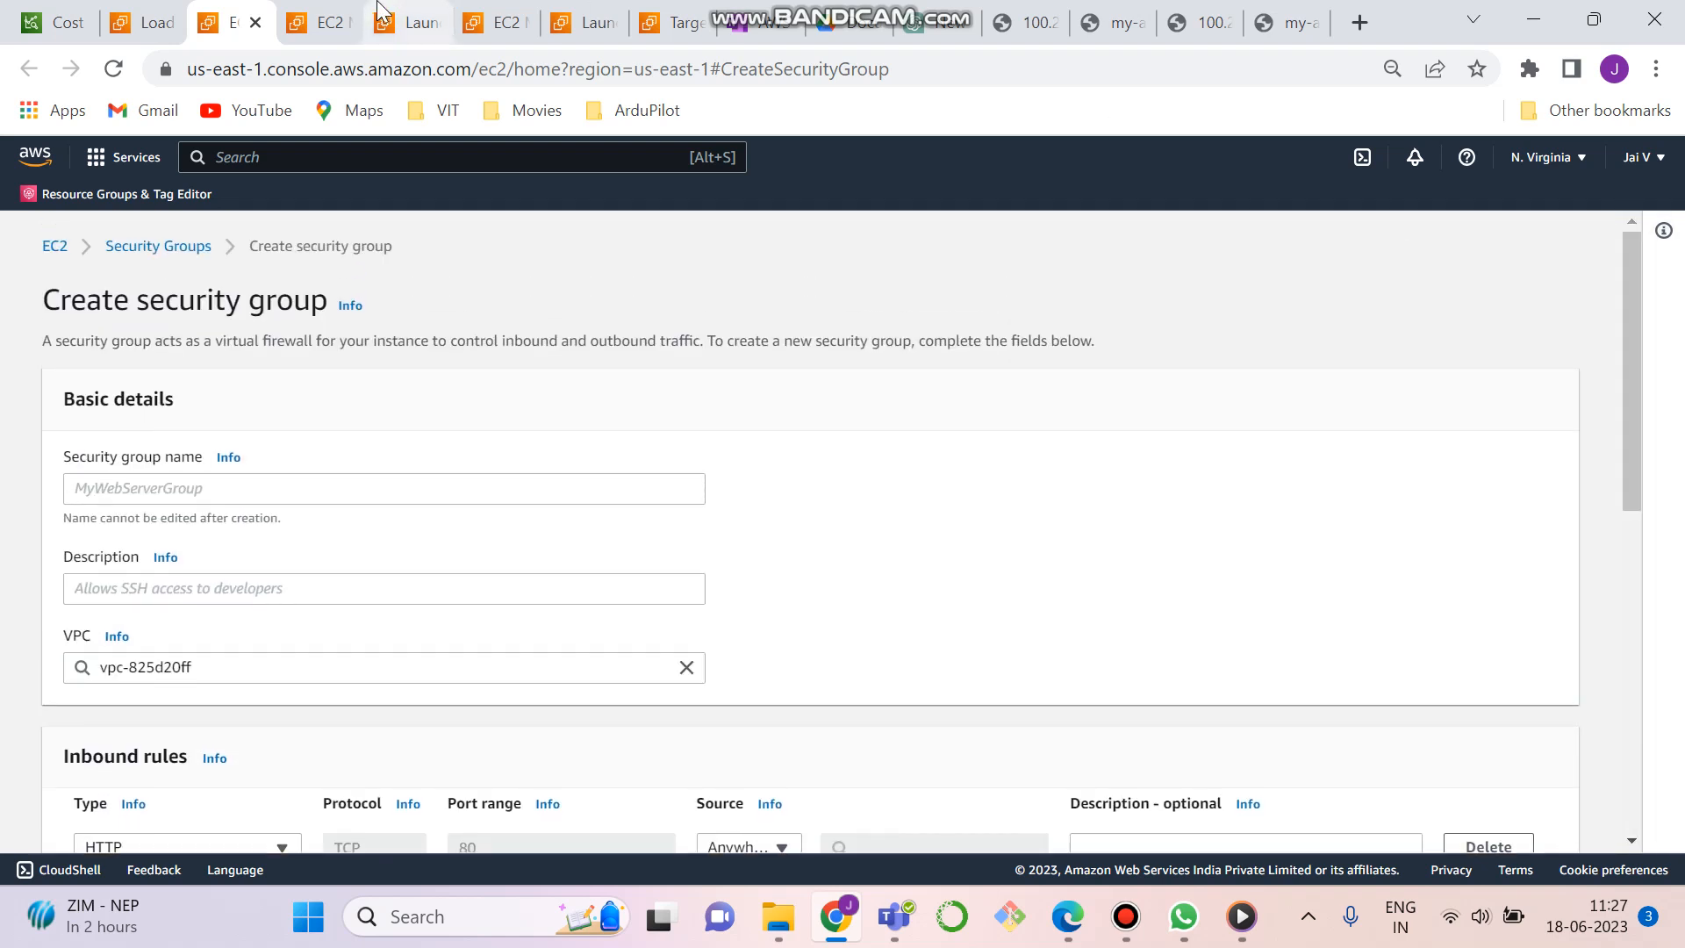
pyautogui.click(255, 22)
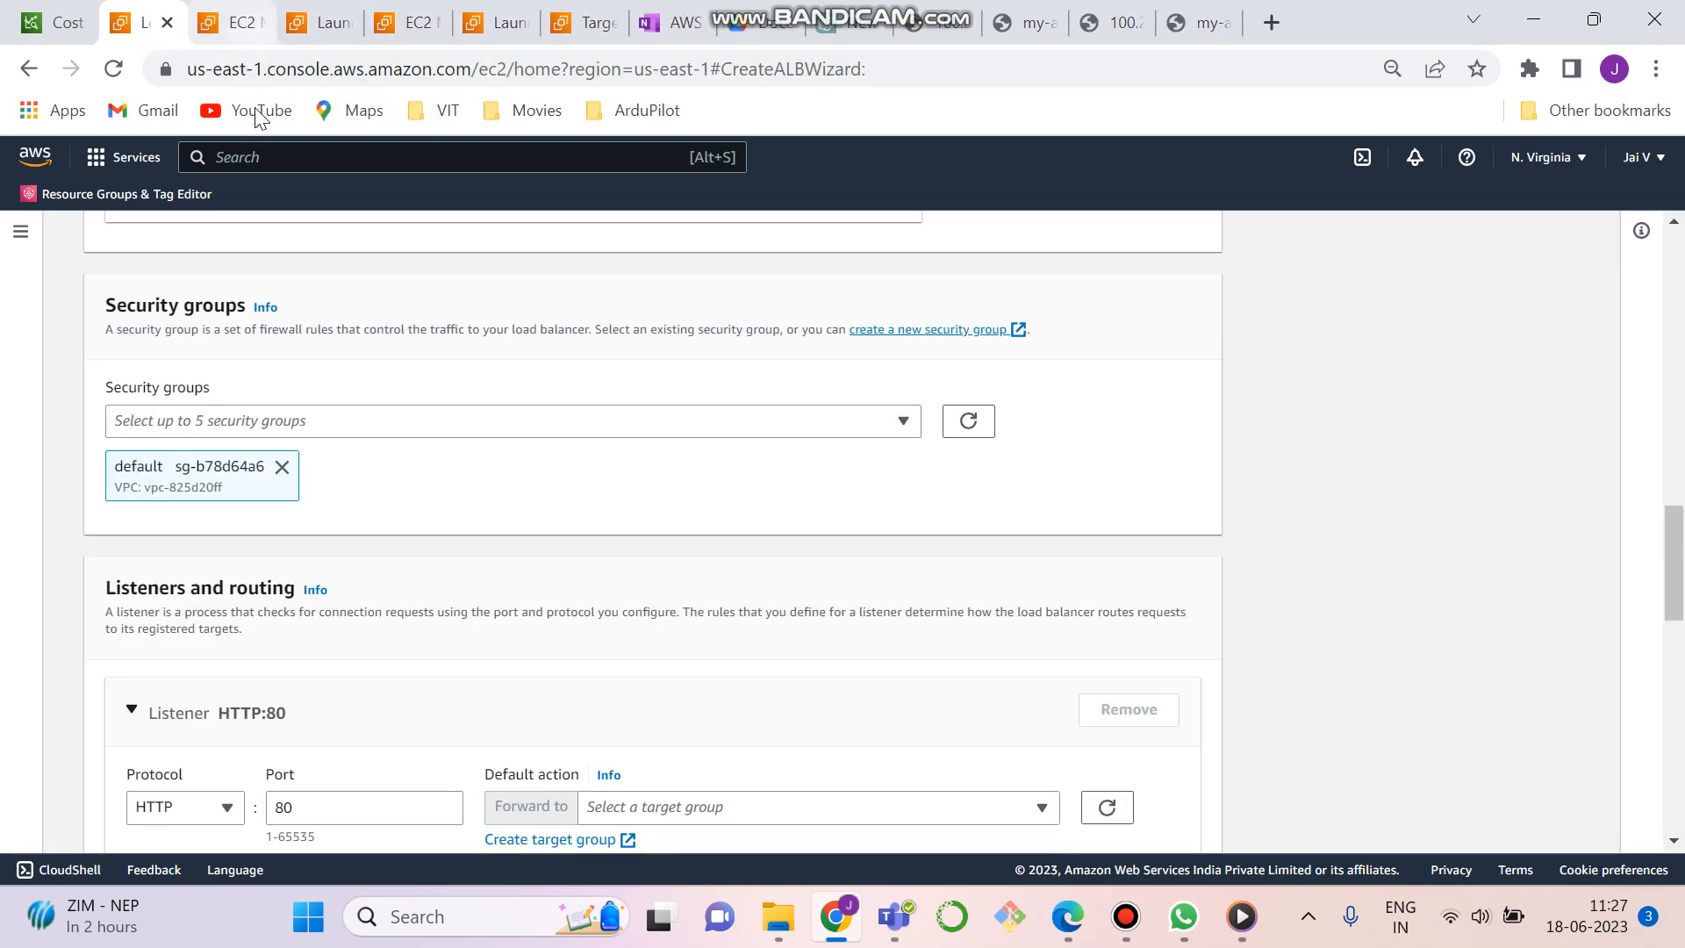
# Check the selectable security groups and the target groups offered for the HTTP:80 listener's forward action
pyautogui.click(335, 426)
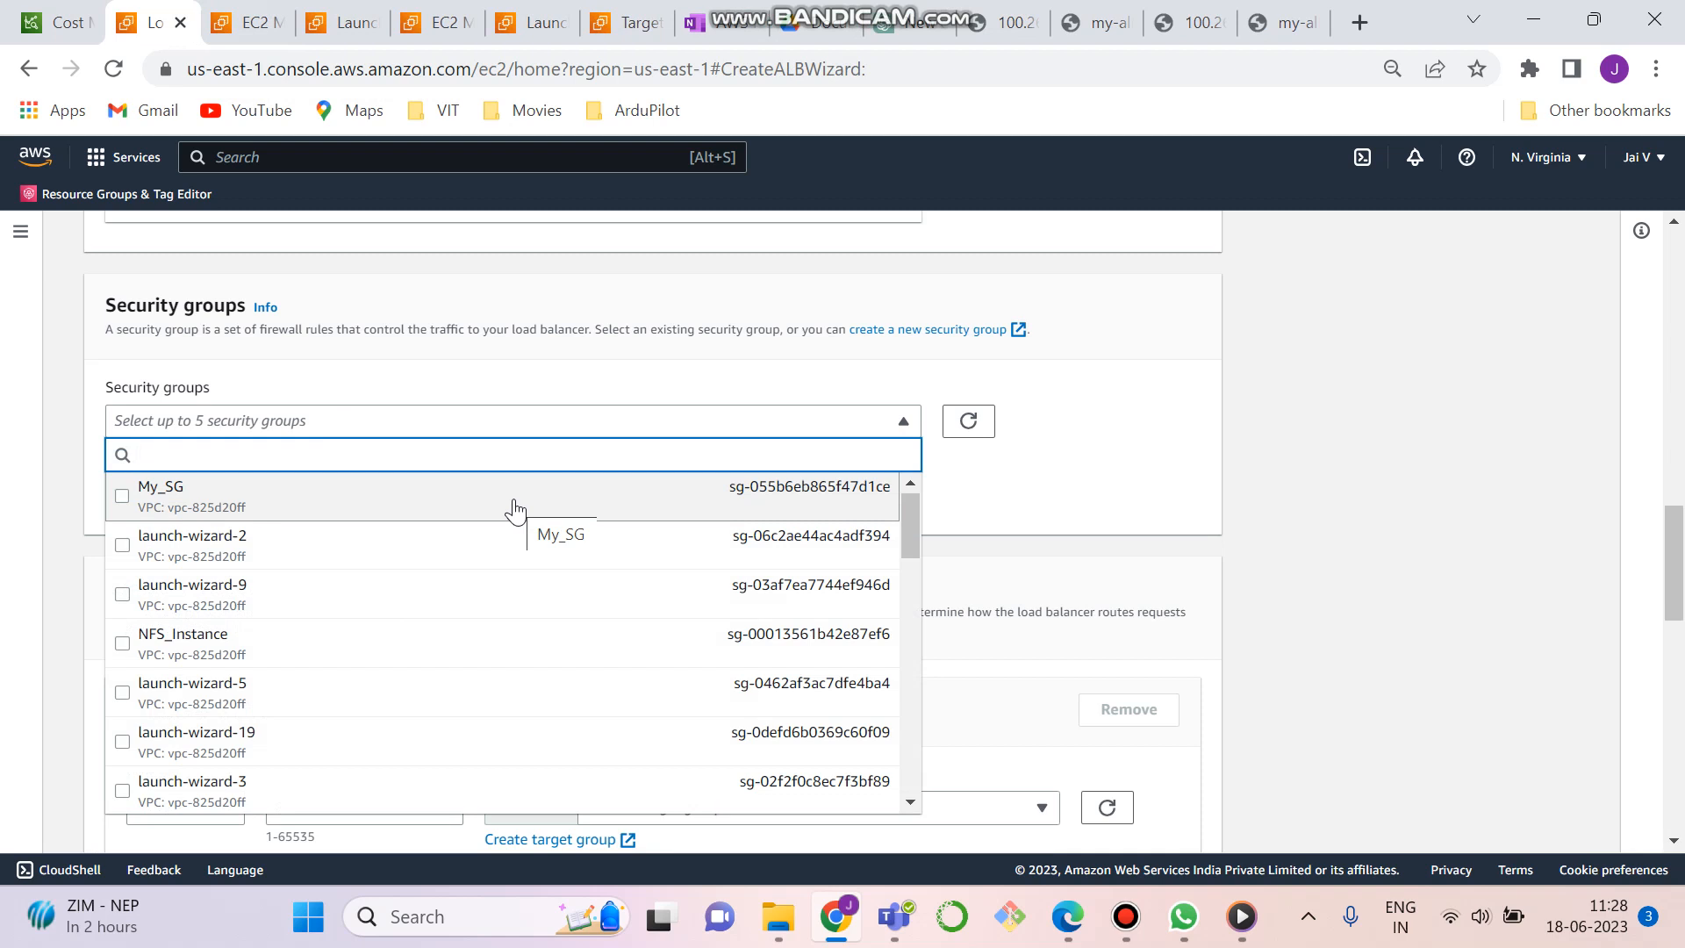
pyautogui.click(1009, 492)
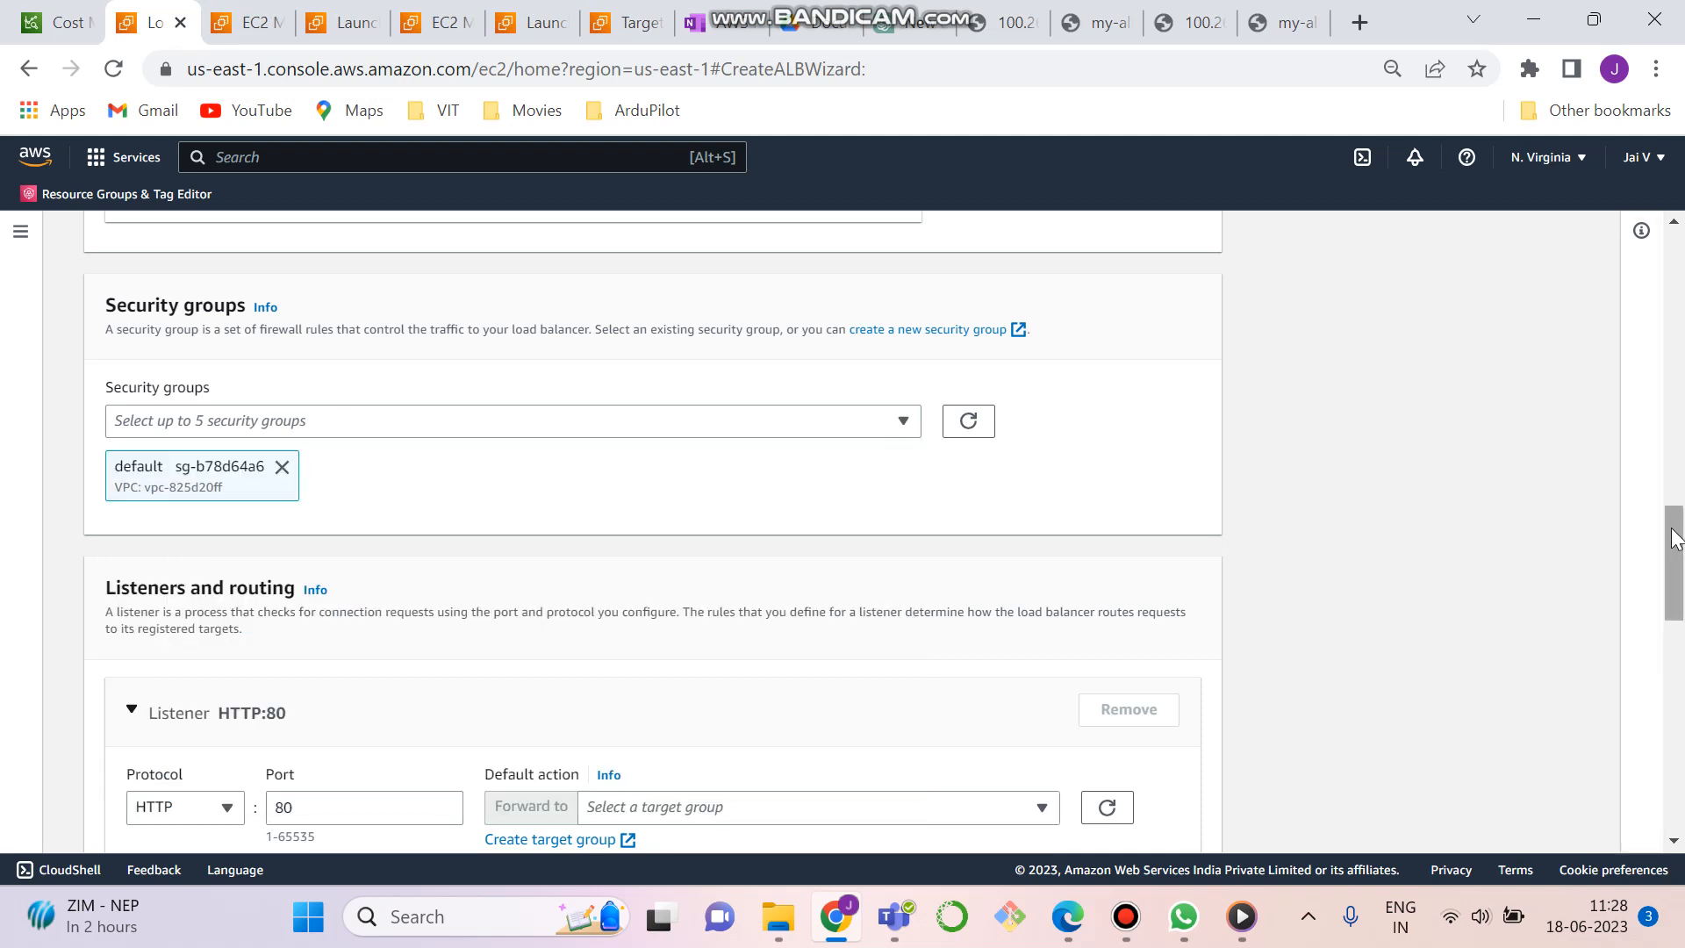
pyautogui.moveTo(1676, 540); pyautogui.dragTo(1676, 606)
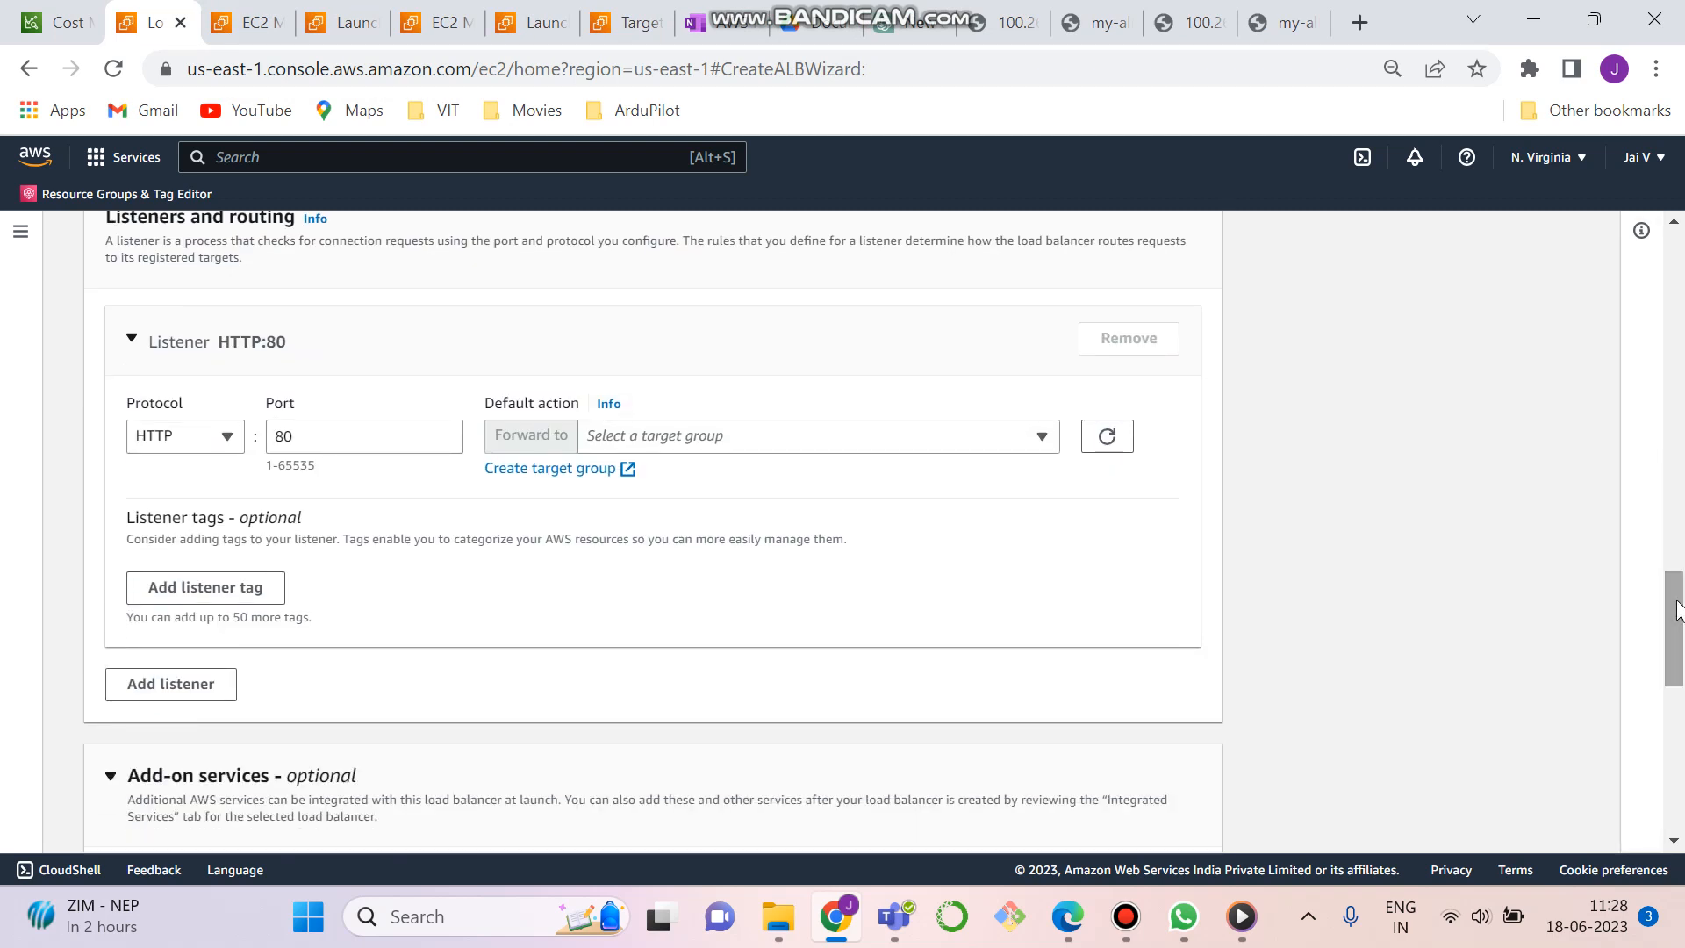
pyautogui.click(742, 436)
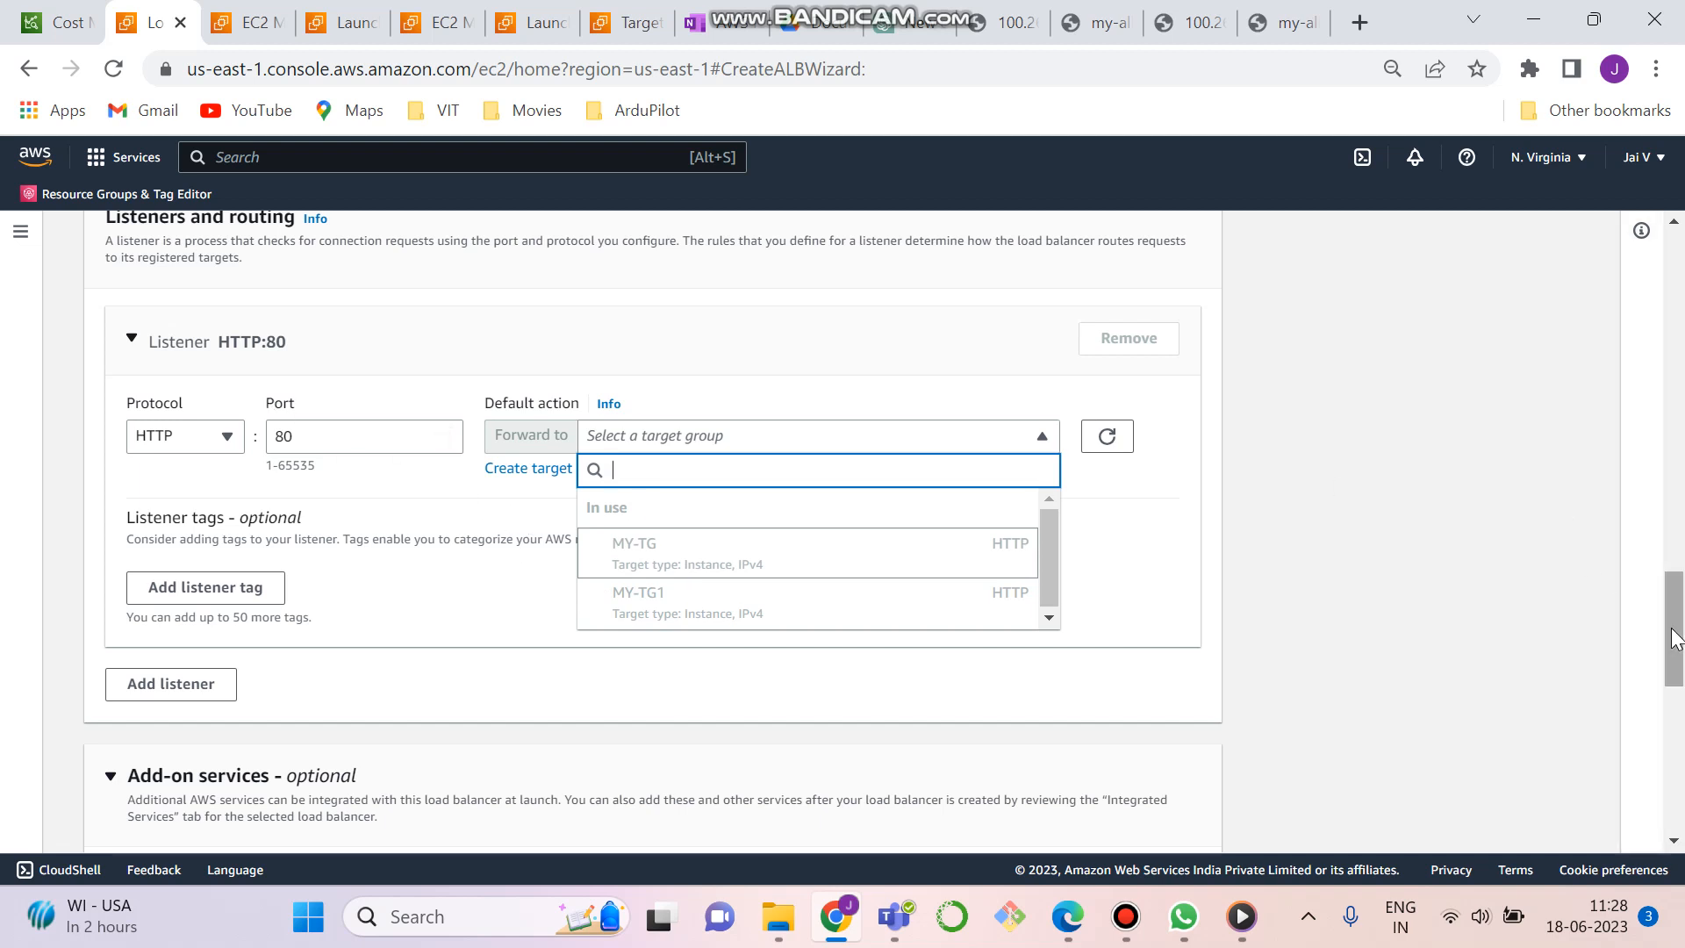
# Add the My_SG security group to the load balancer alongside the default one
pyautogui.moveTo(1676, 634); pyautogui.dragTo(1676, 554)
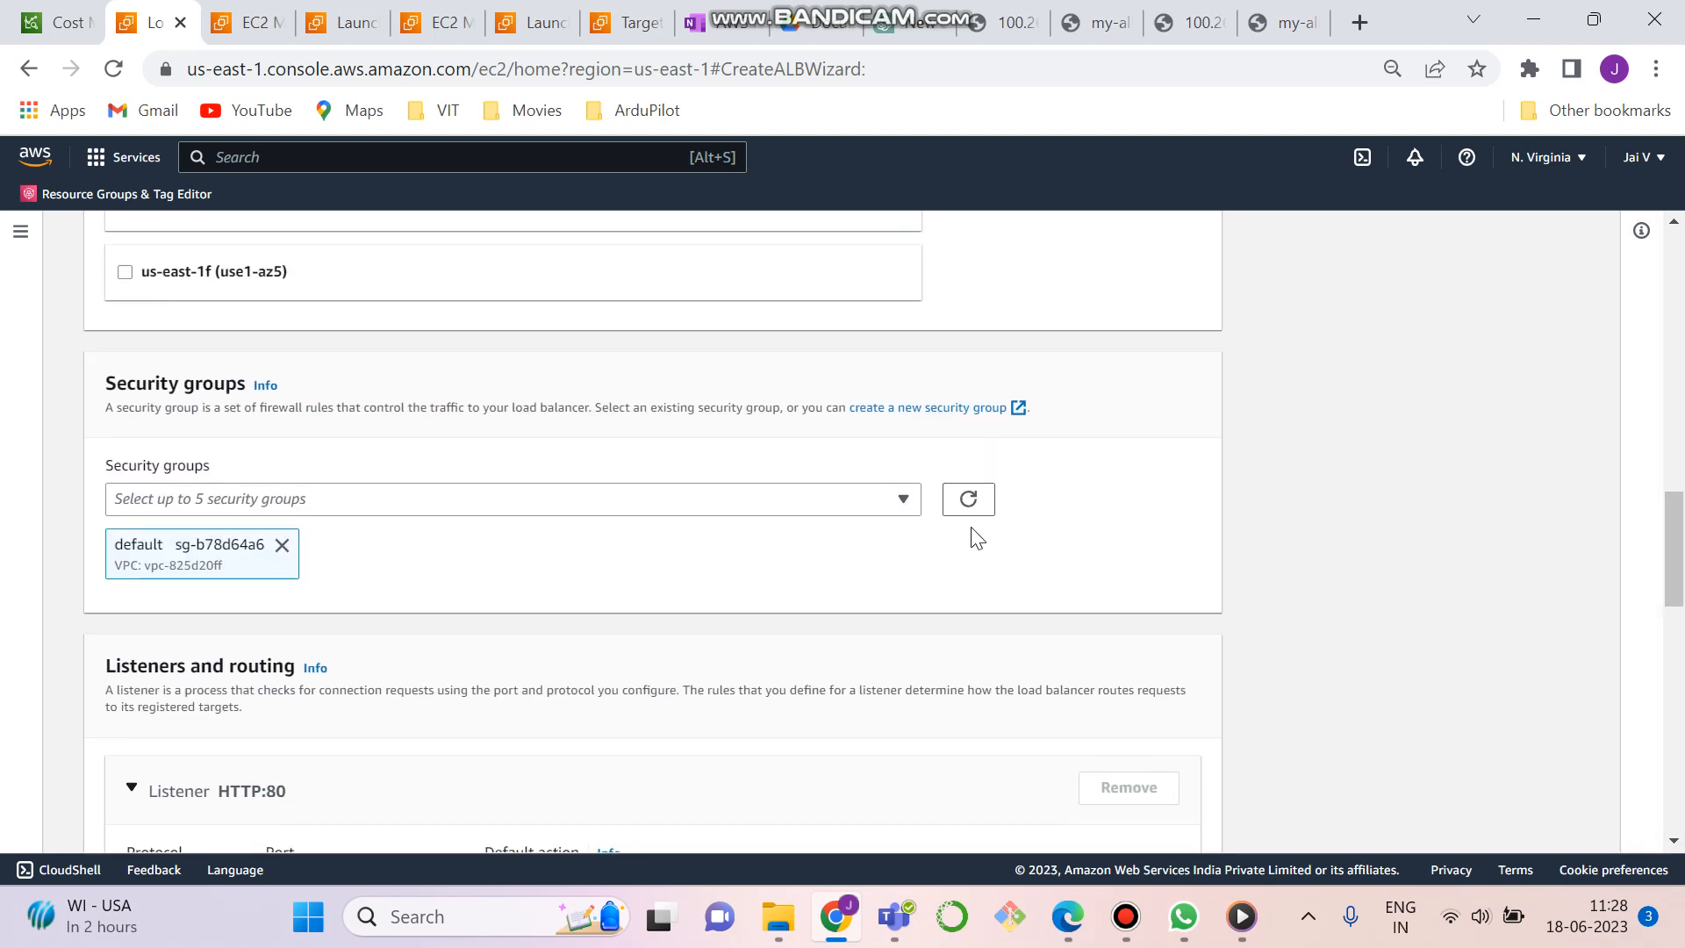
pyautogui.click(841, 502)
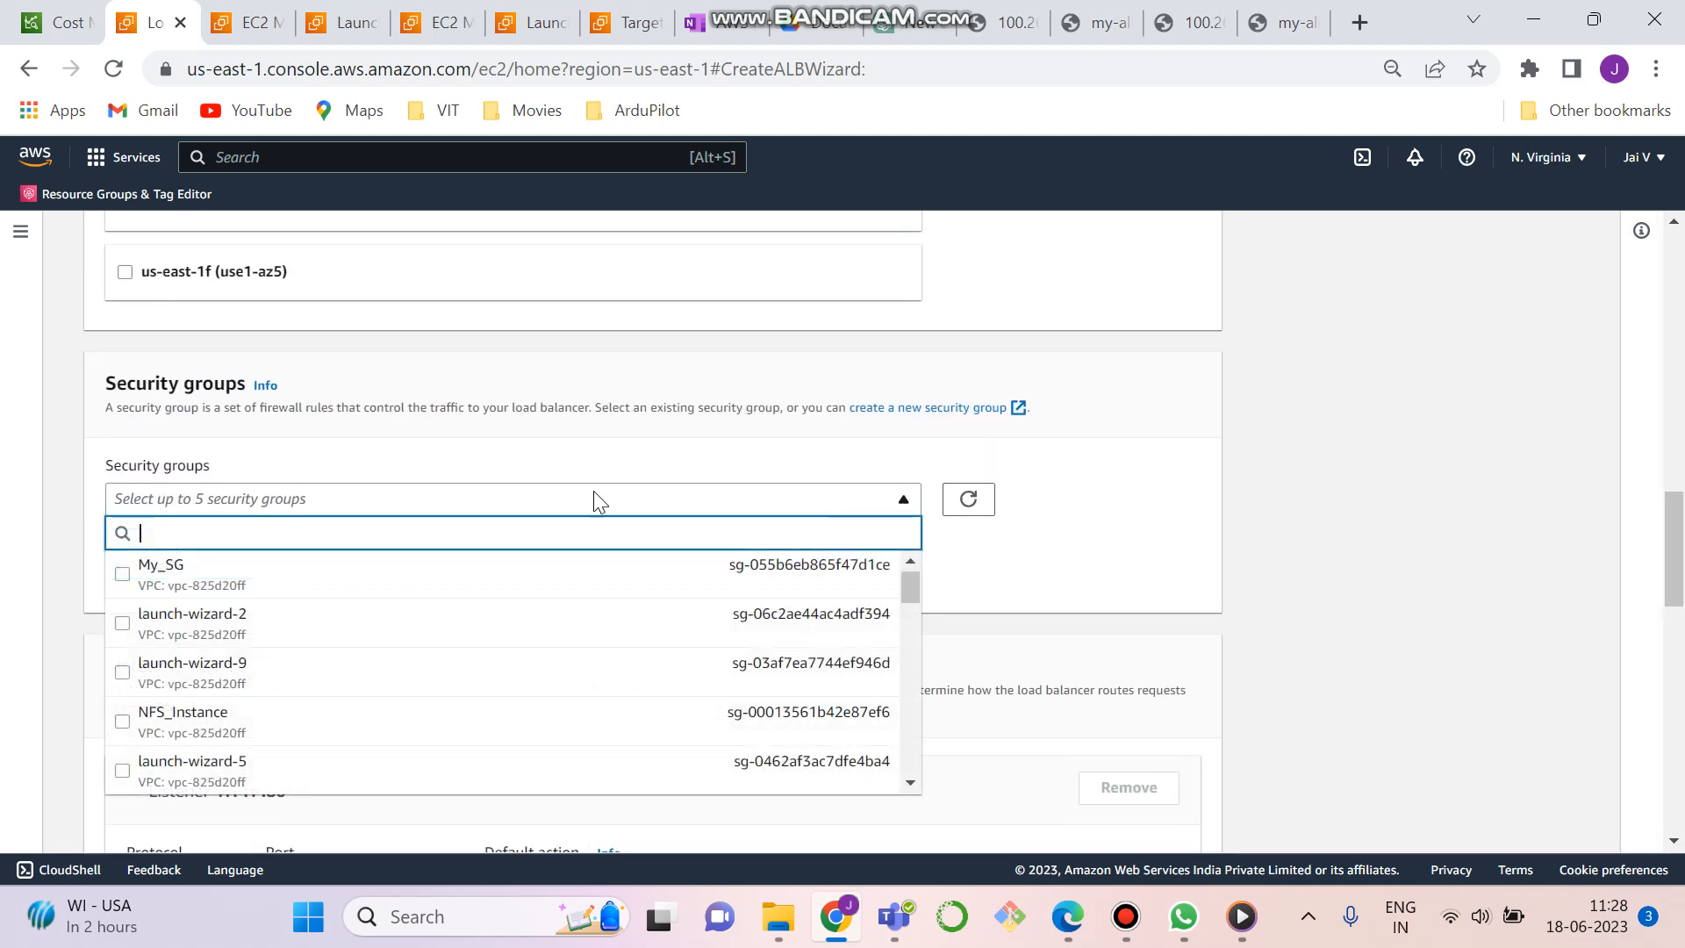
pyautogui.click(393, 581)
pyautogui.click(1001, 567)
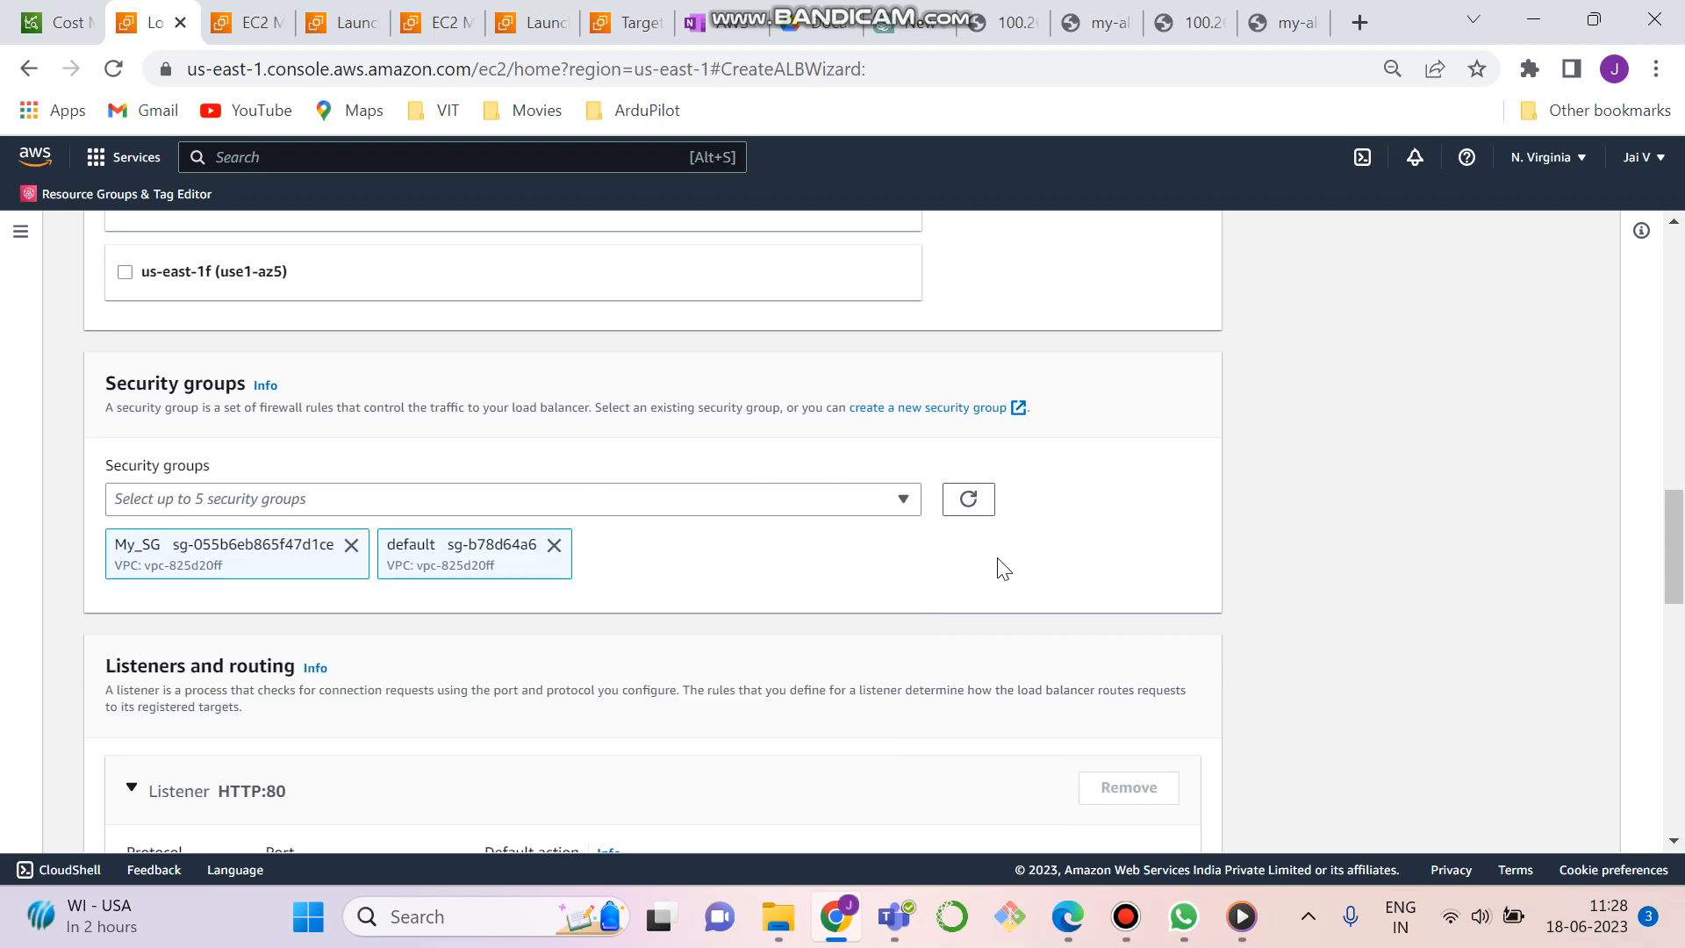
# Recheck the target groups offered for the HTTP:80 listener and return to the load balancer's basic configuration
pyautogui.moveTo(1681, 522); pyautogui.dragTo(1675, 612)
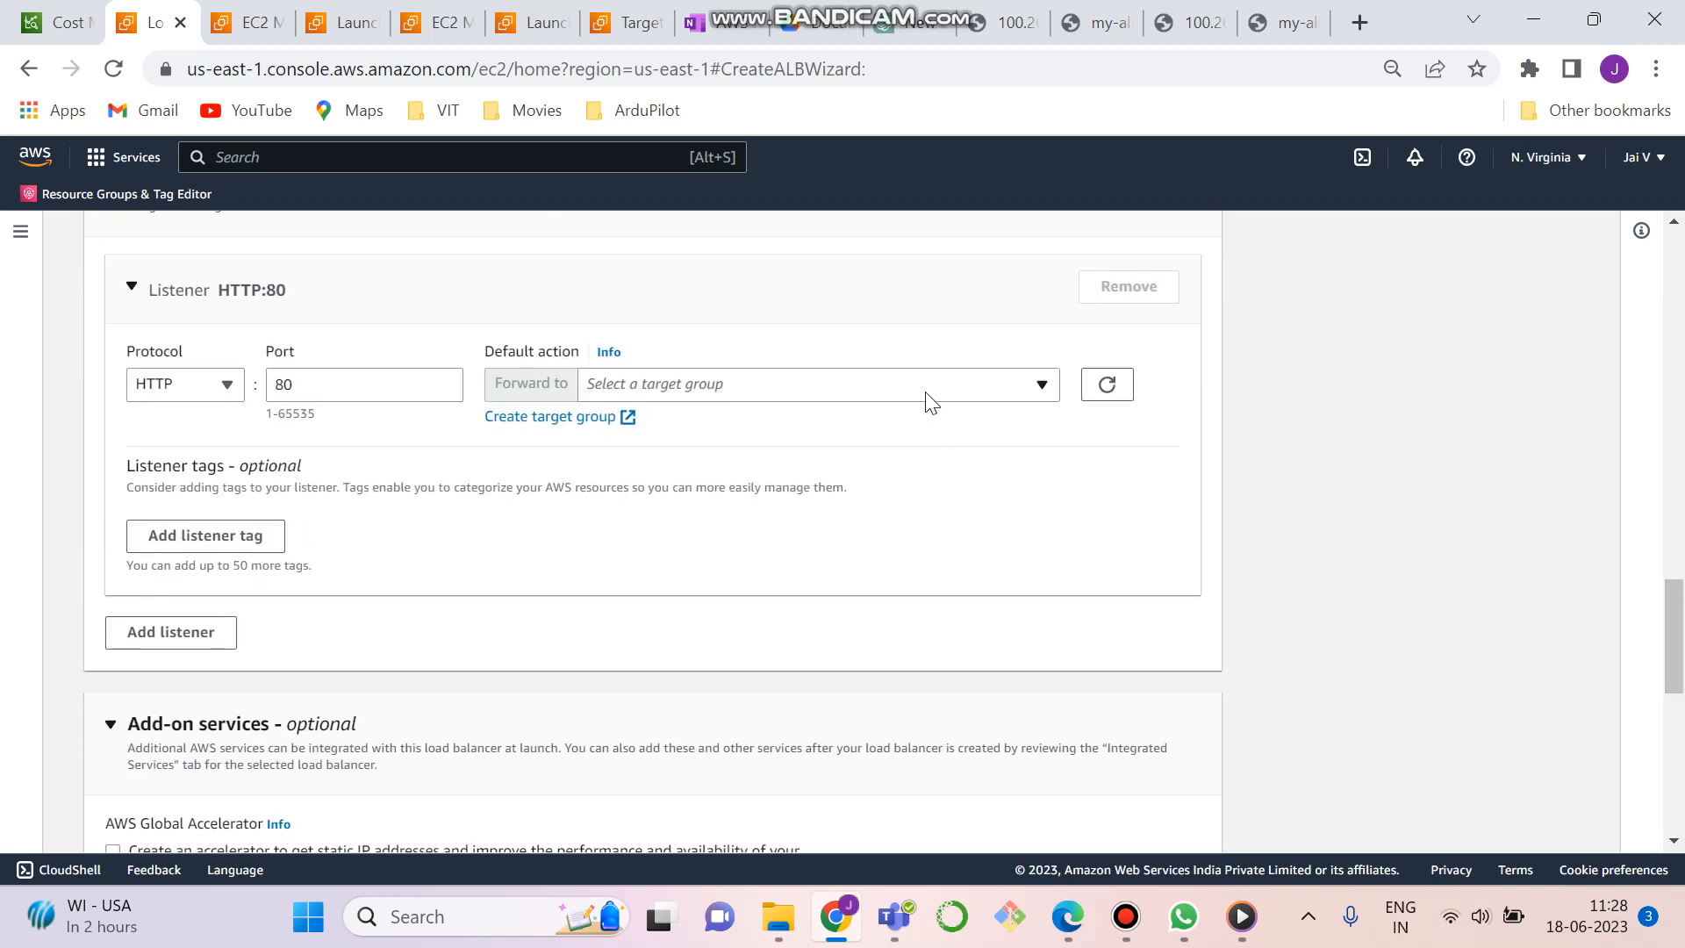
pyautogui.click(901, 387)
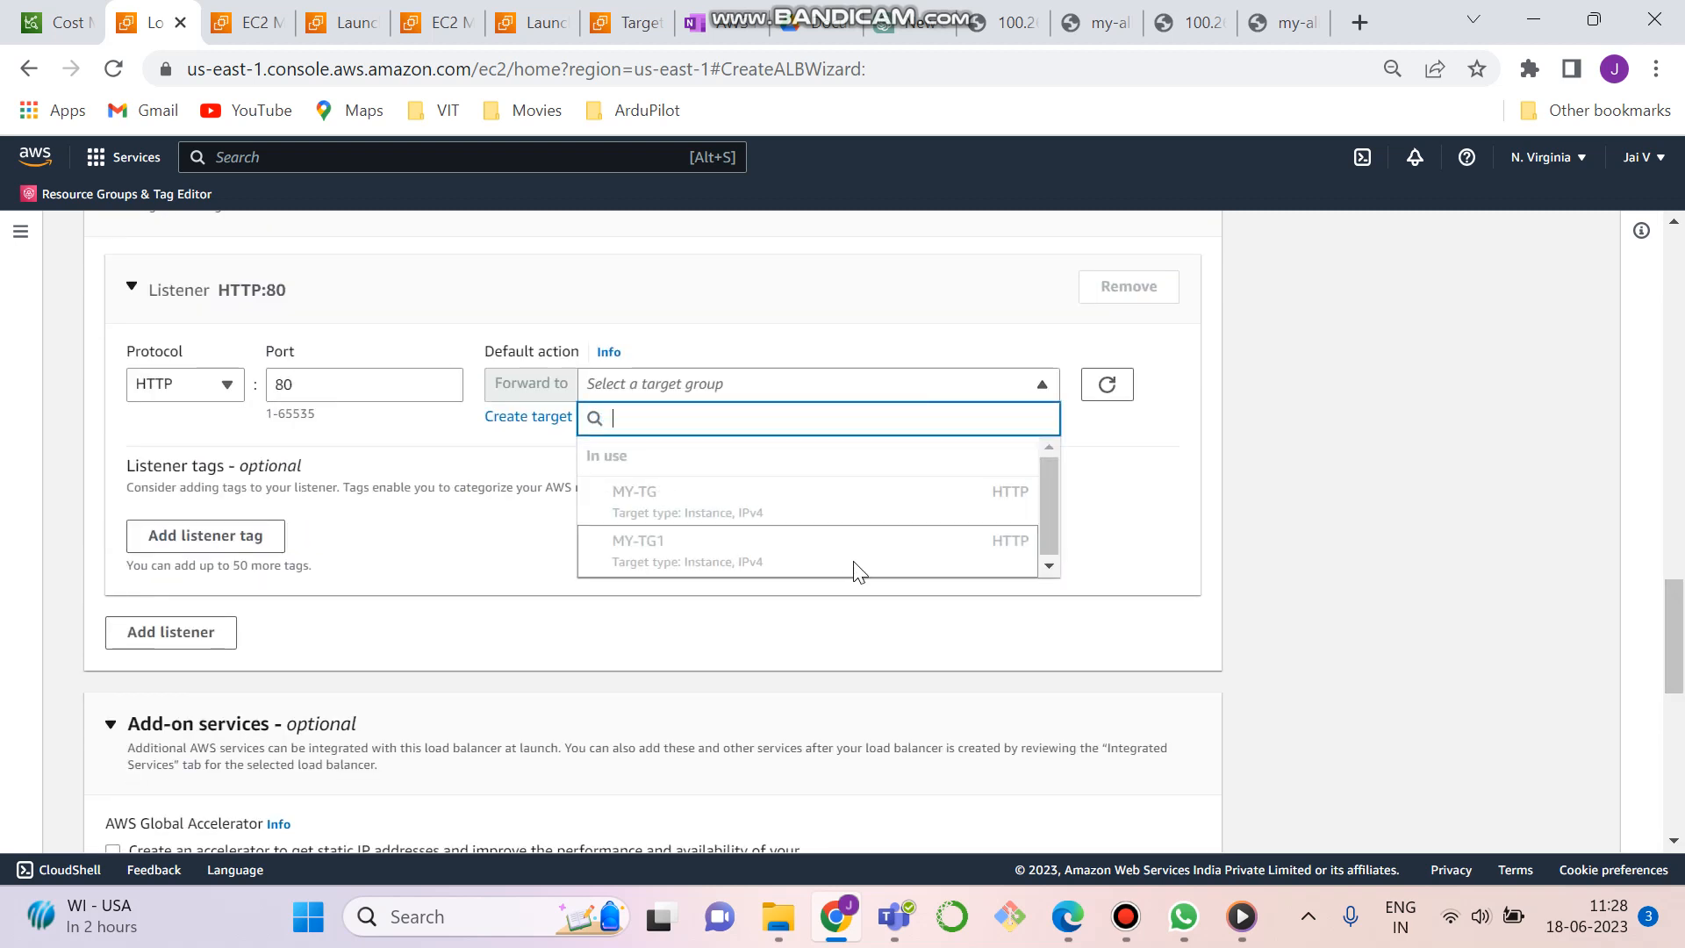
pyautogui.click(1314, 436)
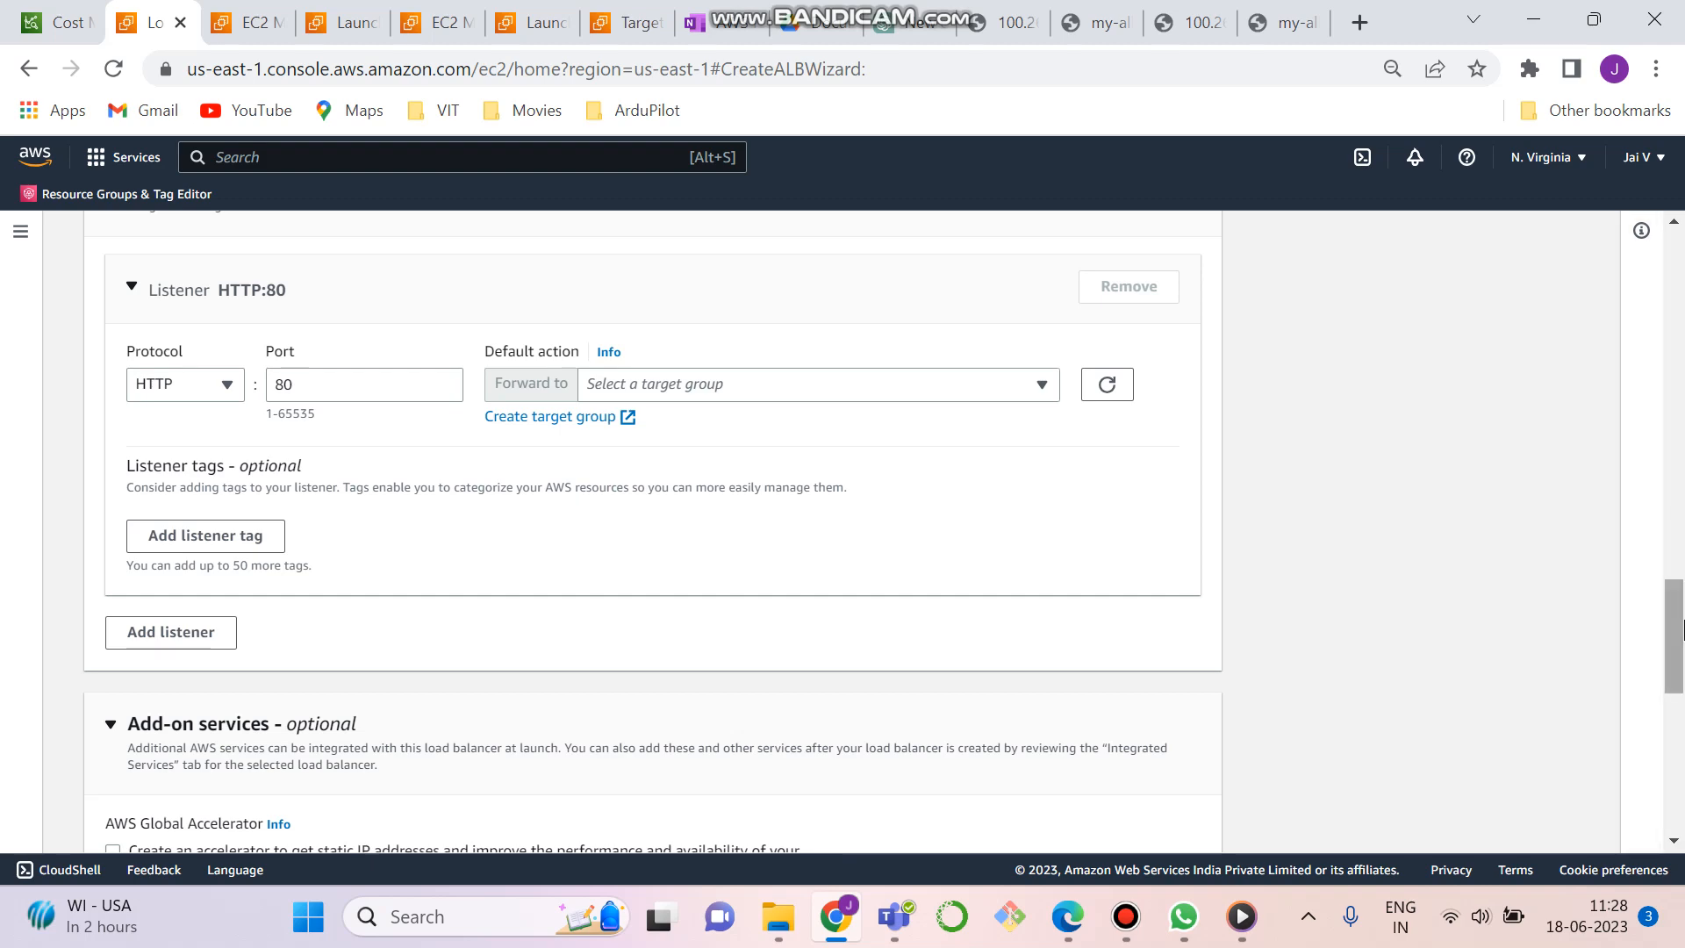
pyautogui.moveTo(1676, 636); pyautogui.dragTo(1676, 314)
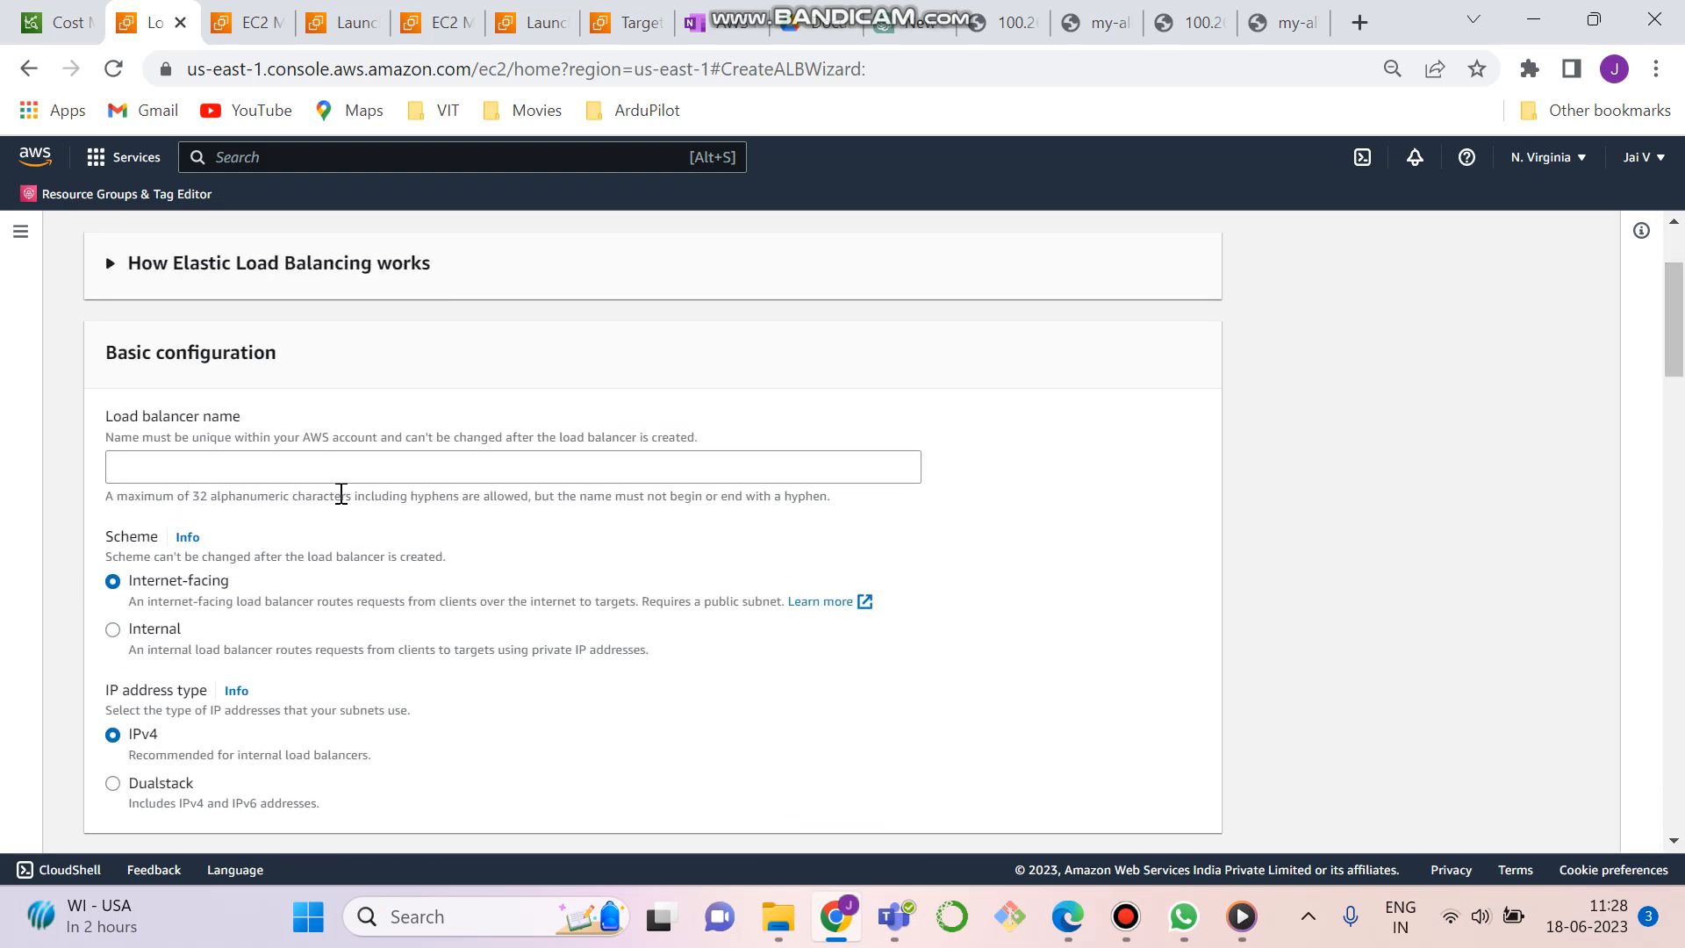
# Name the load balancer alb and enable the us-east-1a (use1-az6) Availability Zone in its network mappings
pyautogui.click(345, 475)
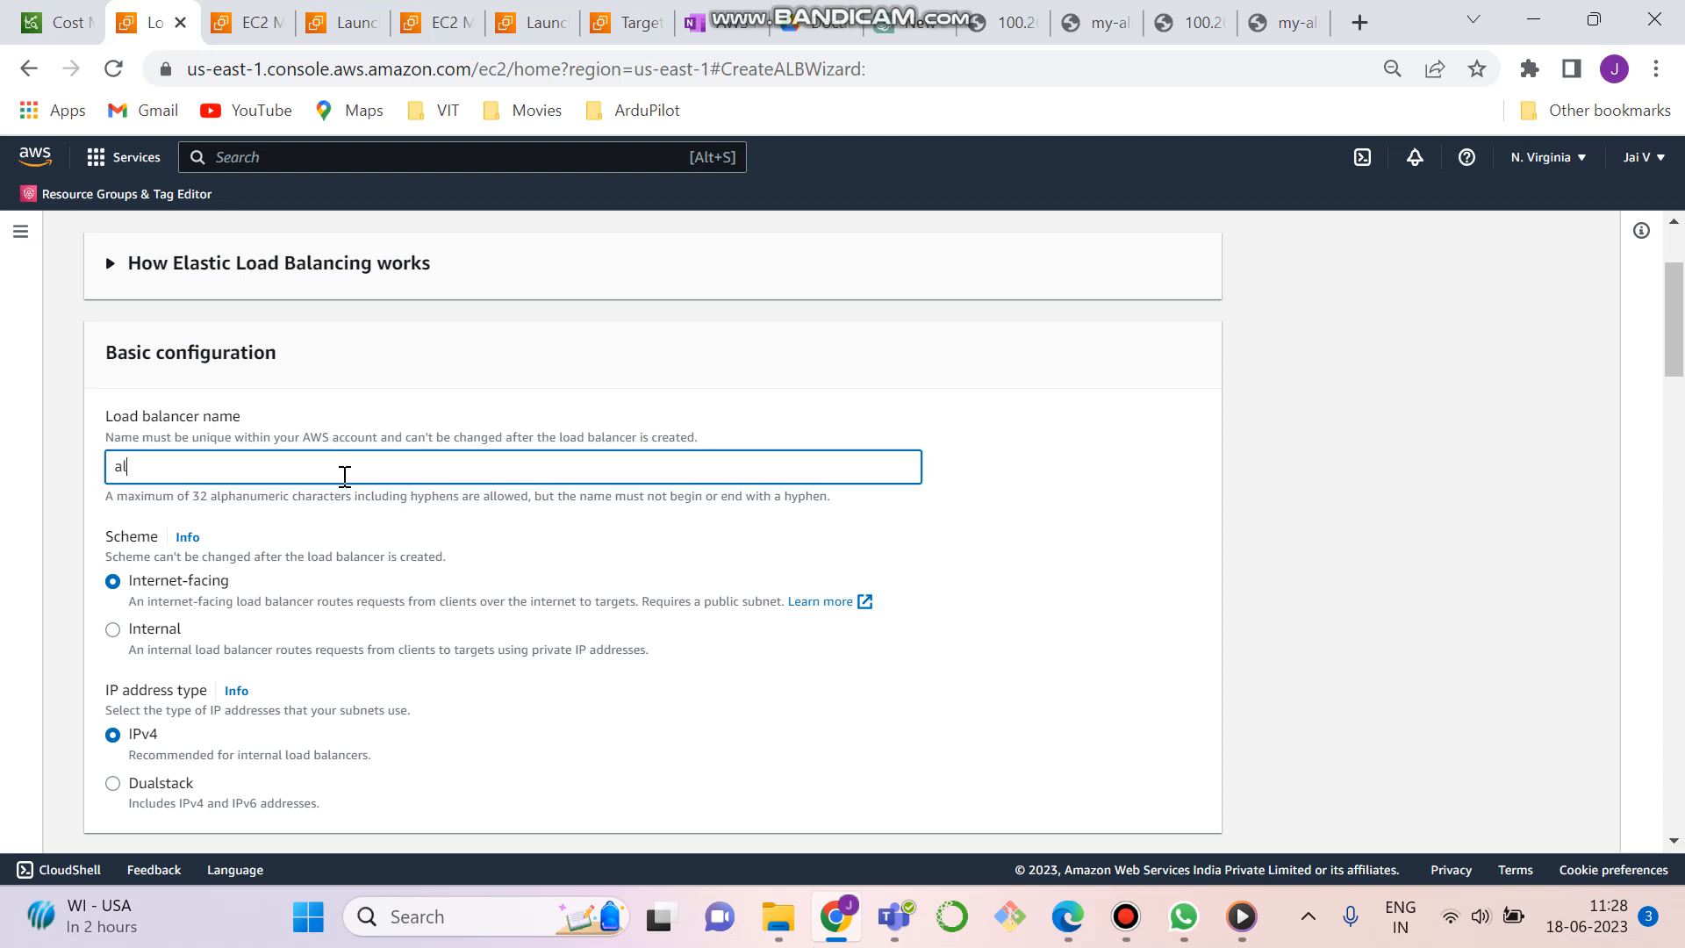
pyautogui.write('alb')
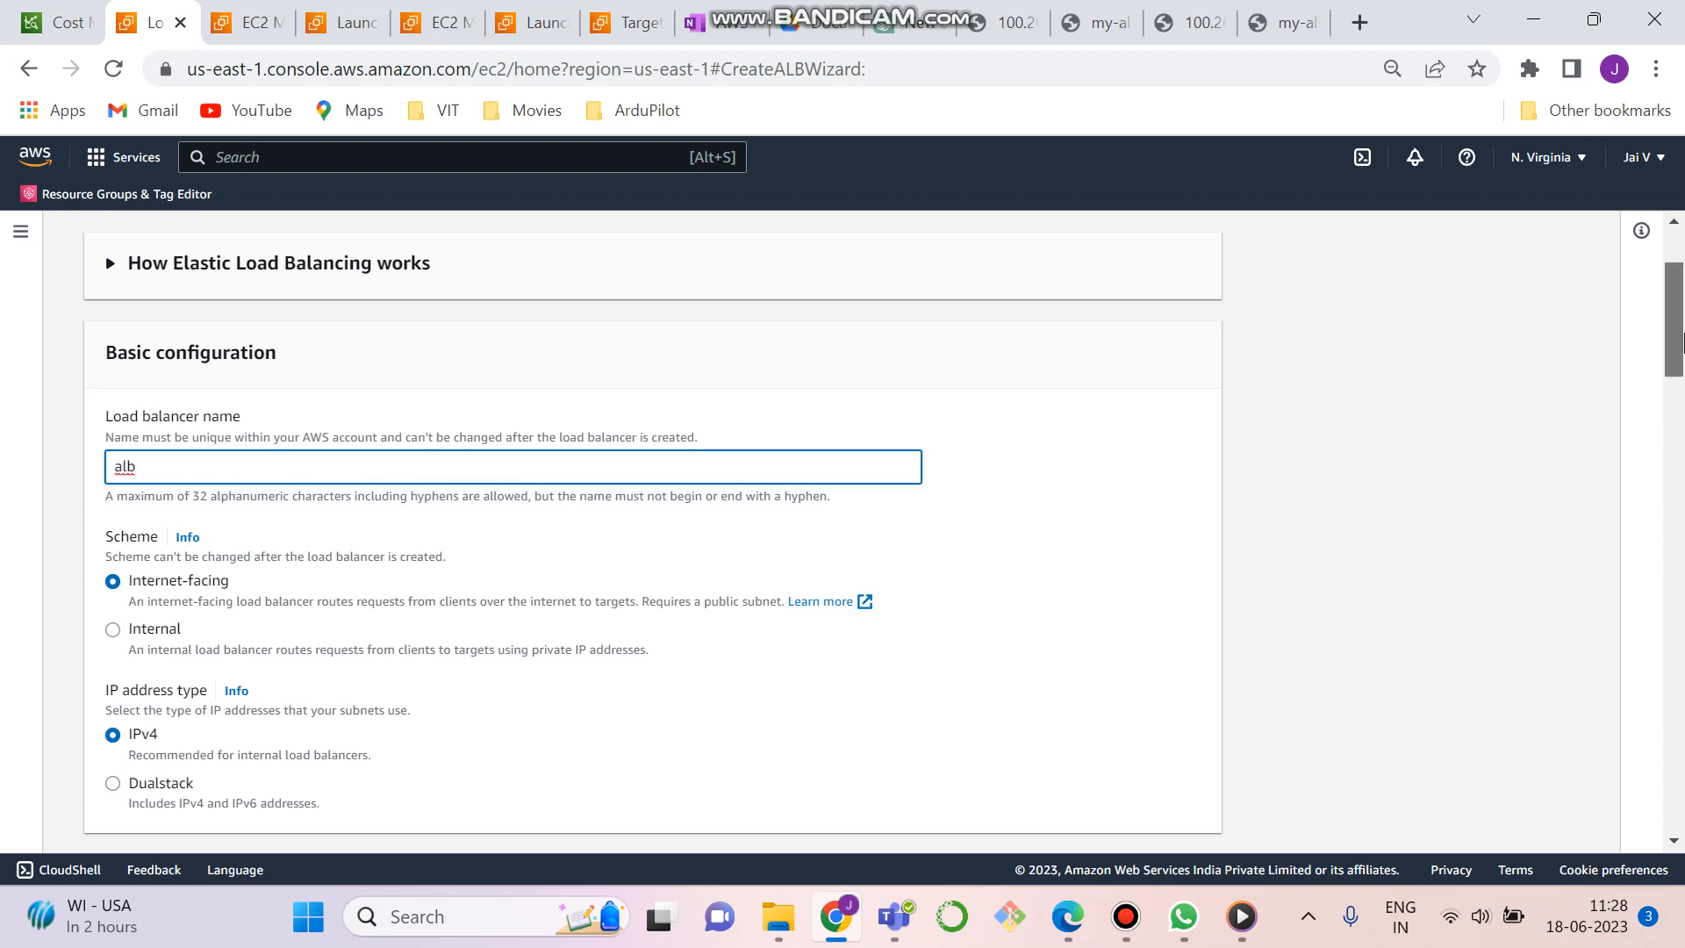
pyautogui.moveTo(1678, 351); pyautogui.dragTo(1682, 490)
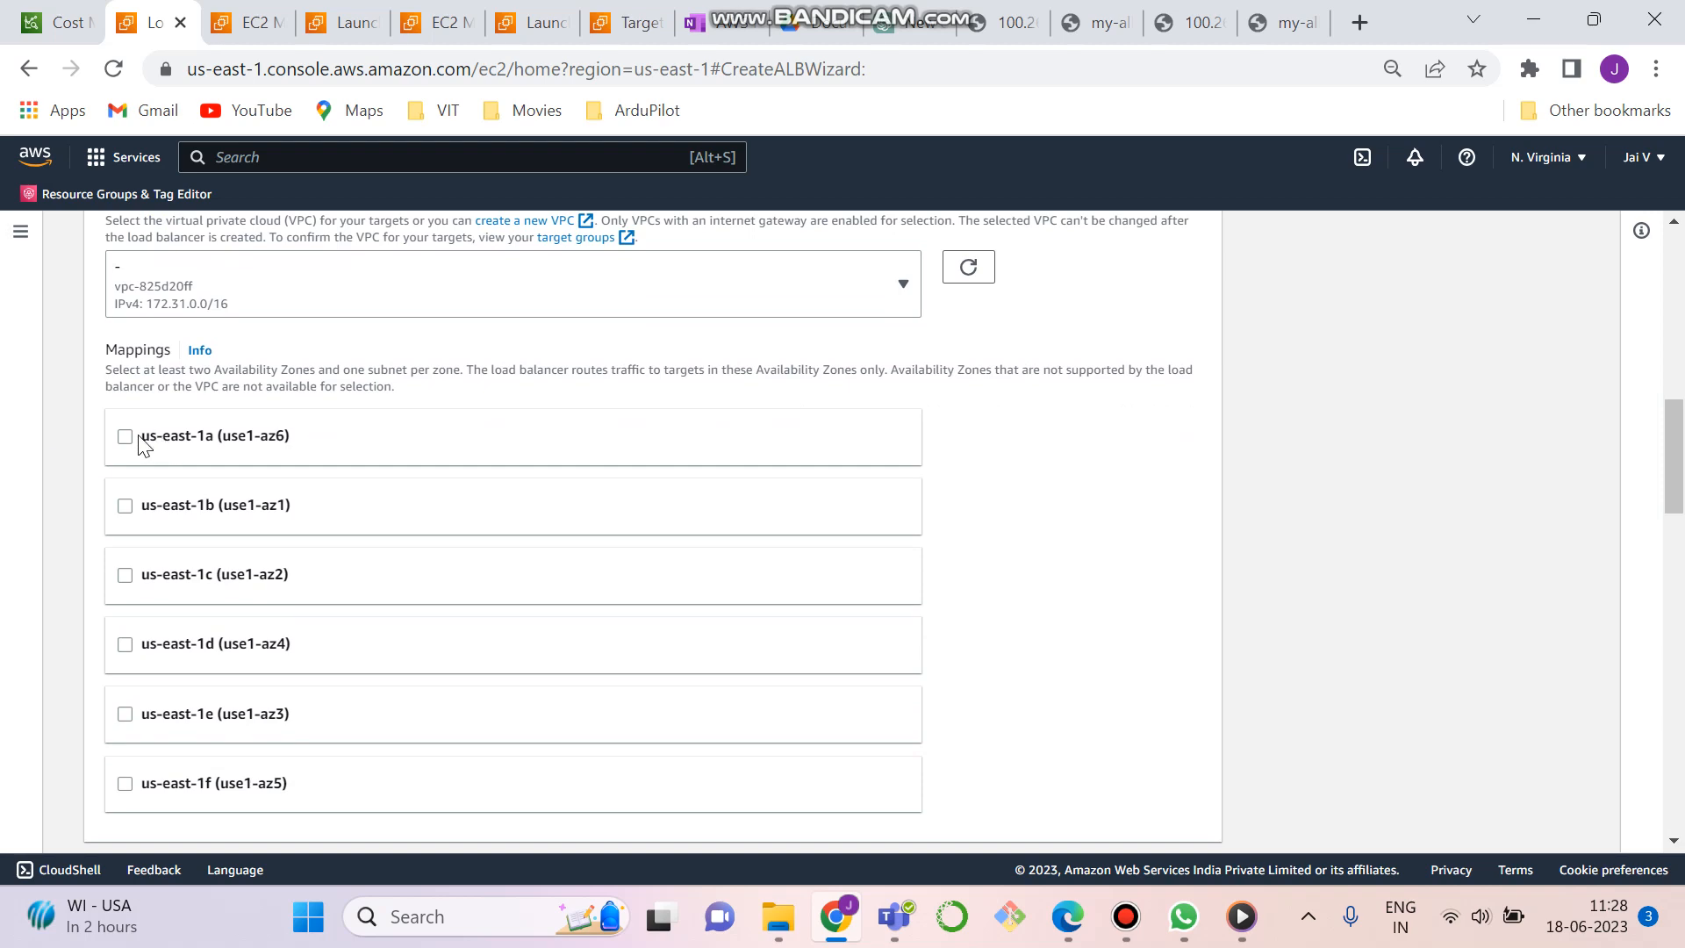
pyautogui.click(136, 439)
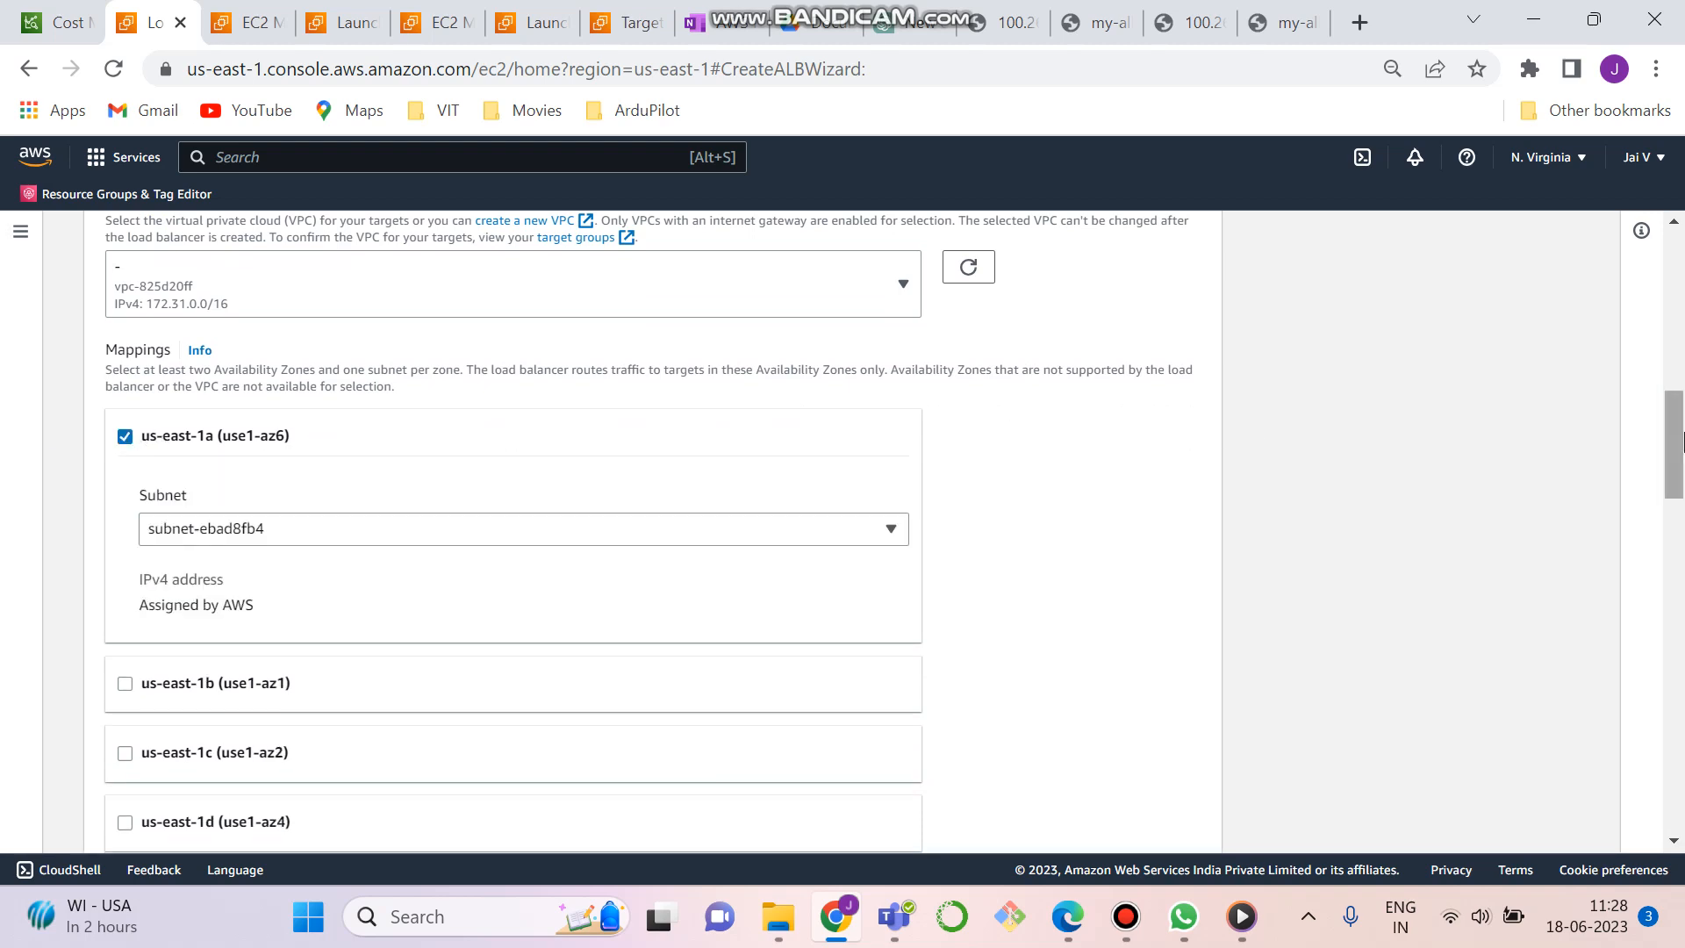
# Check which target groups the HTTP:80 listener's default forward action offers
pyautogui.moveTo(1681, 445); pyautogui.dragTo(1682, 639)
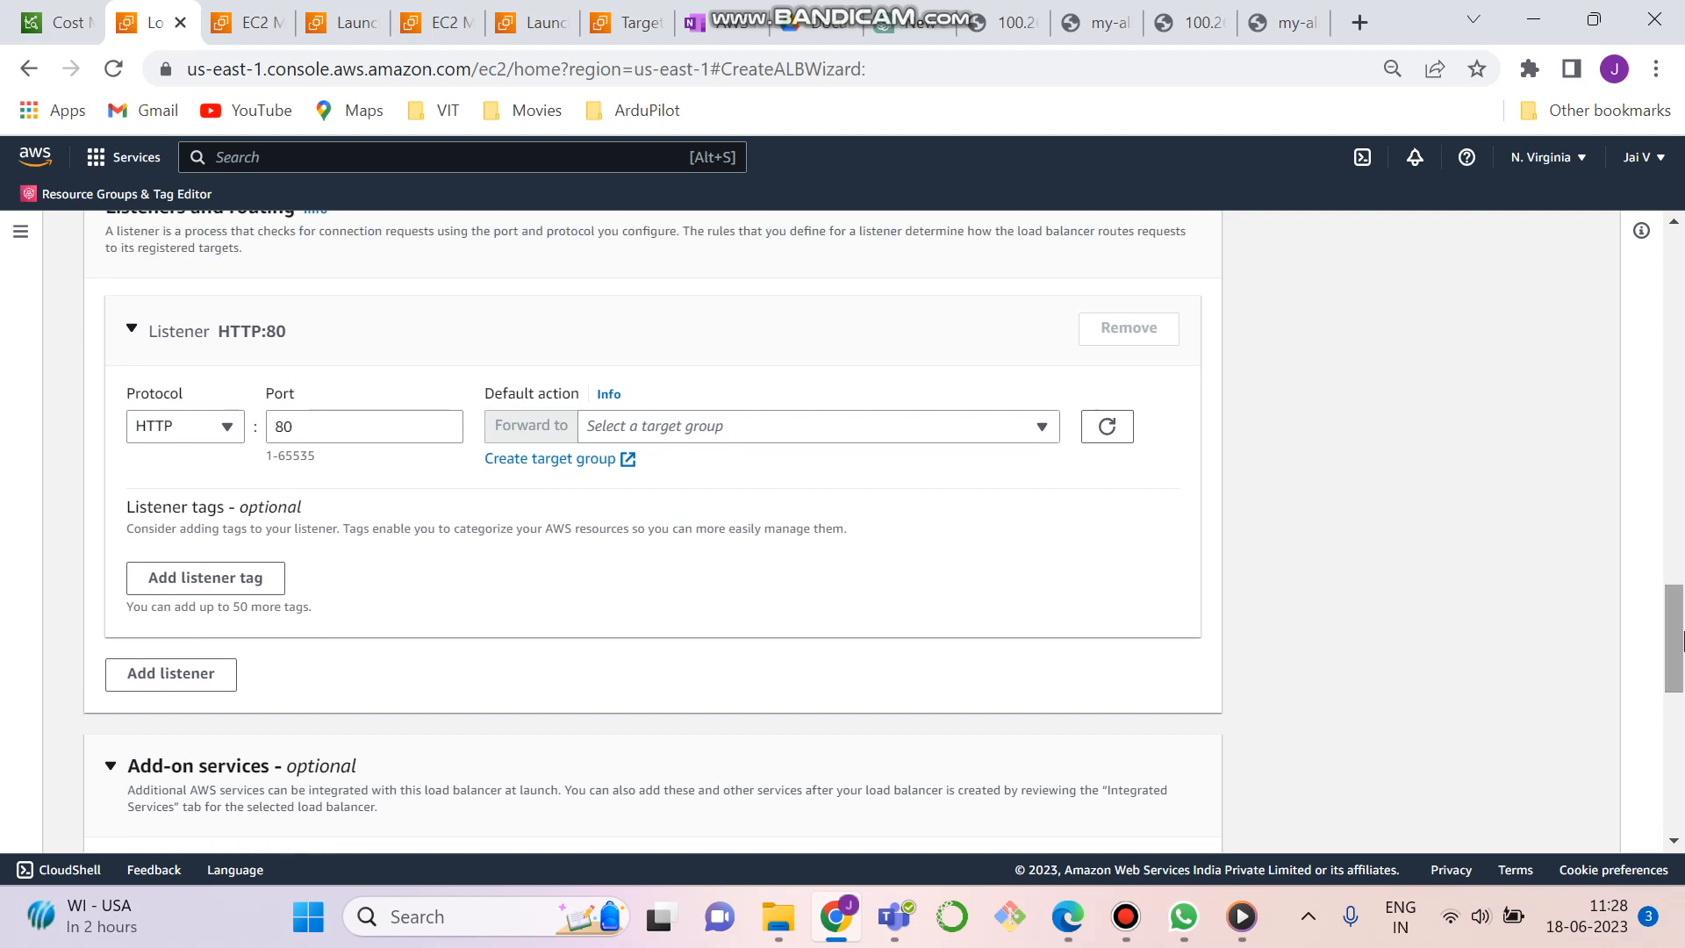
pyautogui.click(900, 431)
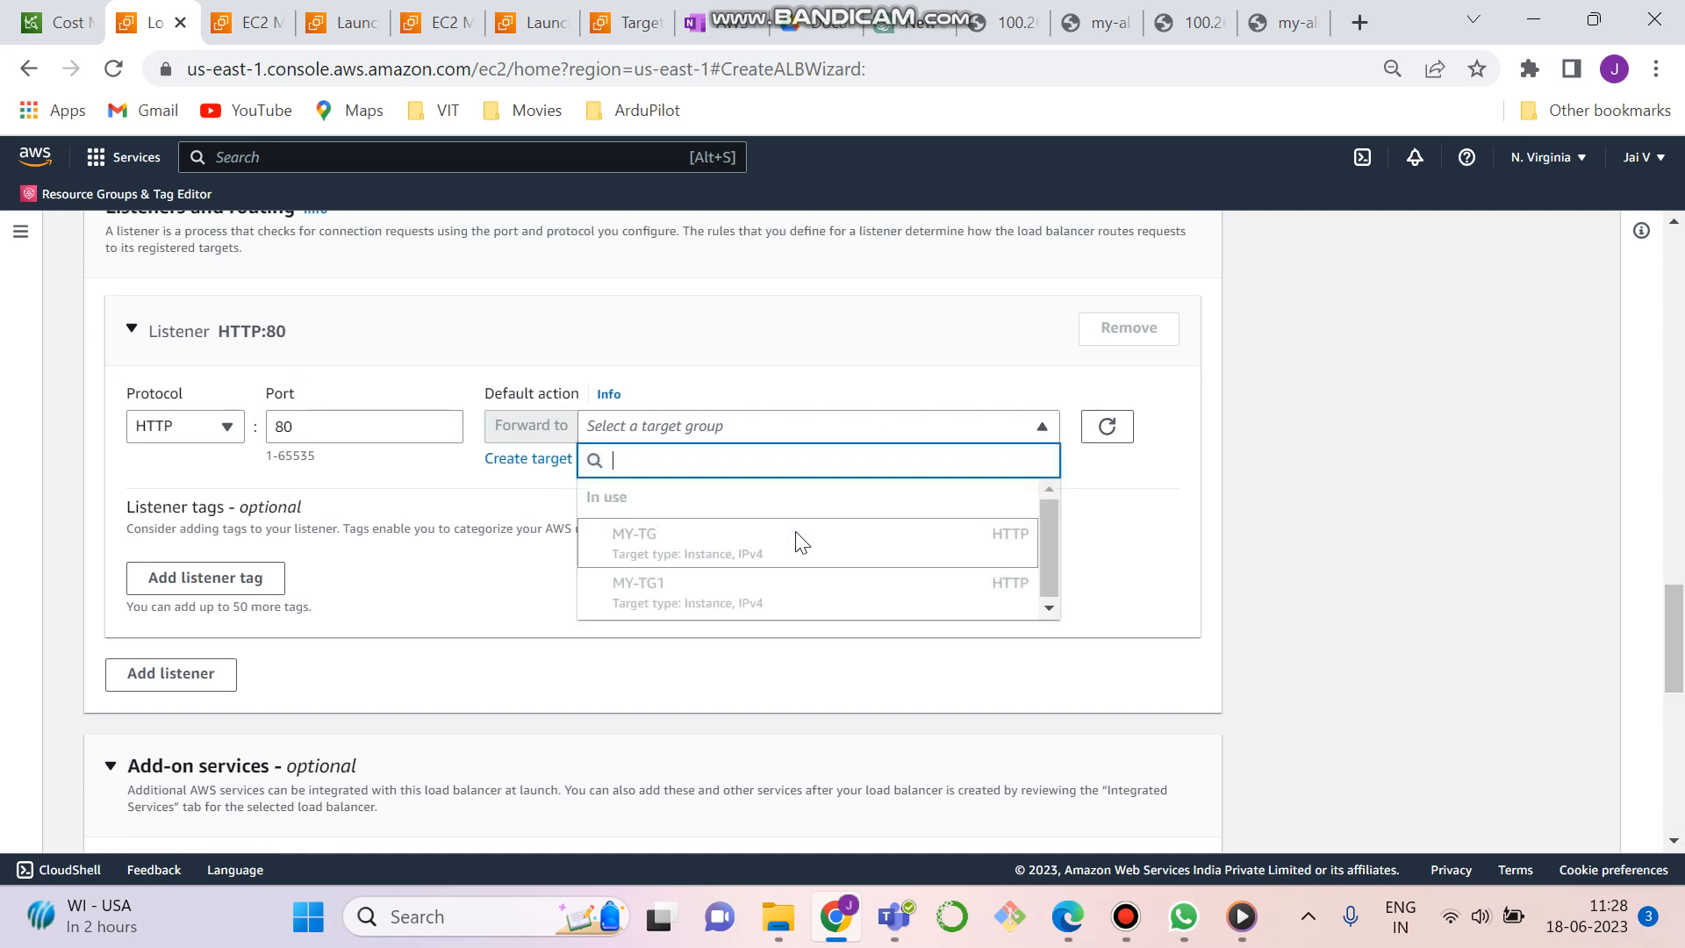
pyautogui.click(1201, 517)
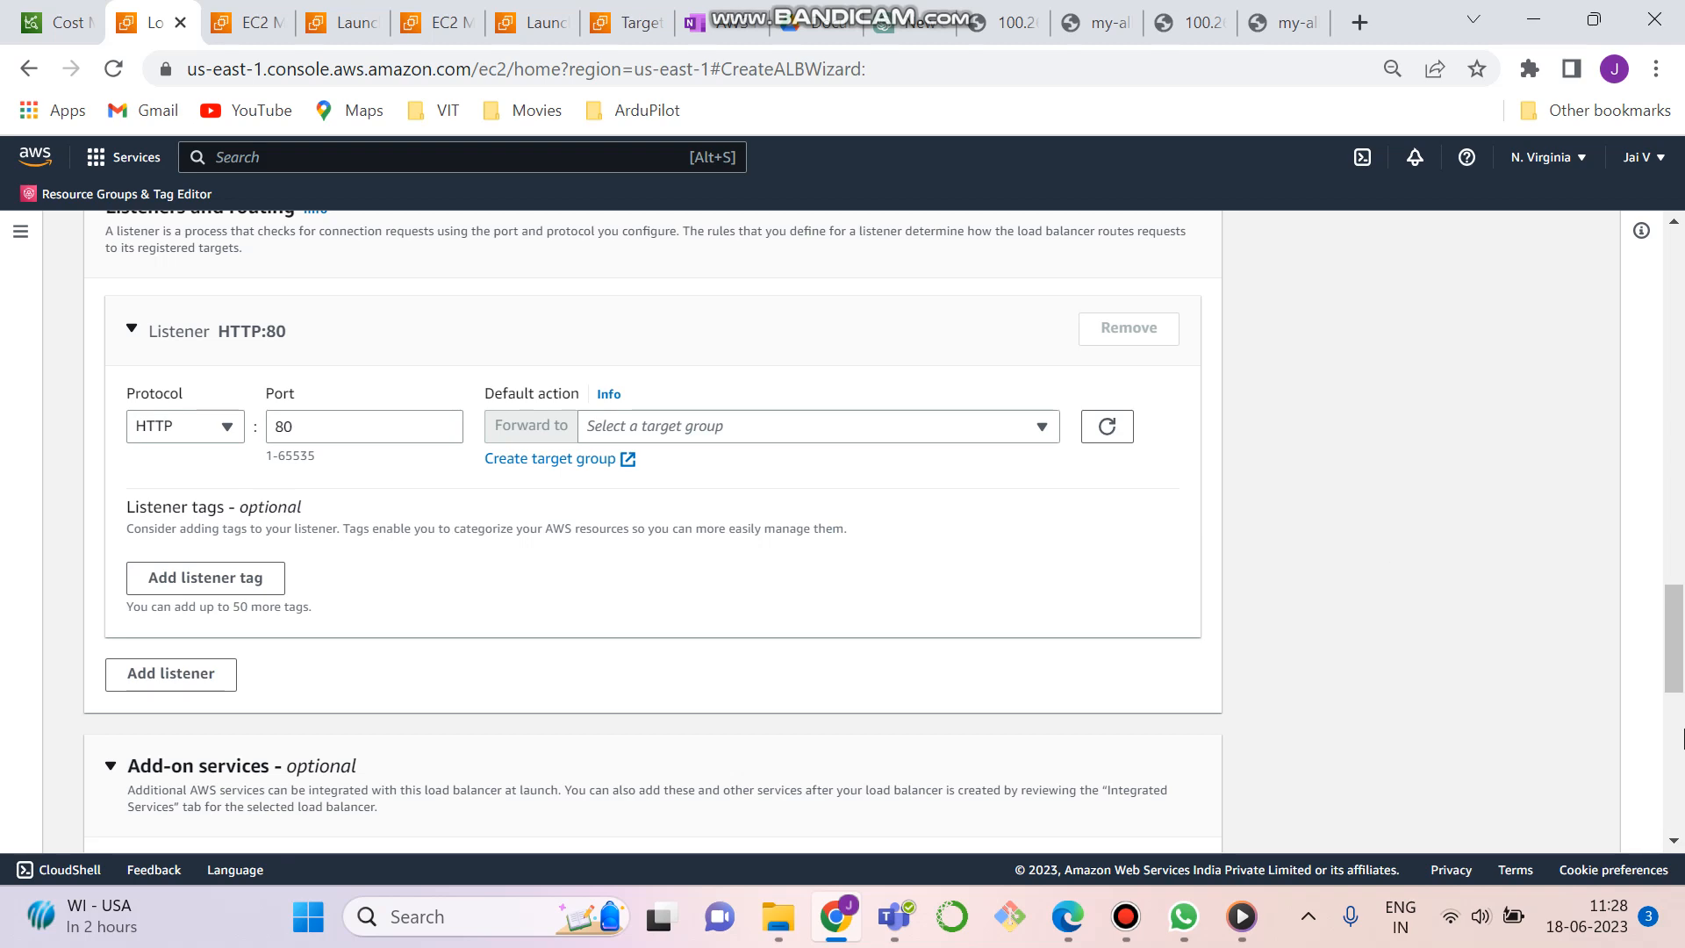
# Review the load balancer's configuration summary and return to the load balancers list without creating it
pyautogui.scroll(-5, 1682, 728)
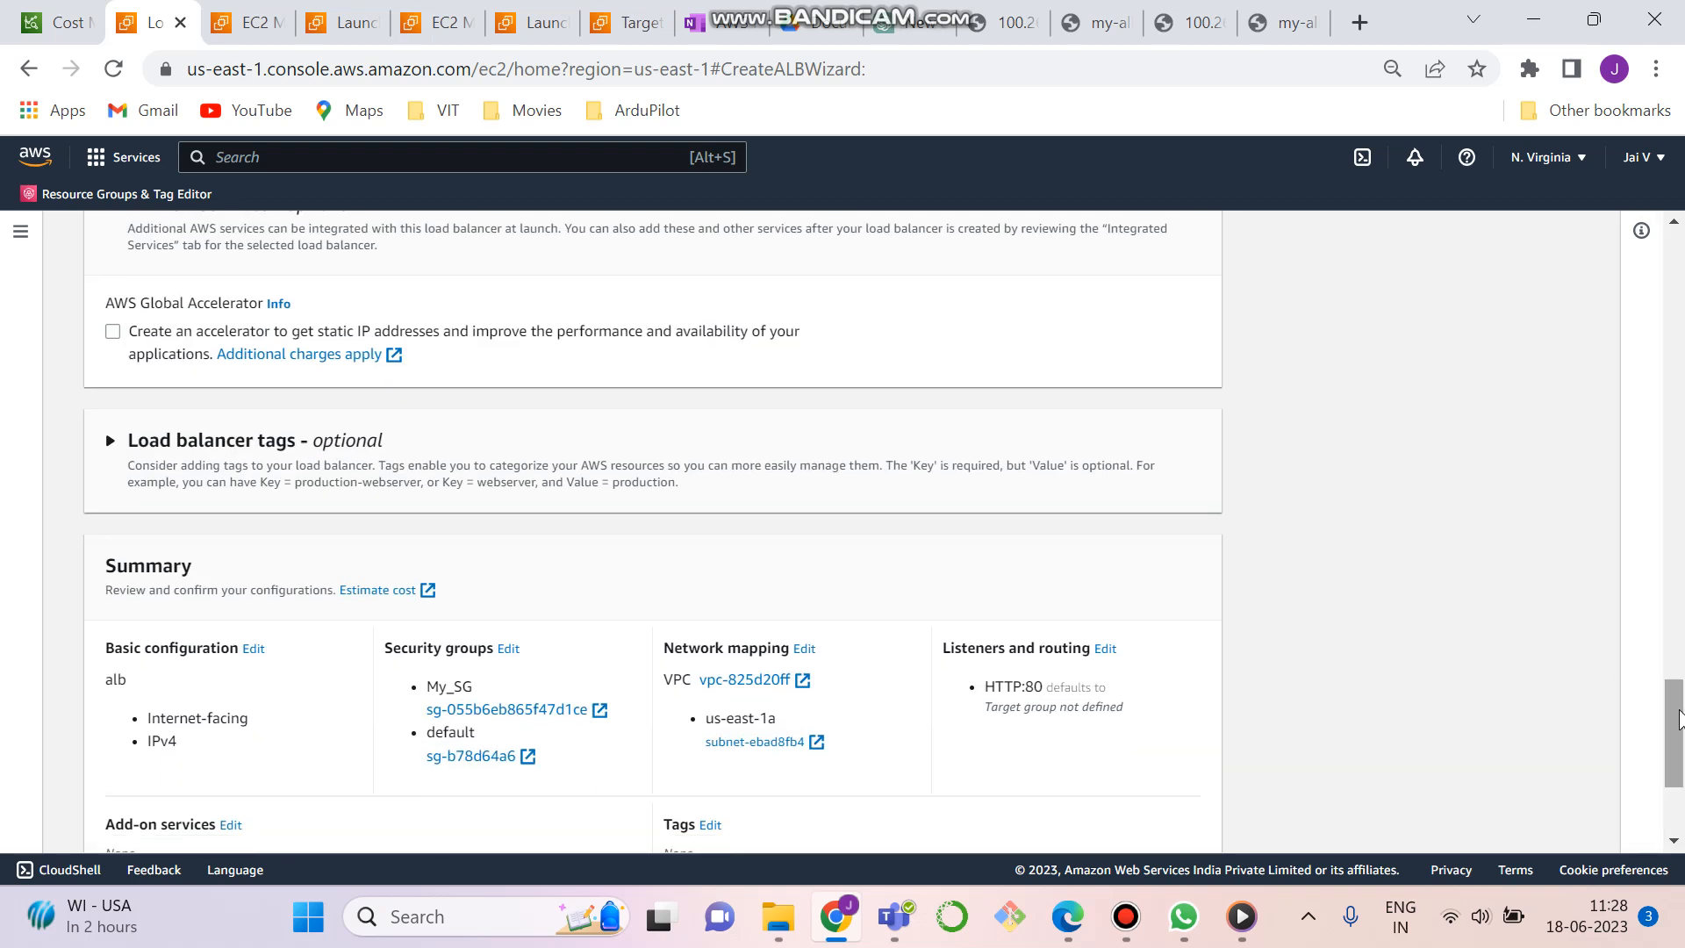
pyautogui.scroll(7, 1625, 681)
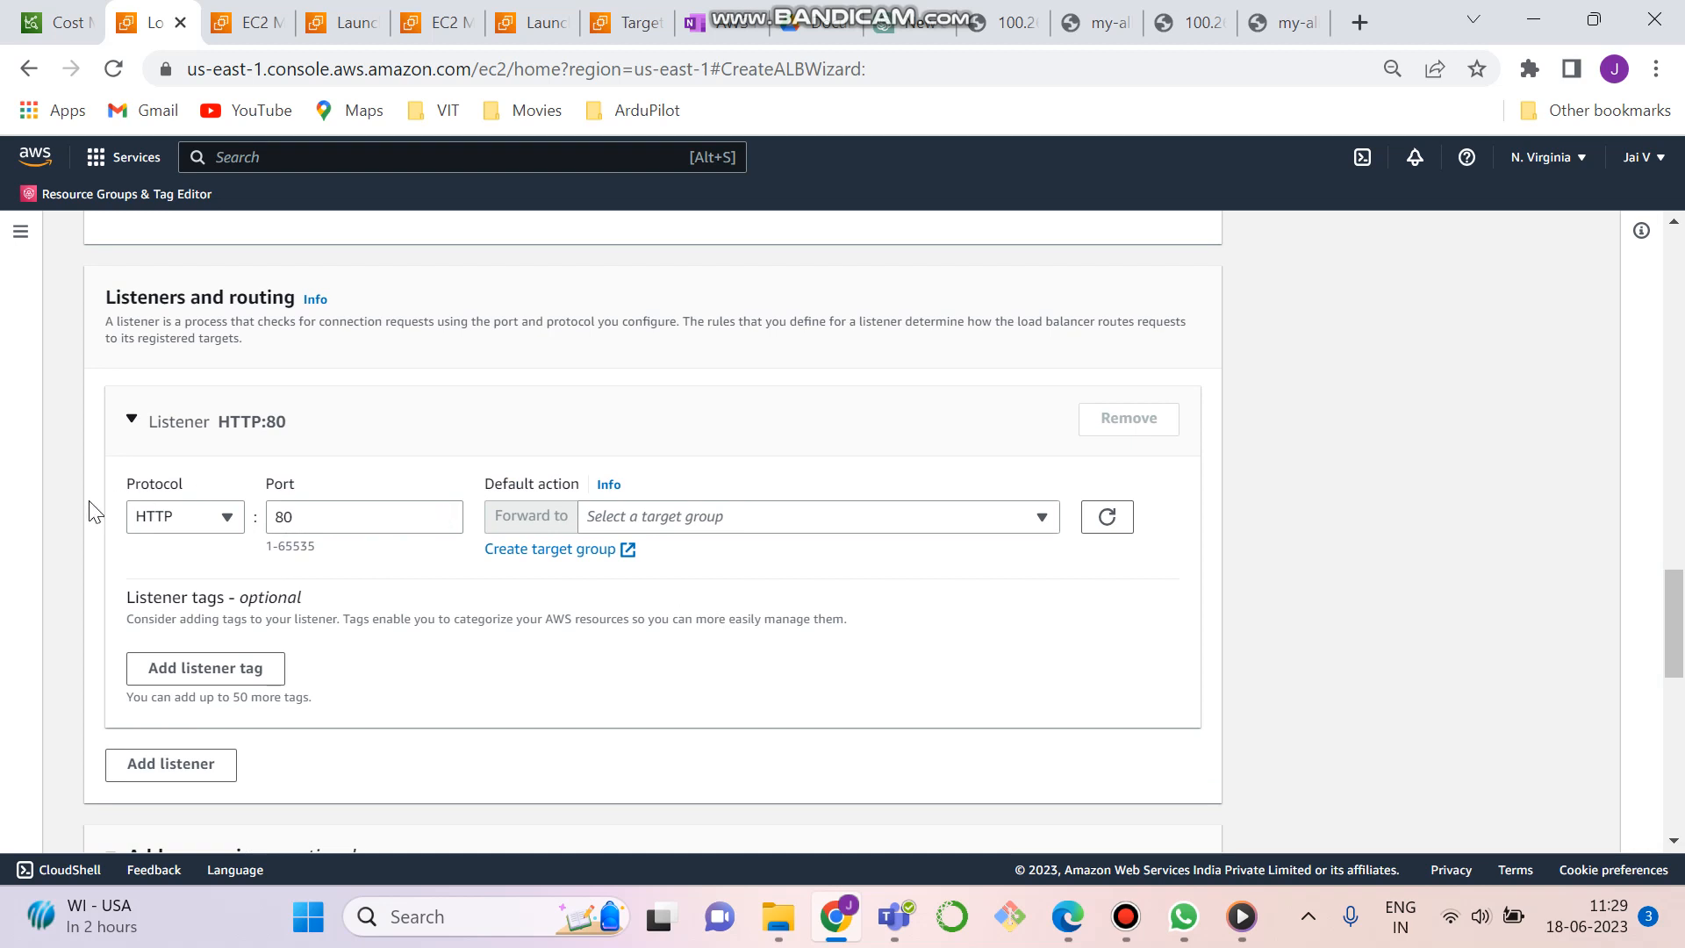
pyautogui.moveTo(1681, 605); pyautogui.dragTo(1681, 798)
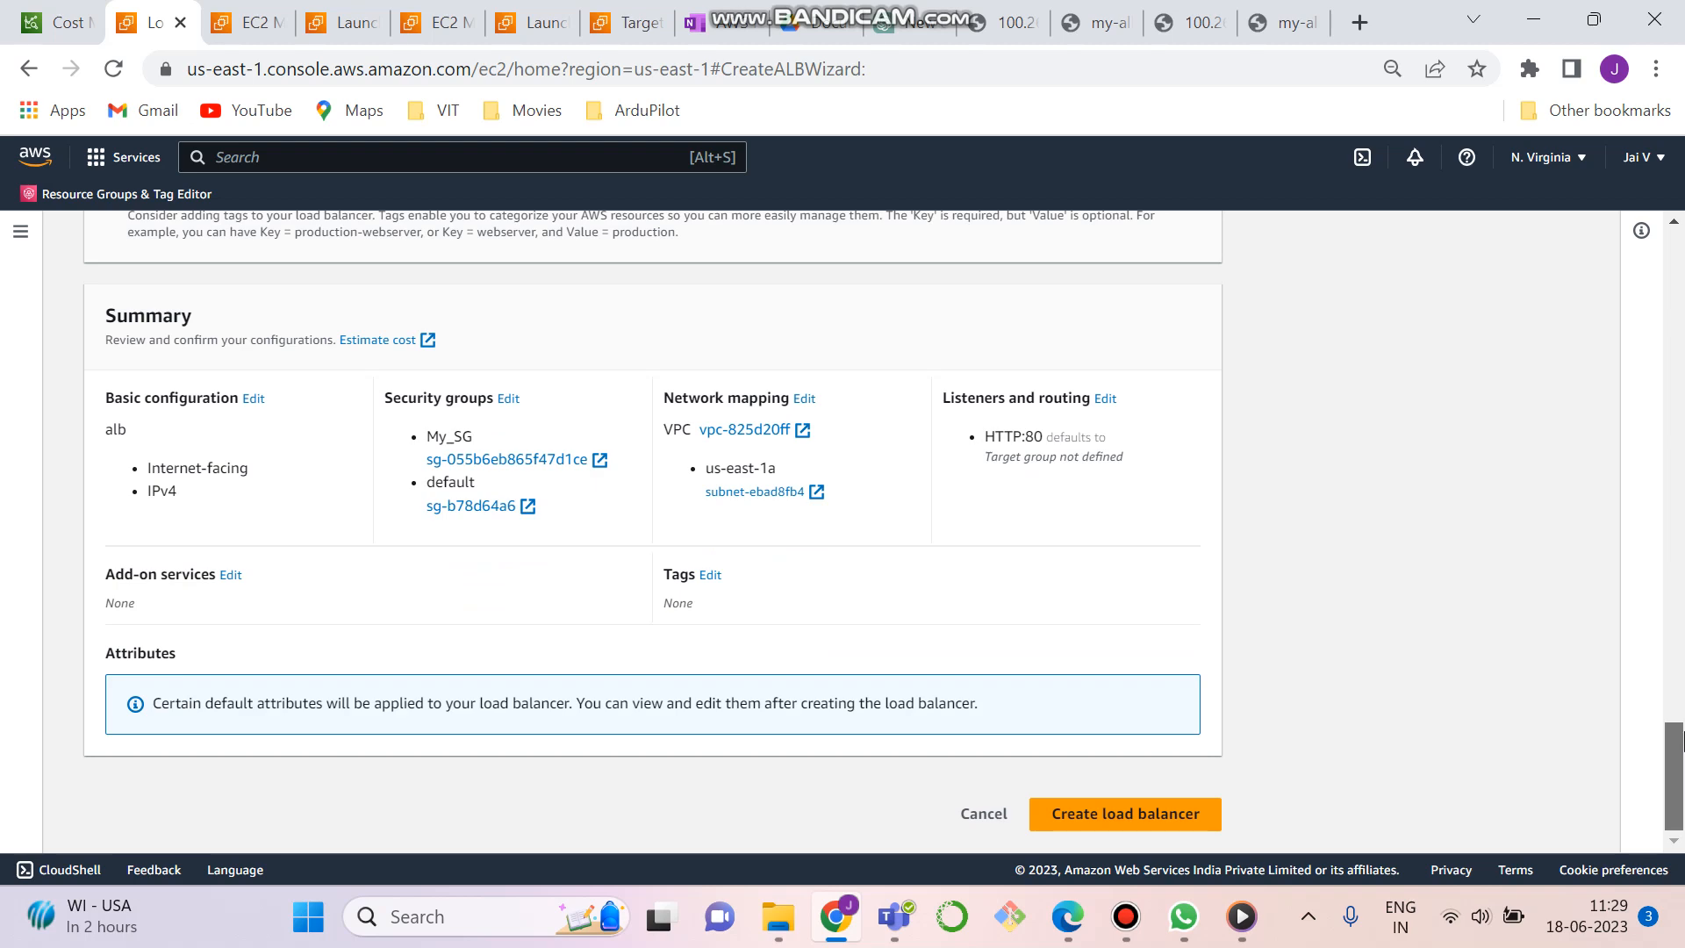
pyautogui.moveTo(1680, 742); pyautogui.dragTo(1681, 290)
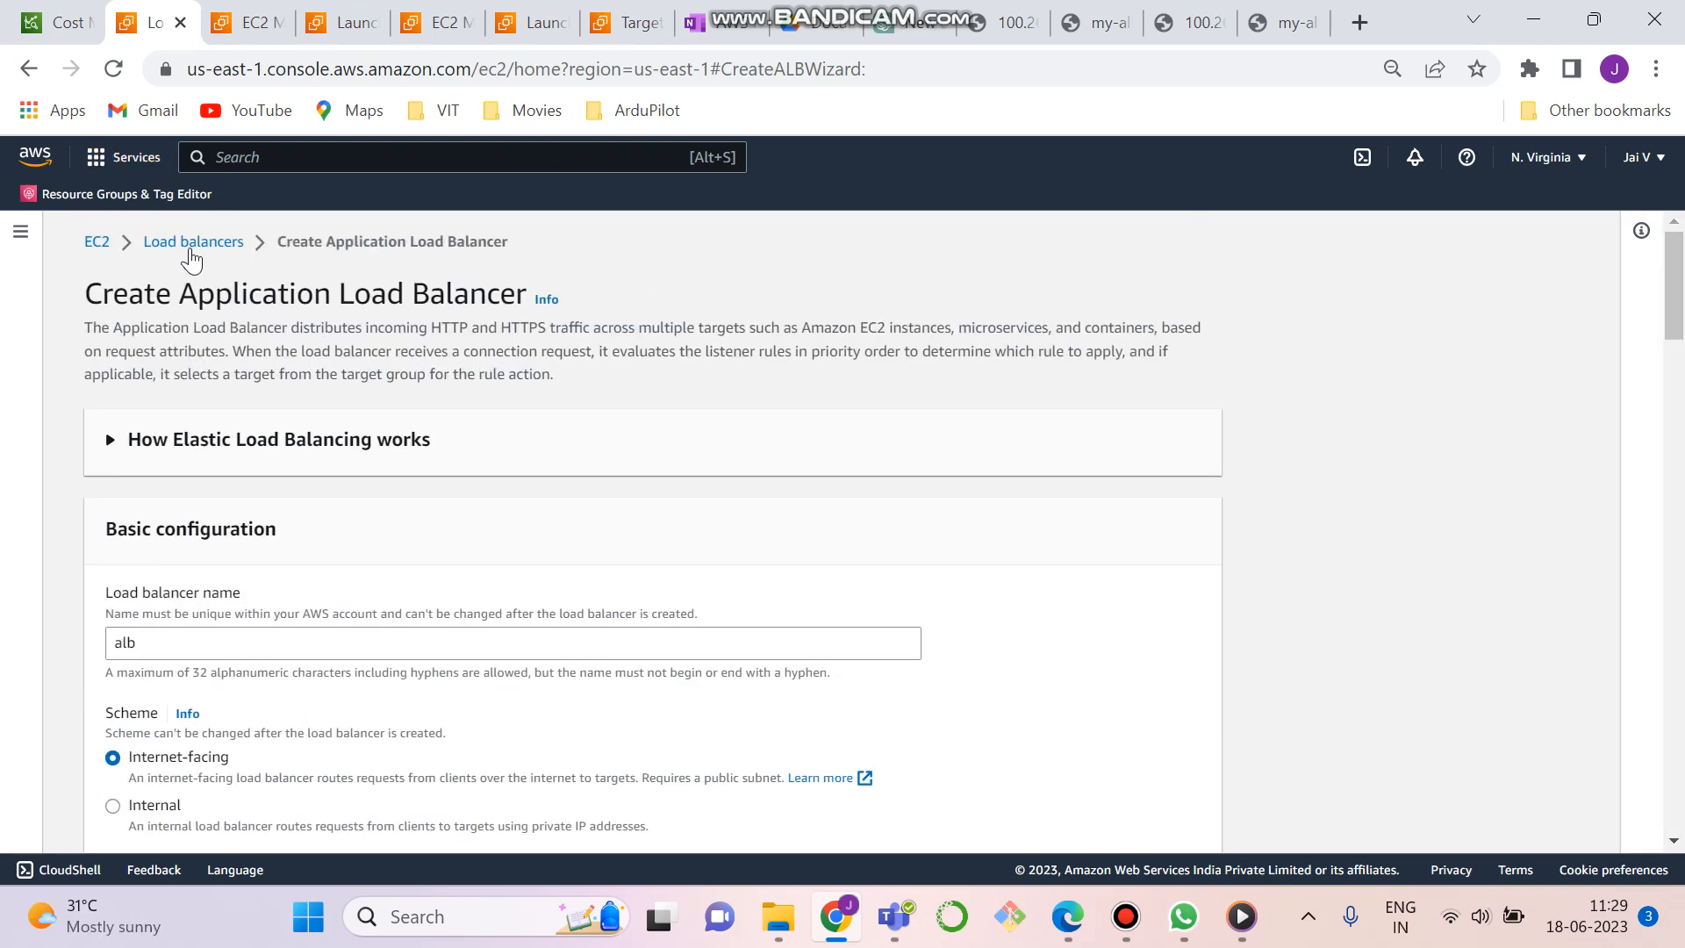
pyautogui.click(190, 251)
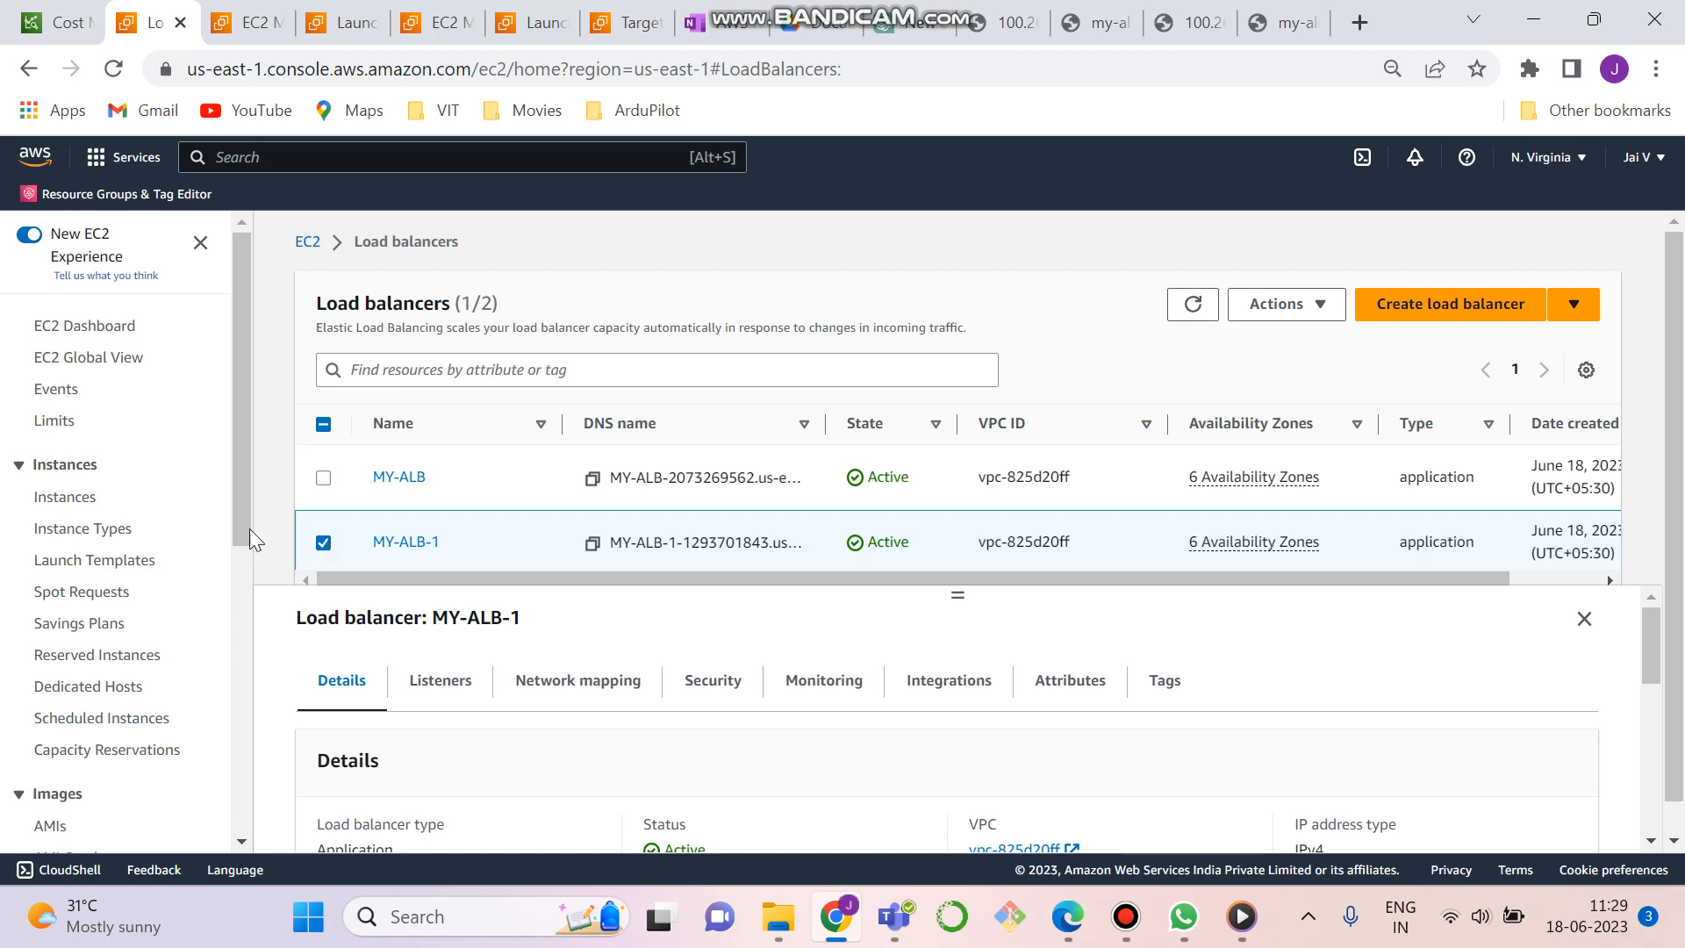
# Show the Auto Scaling groups and refresh the list
pyautogui.moveTo(241, 514); pyautogui.dragTo(259, 785)
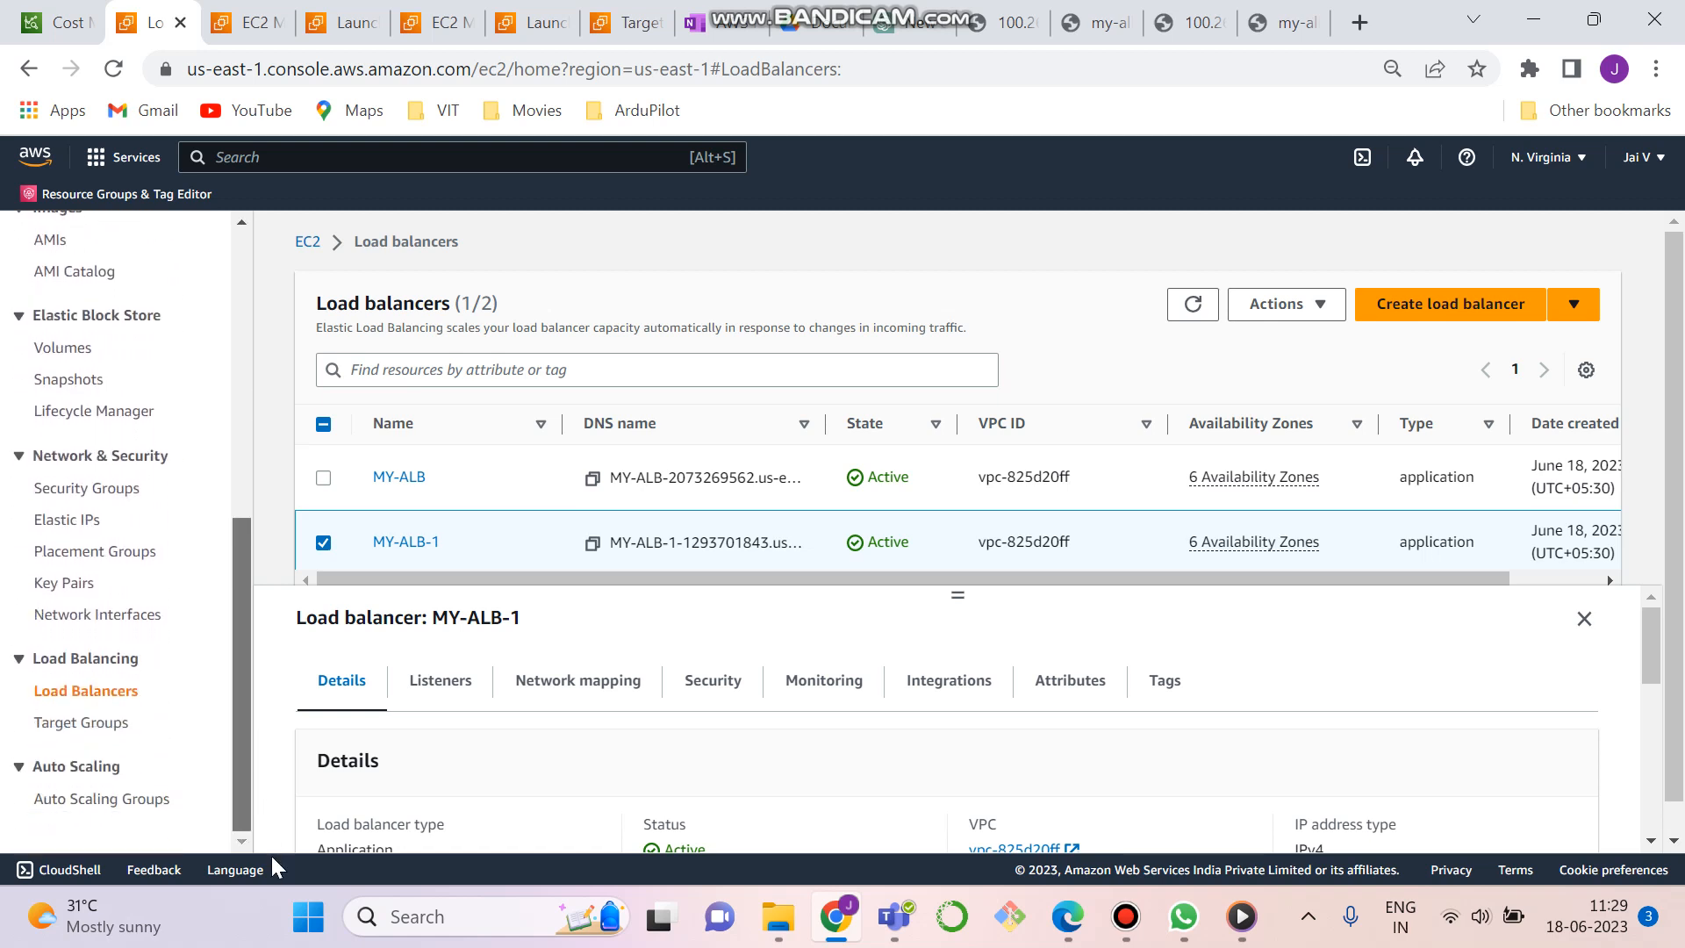
pyautogui.click(126, 800)
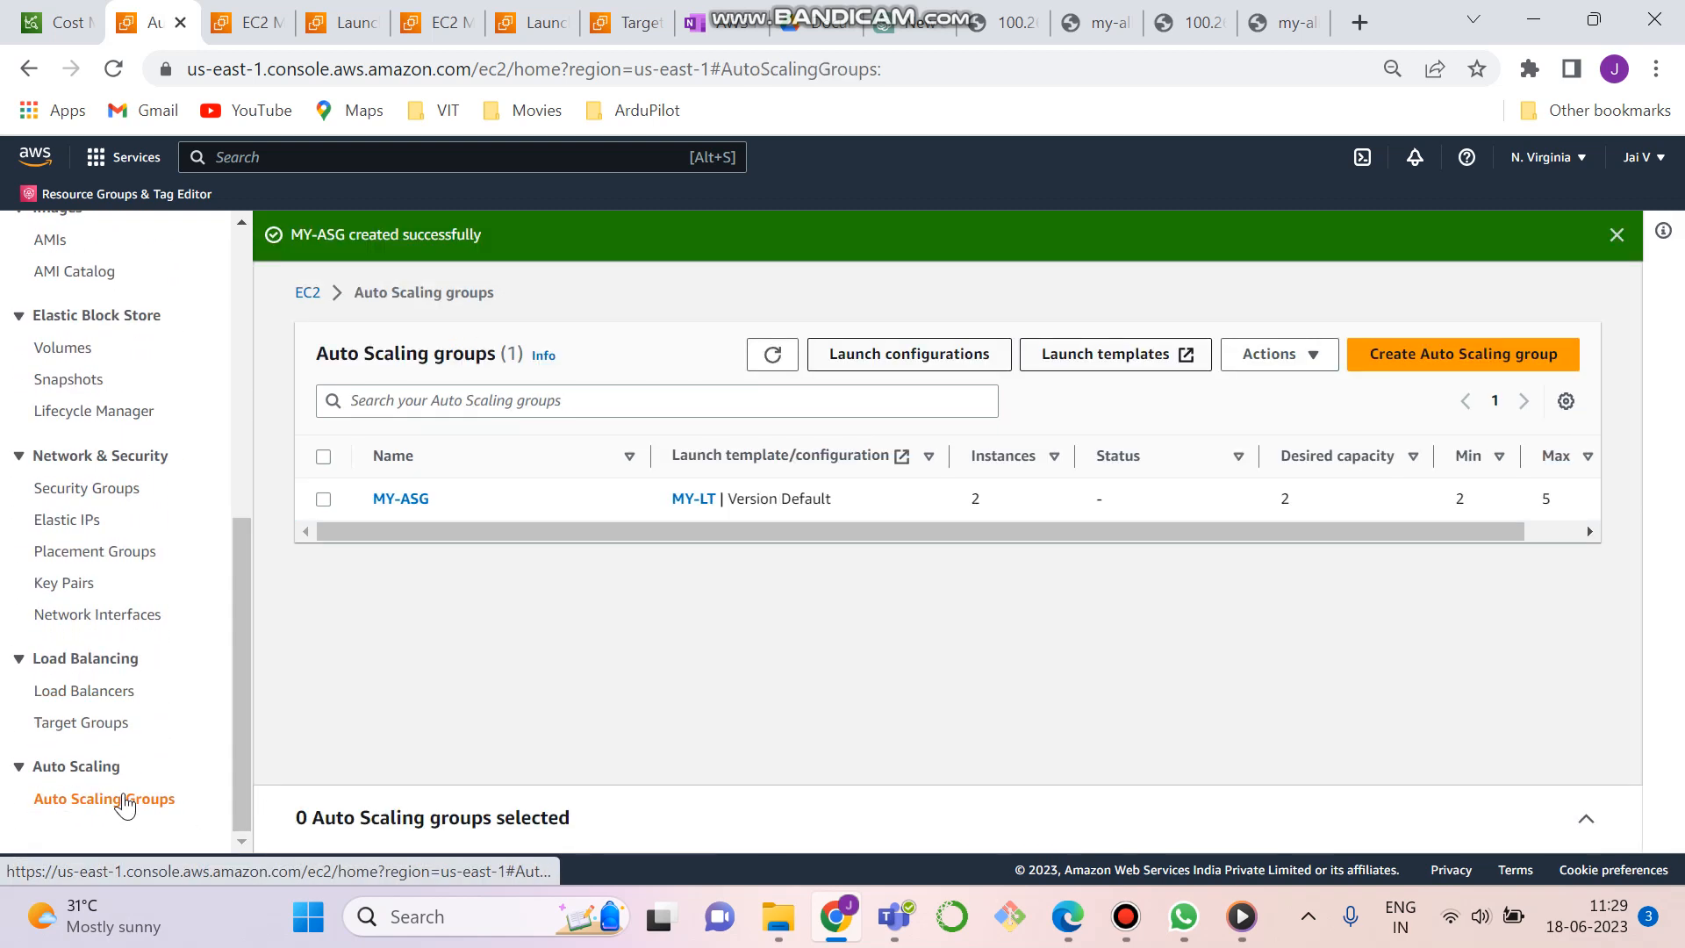
pyautogui.click(773, 356)
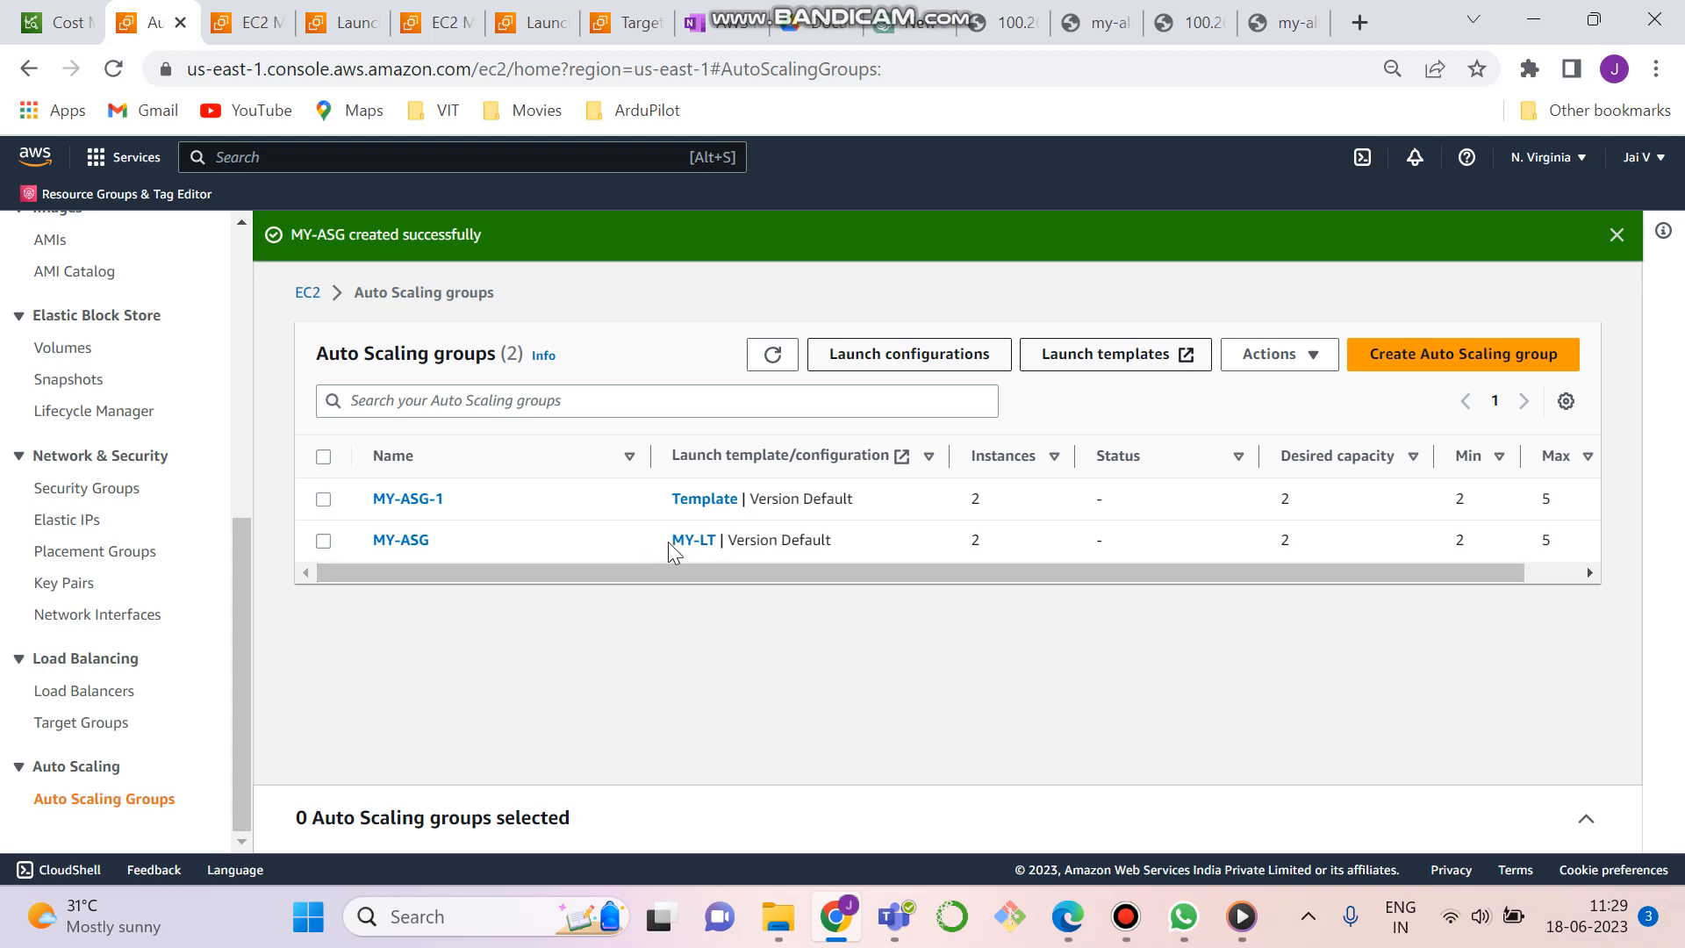
# Start creating an Auto Scaling group and name it ee
pyautogui.click(1442, 368)
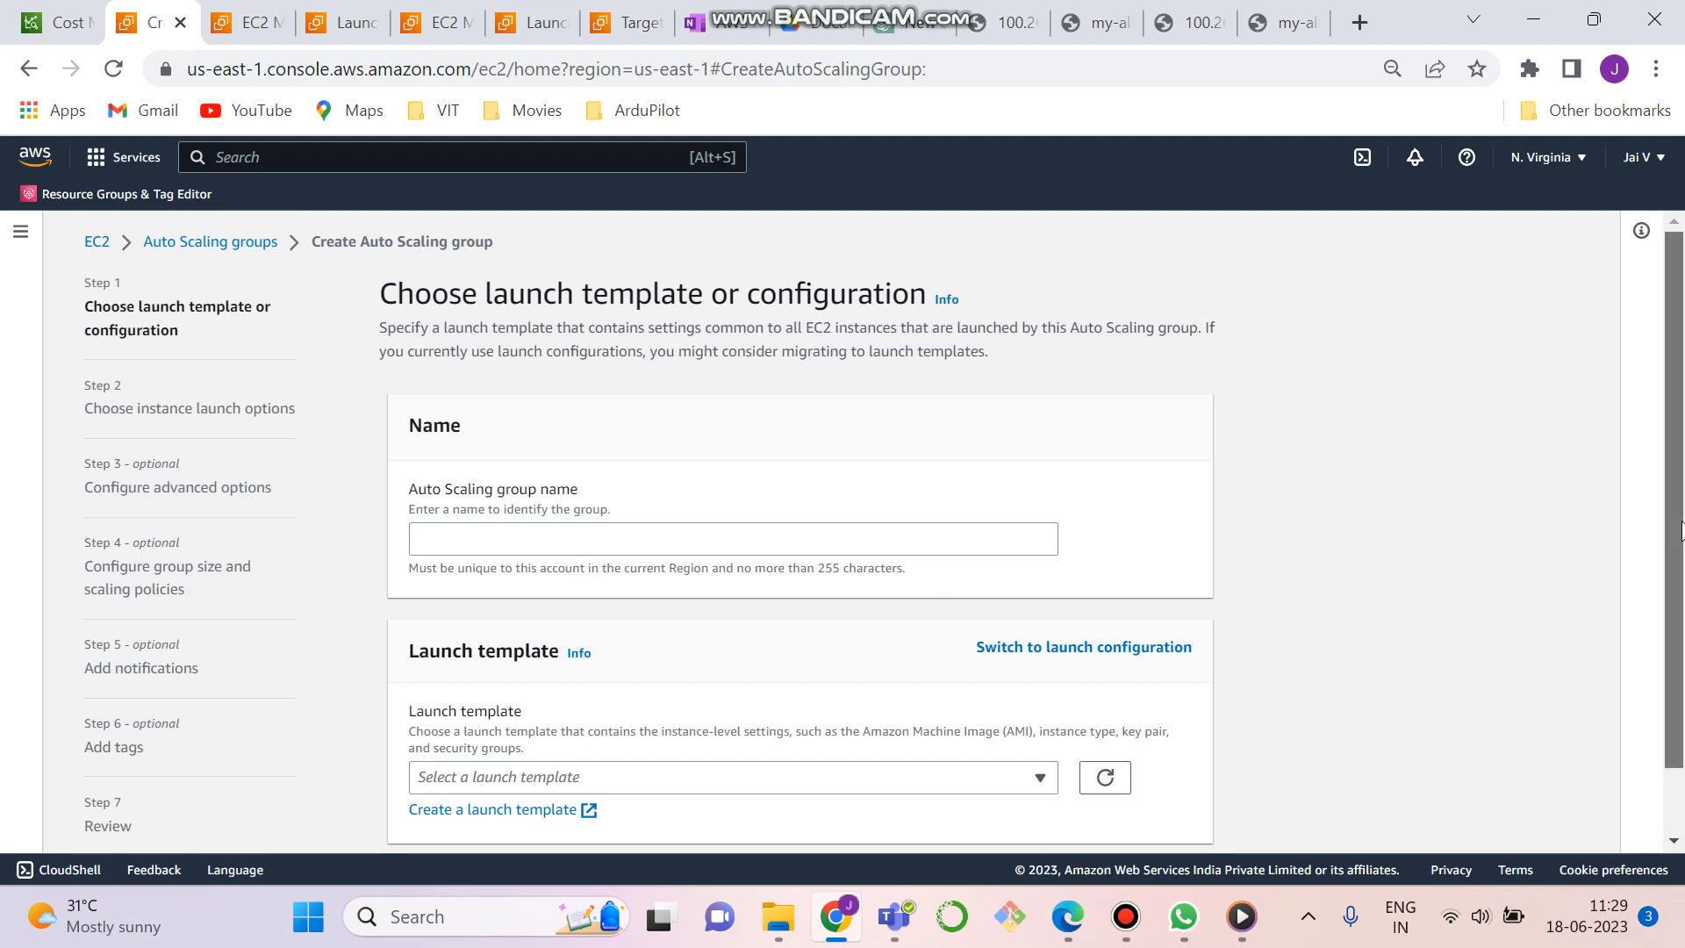
pyautogui.moveTo(1662, 538); pyautogui.dragTo(1681, 640)
pyautogui.scroll(1, 1681, 653)
pyautogui.click(562, 539)
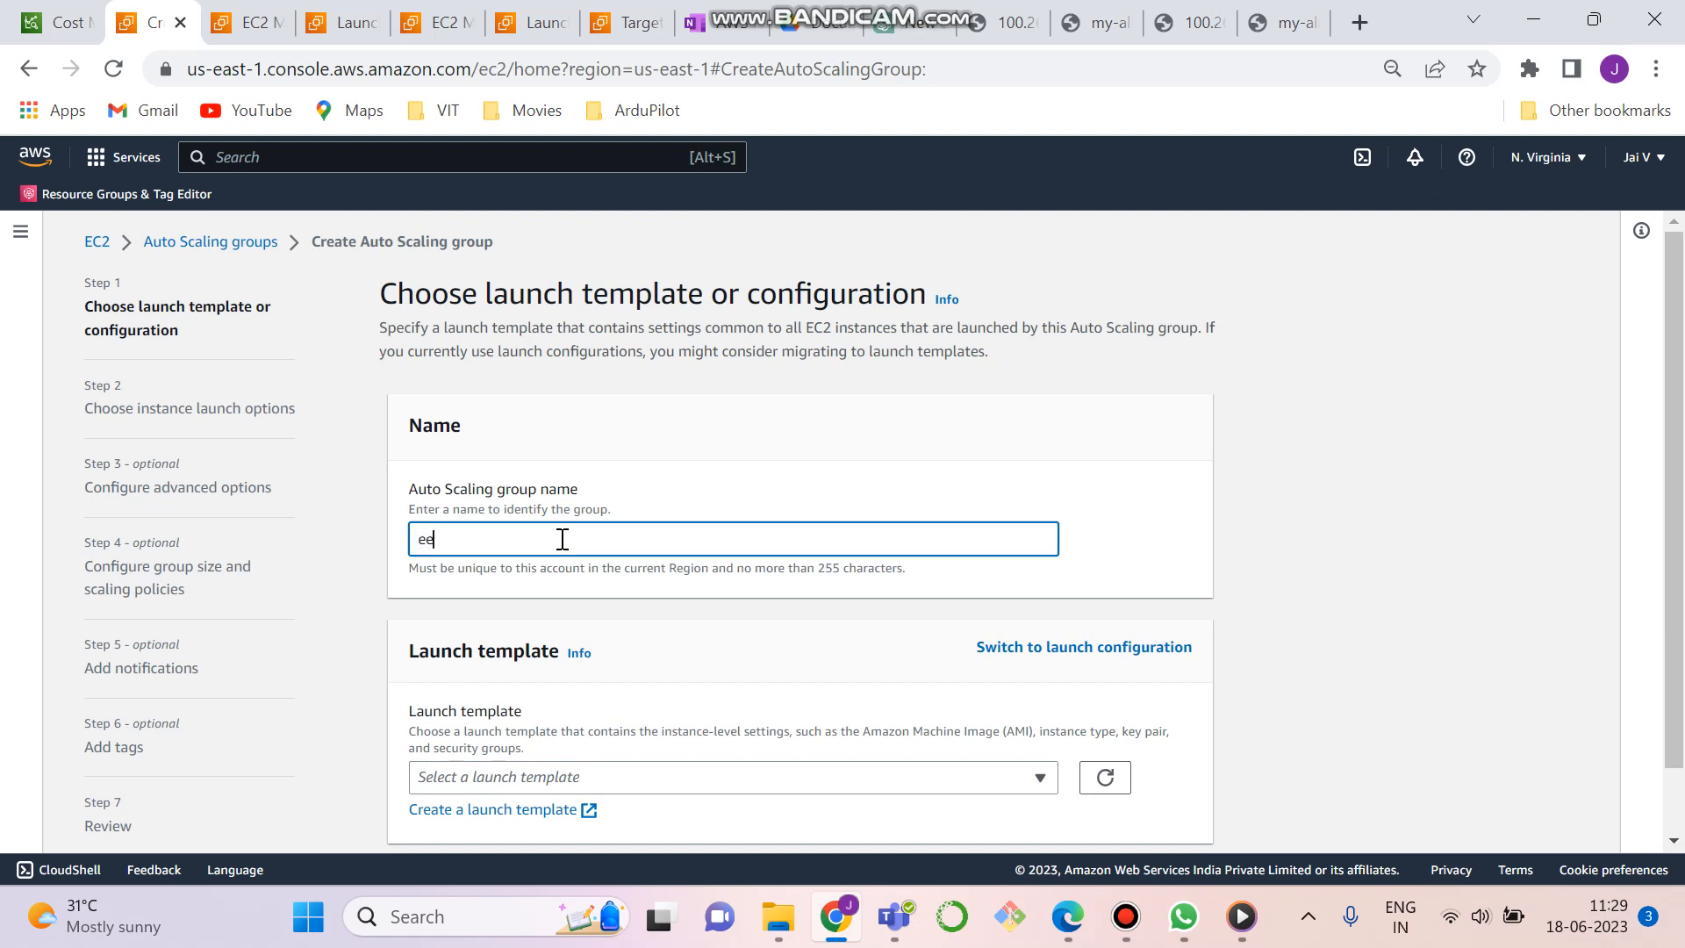
pyautogui.write('ee')
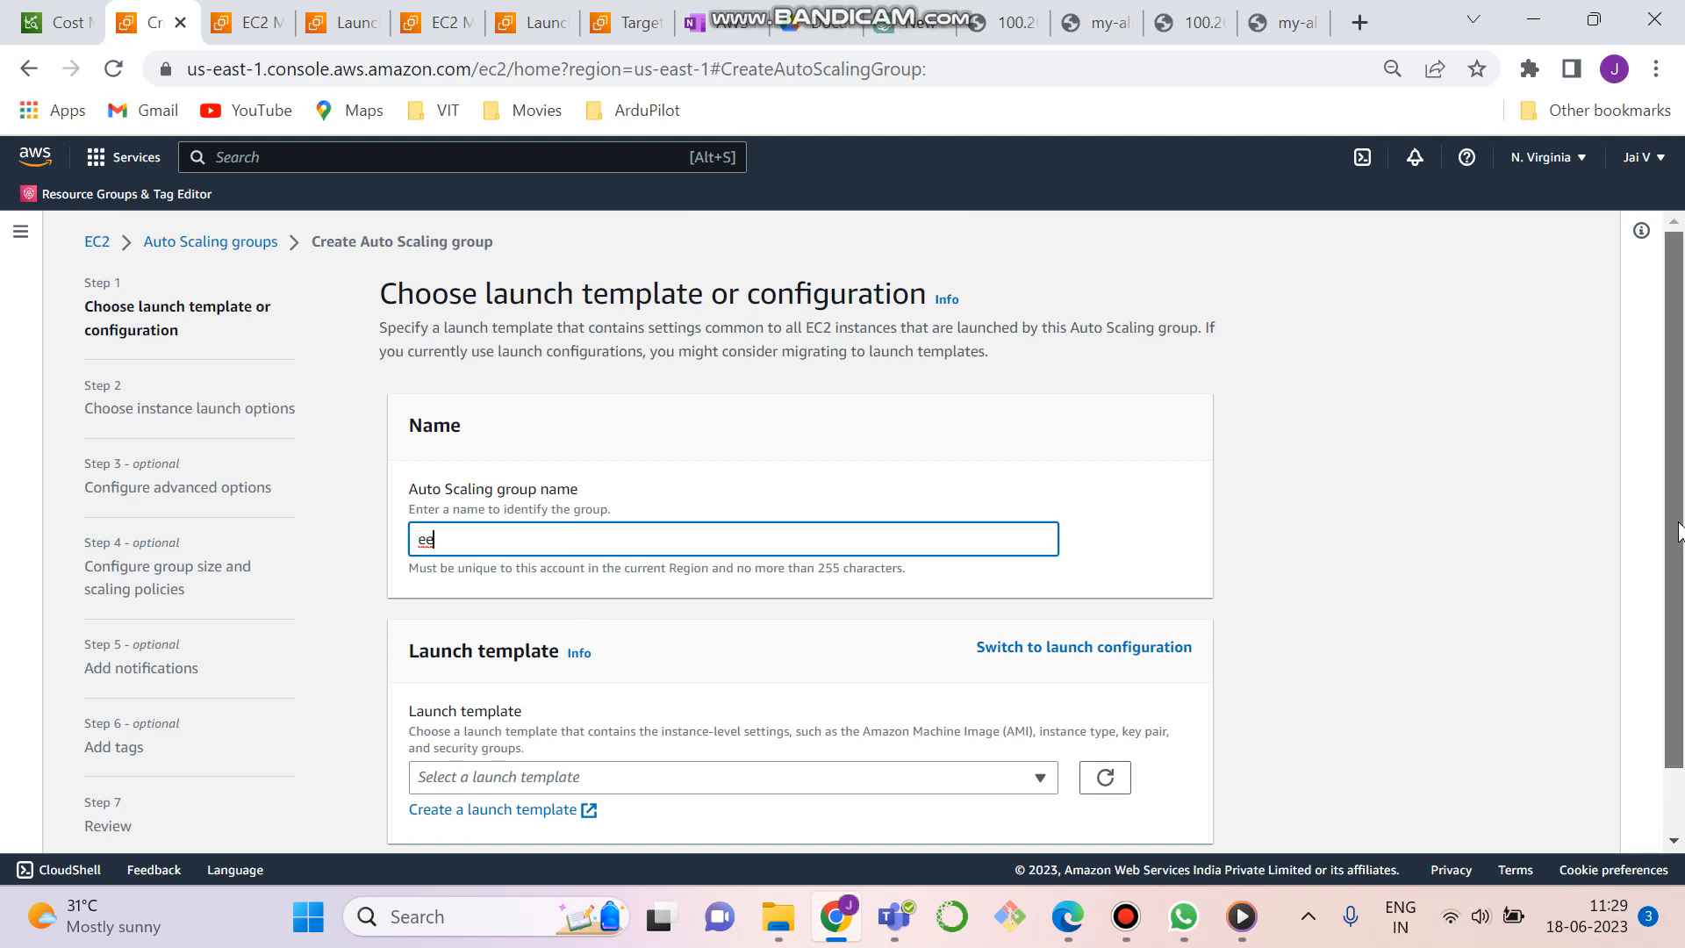
# Check the existing launch templates available for the new Auto Scaling group
pyautogui.scroll(-1, 1680, 636)
pyautogui.click(1018, 702)
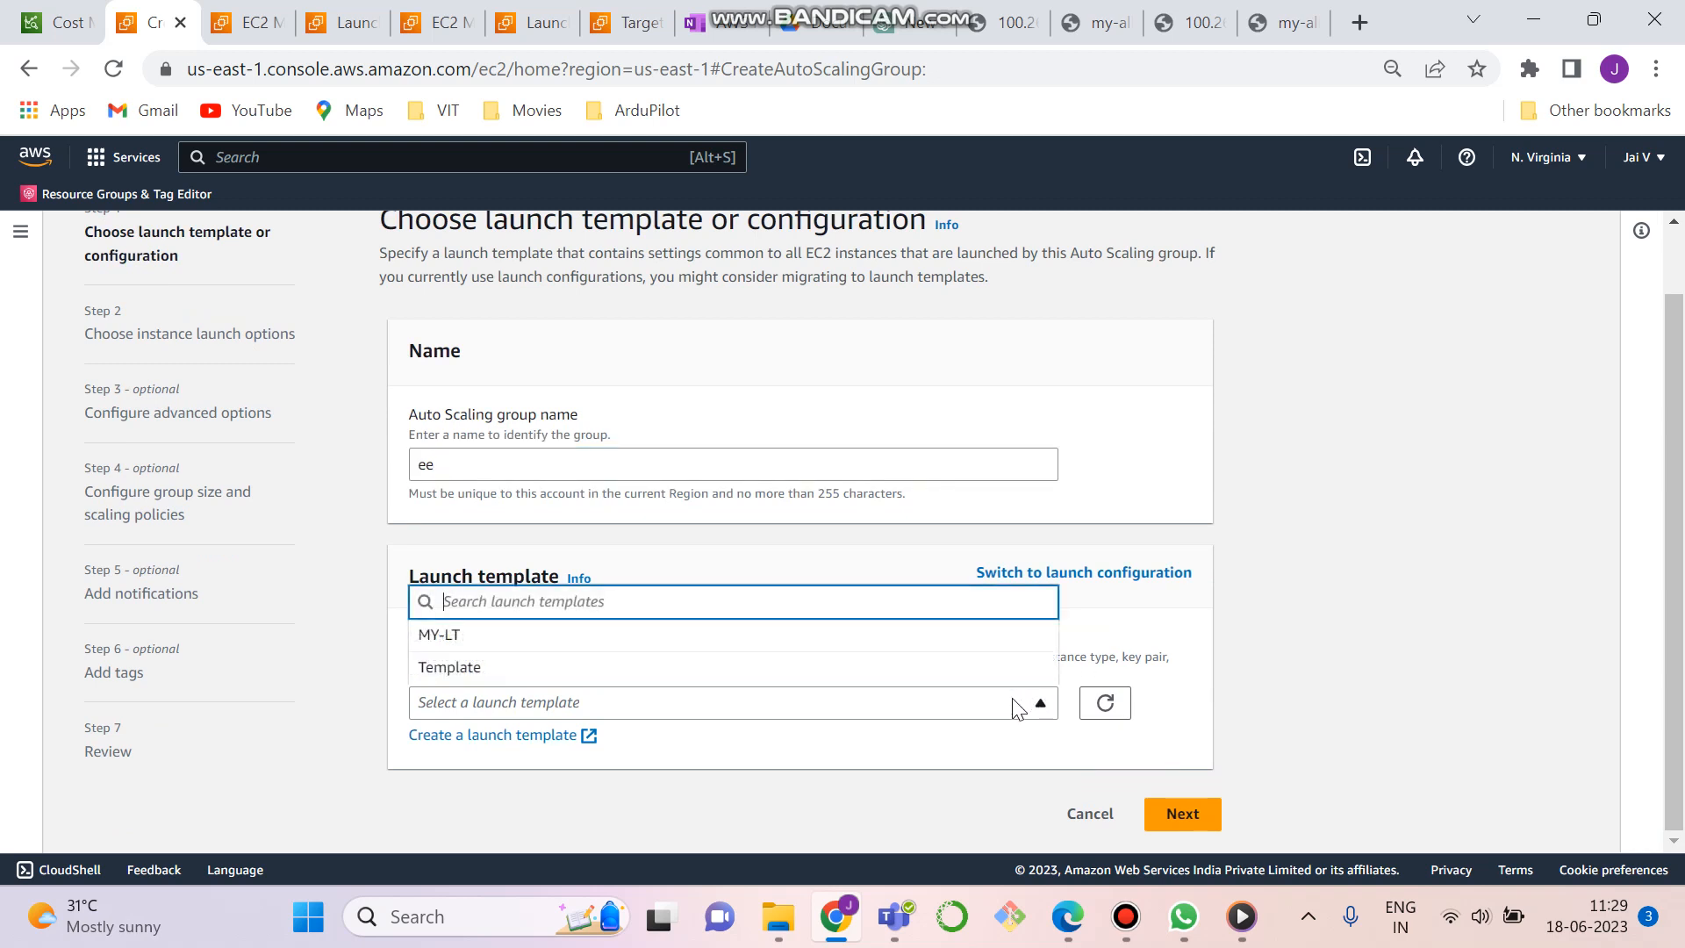
pyautogui.click(1250, 650)
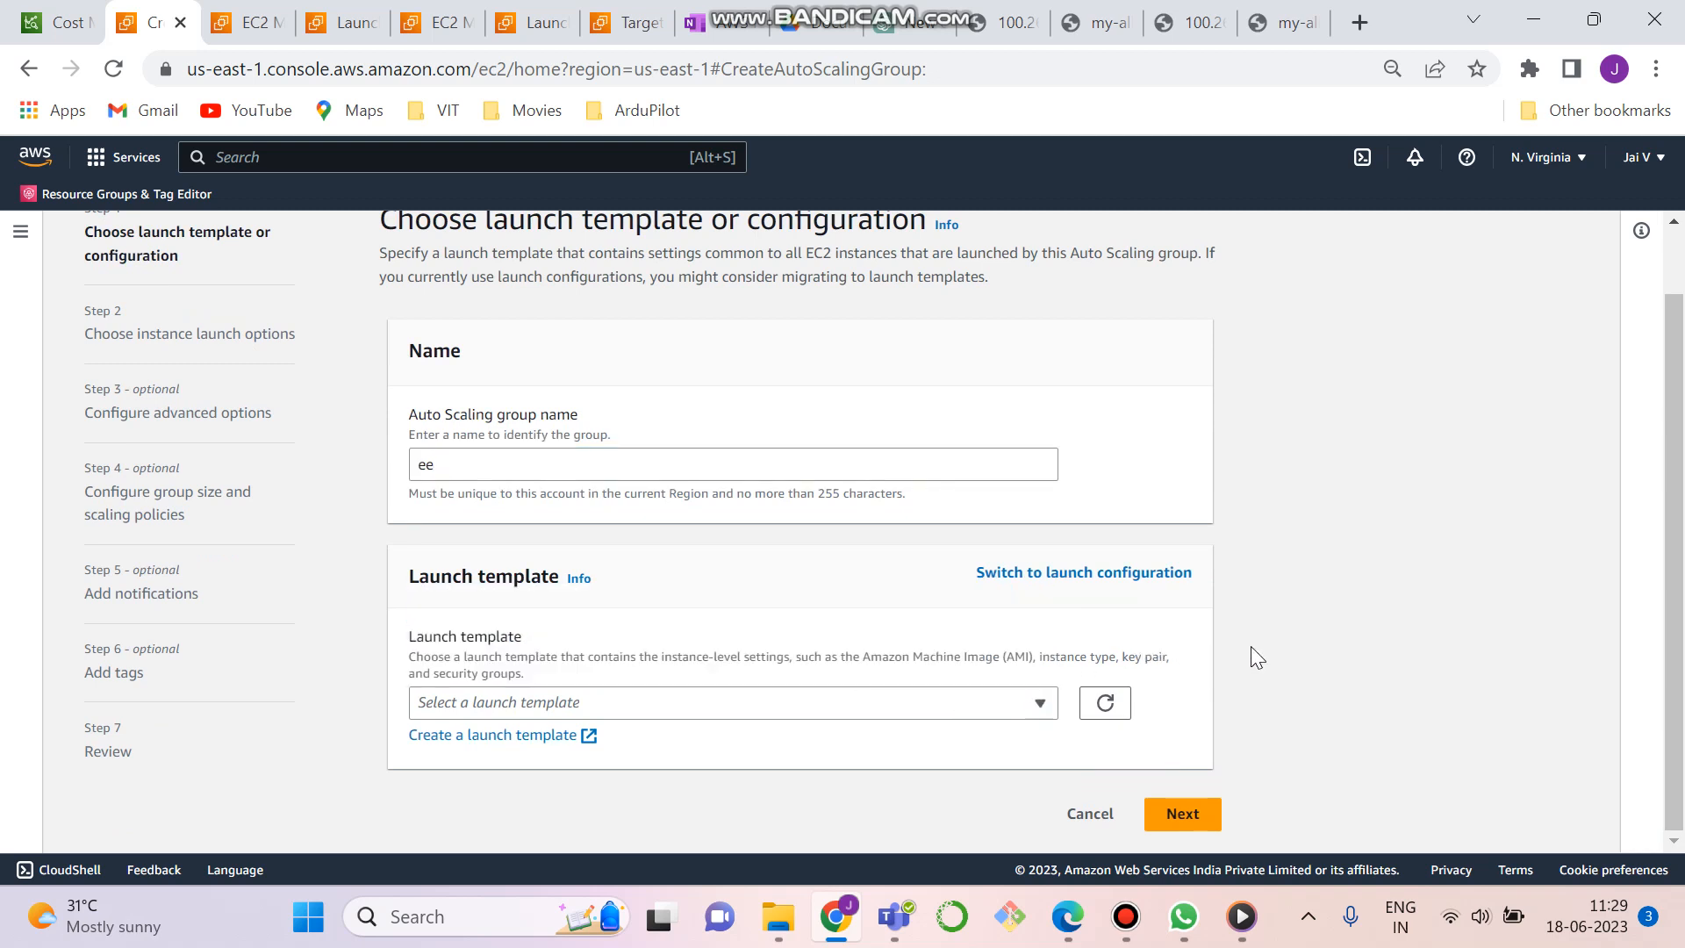
# Start a new launch template for the group, with gg as both its name and its version description
pyautogui.click(464, 739)
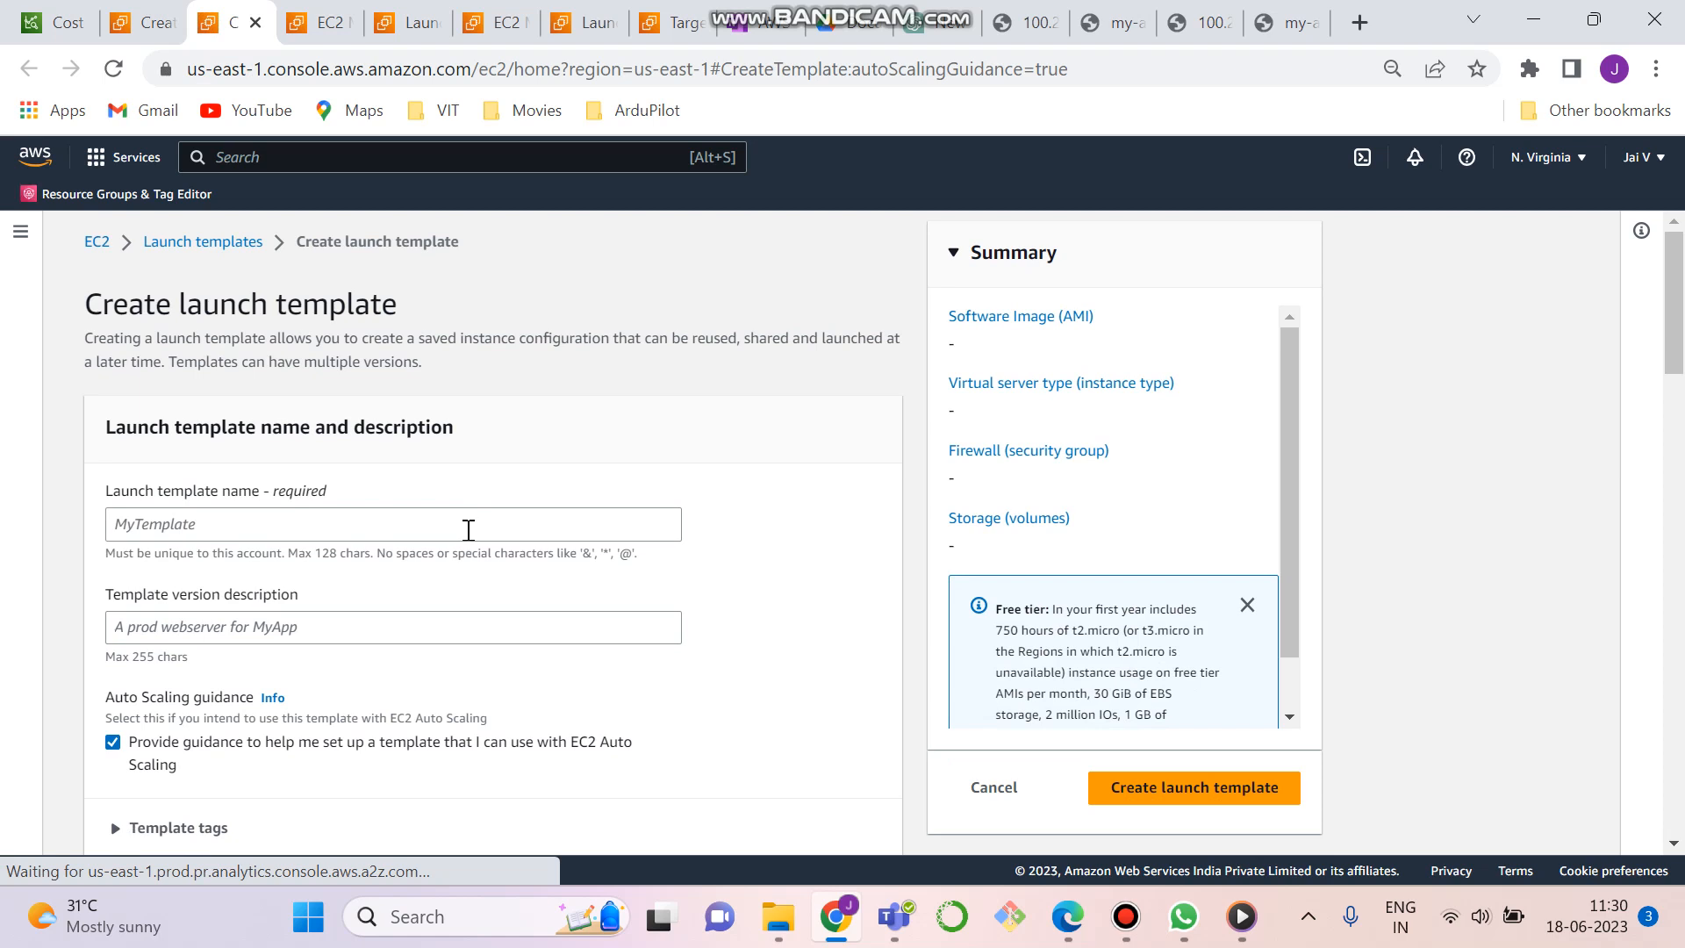
pyautogui.click(467, 530)
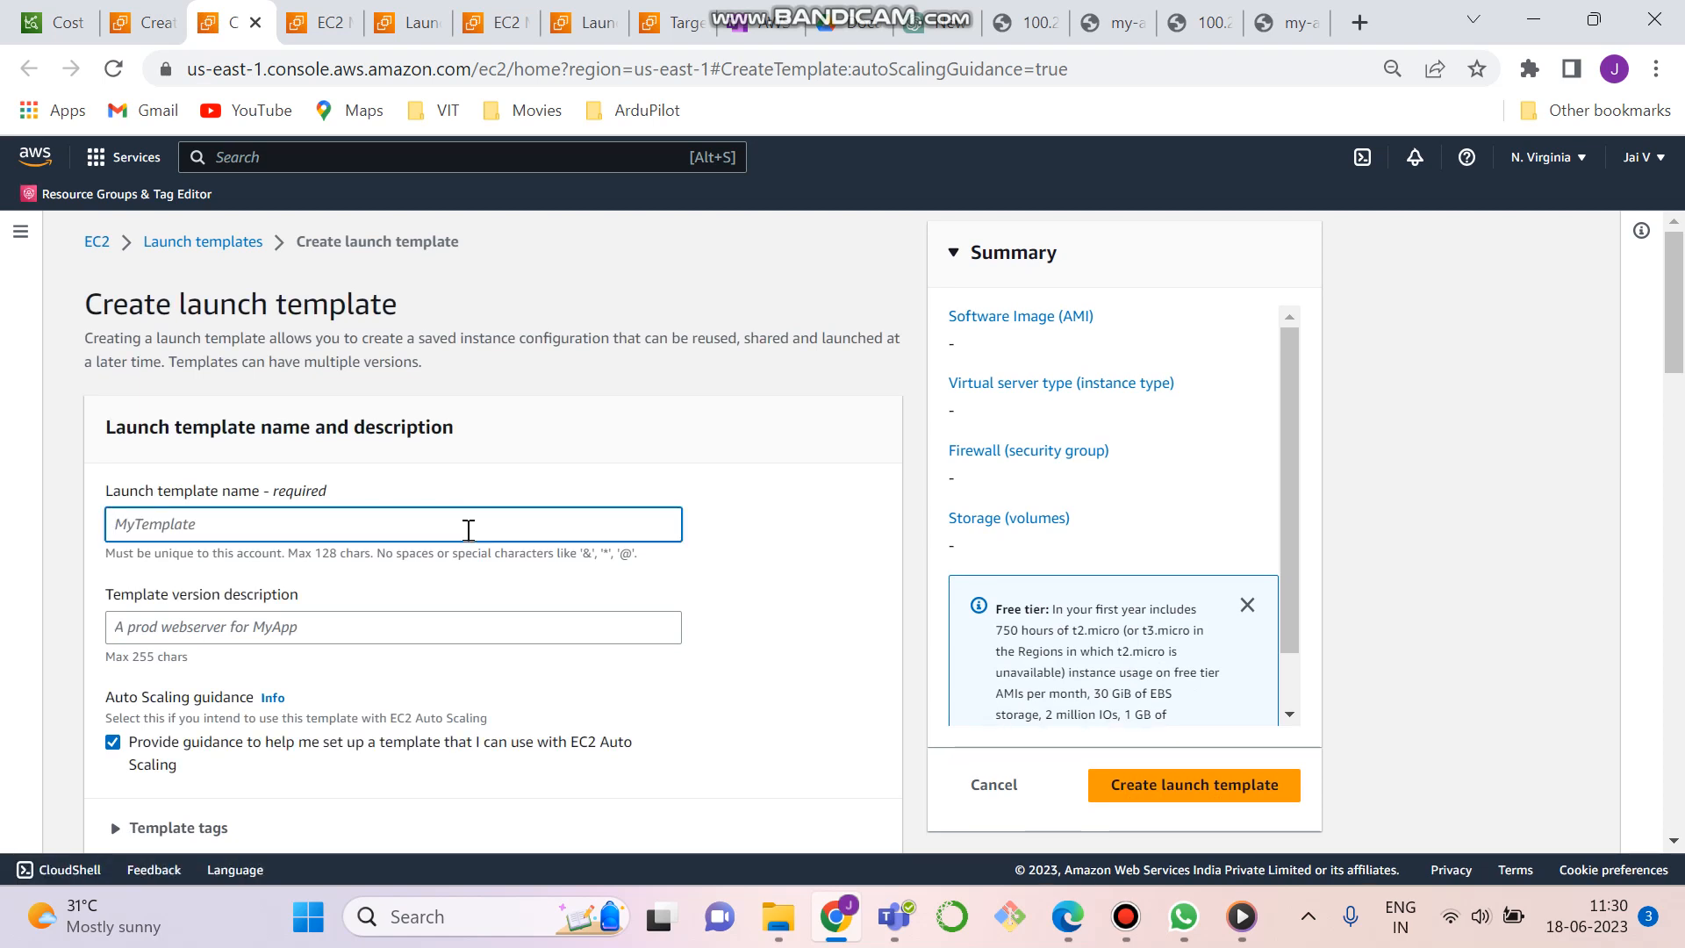
pyautogui.write('gg')
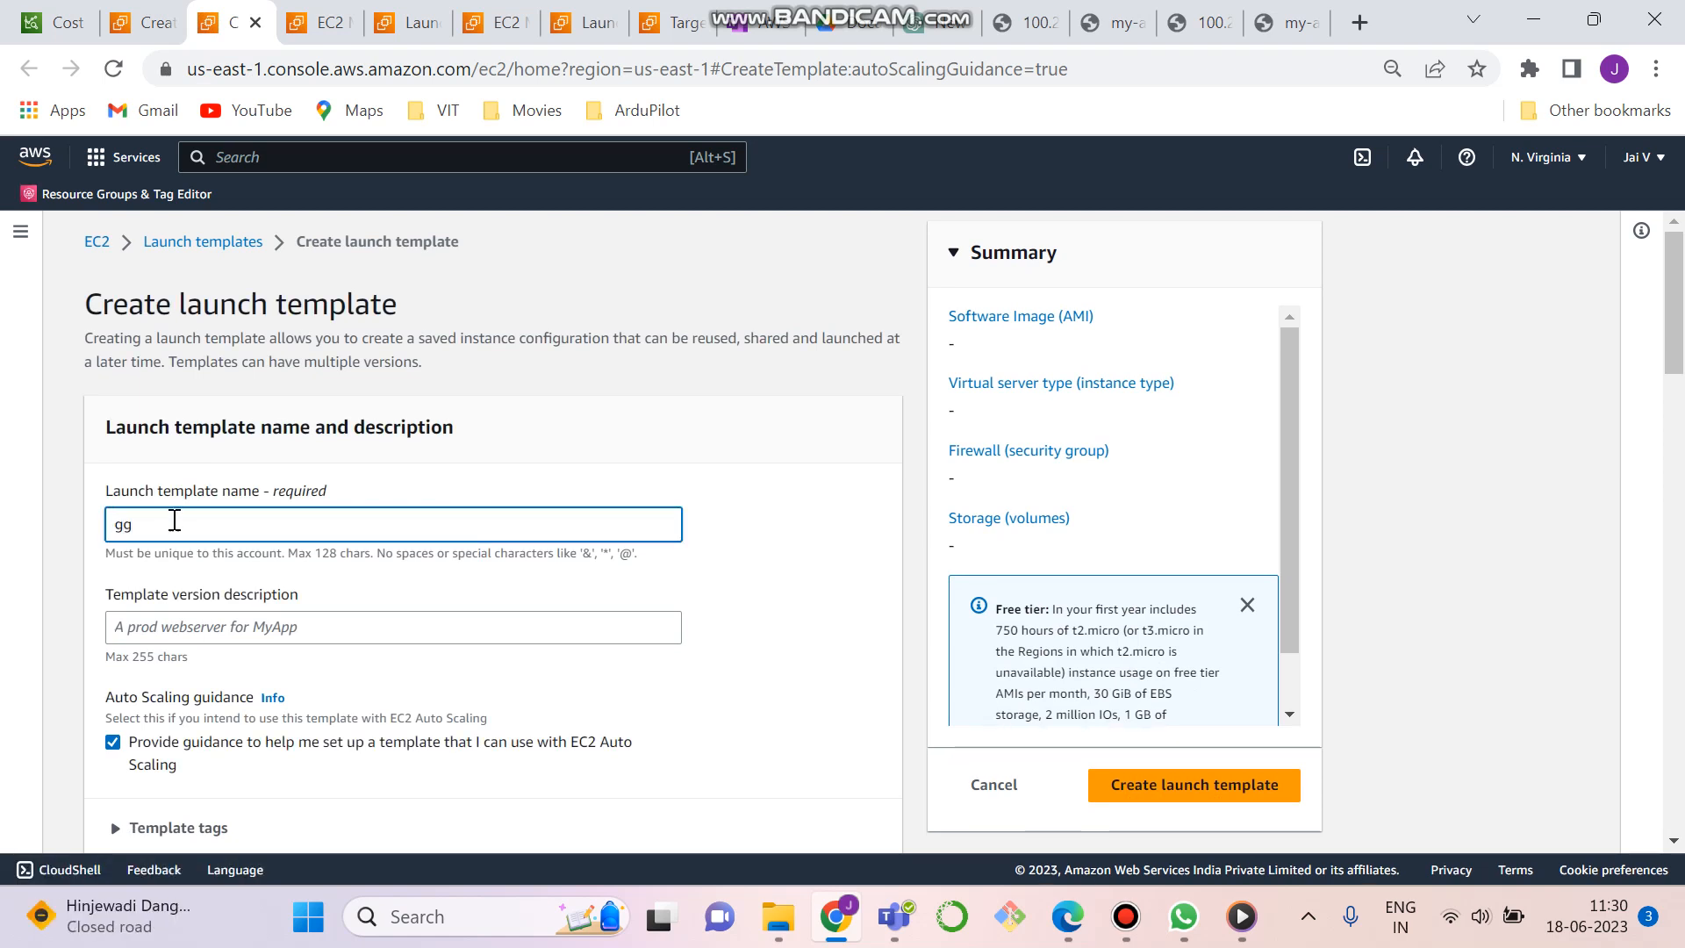
pyautogui.moveTo(172, 530); pyautogui.dragTo(97, 543)
pyautogui.click(190, 638)
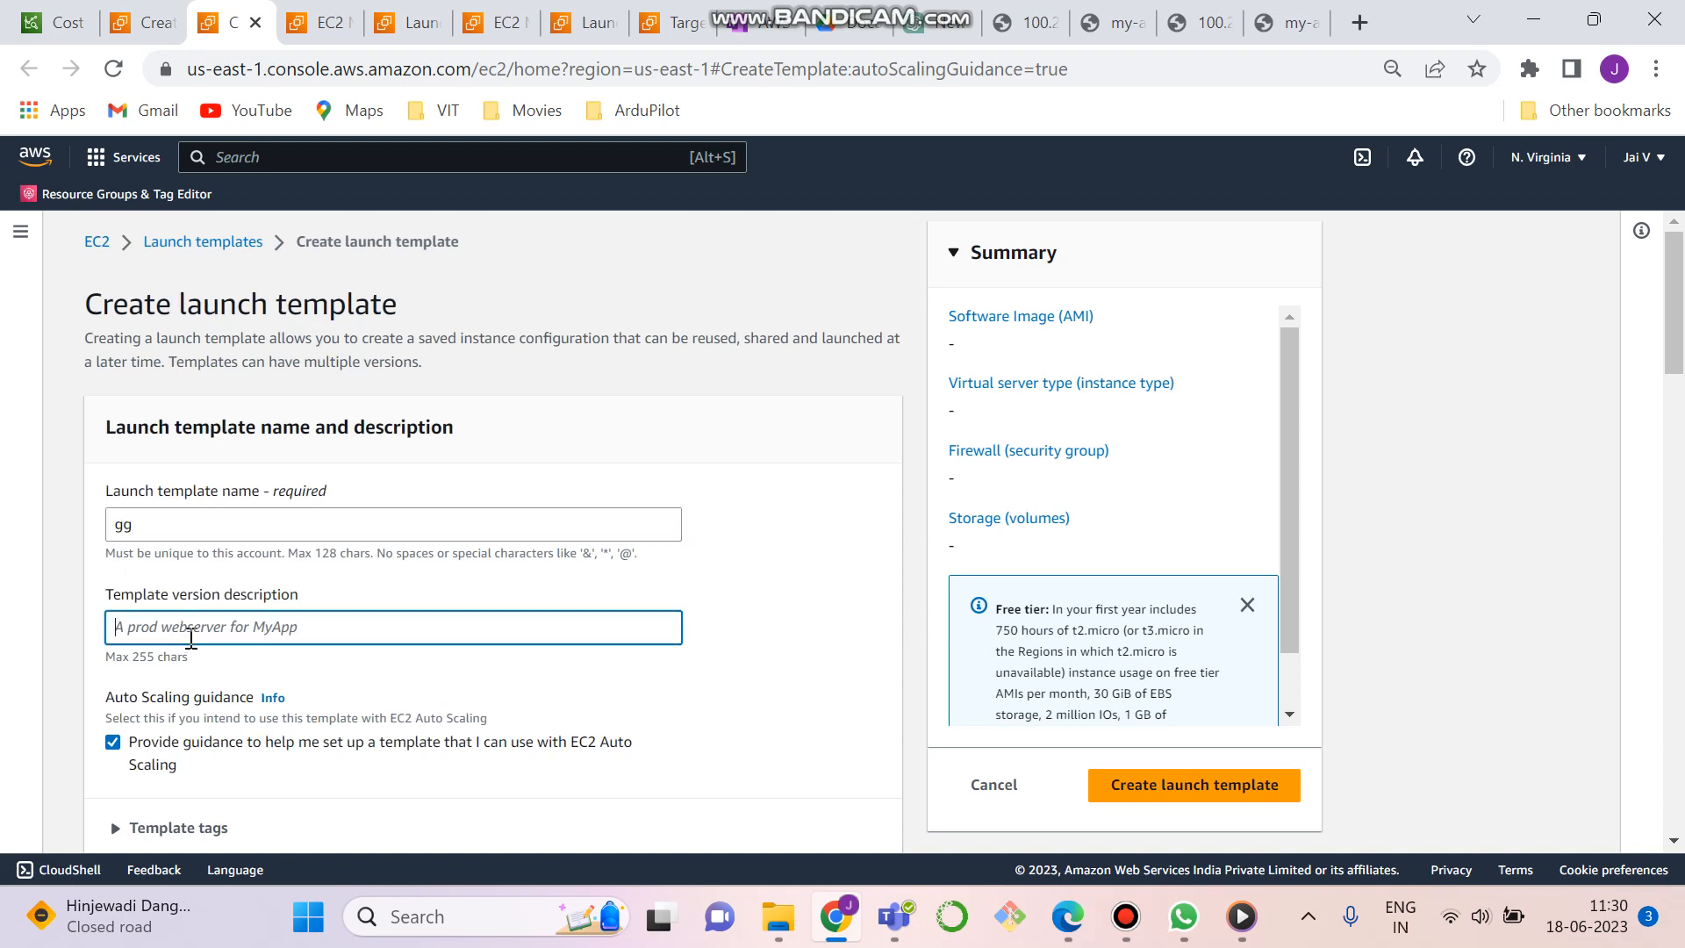
pyautogui.write('gg')
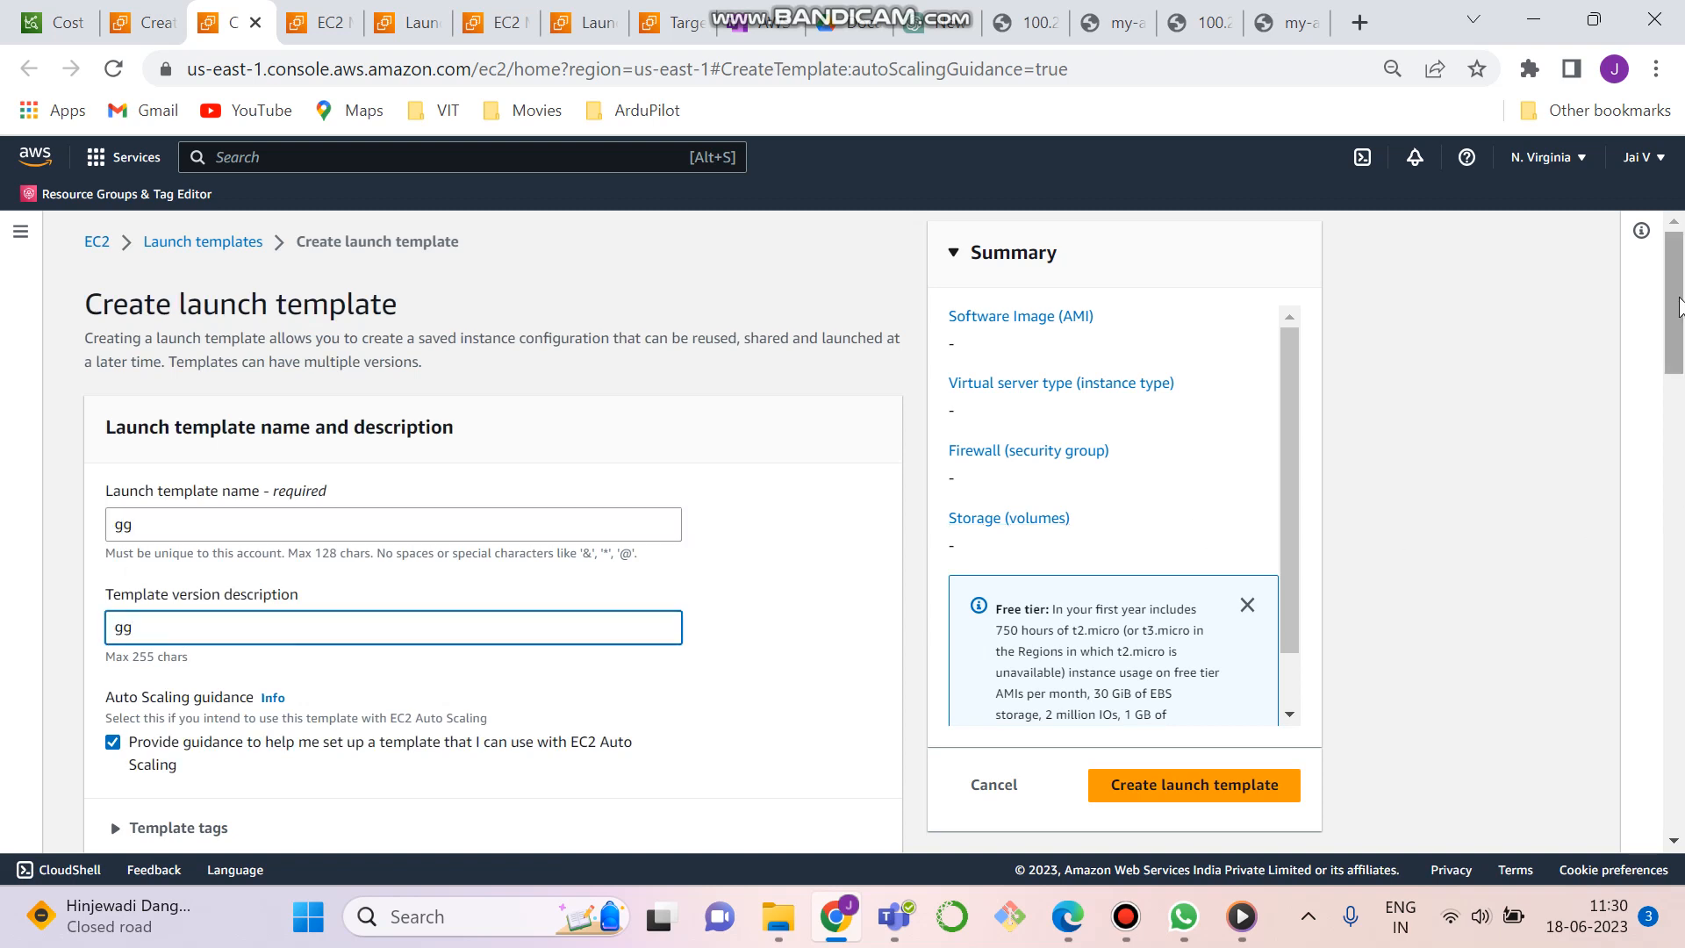
# Base the launch template on the AMI currently in use and set its instance type to t2.micro
pyautogui.moveTo(1678, 307); pyautogui.dragTo(1673, 479)
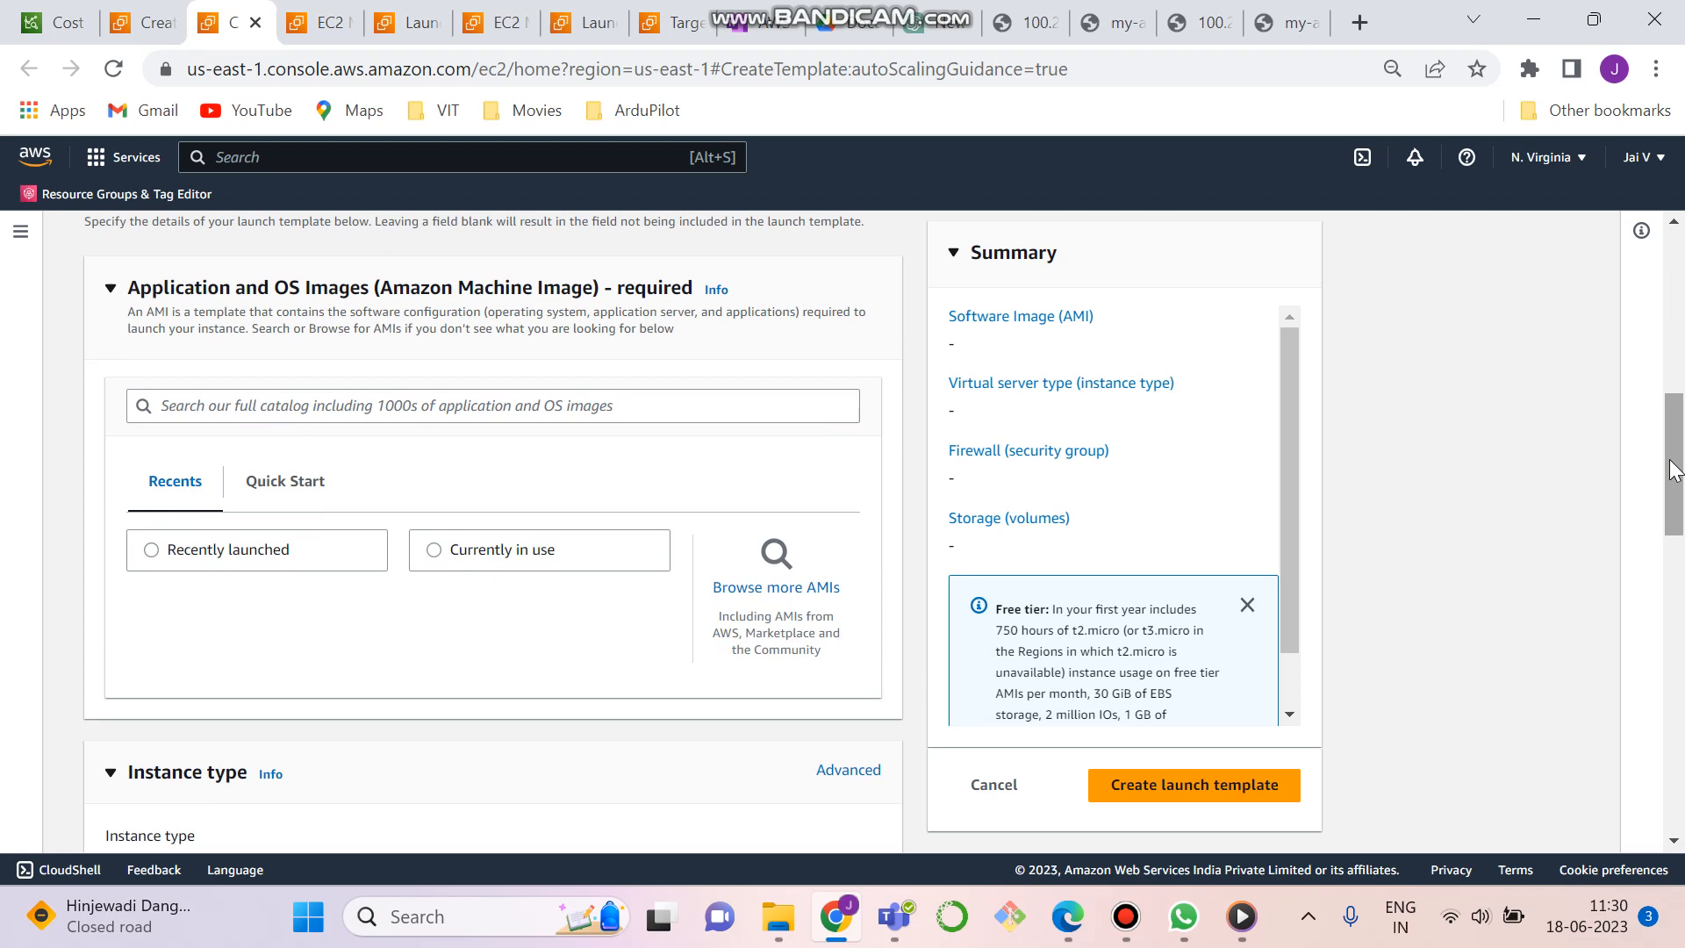
pyautogui.click(435, 553)
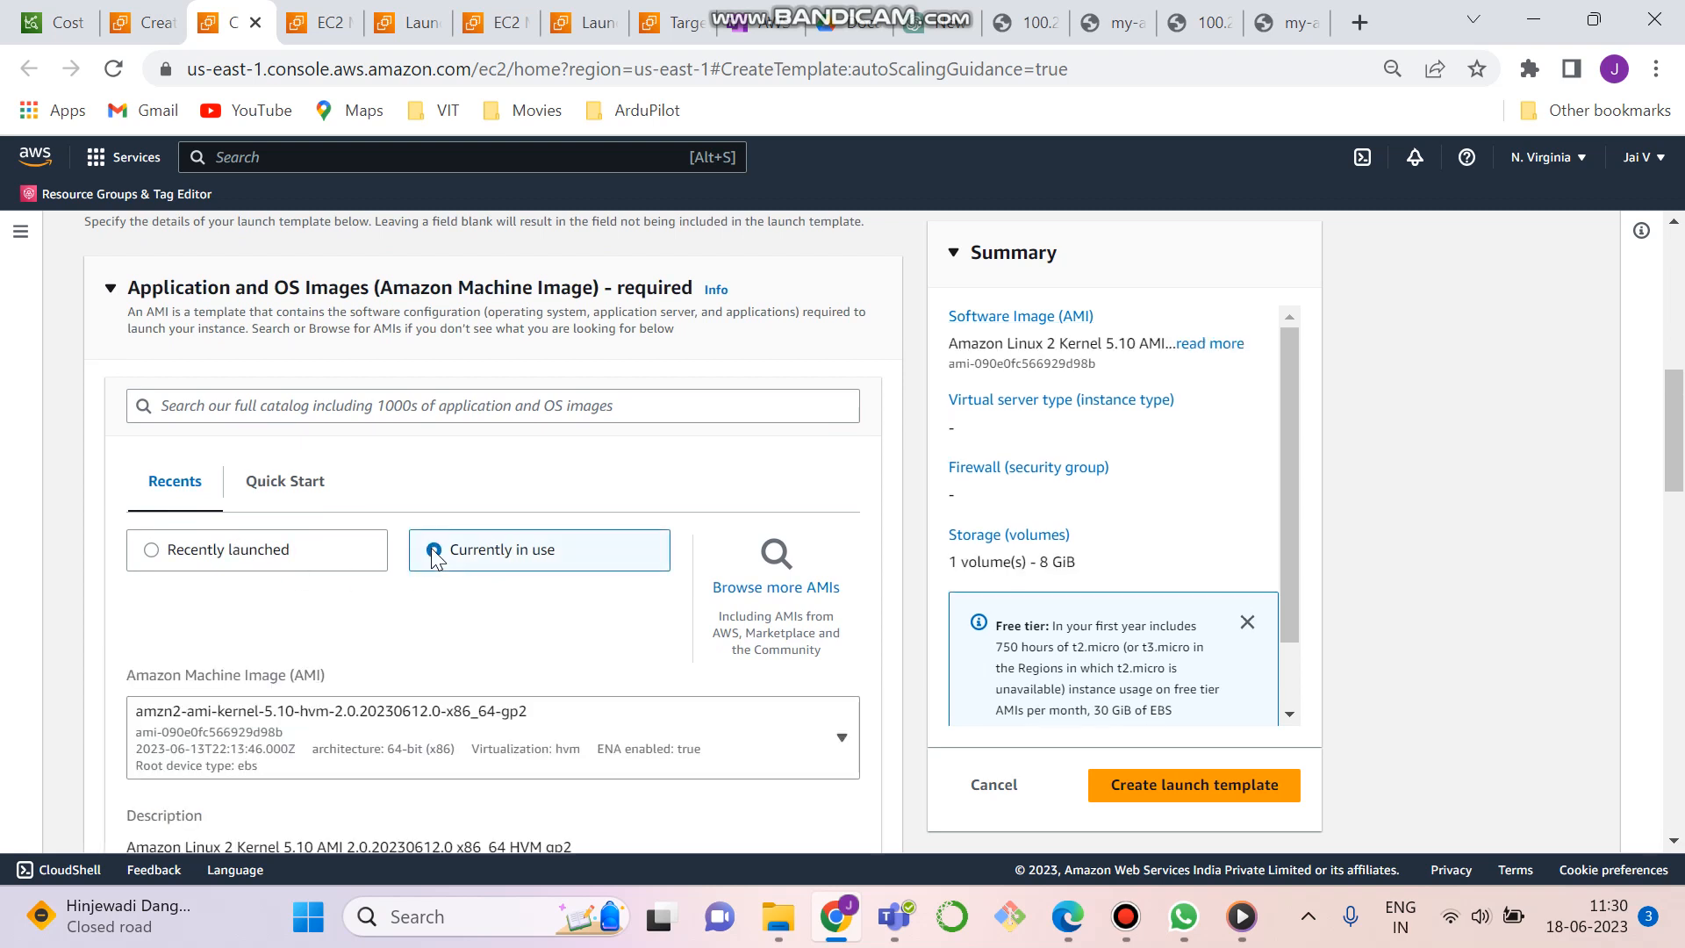
pyautogui.moveTo(1673, 442); pyautogui.dragTo(1681, 552)
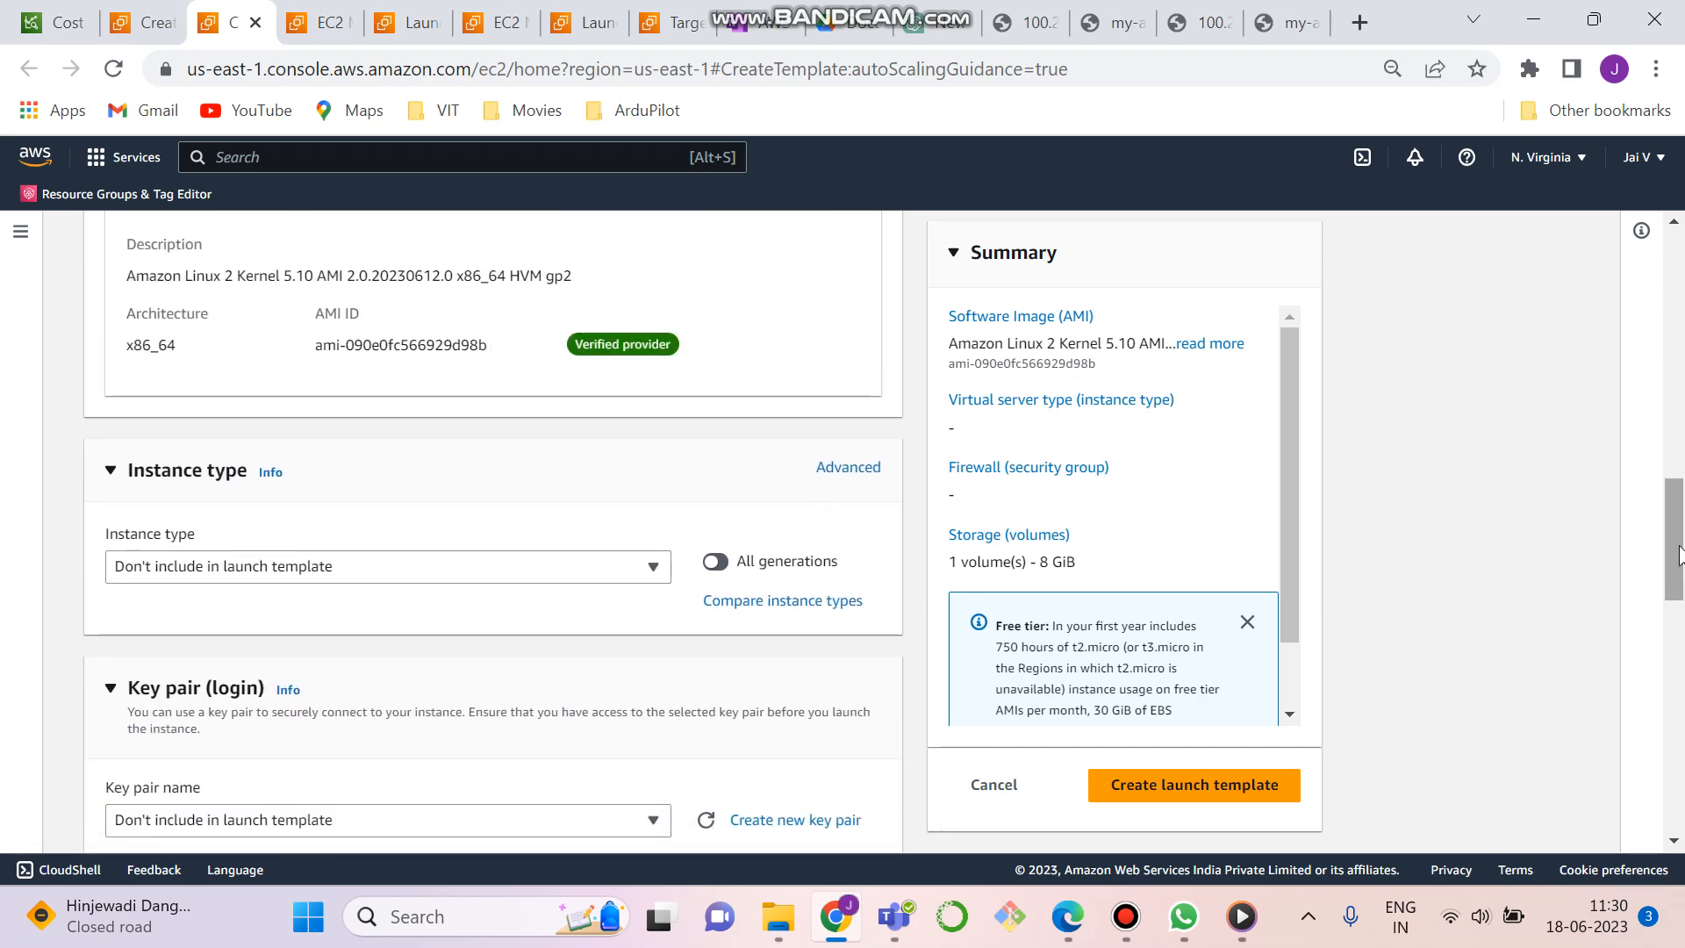
pyautogui.click(414, 584)
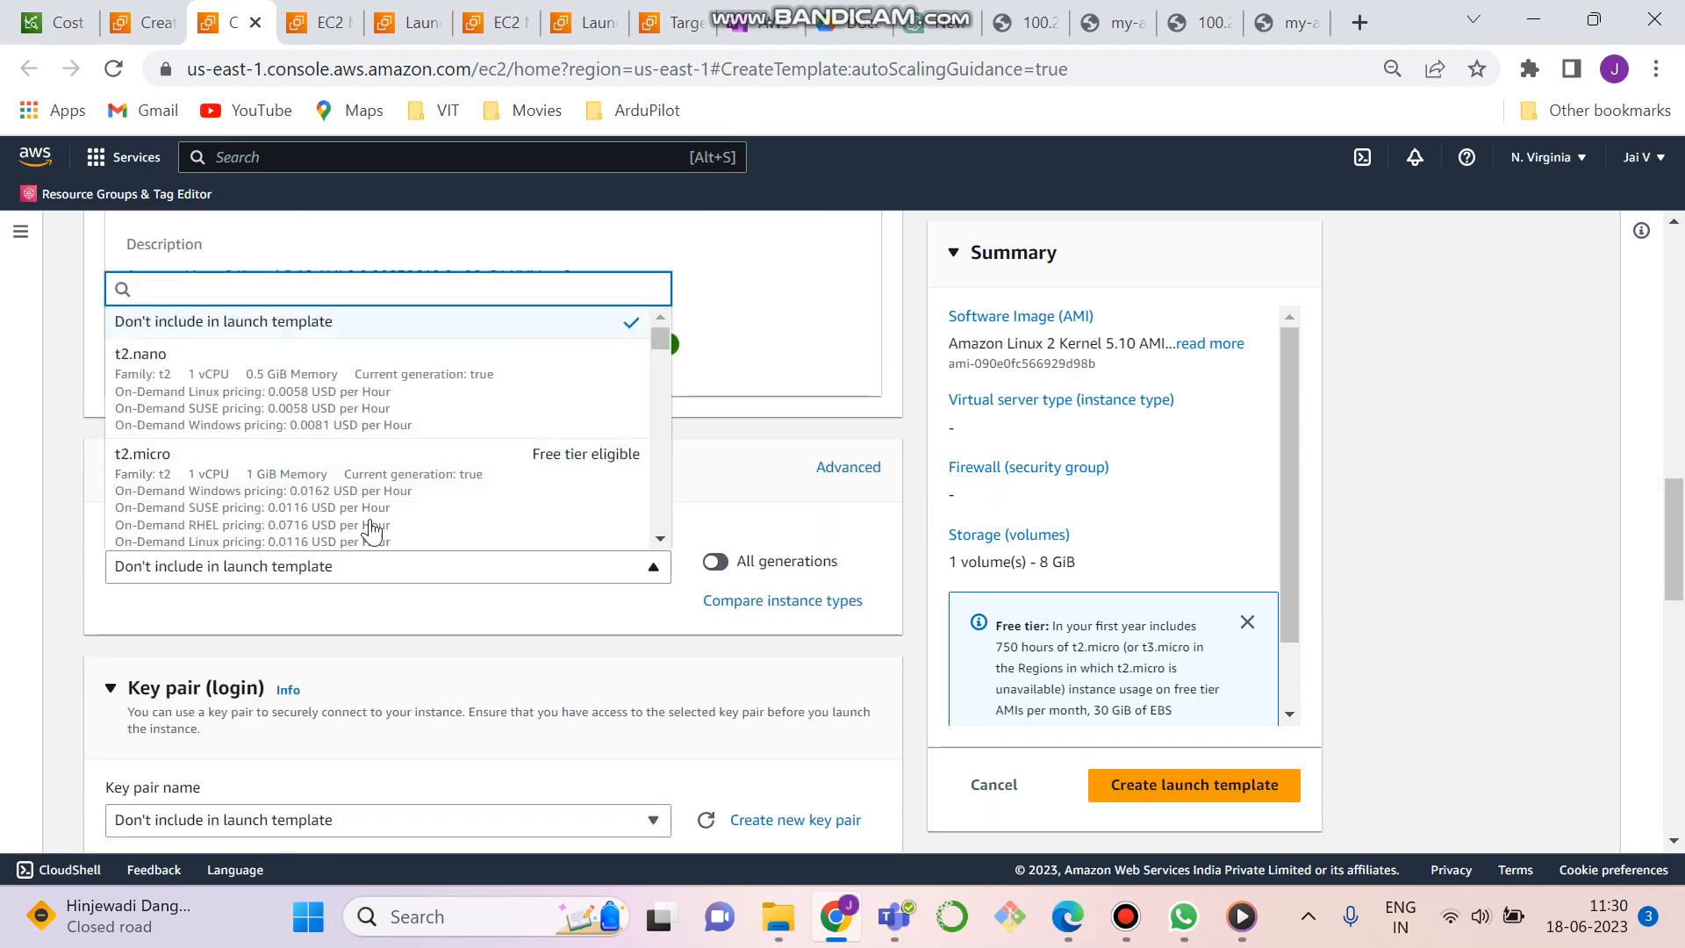
pyautogui.click(337, 491)
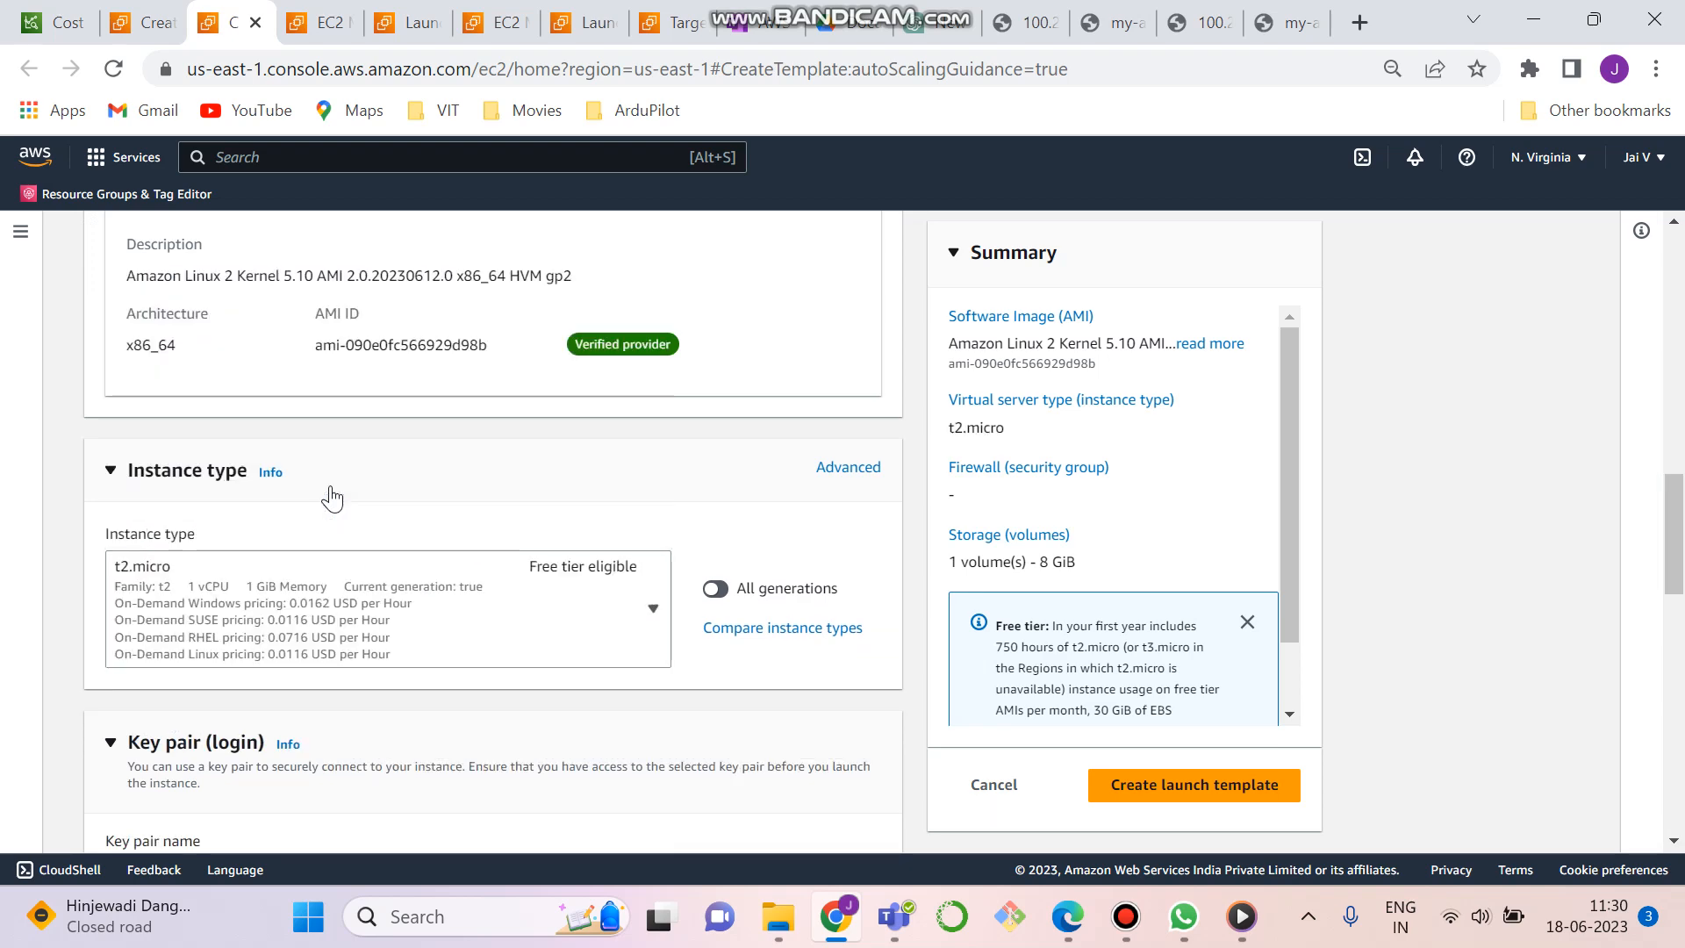
# Look through the subnet options and assign the existing My_SG security group to the launch template
pyautogui.moveTo(1678, 566); pyautogui.dragTo(1680, 681)
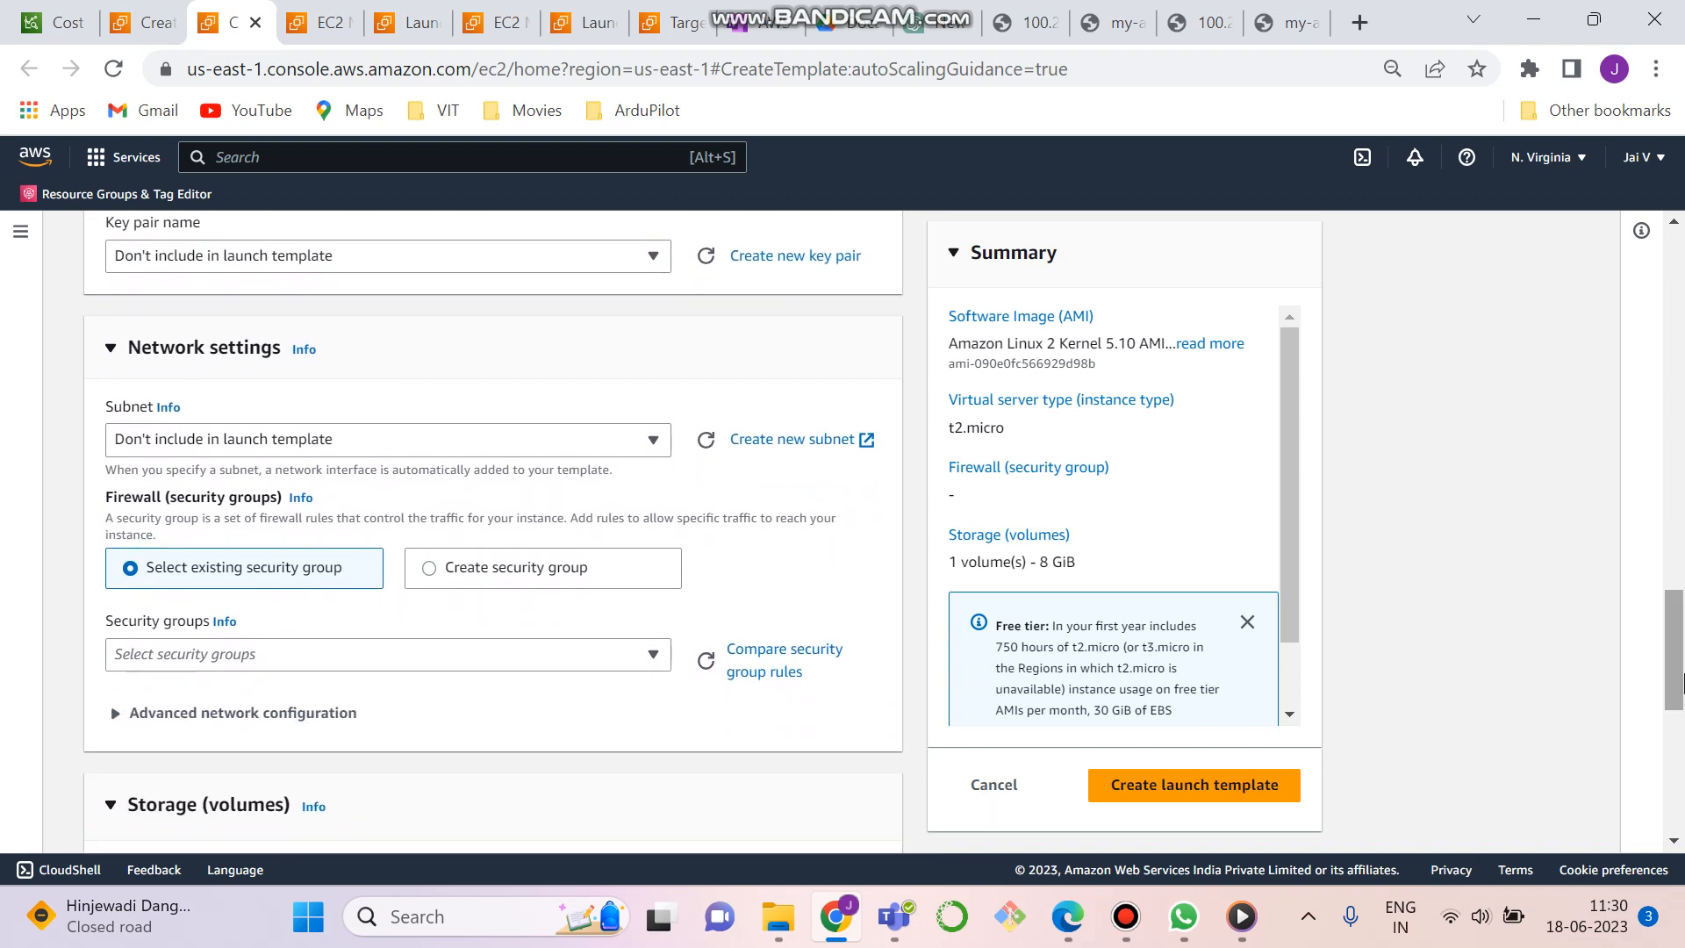
pyautogui.click(515, 449)
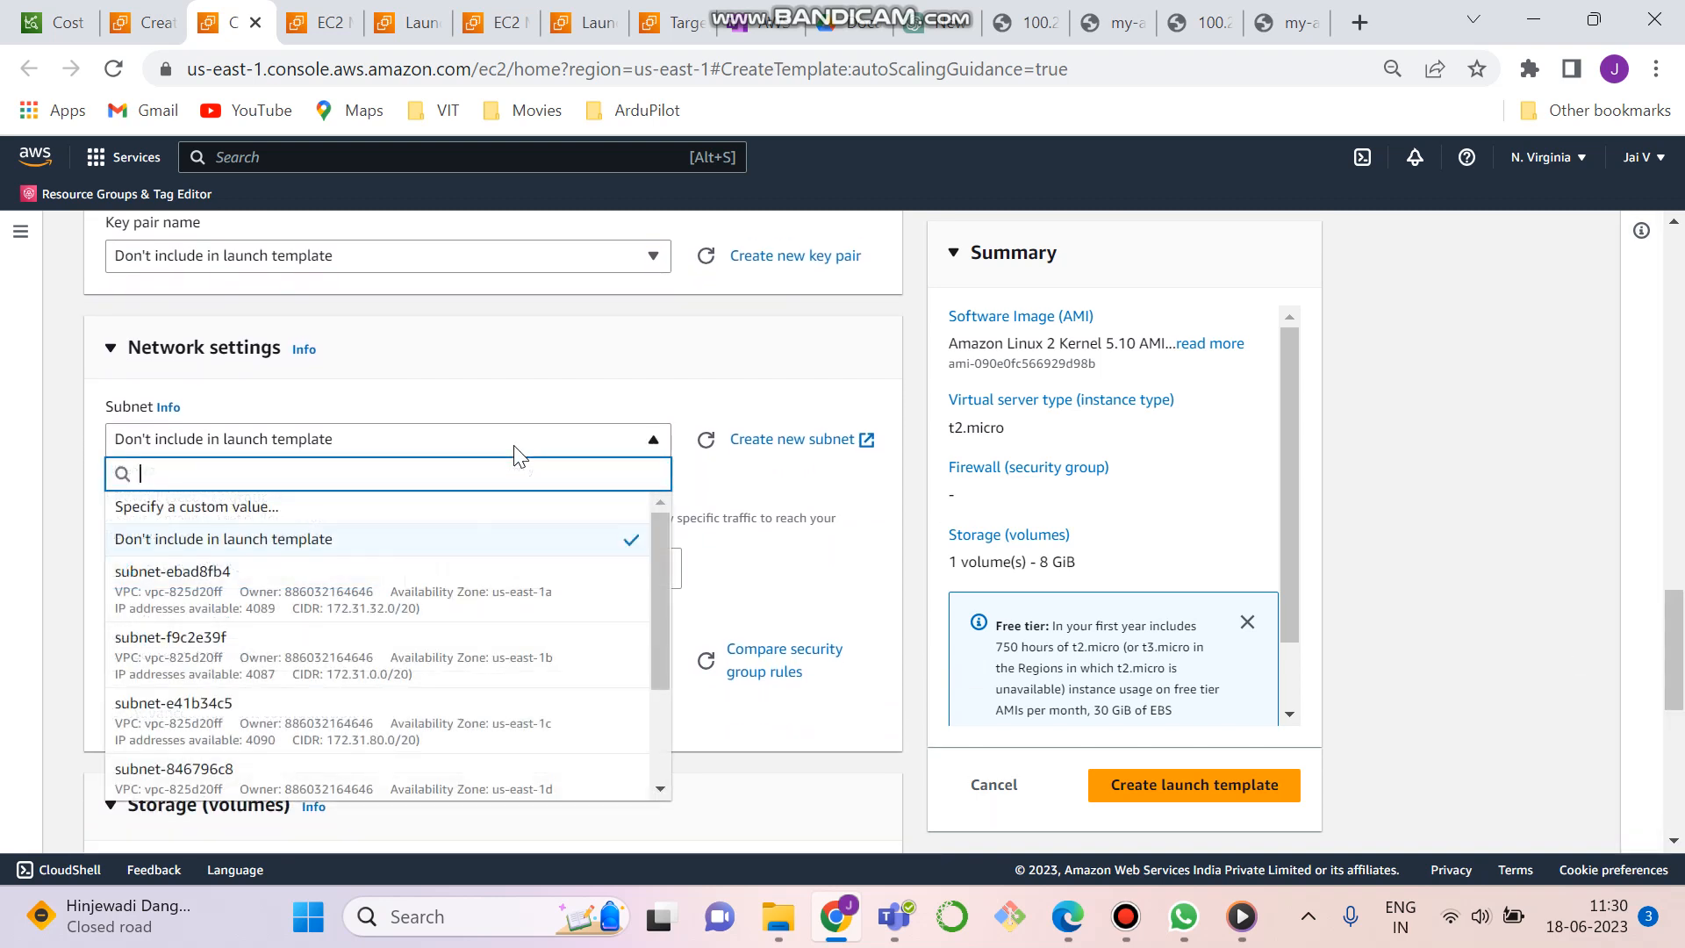
pyautogui.click(634, 395)
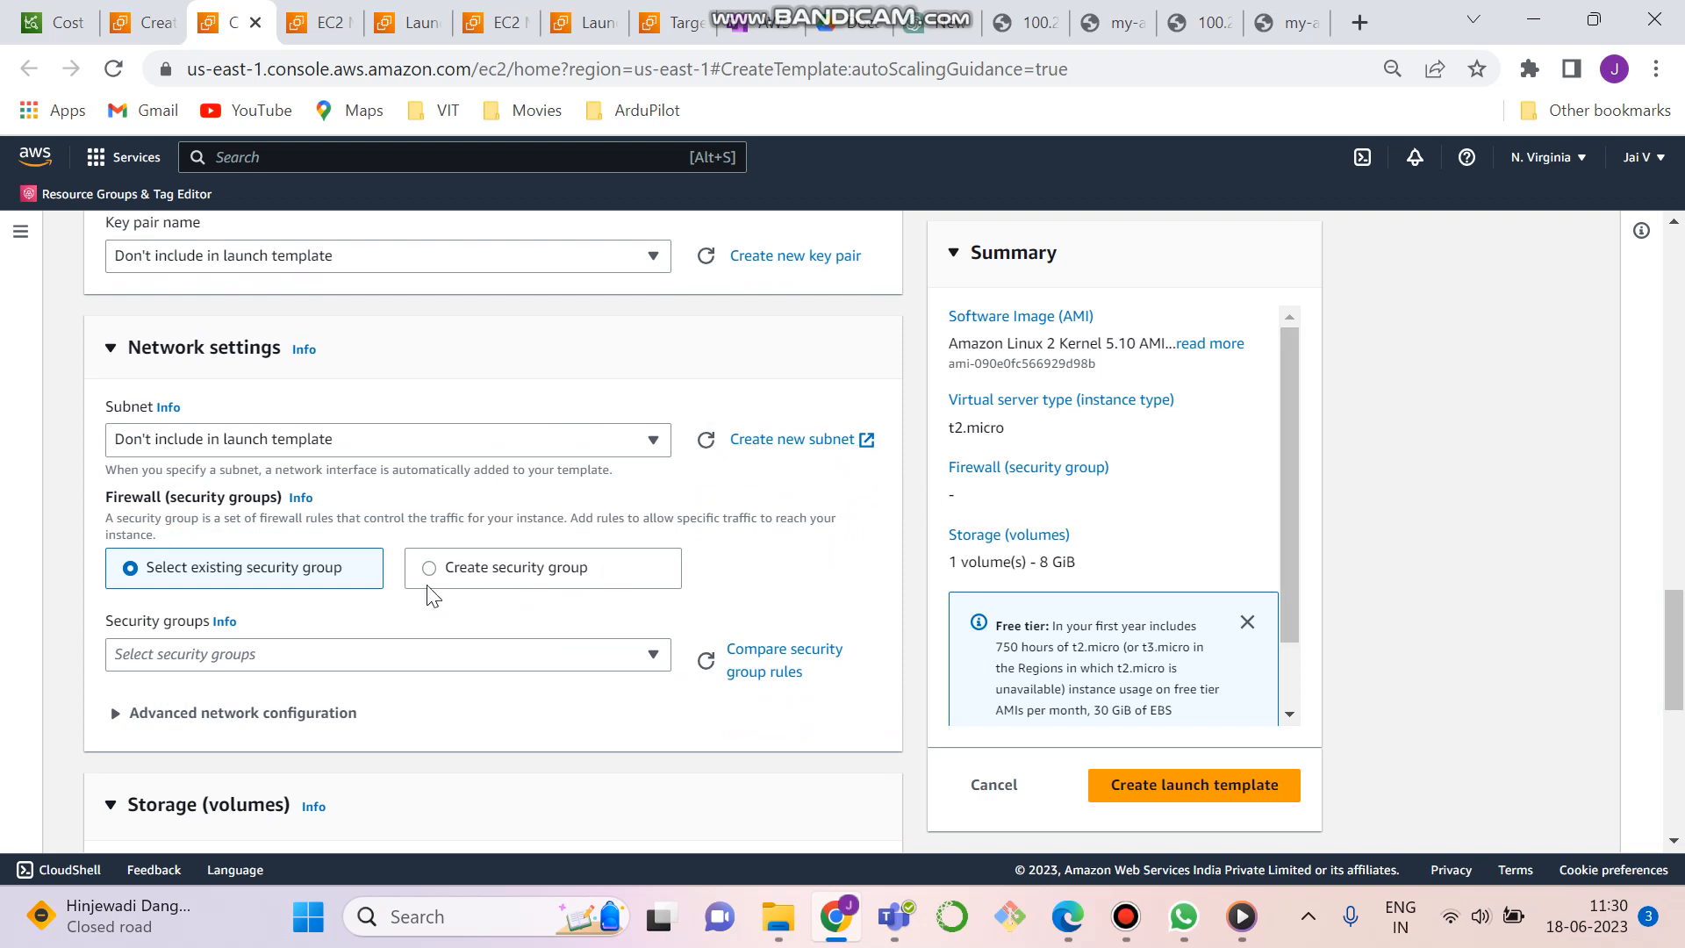
pyautogui.click(392, 669)
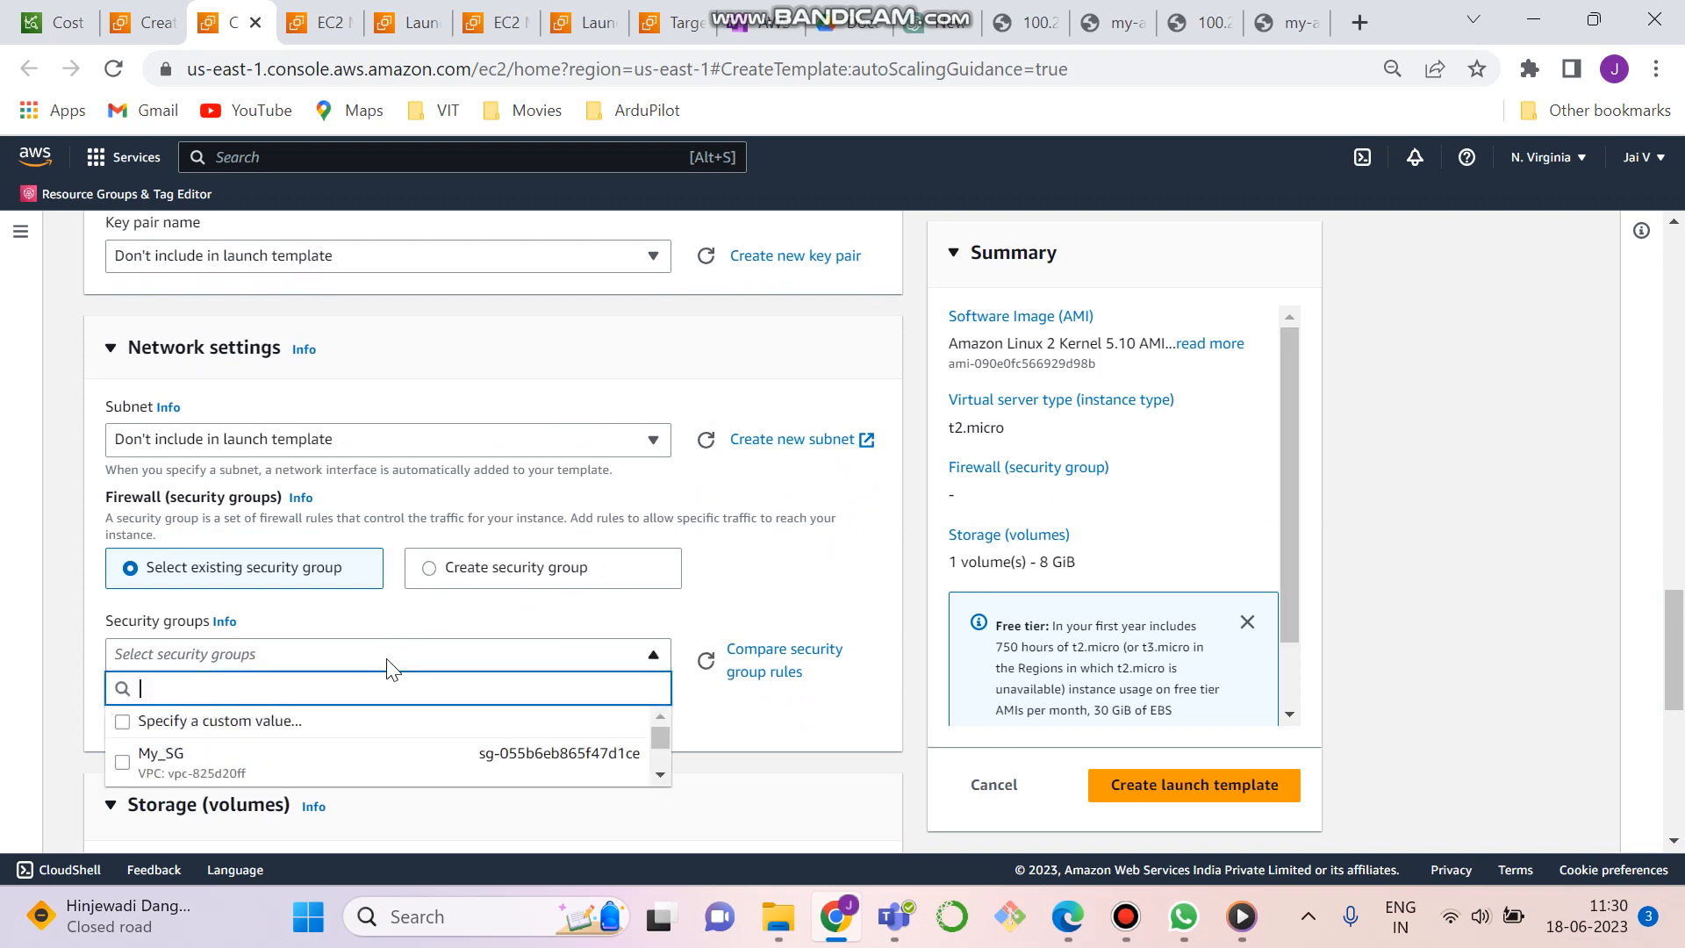
pyautogui.click(383, 776)
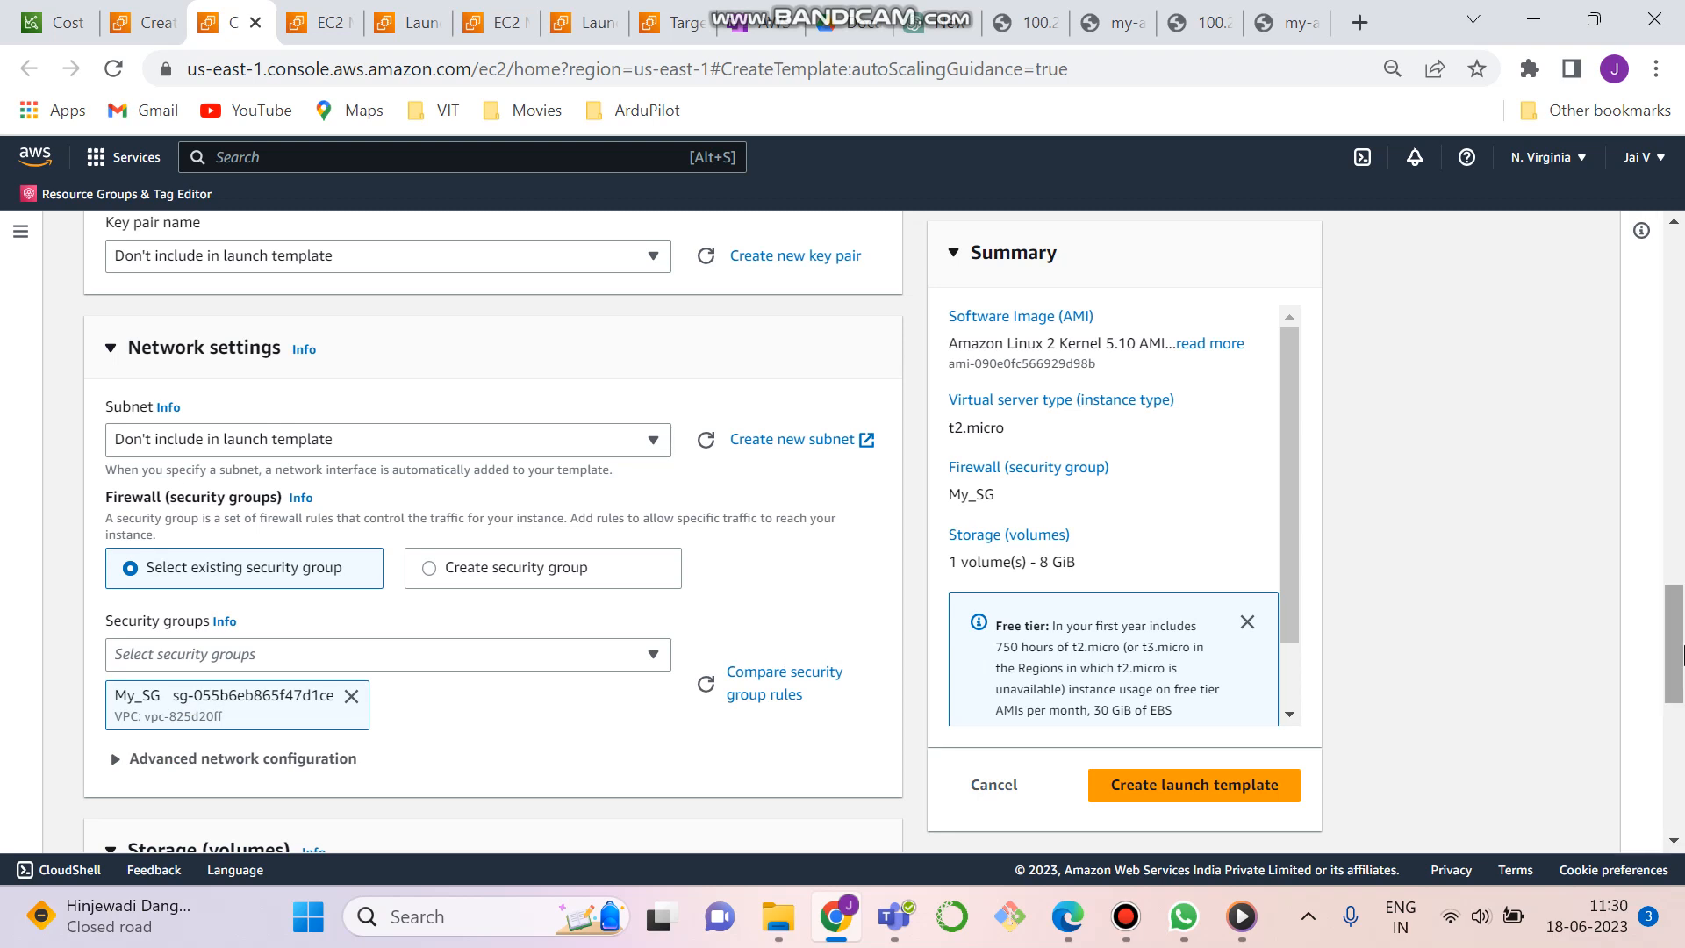
# Copy the instance user data bash script from the OneNote ELB and ASG notes into the launch template's advanced User data field
pyautogui.moveTo(1682, 654); pyautogui.dragTo(1683, 794)
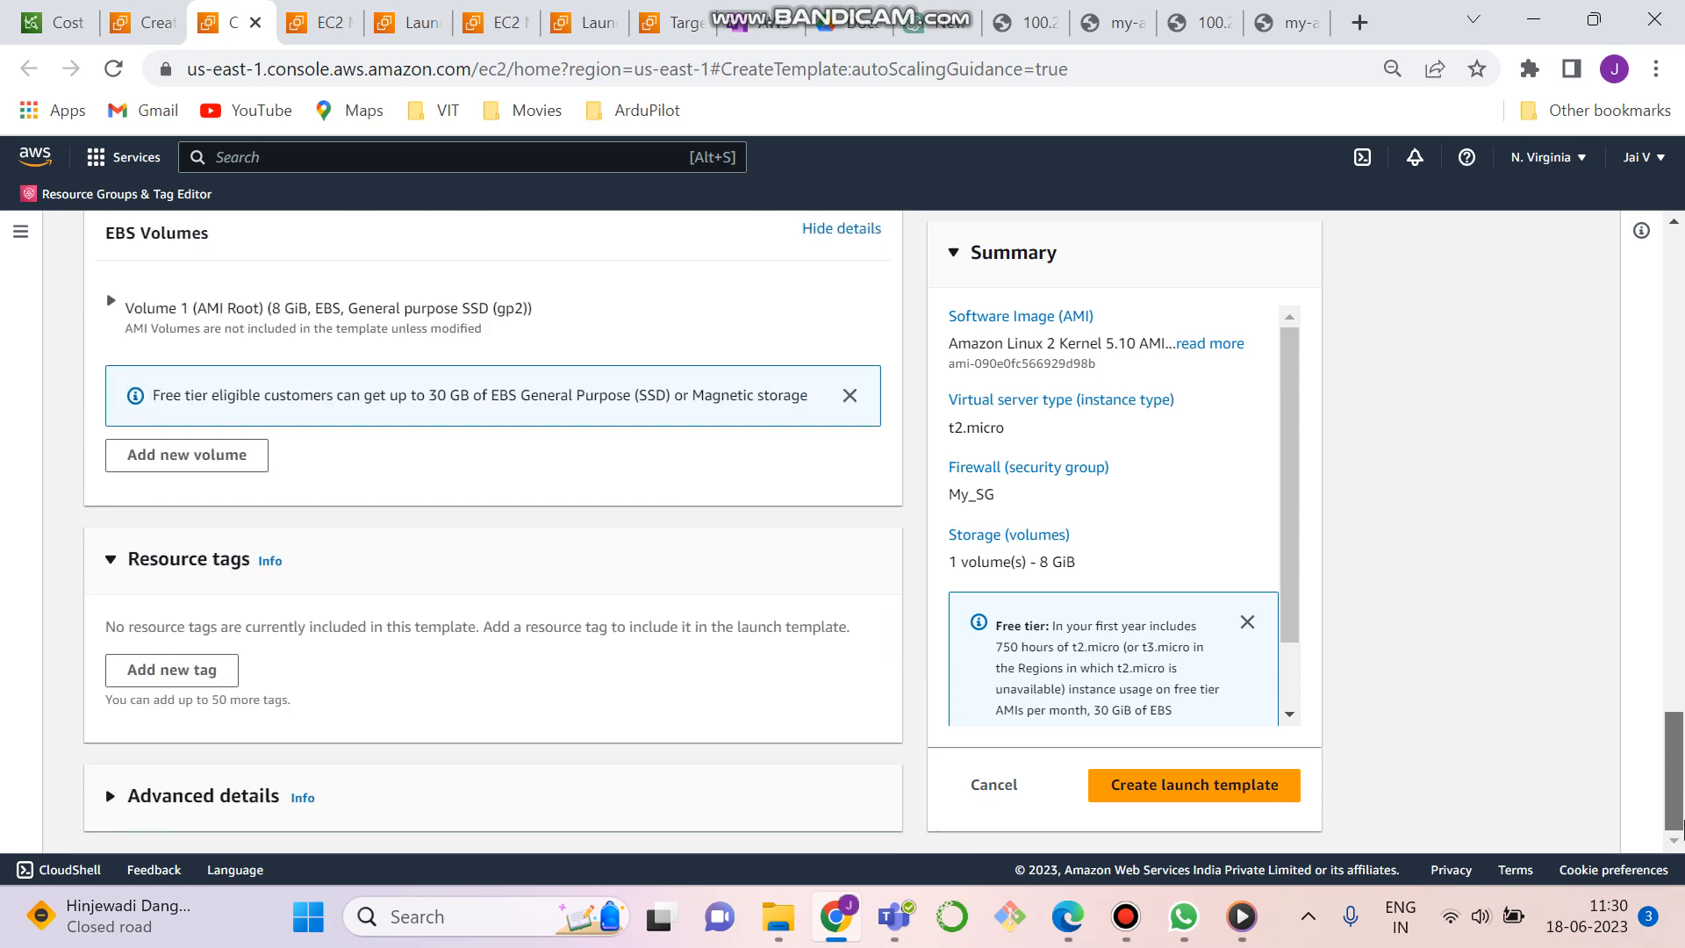
pyautogui.click(264, 802)
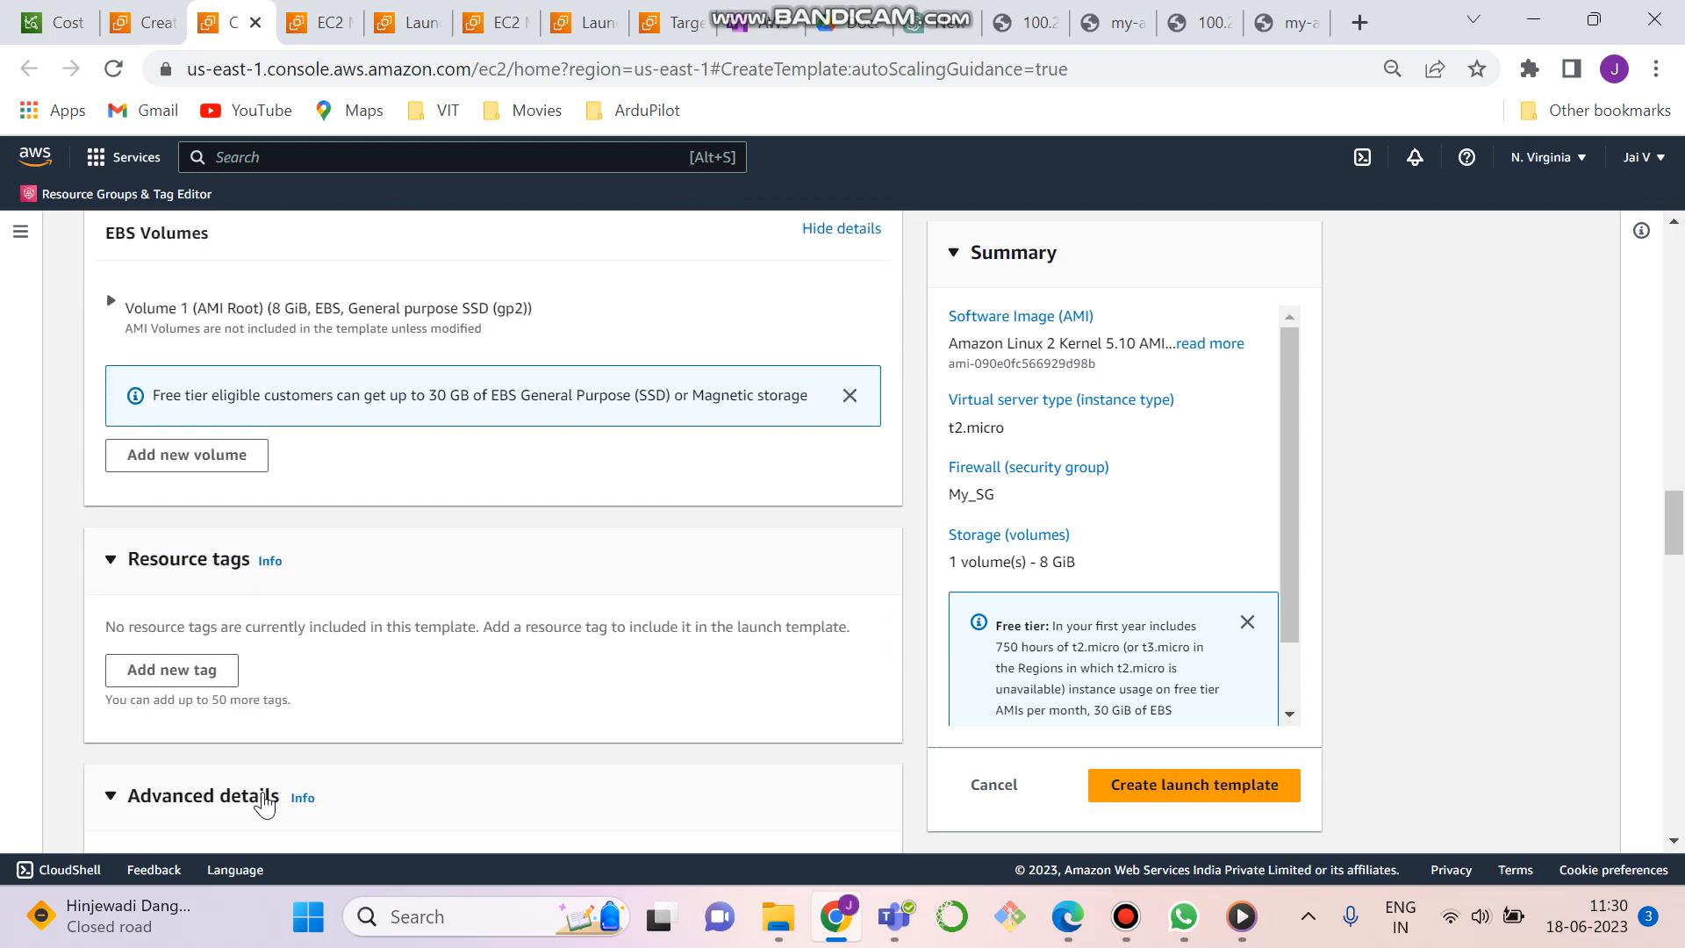
pyautogui.moveTo(1679, 540); pyautogui.dragTo(1682, 834)
pyautogui.click(390, 587)
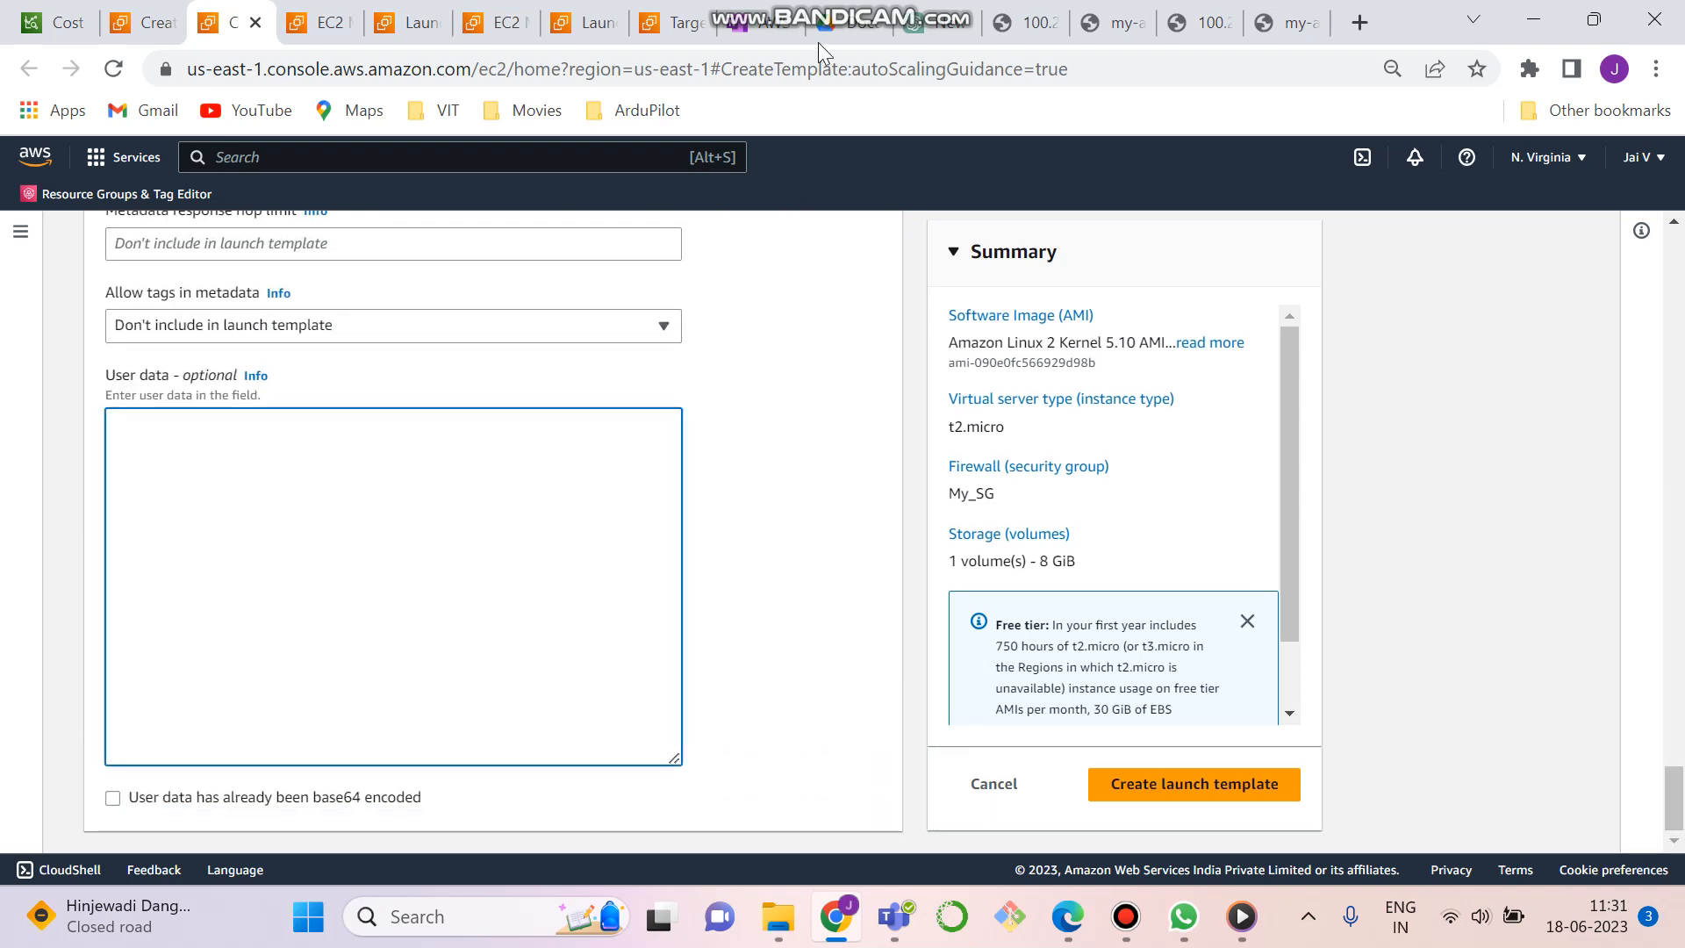
pyautogui.click(761, 22)
pyautogui.click(970, 498)
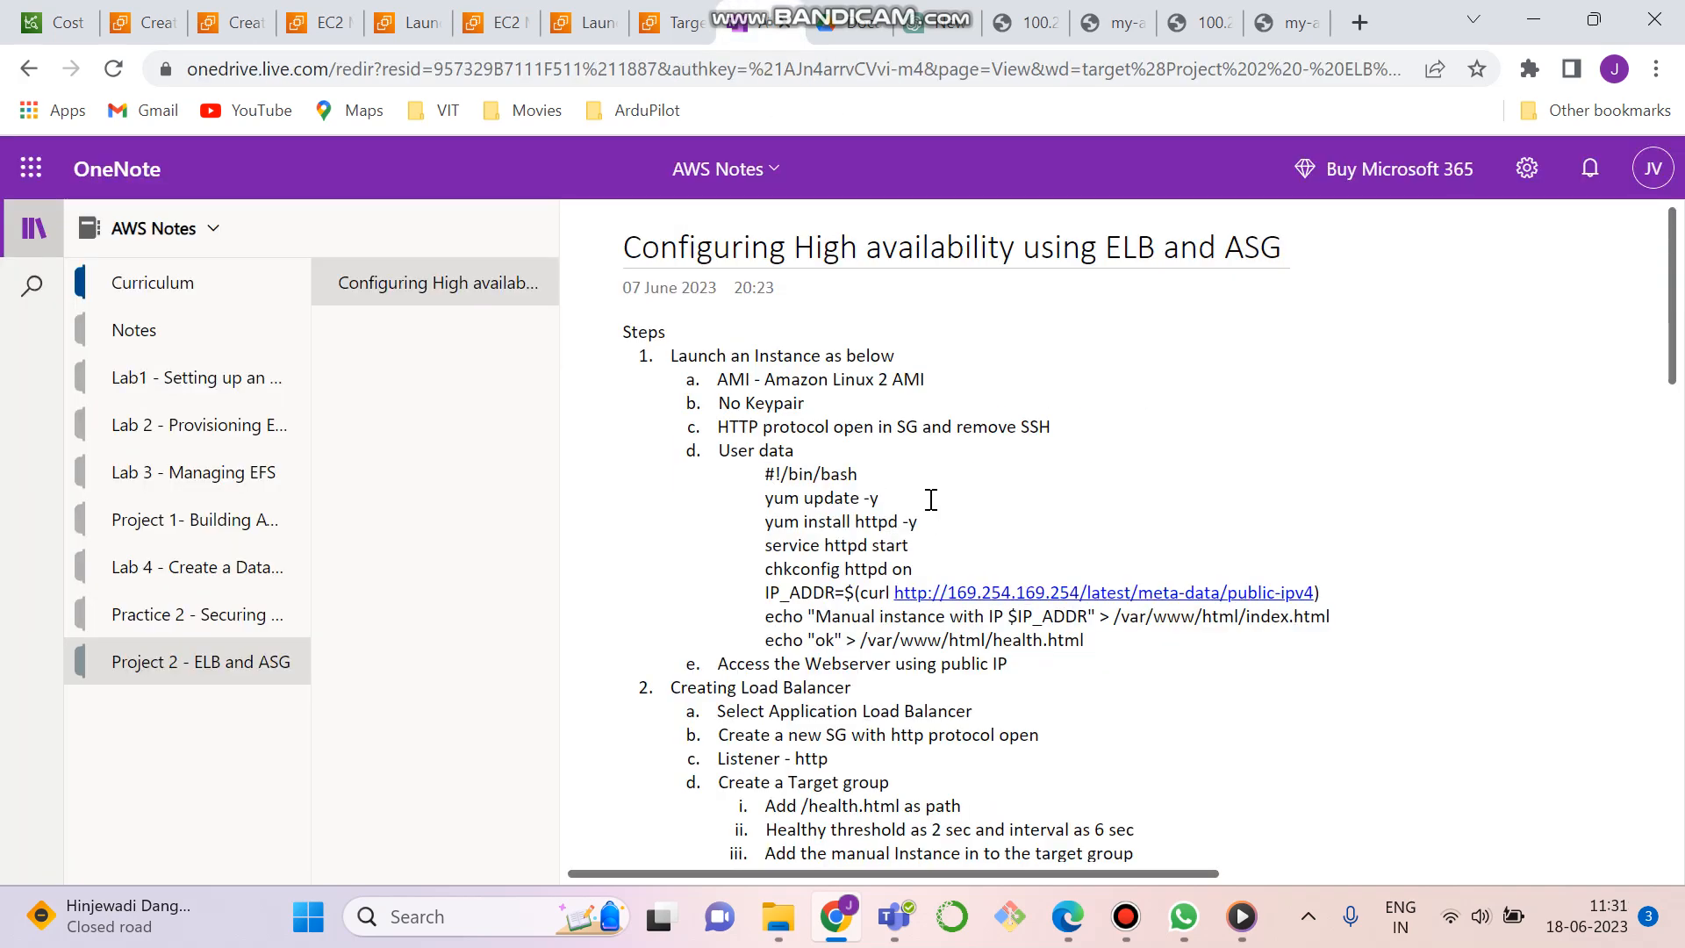
pyautogui.moveTo(768, 476); pyautogui.dragTo(1097, 639)
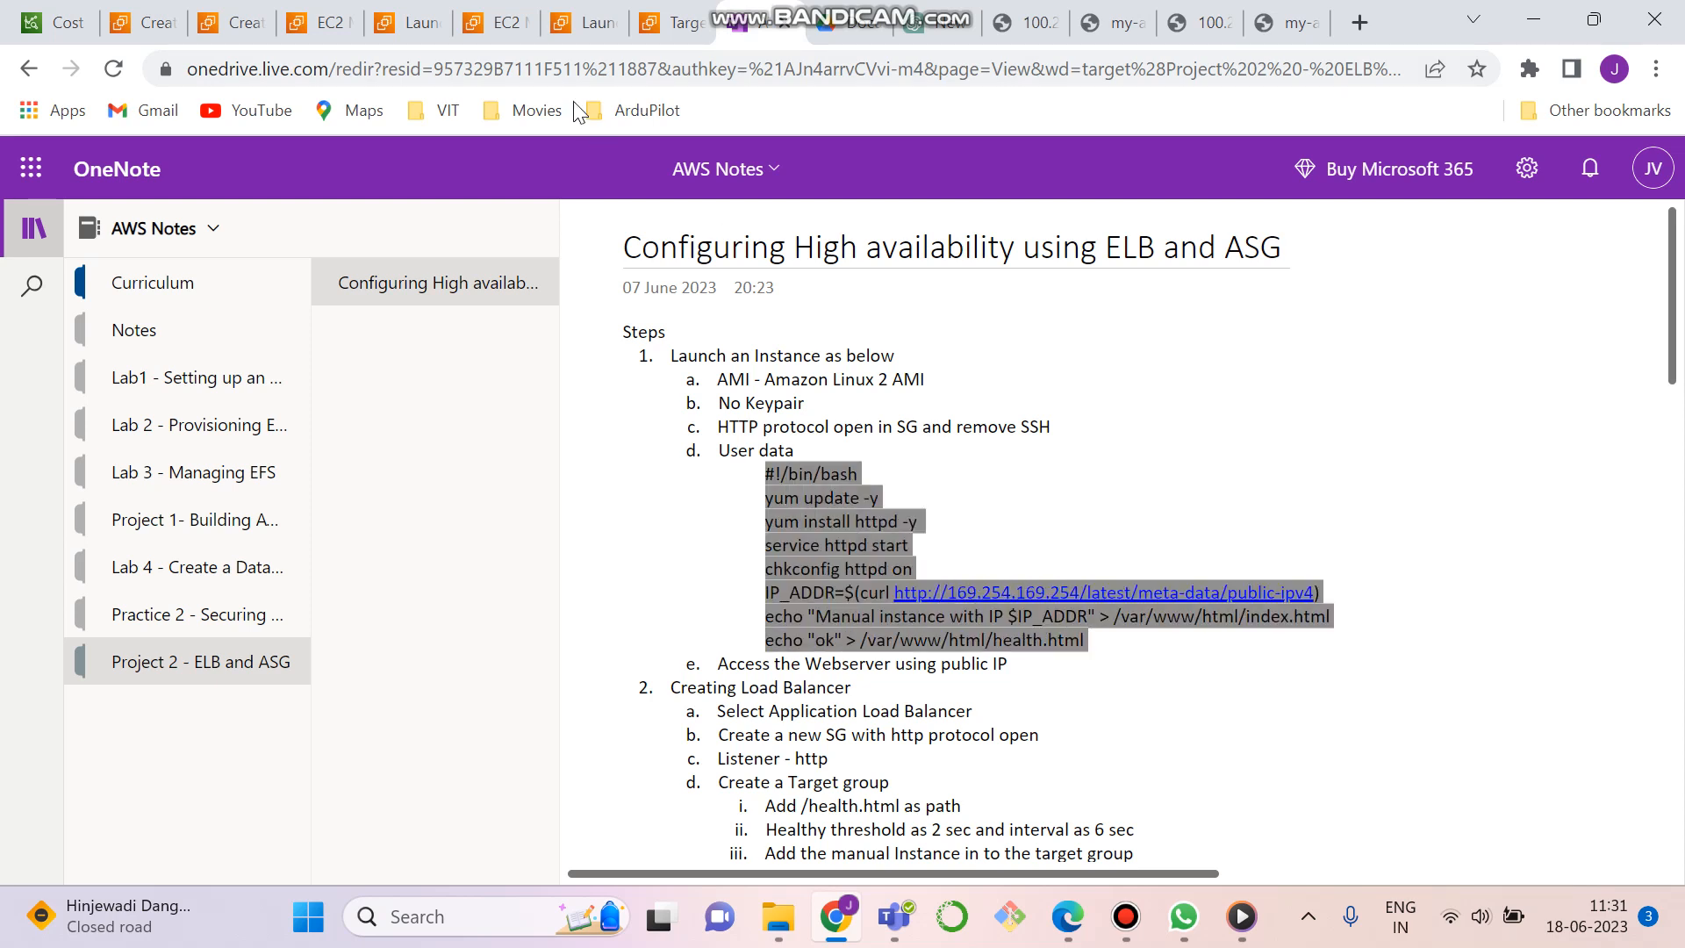
pyautogui.click(241, 12)
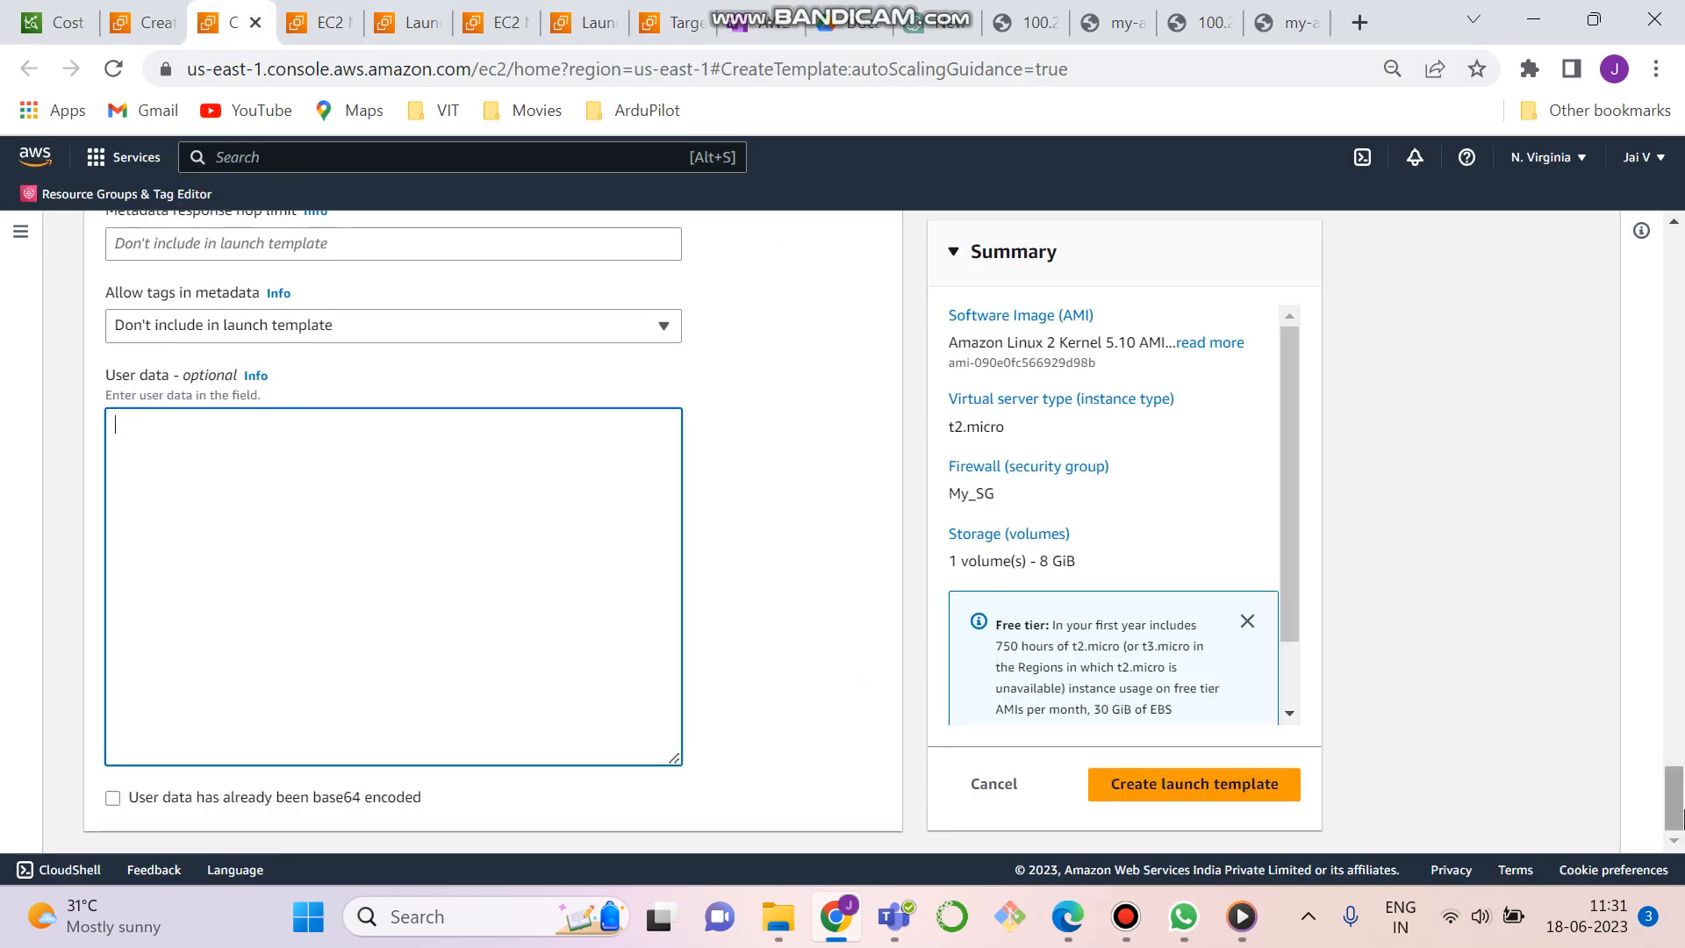
pyautogui.write('#!/bin/bash  yum update -y  yum install httpd -y  service httpd start  chkconfig httpd on  IP_ADDR=$(curl http://169.254.169.254/latest/meta-data/public-ipv4)  echo "Manual instance with IP $IP_ADDR" > /var/www/html/index.html  echo "ok" > /var/www/html/health.html')
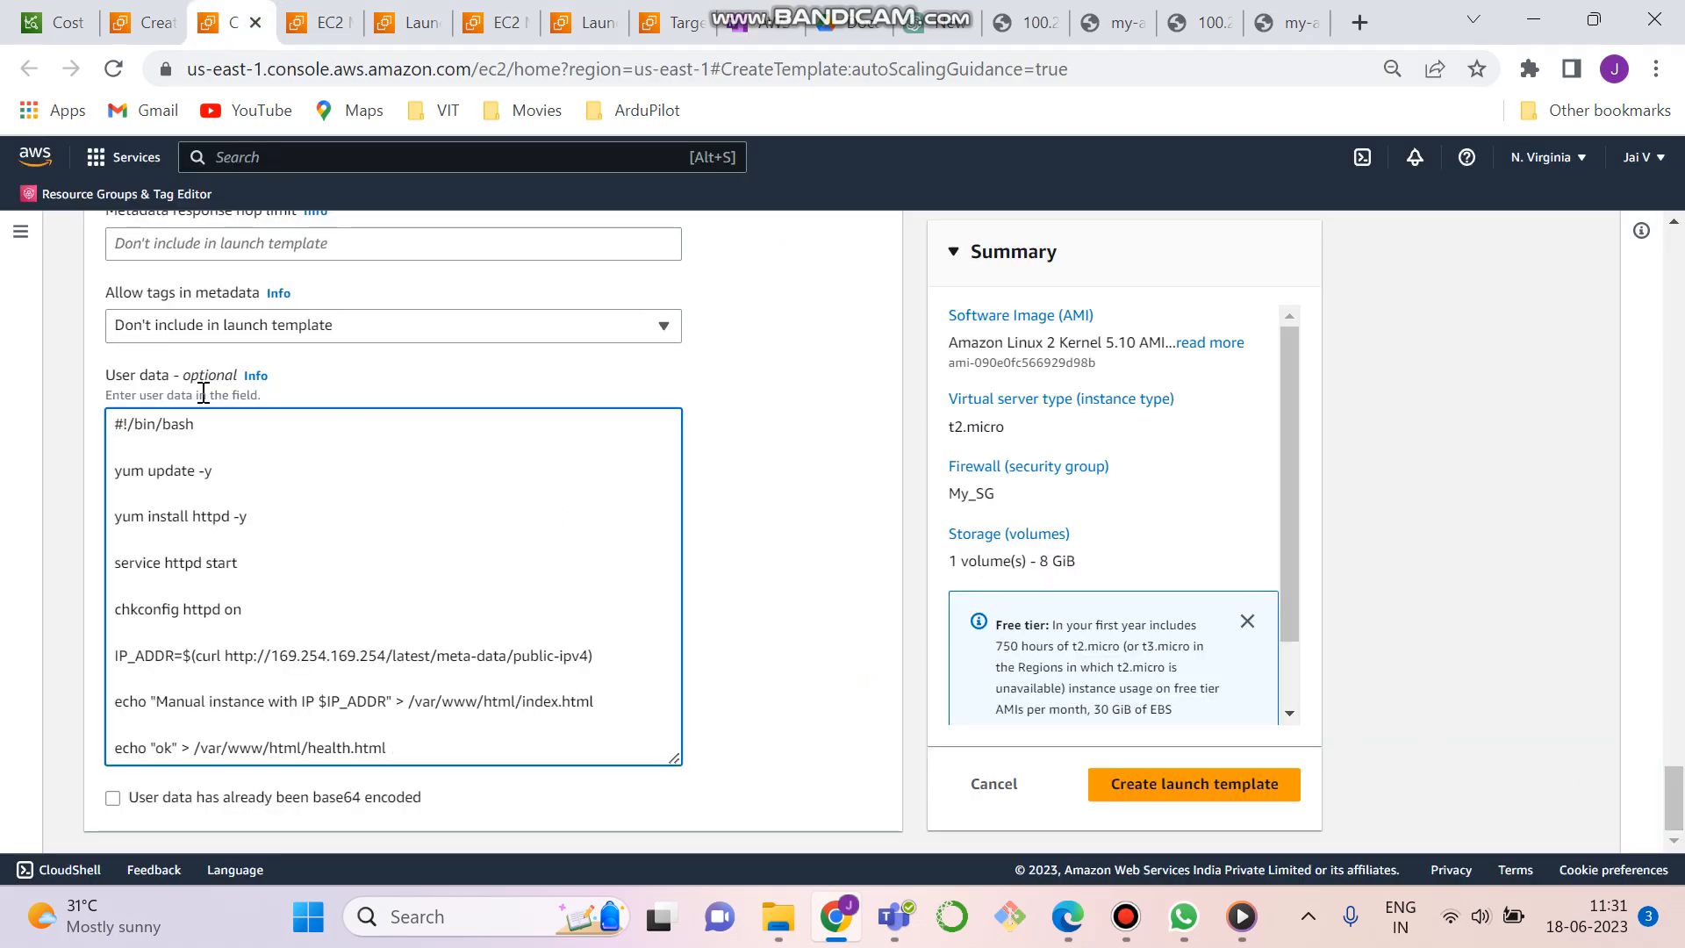
# Remove the blank lines between the commands of the user data script
pyautogui.click(210, 442)
pyautogui.press('BackSpace')
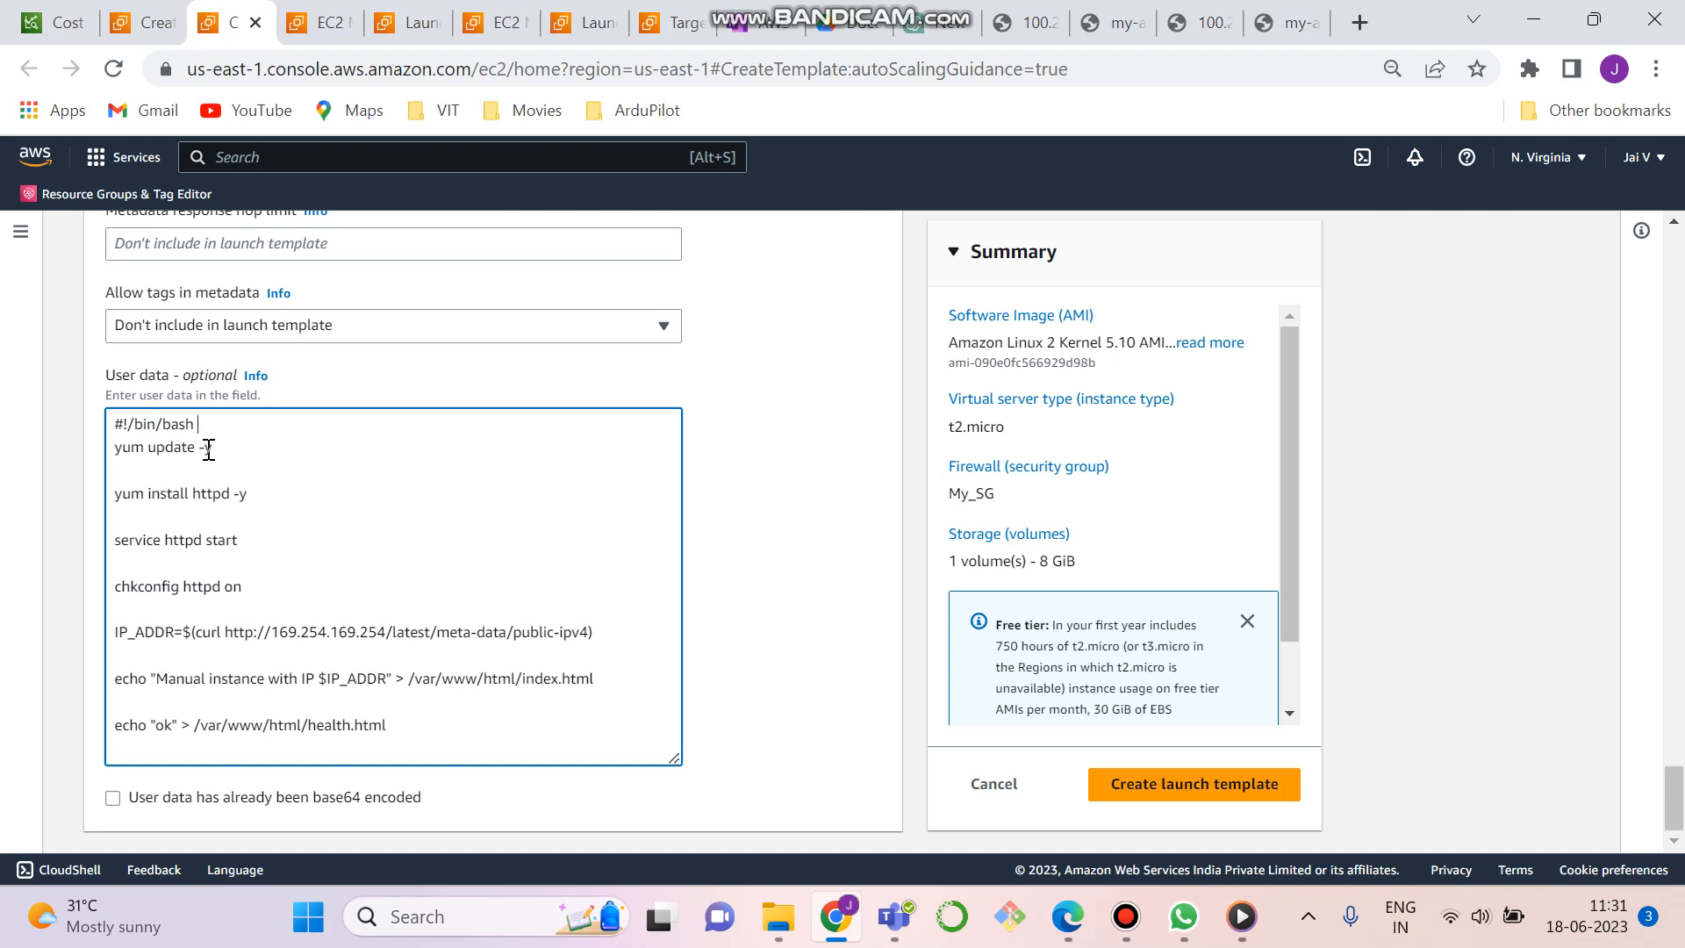
pyautogui.press('BackSpace')
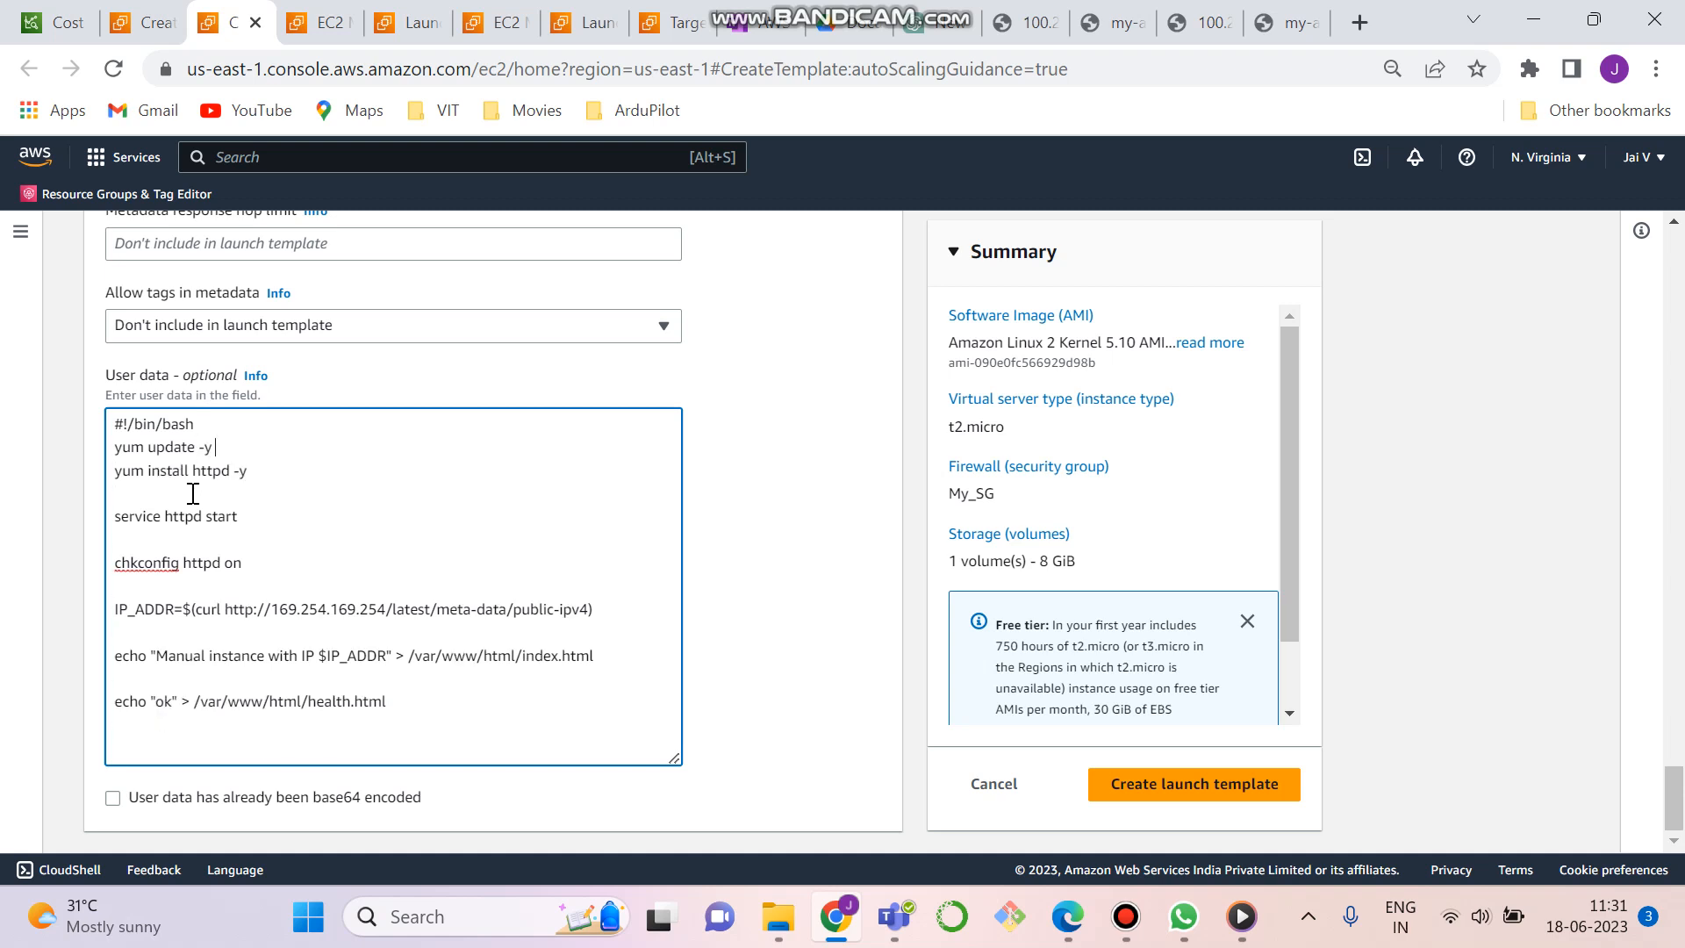
pyautogui.press('BackSpace')
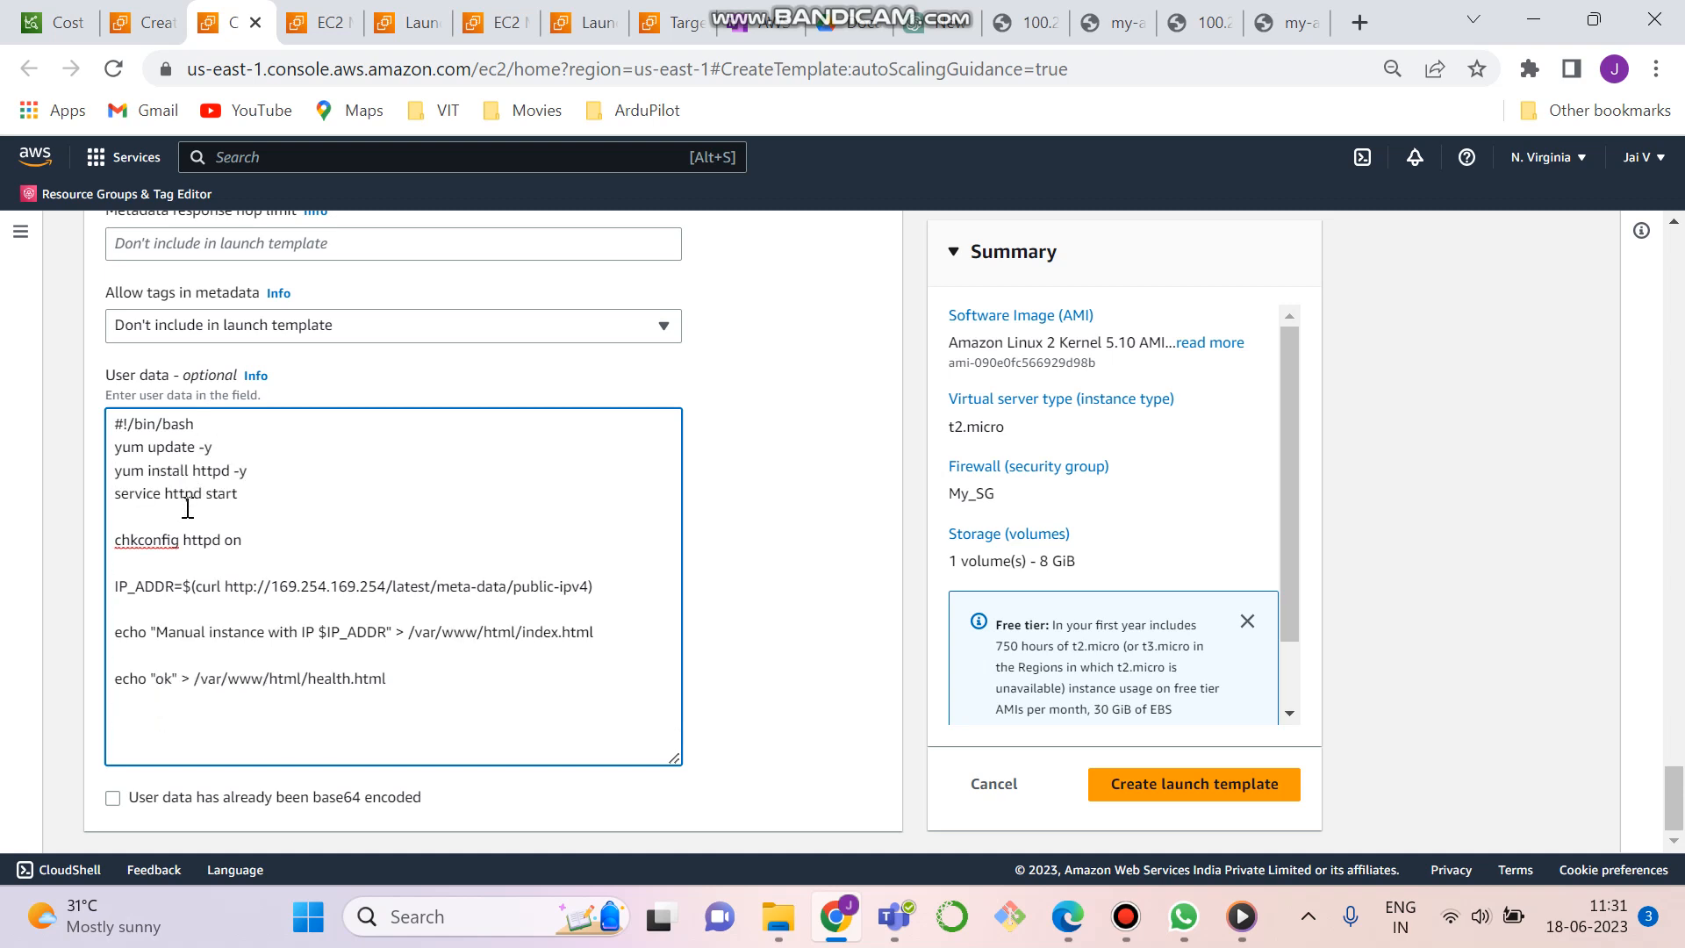
pyautogui.press('BackSpace')
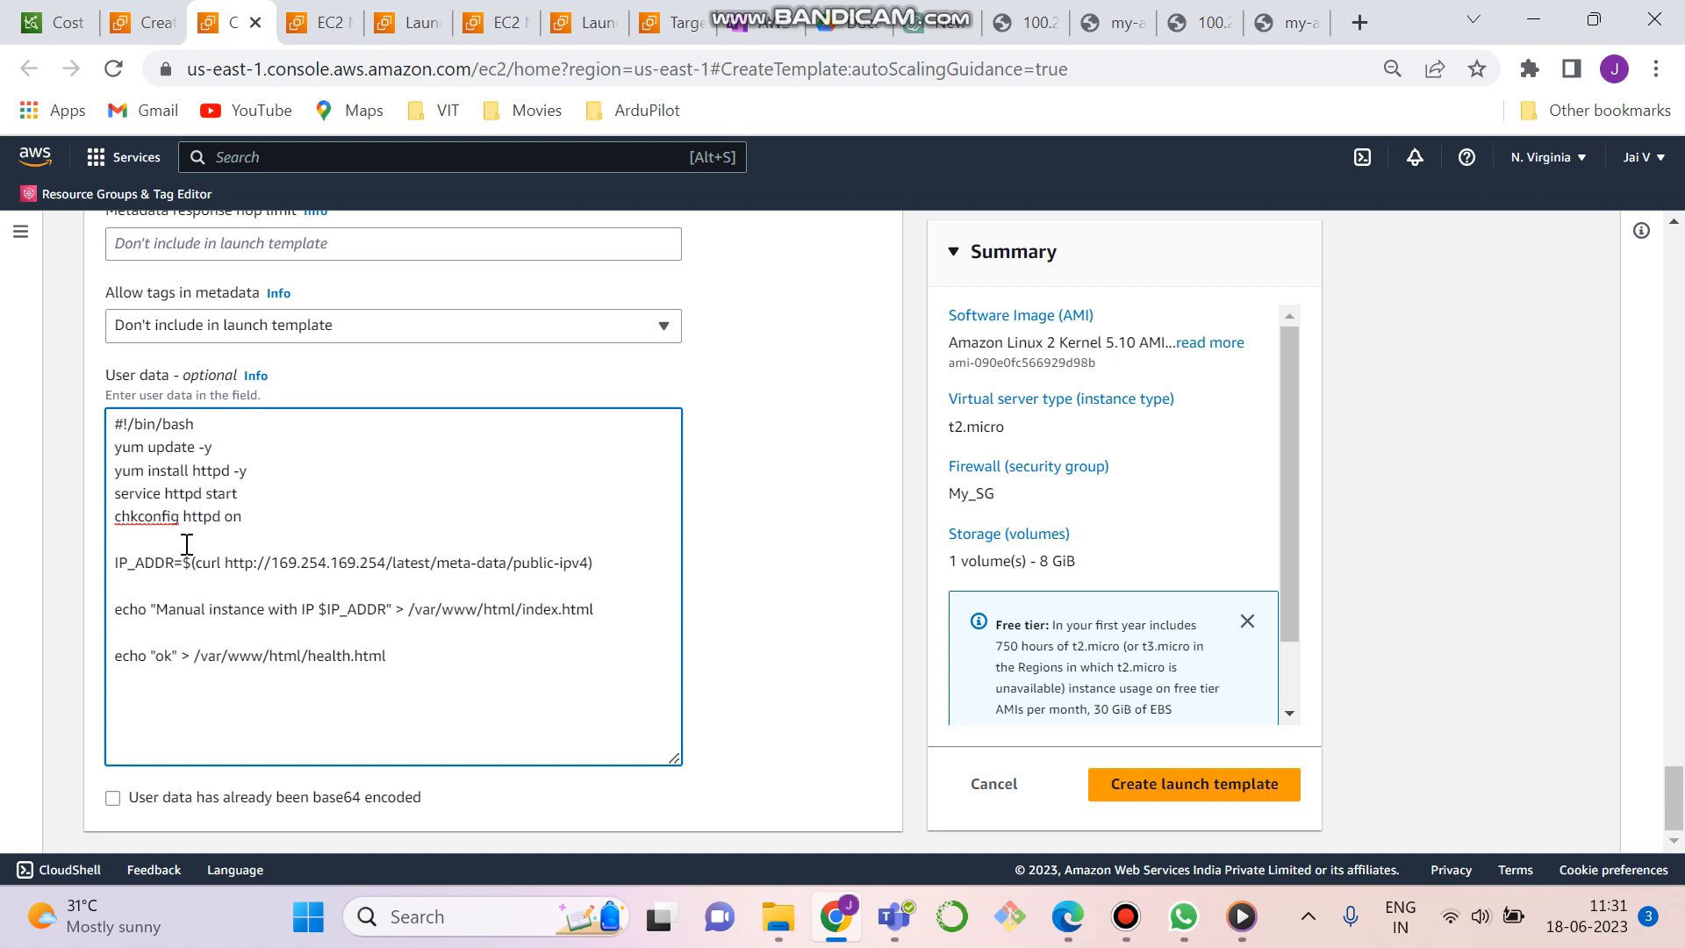
pyautogui.press('BackSpace')
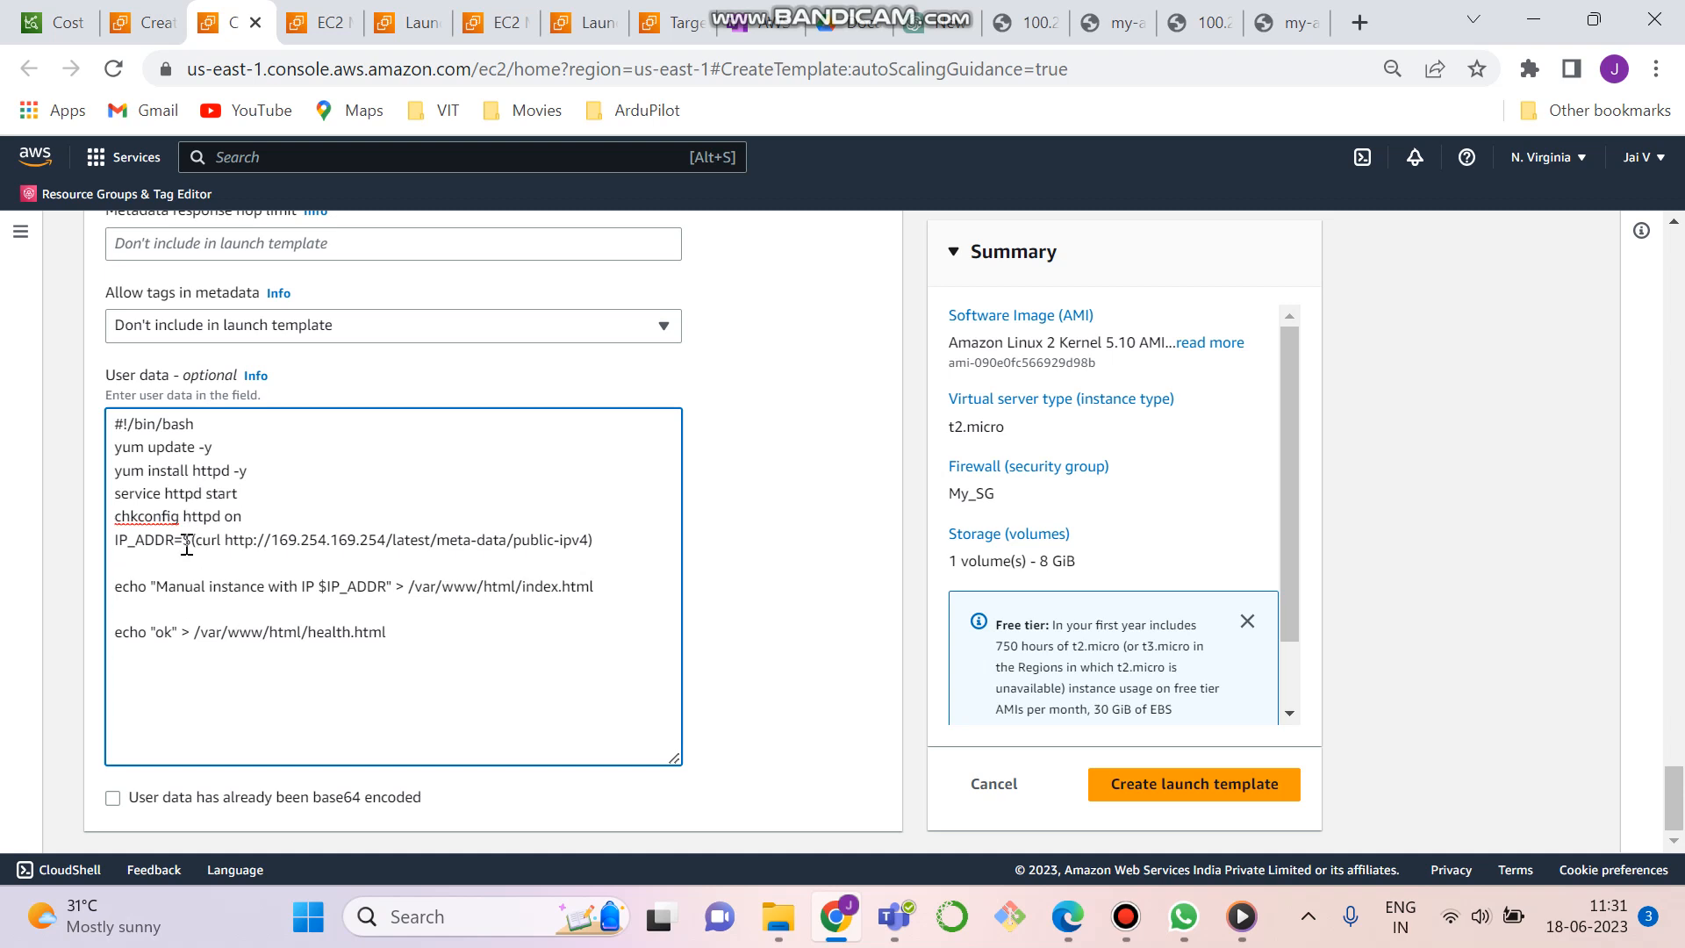
pyautogui.press('BackSpace')
pyautogui.click(169, 588)
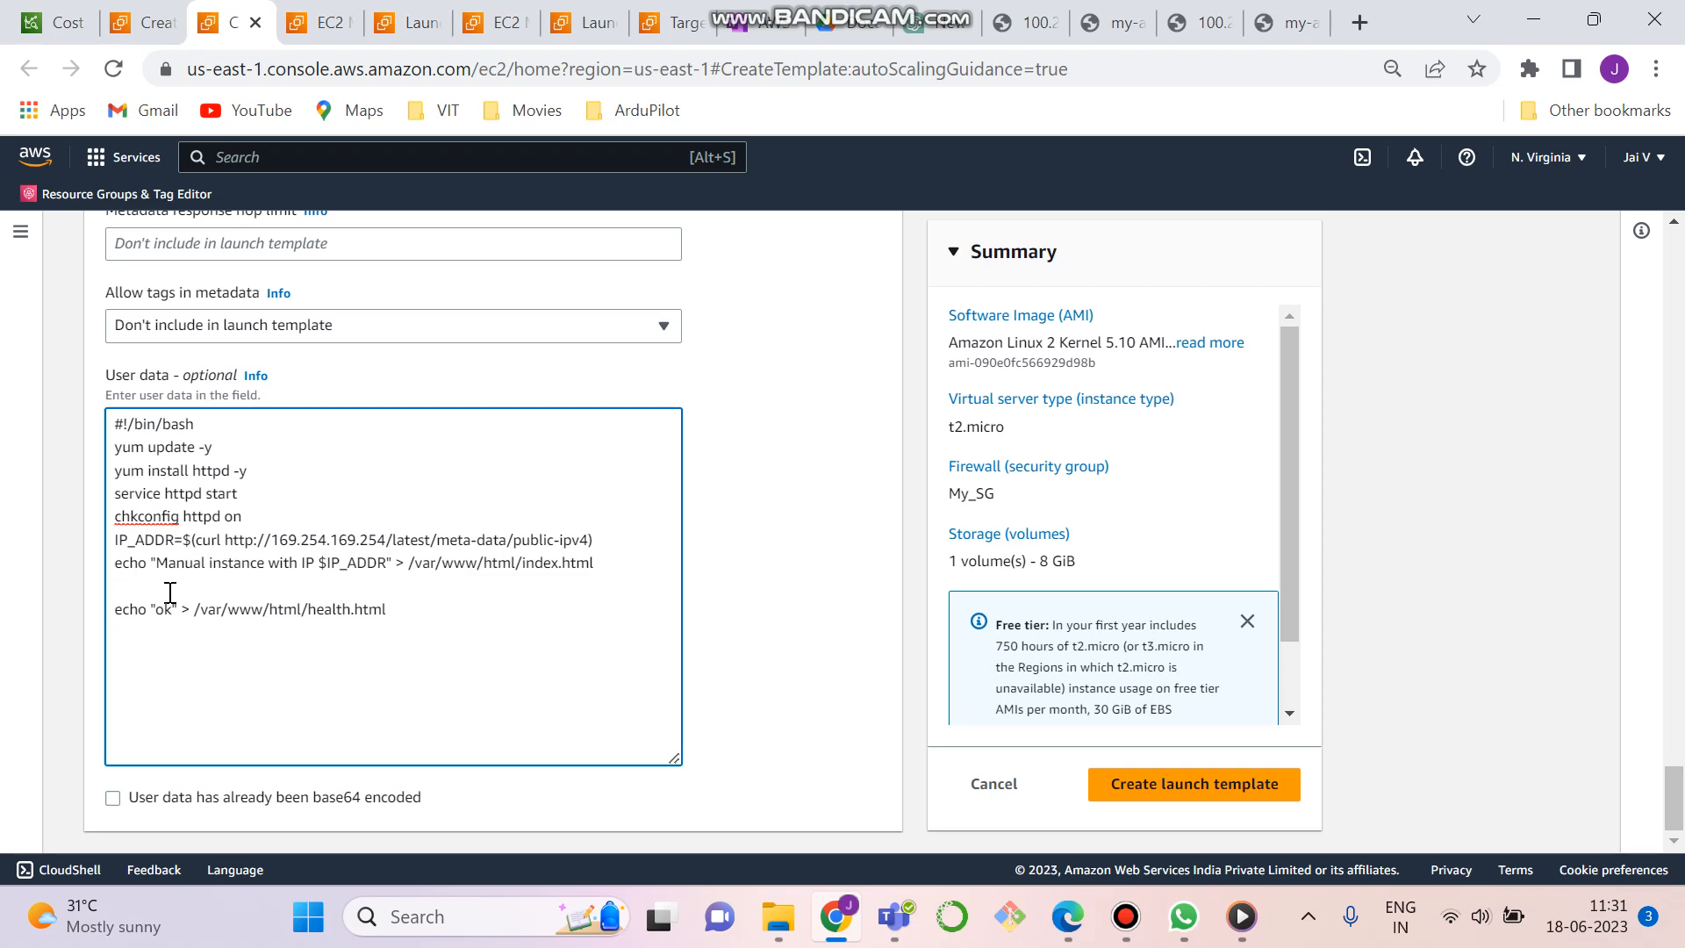
pyautogui.press('BackSpace')
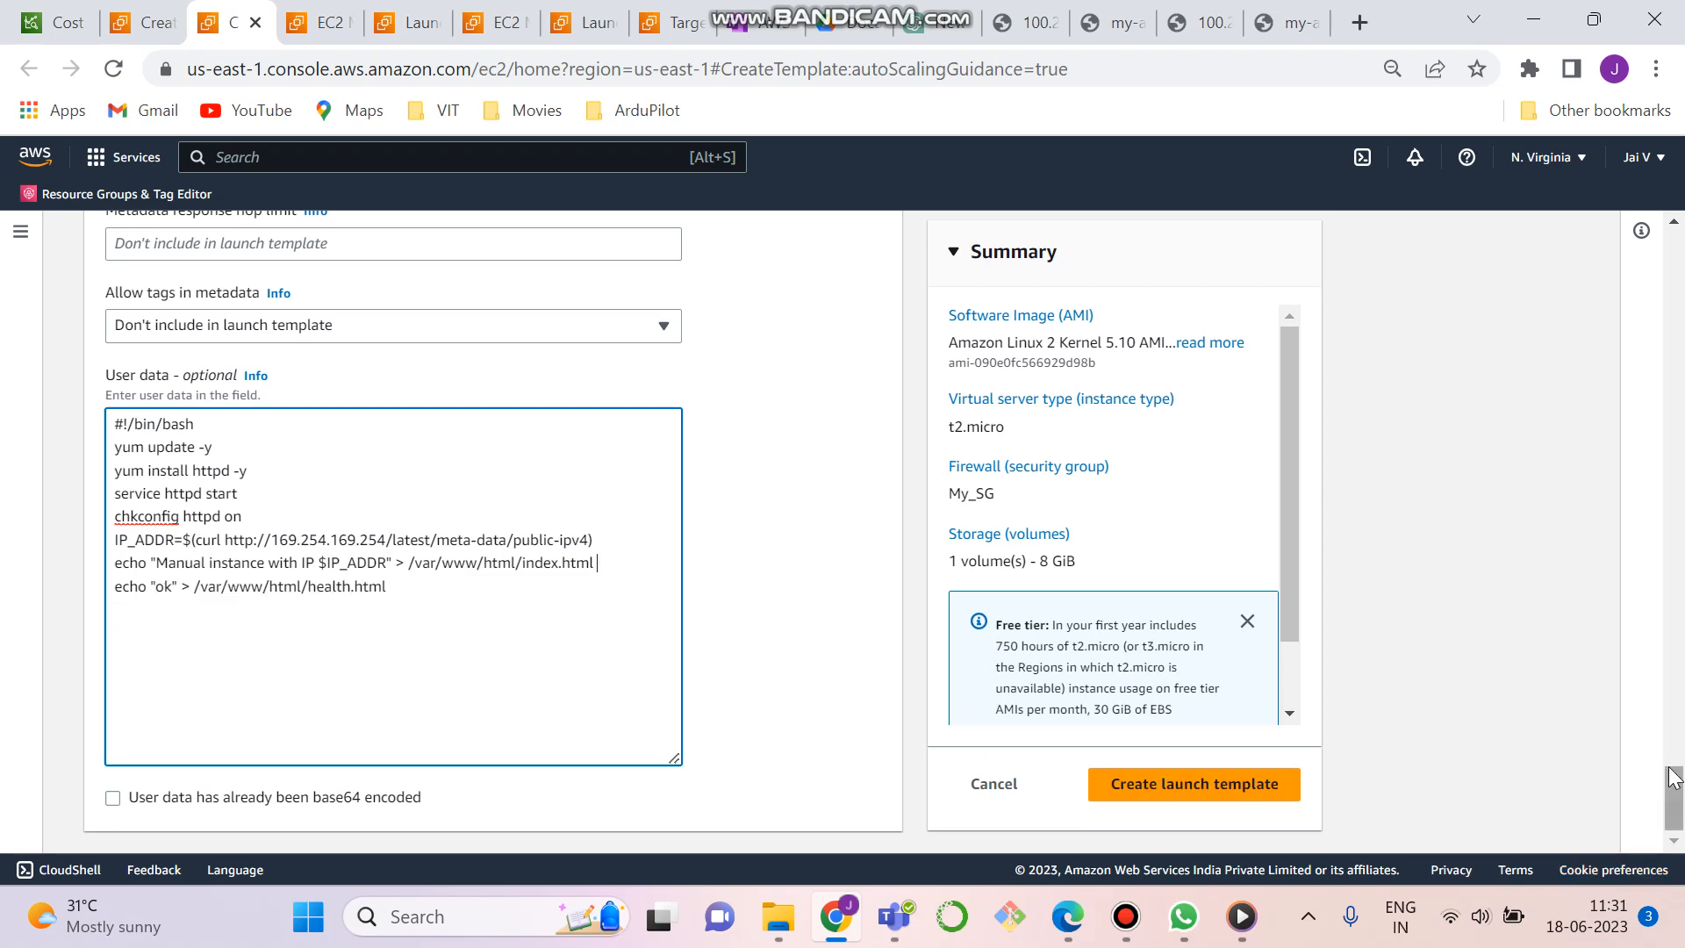
# Discard the unsaved gg launch template and return to the Auto Scaling group setup
pyautogui.moveTo(1675, 794); pyautogui.dragTo(1680, 105)
pyautogui.click(122, 15)
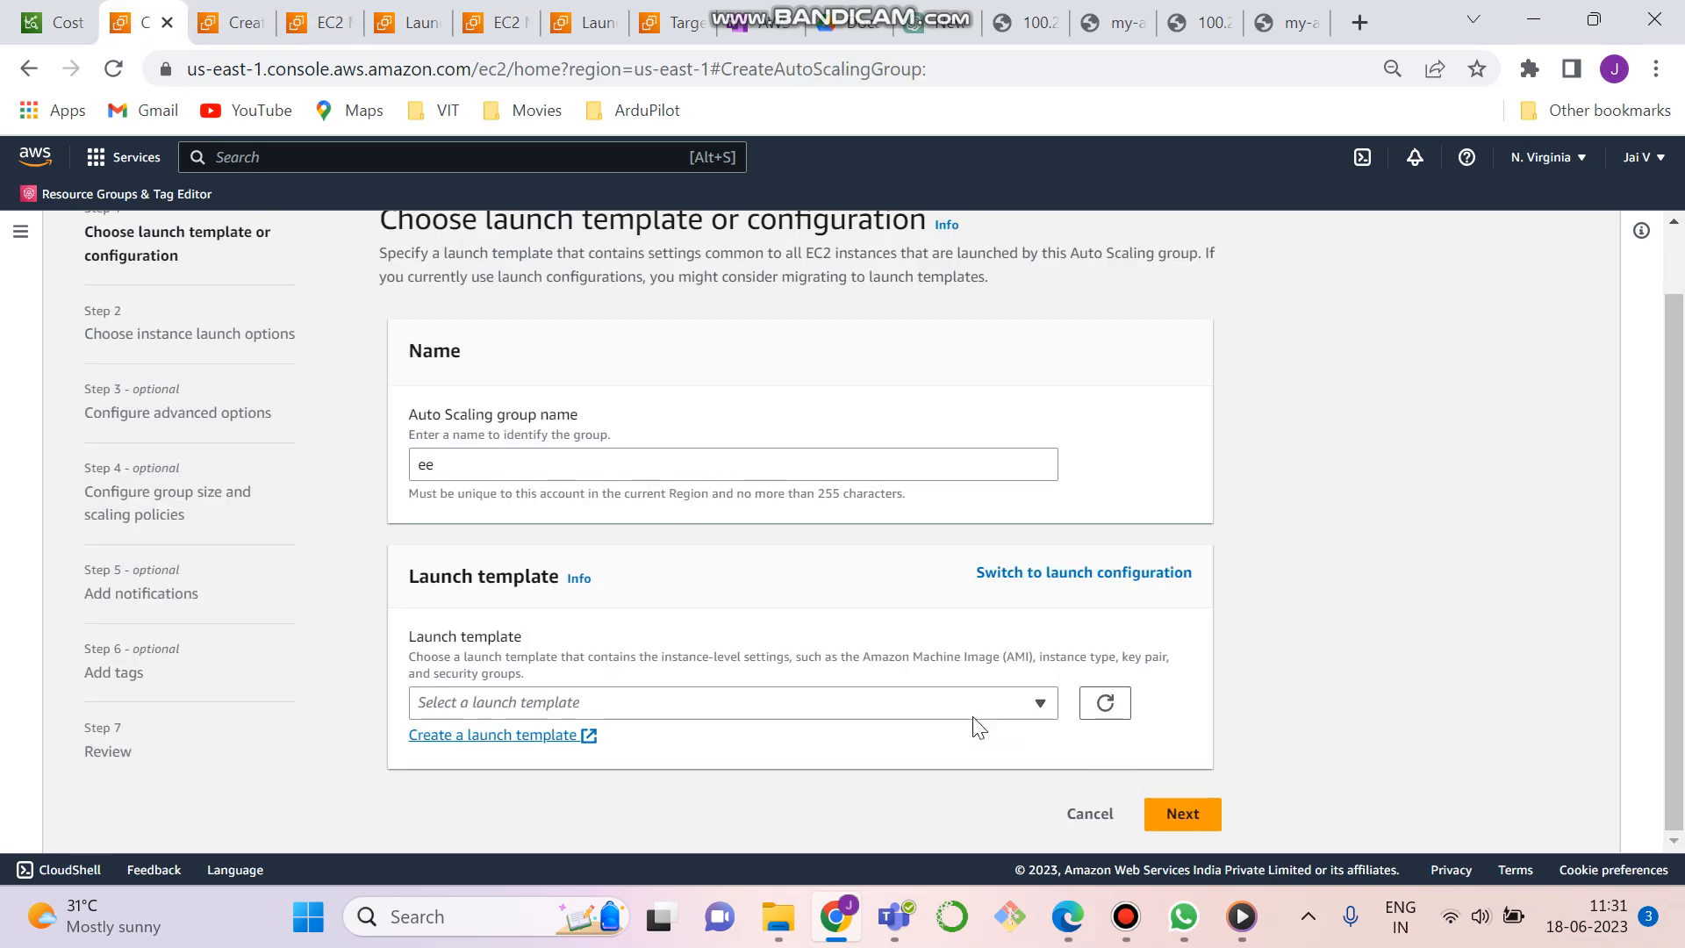
pyautogui.click(269, 21)
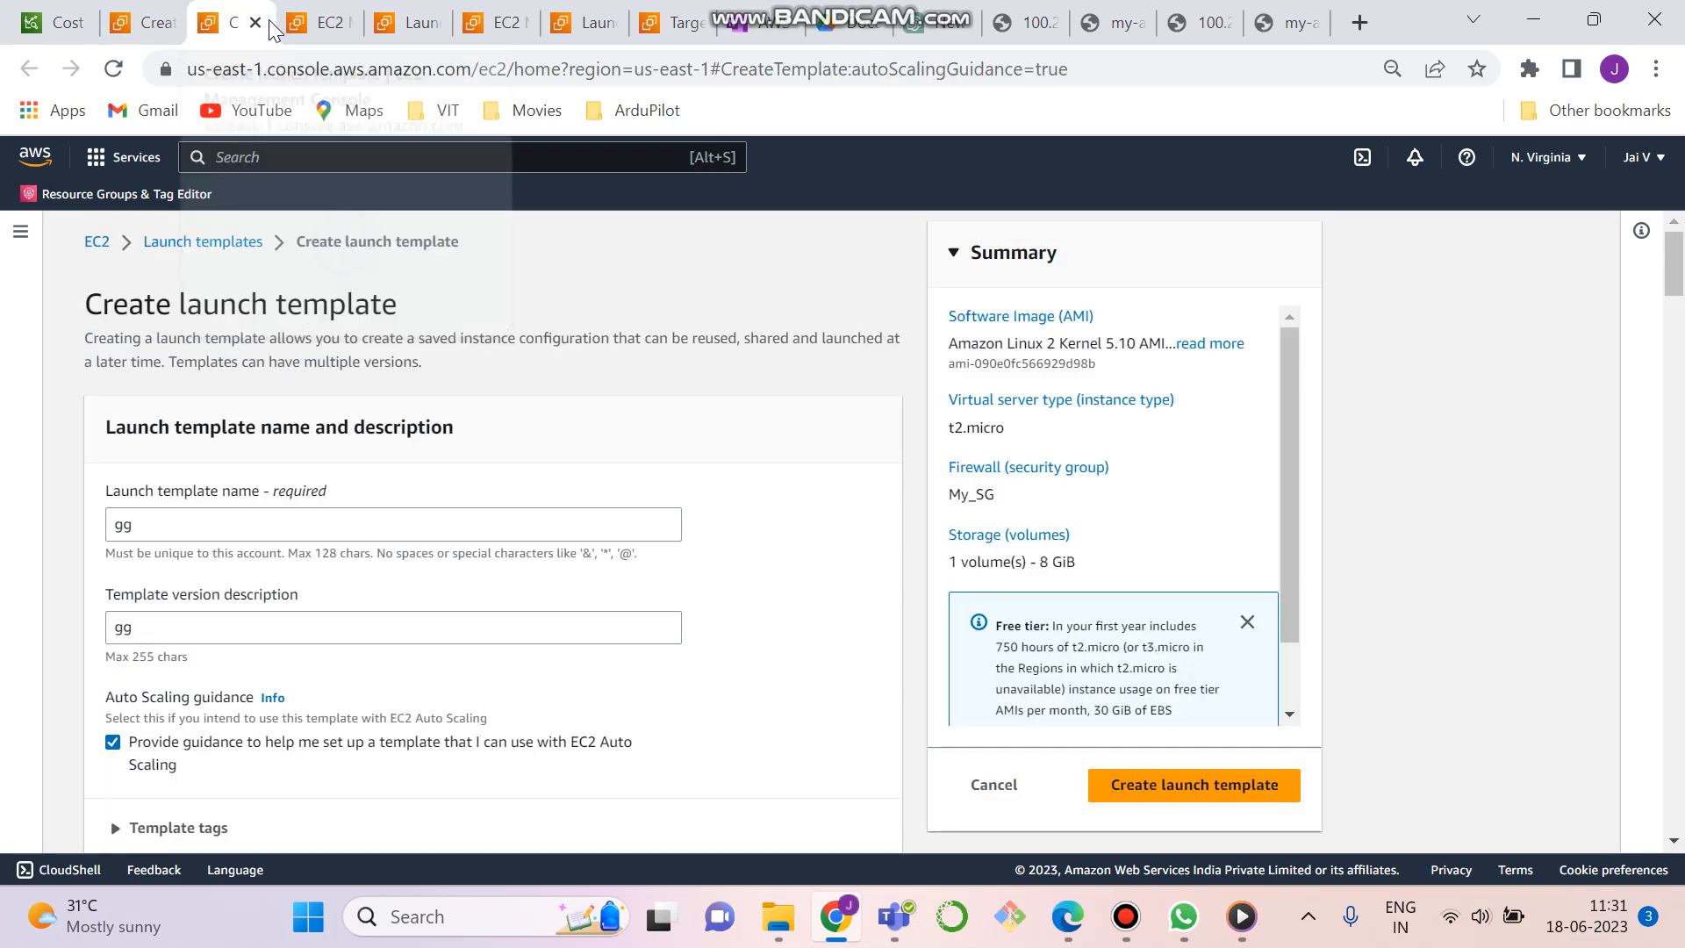
pyautogui.click(255, 21)
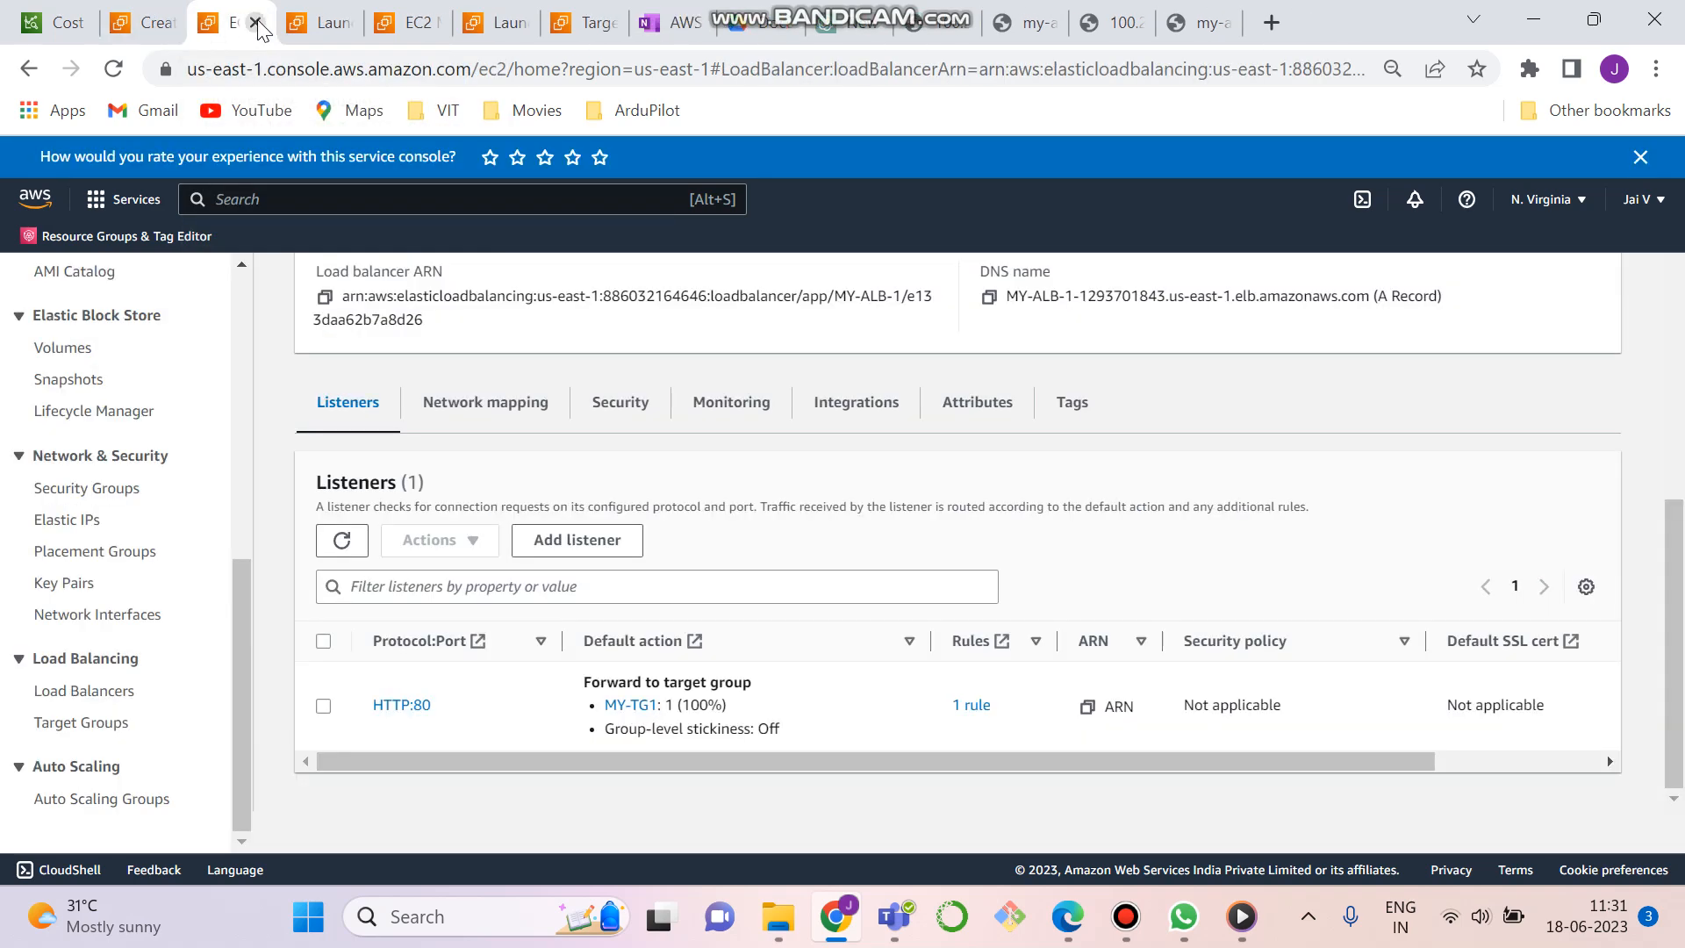
pyautogui.click(158, 32)
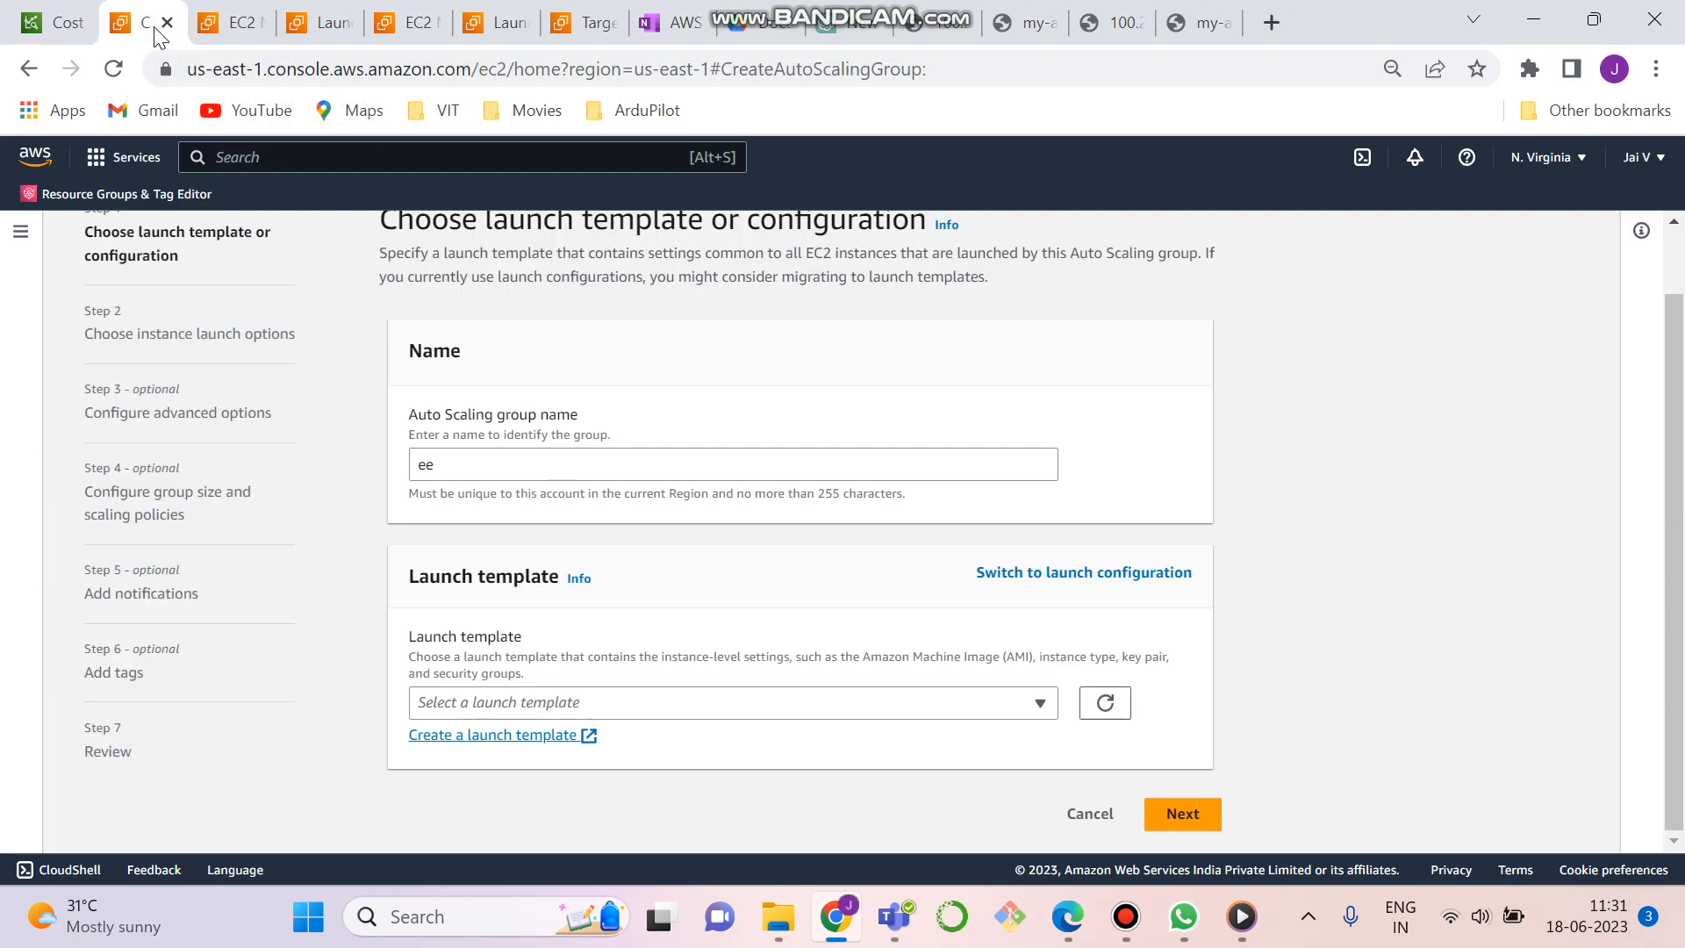
# Choose the existing launch template named Template for the Auto Scaling group ee and continue to the instance launch options
pyautogui.click(1046, 706)
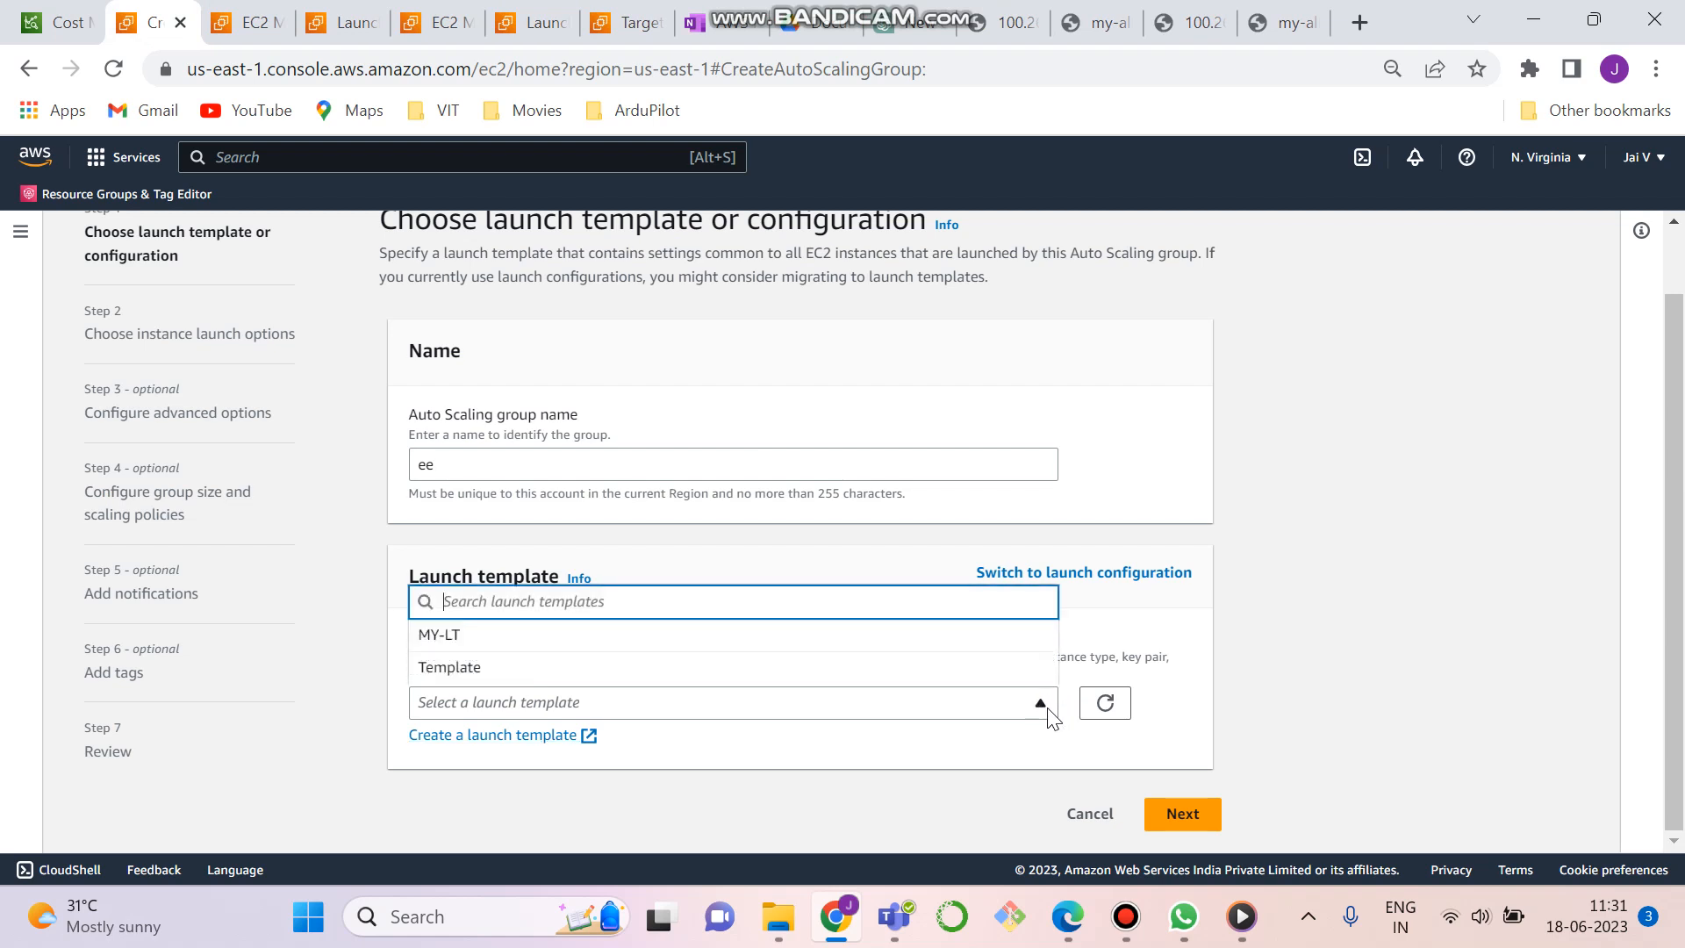
pyautogui.click(824, 665)
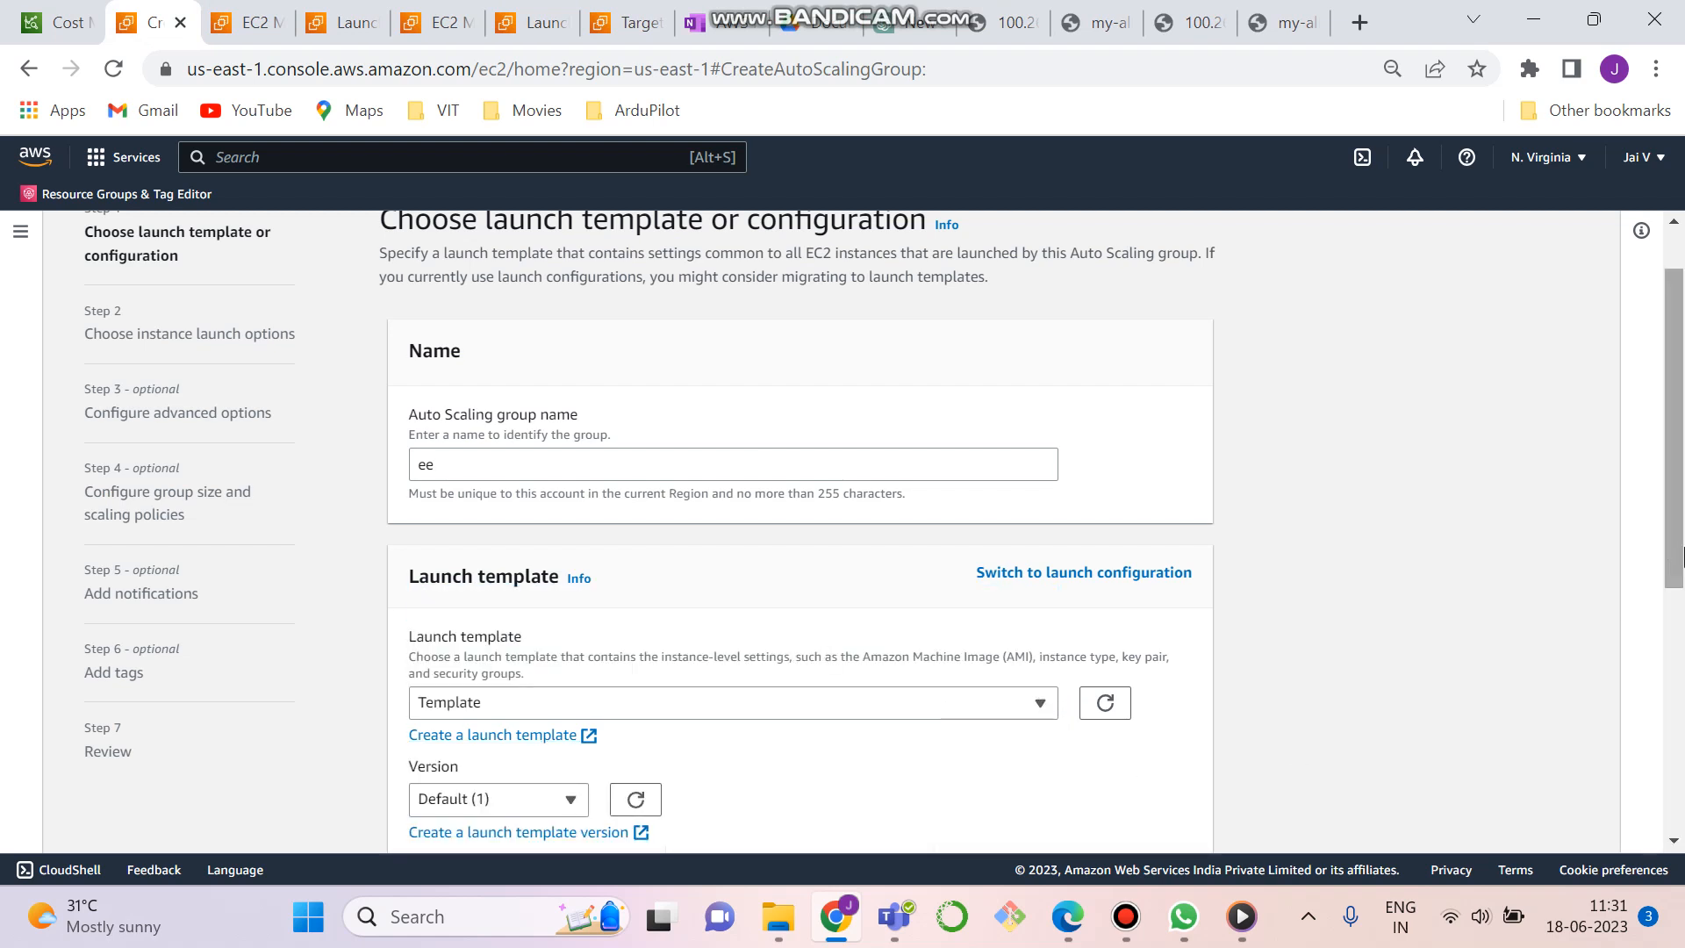
pyautogui.scroll(-5, 1682, 550)
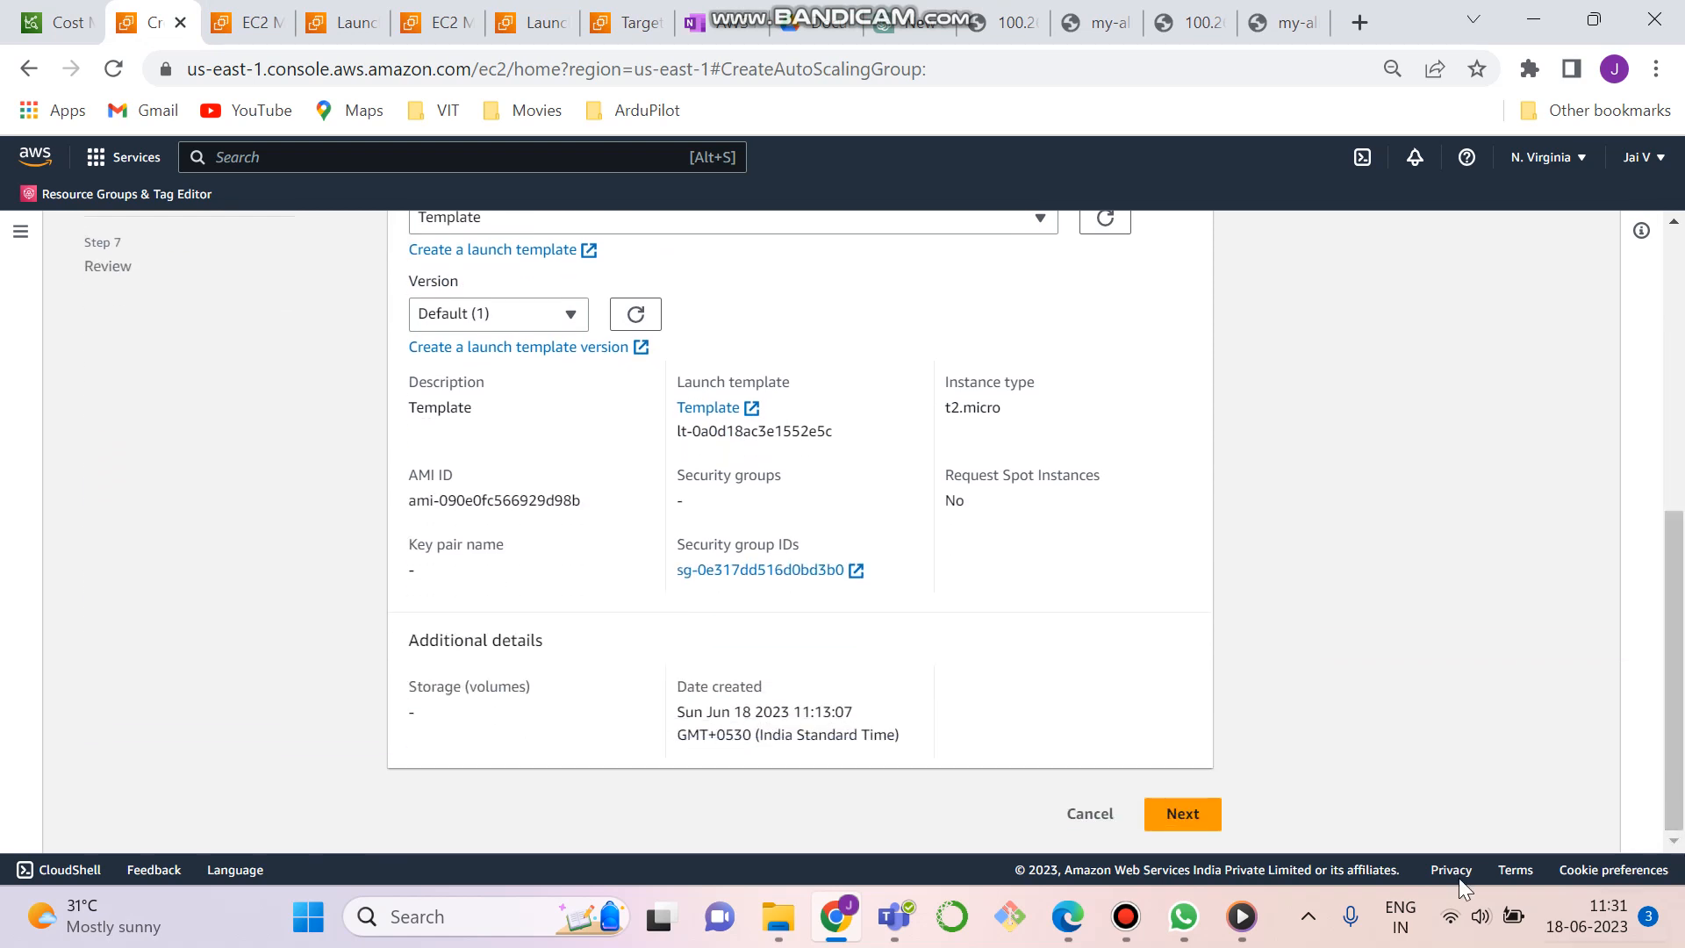
pyautogui.click(1183, 815)
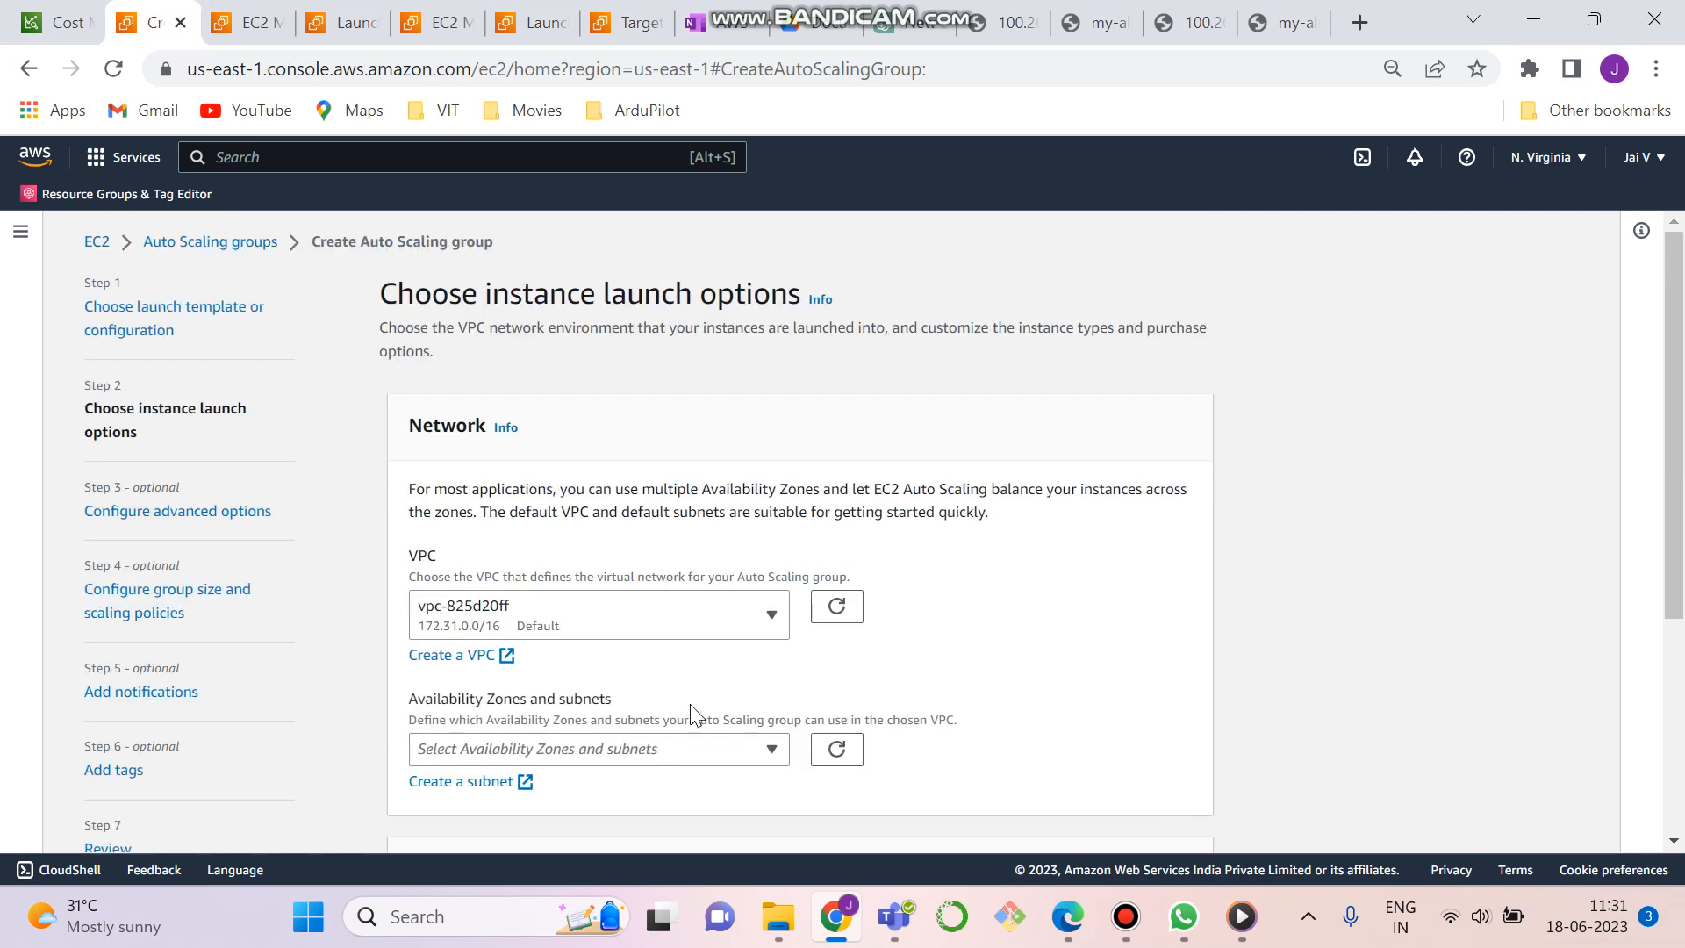
# Assign the six default subnets from us-east-1a to us-east-1f to the Auto Scaling group and continue to the advanced options
pyautogui.click(660, 753)
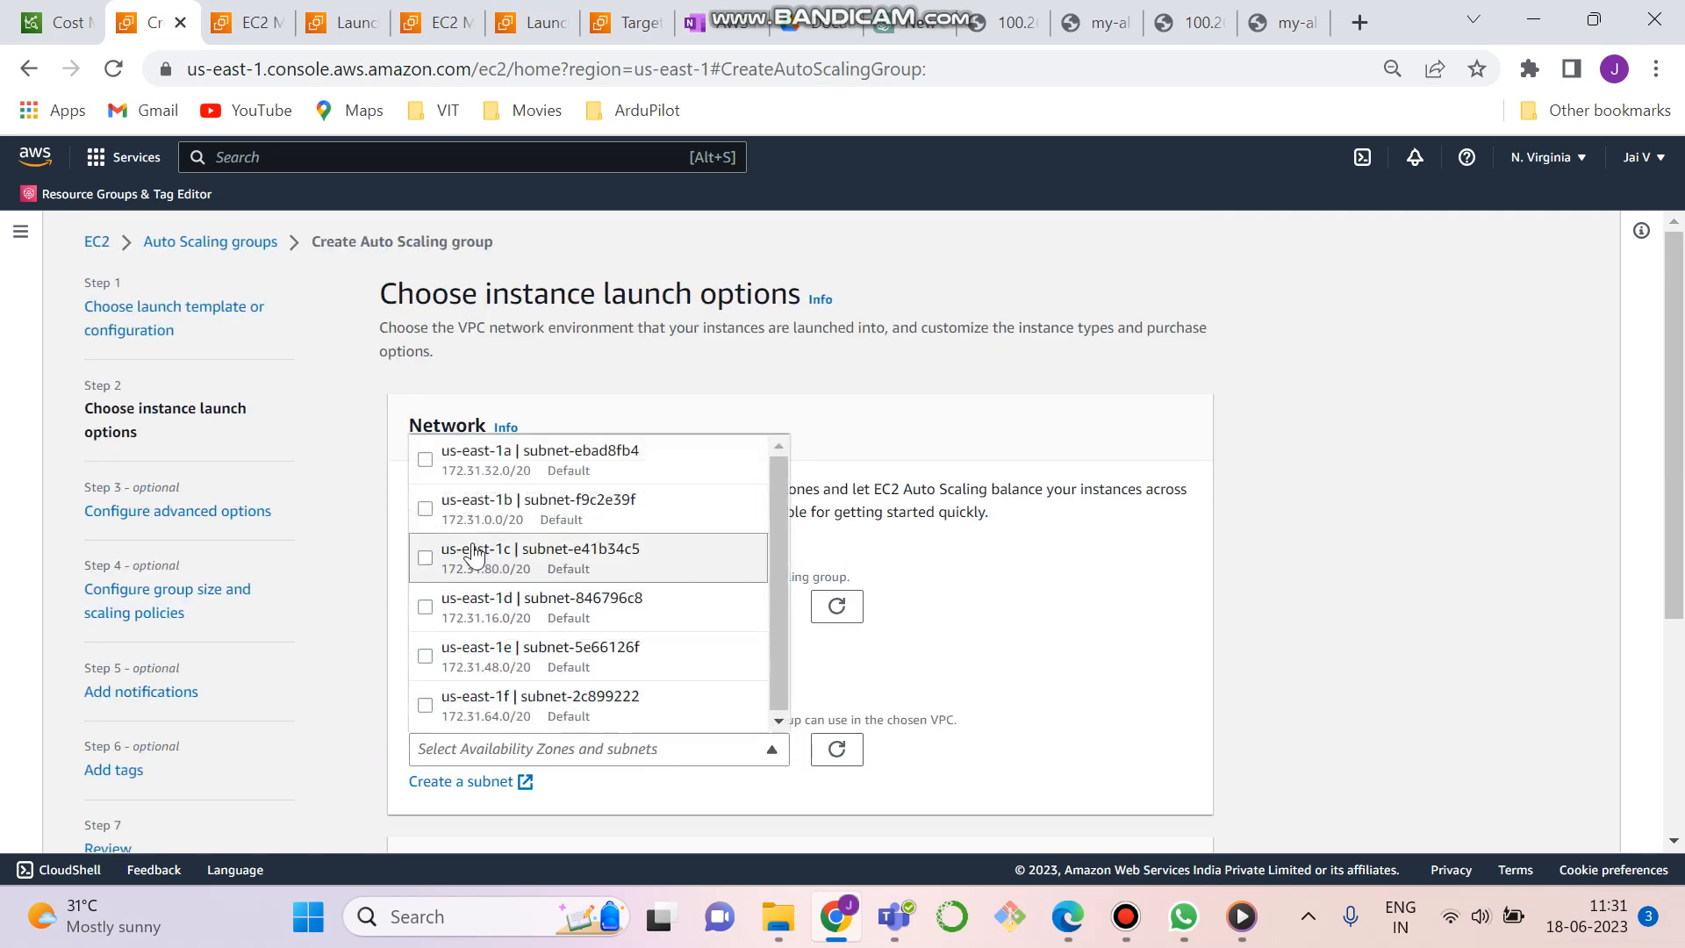
pyautogui.click(425, 460)
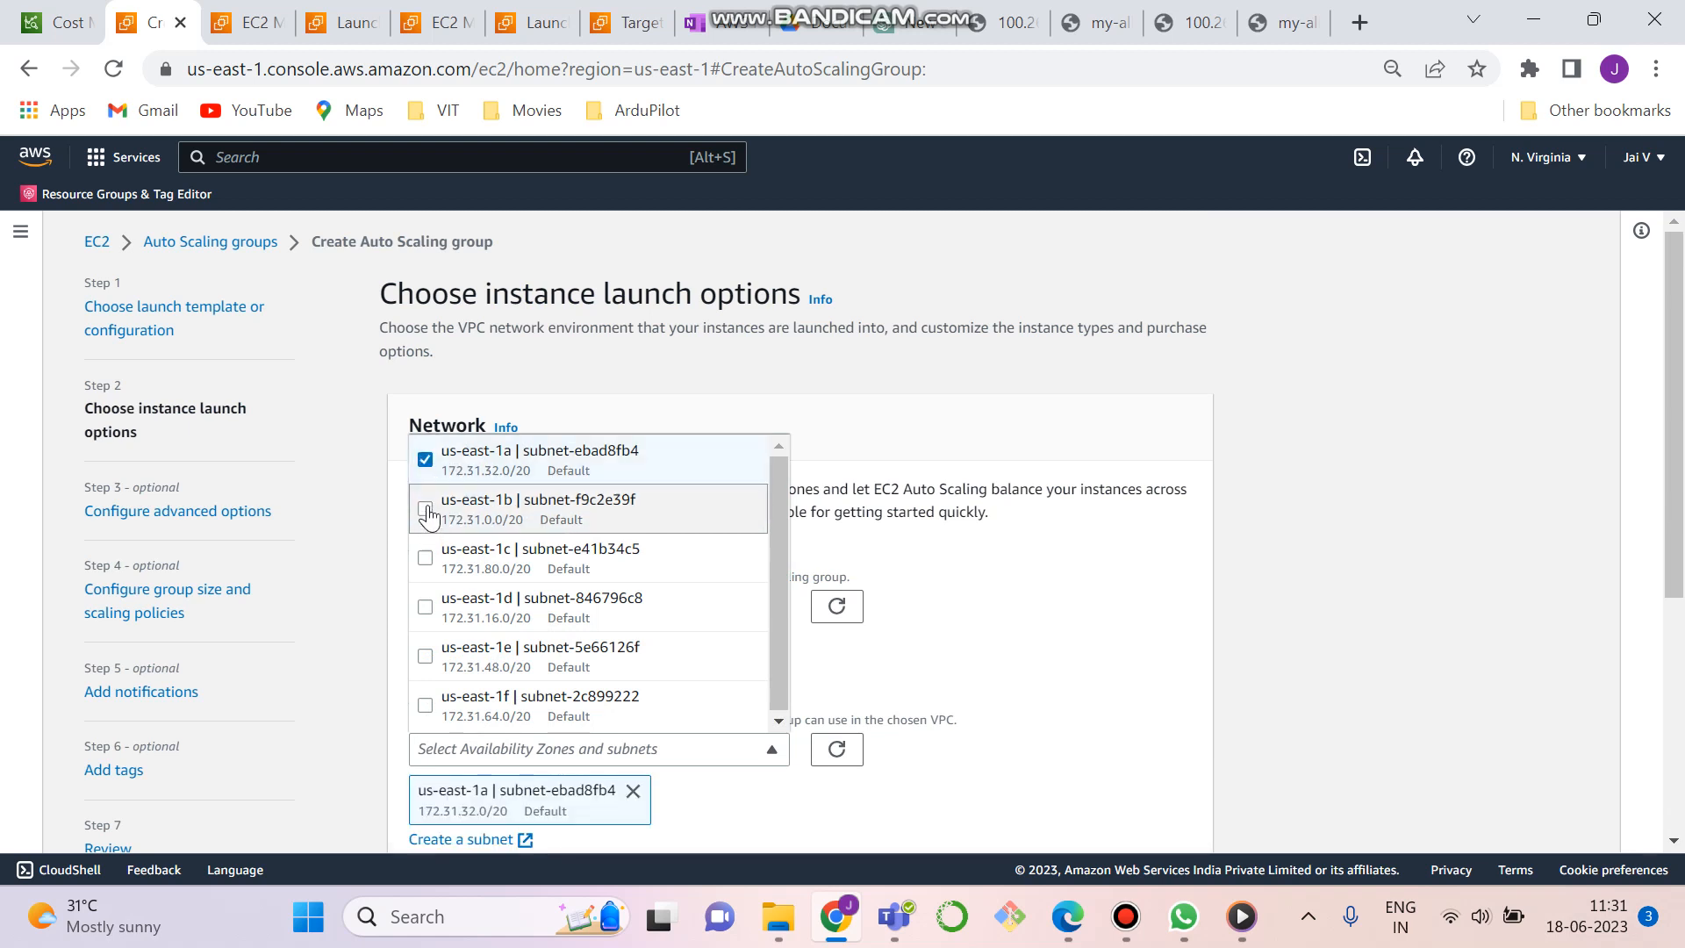
pyautogui.click(426, 509)
pyautogui.click(426, 557)
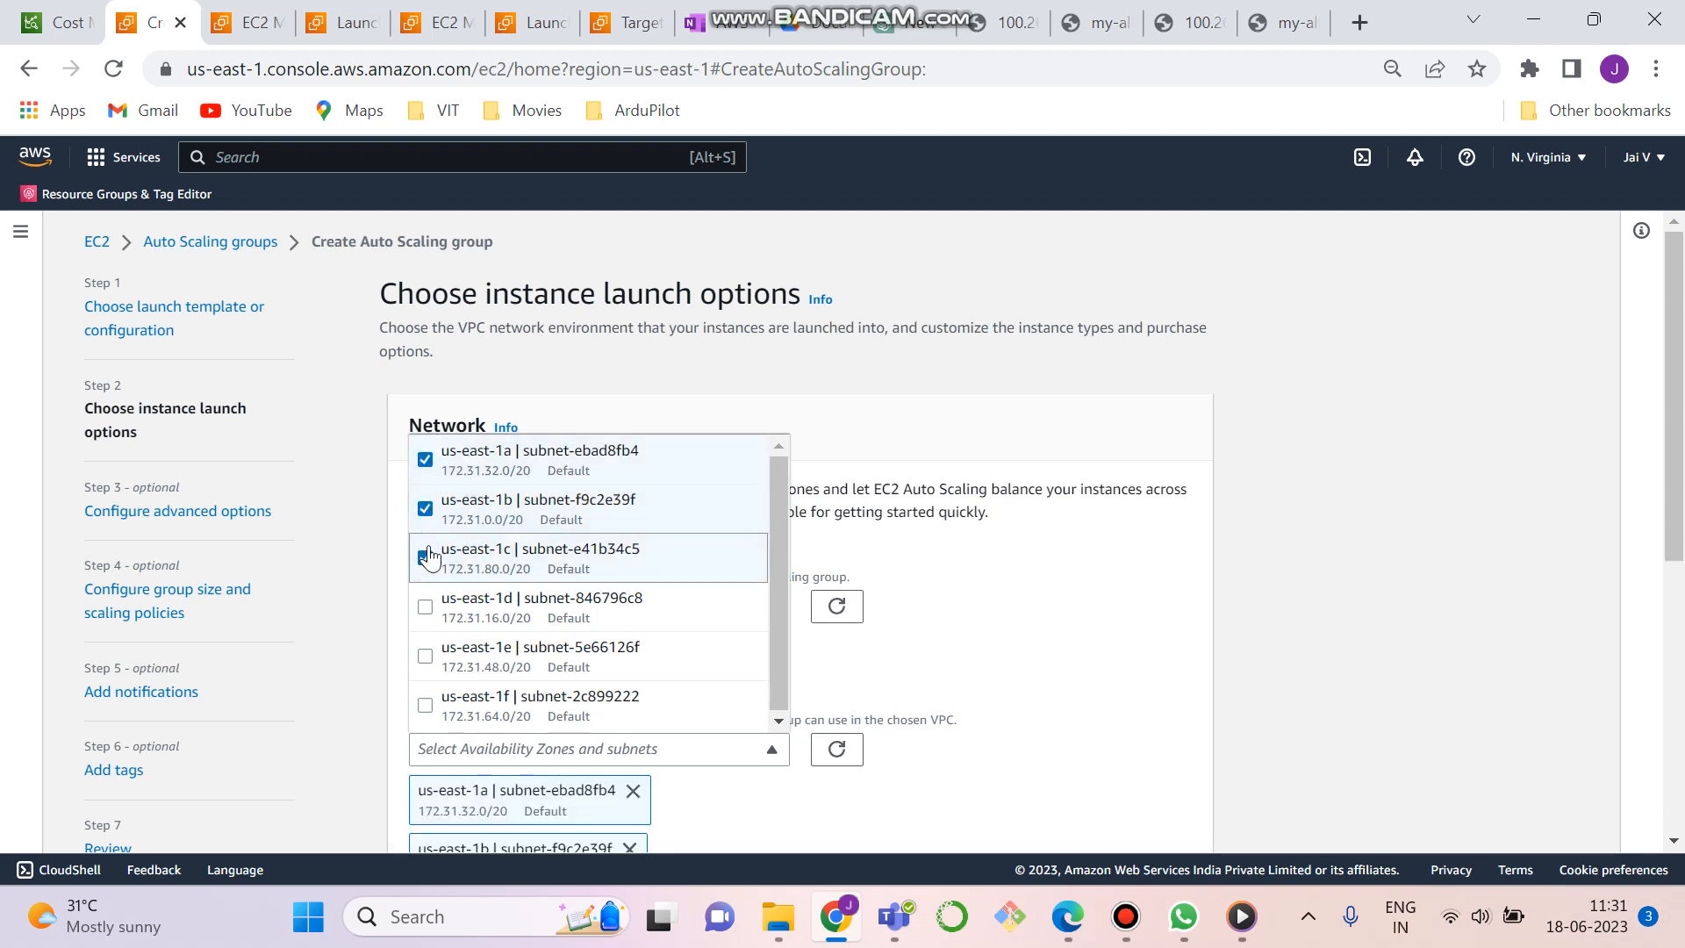
pyautogui.click(427, 608)
pyautogui.click(426, 656)
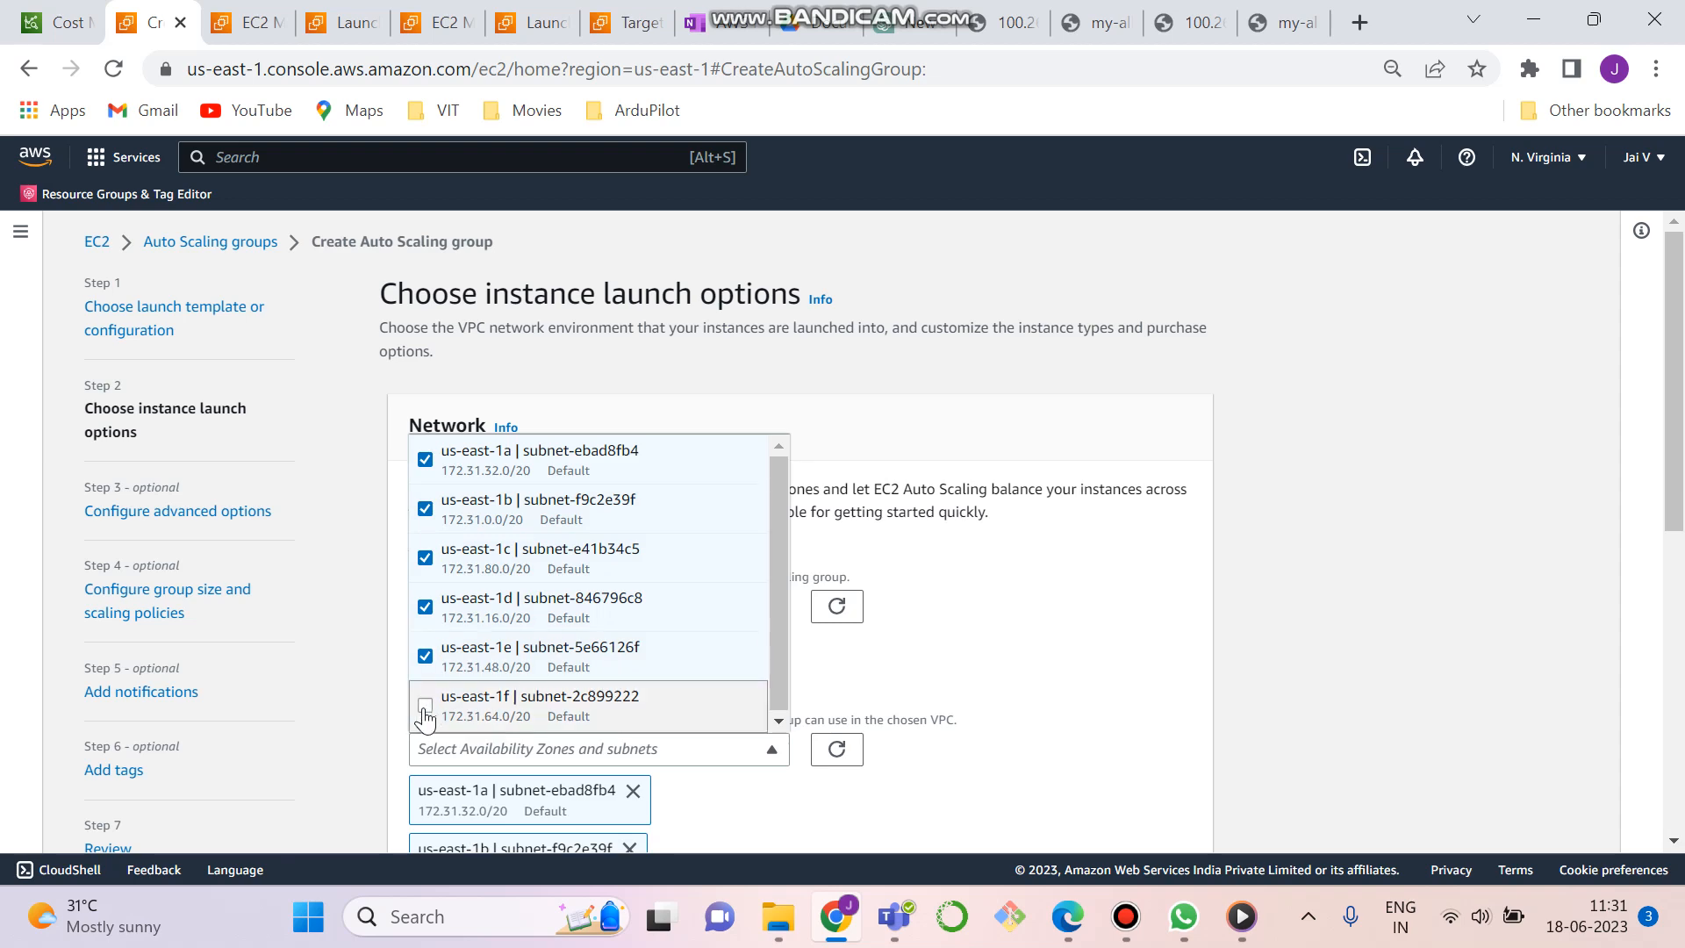
pyautogui.click(425, 705)
pyautogui.click(1101, 636)
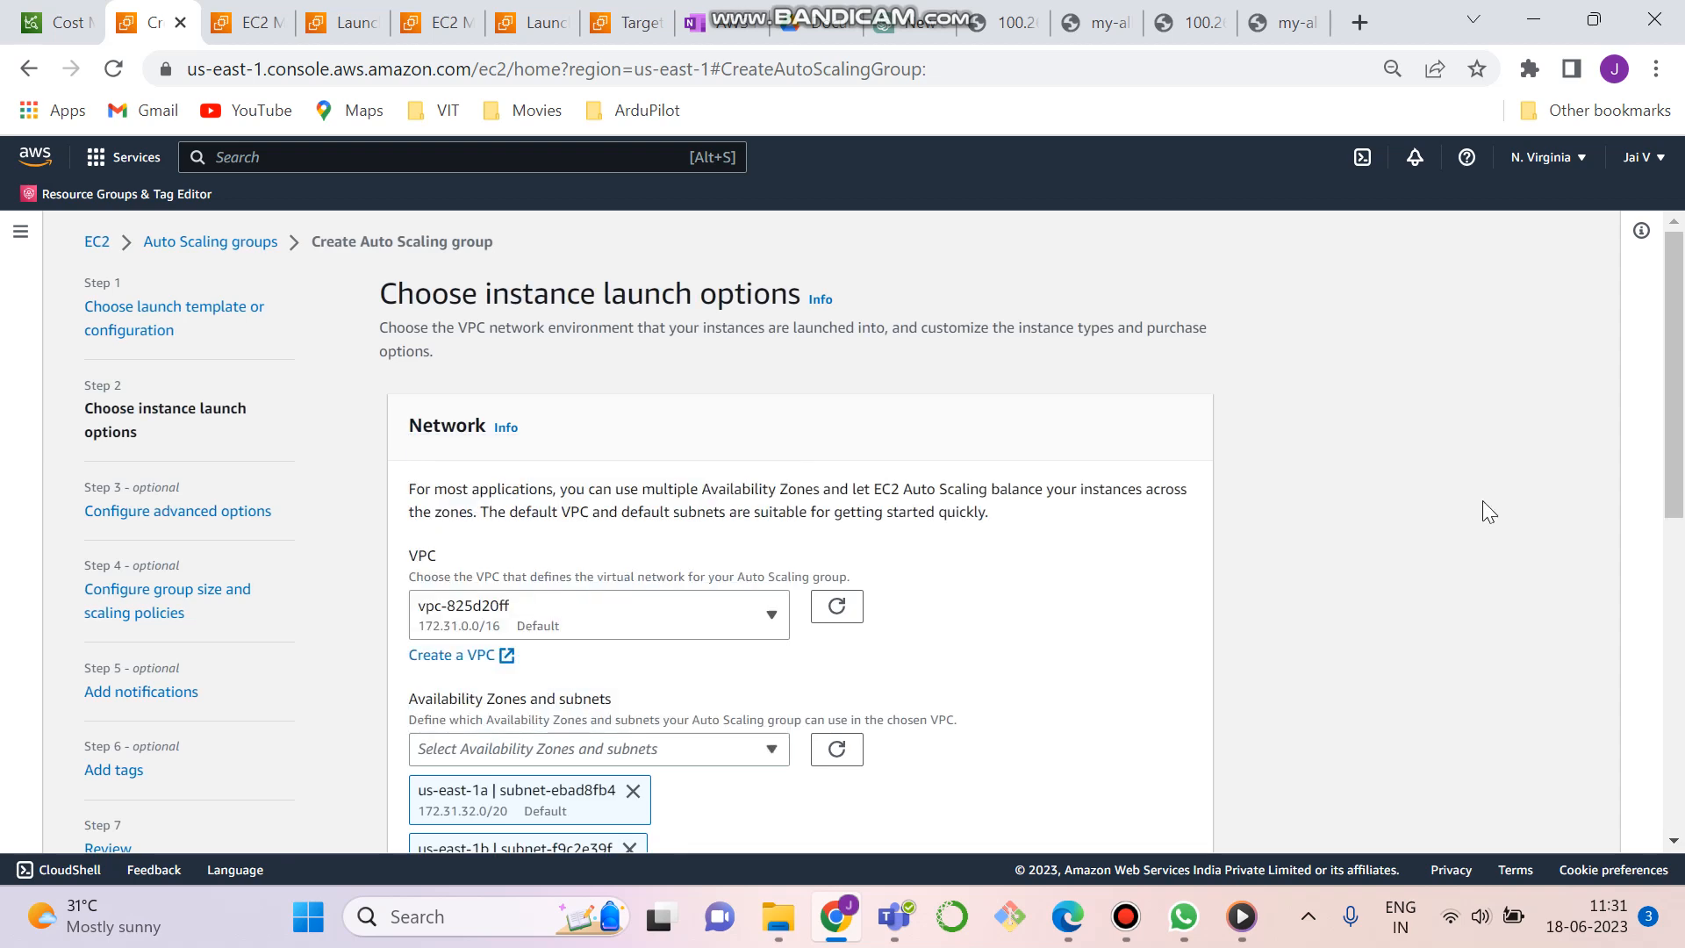
pyautogui.moveTo(1674, 486); pyautogui.dragTo(1681, 799)
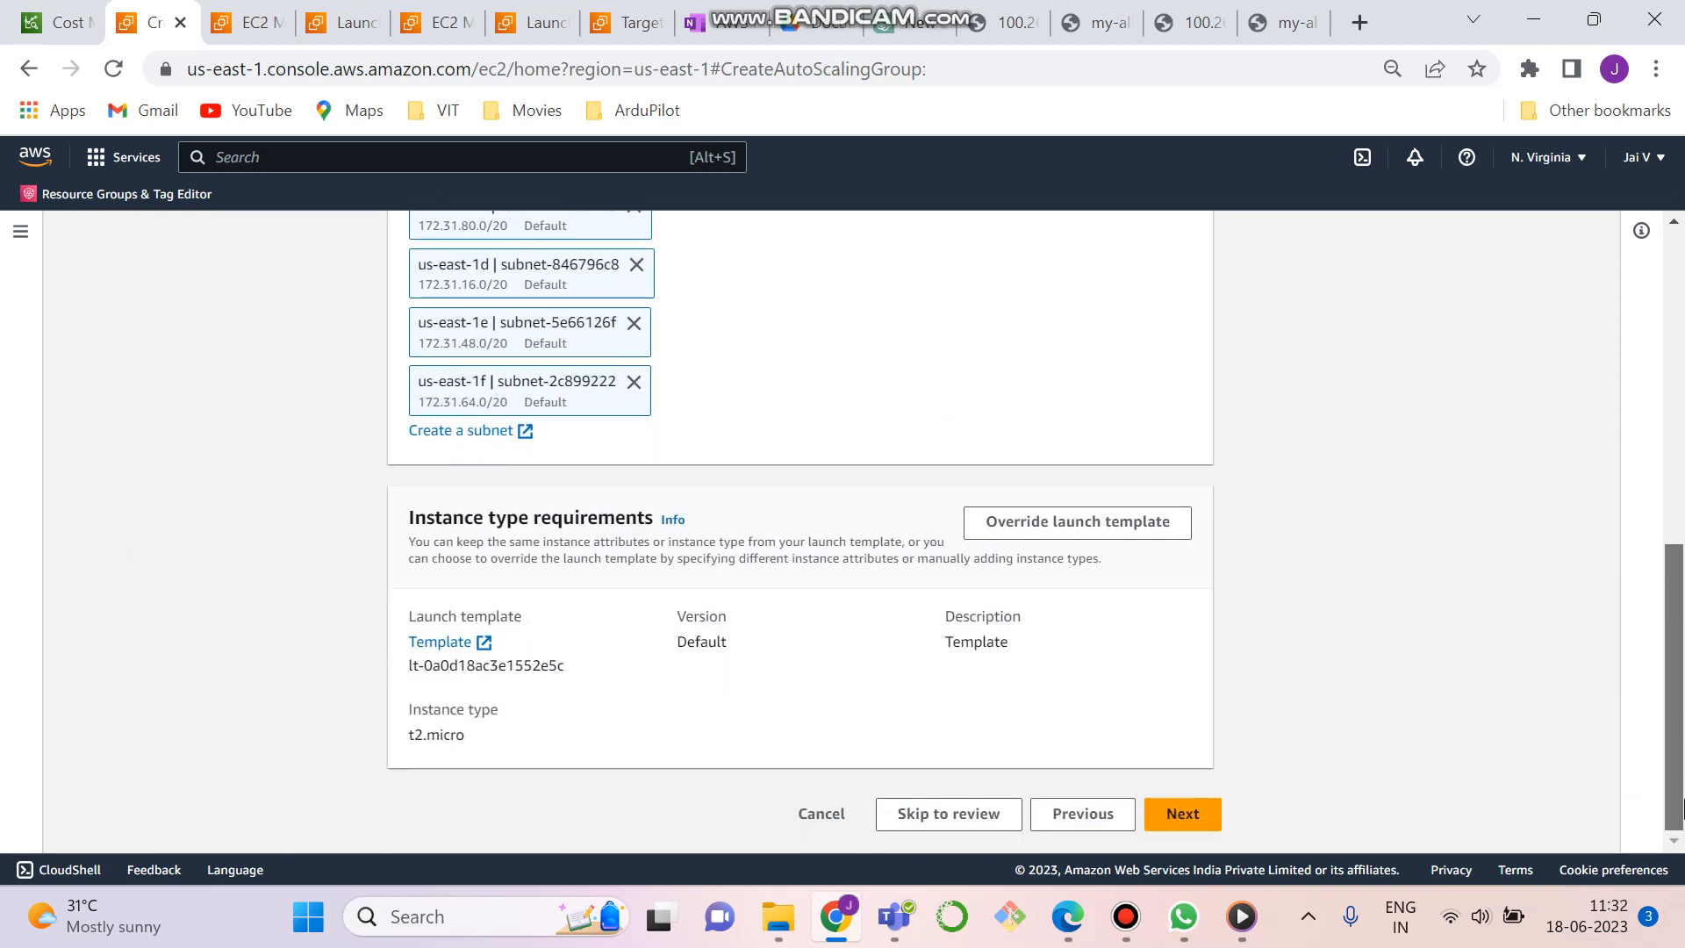
pyautogui.click(1211, 818)
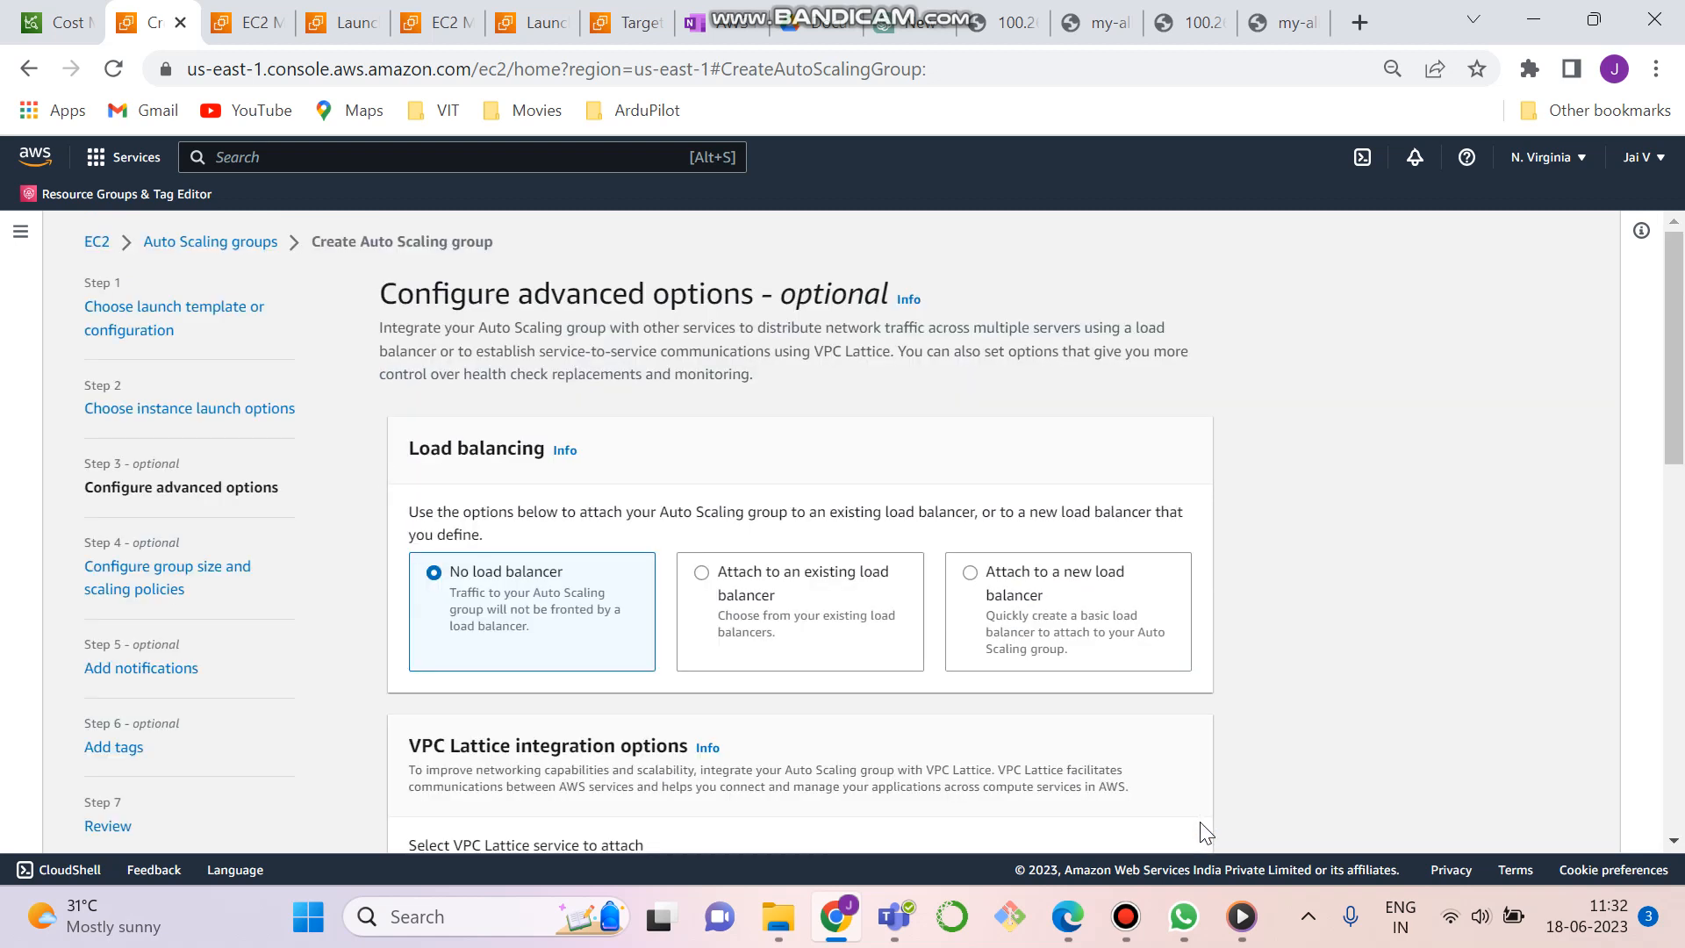
# Attach the Auto Scaling group to an existing load balancer through the MY-TG1 HTTP target group
pyautogui.click(756, 590)
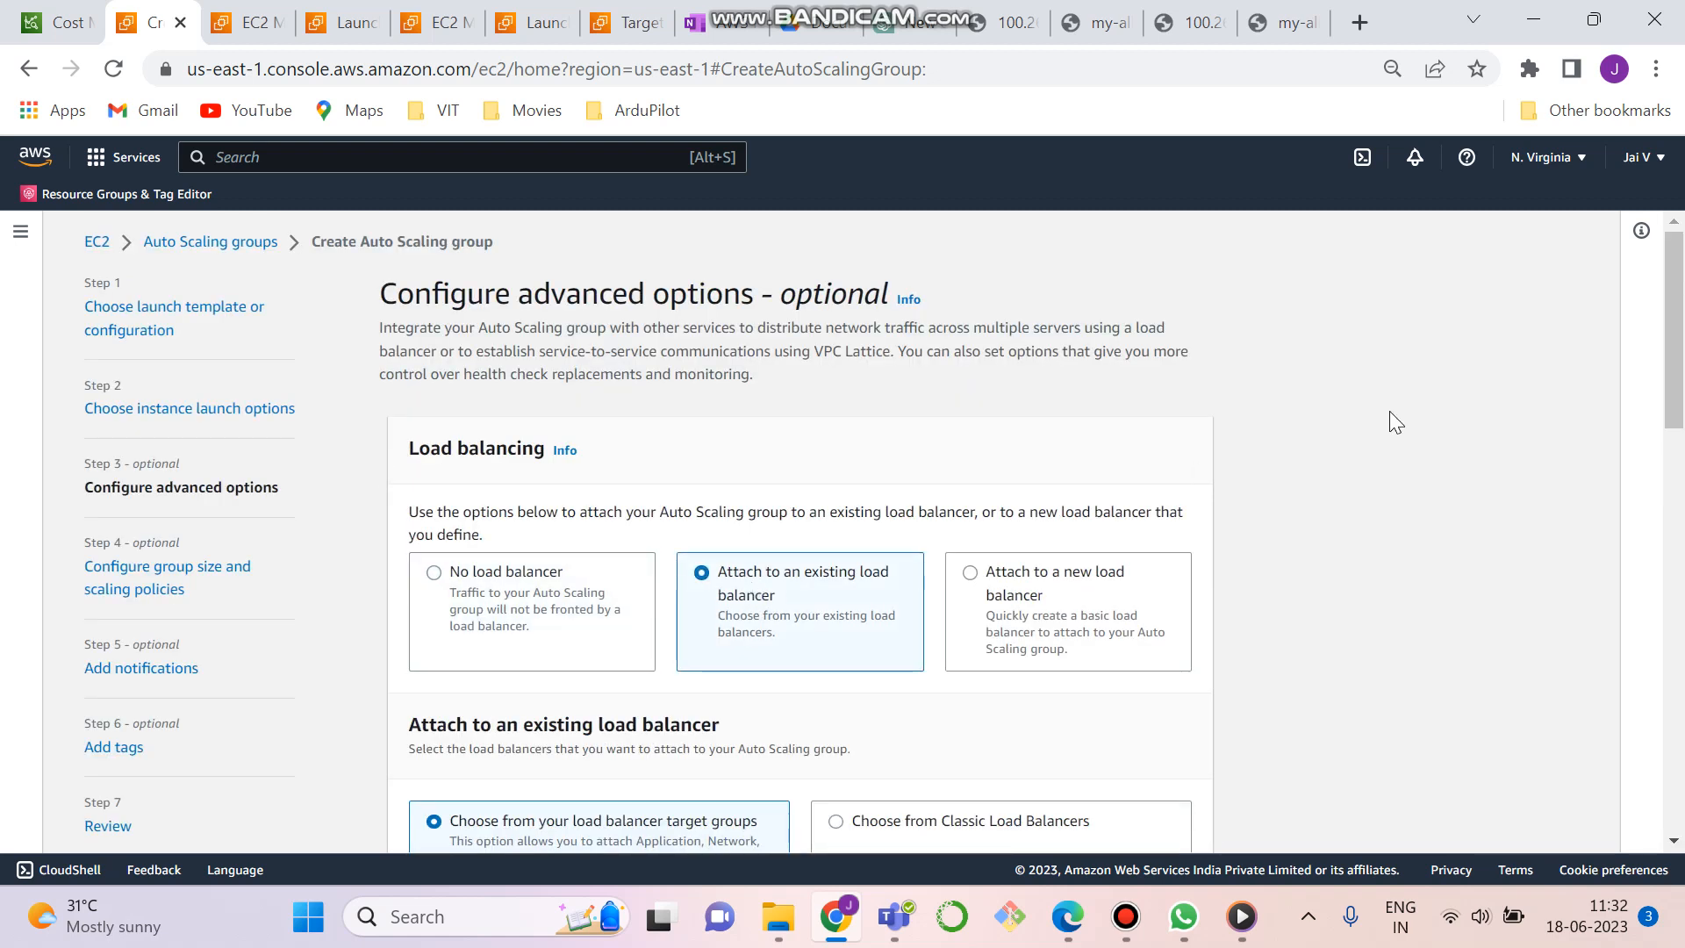
pyautogui.moveTo(1682, 369); pyautogui.dragTo(1683, 524)
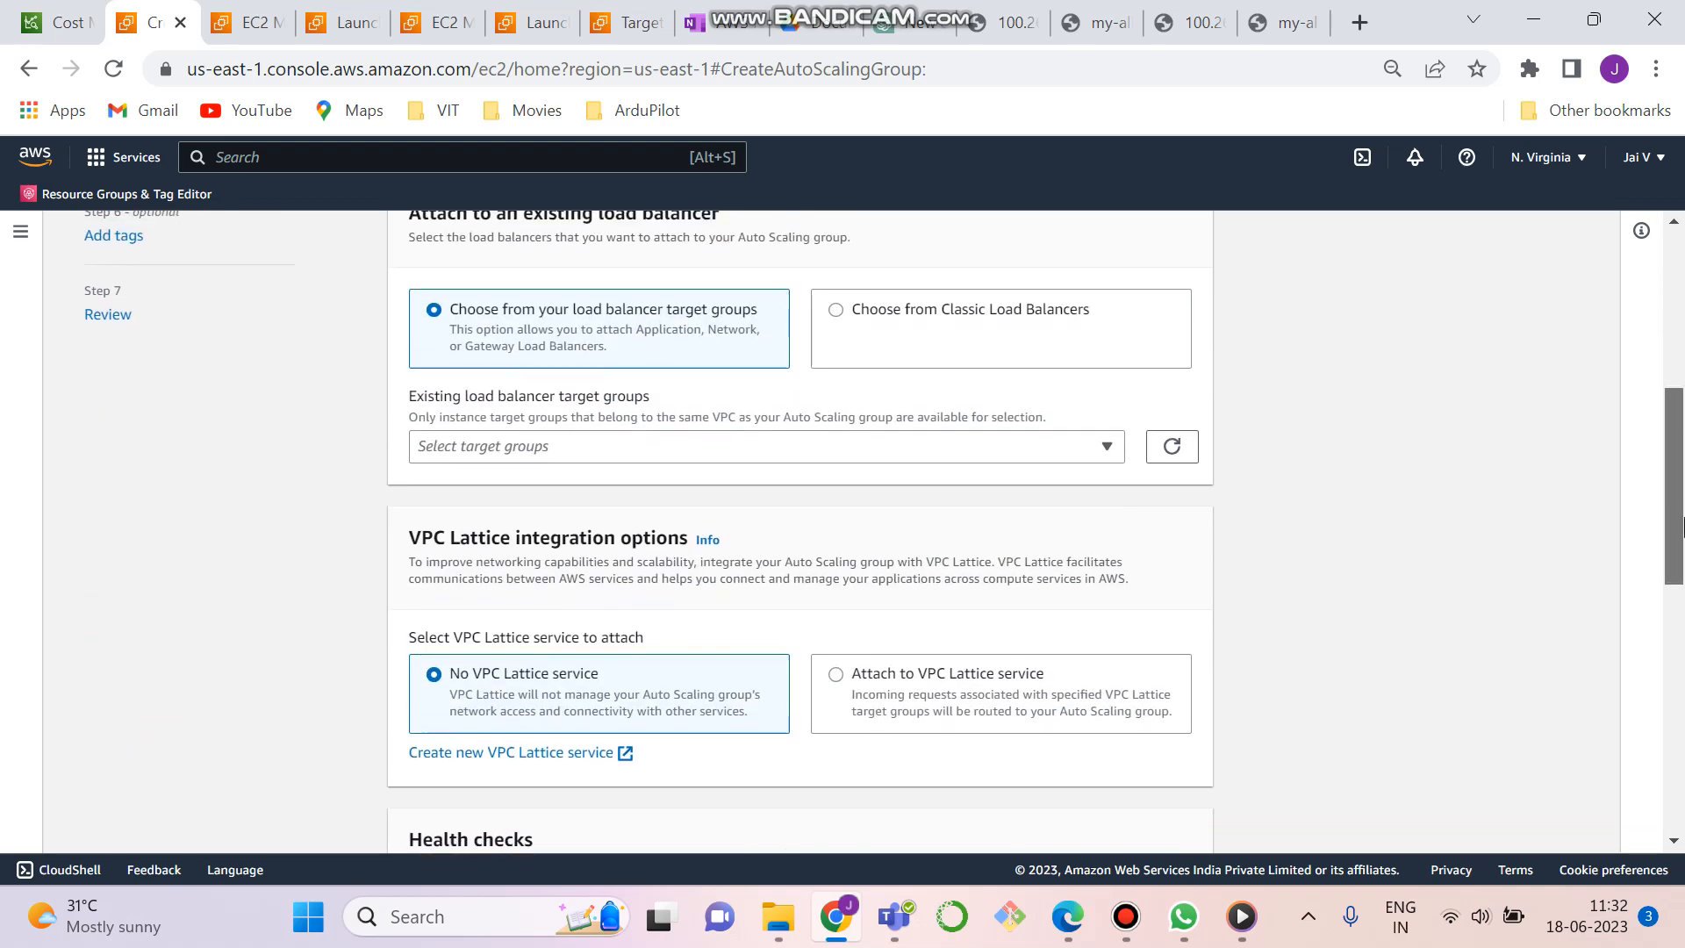
pyautogui.click(798, 445)
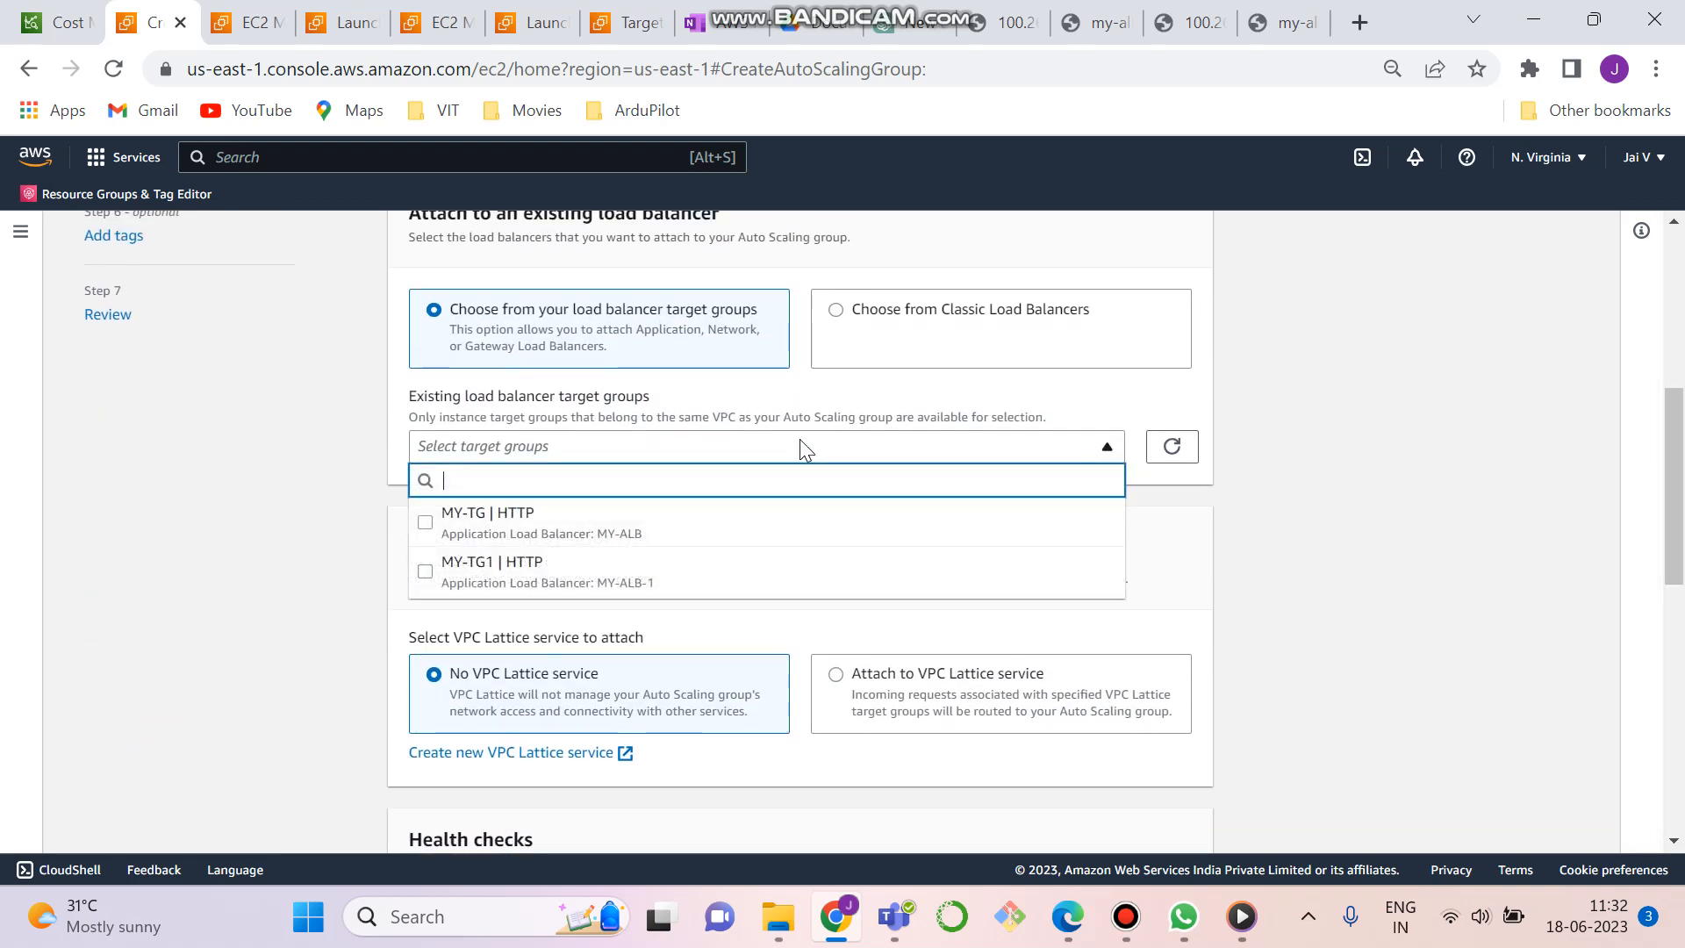
pyautogui.click(663, 526)
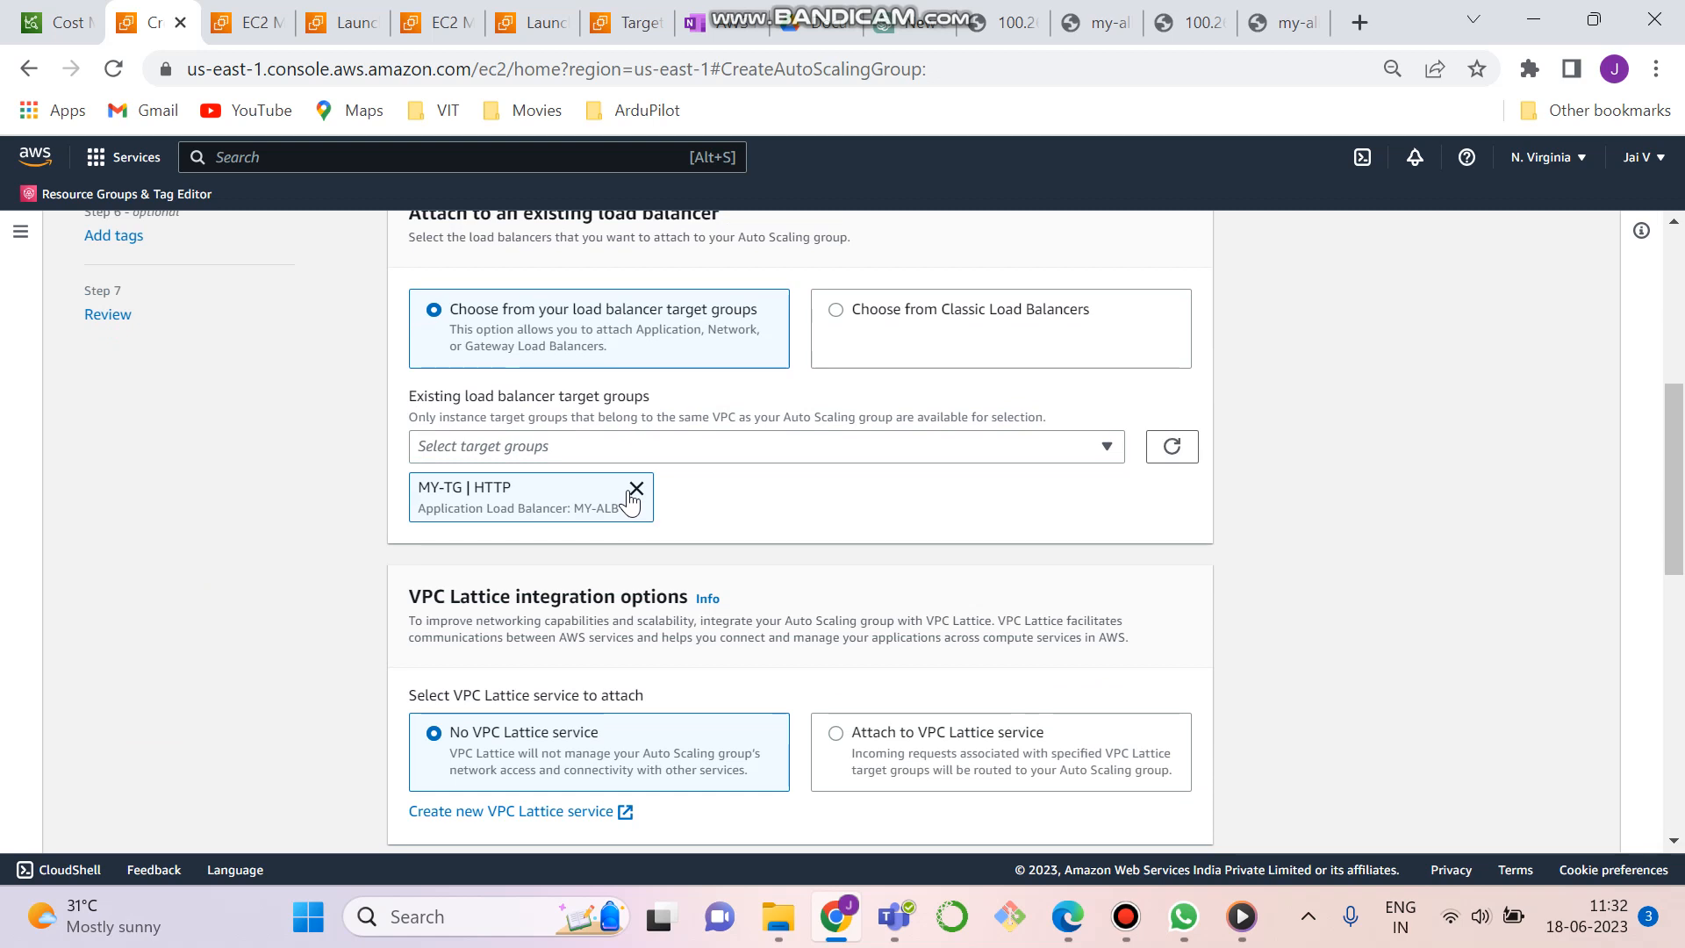
pyautogui.click(636, 488)
pyautogui.click(636, 454)
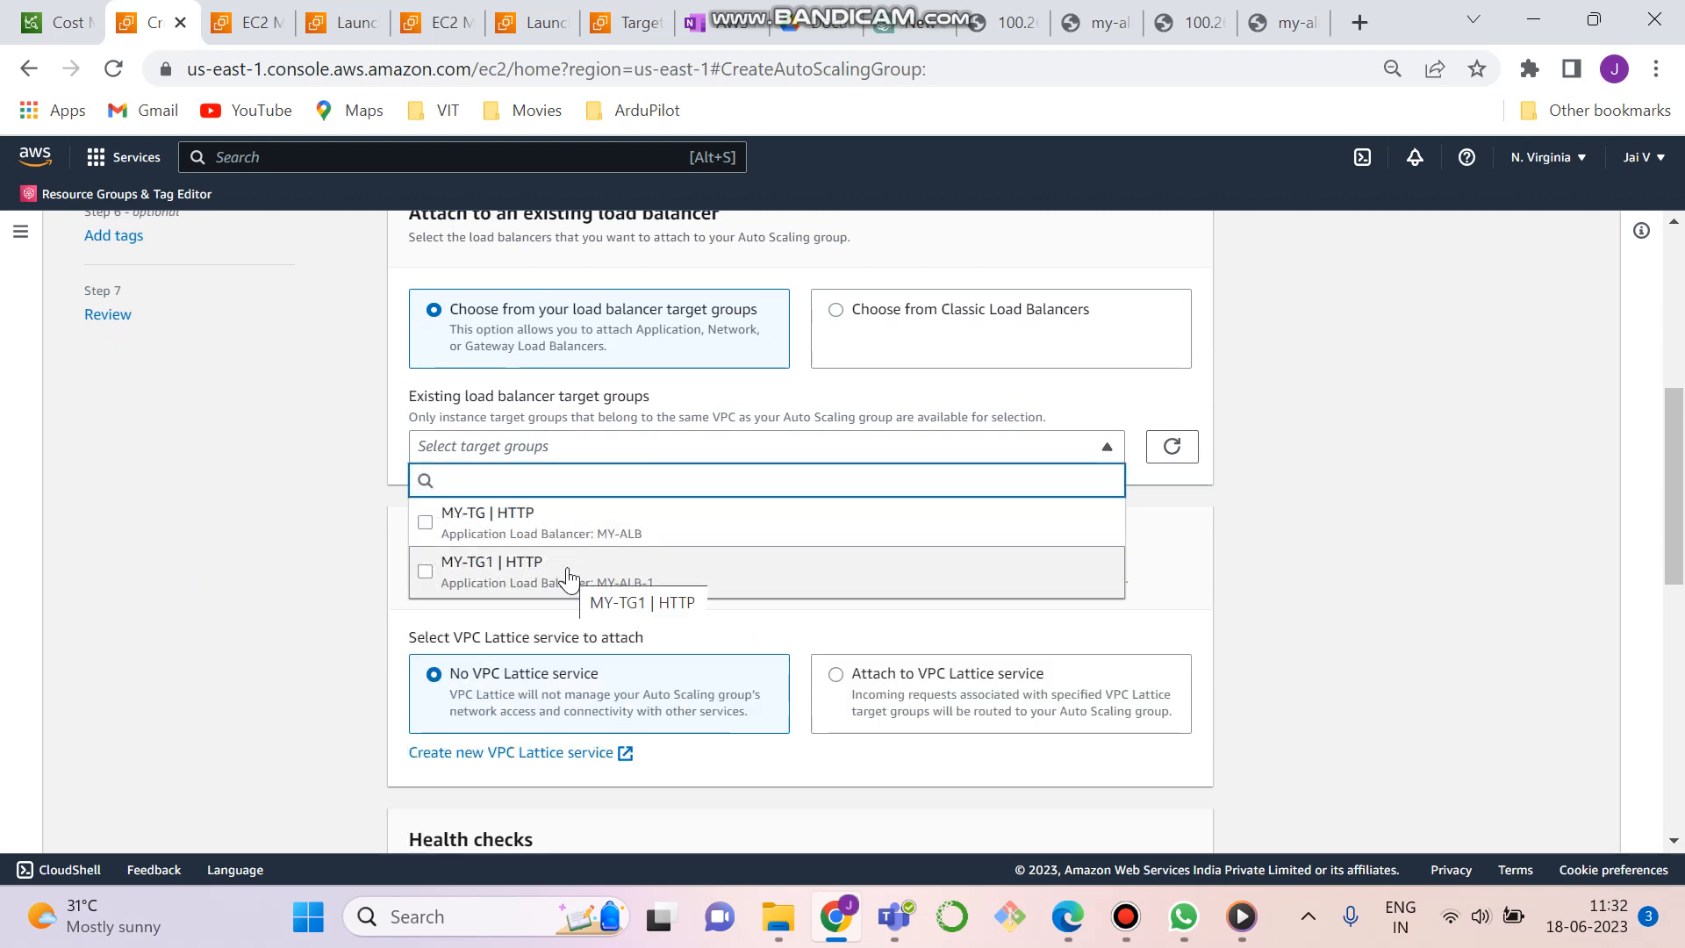
pyautogui.click(569, 577)
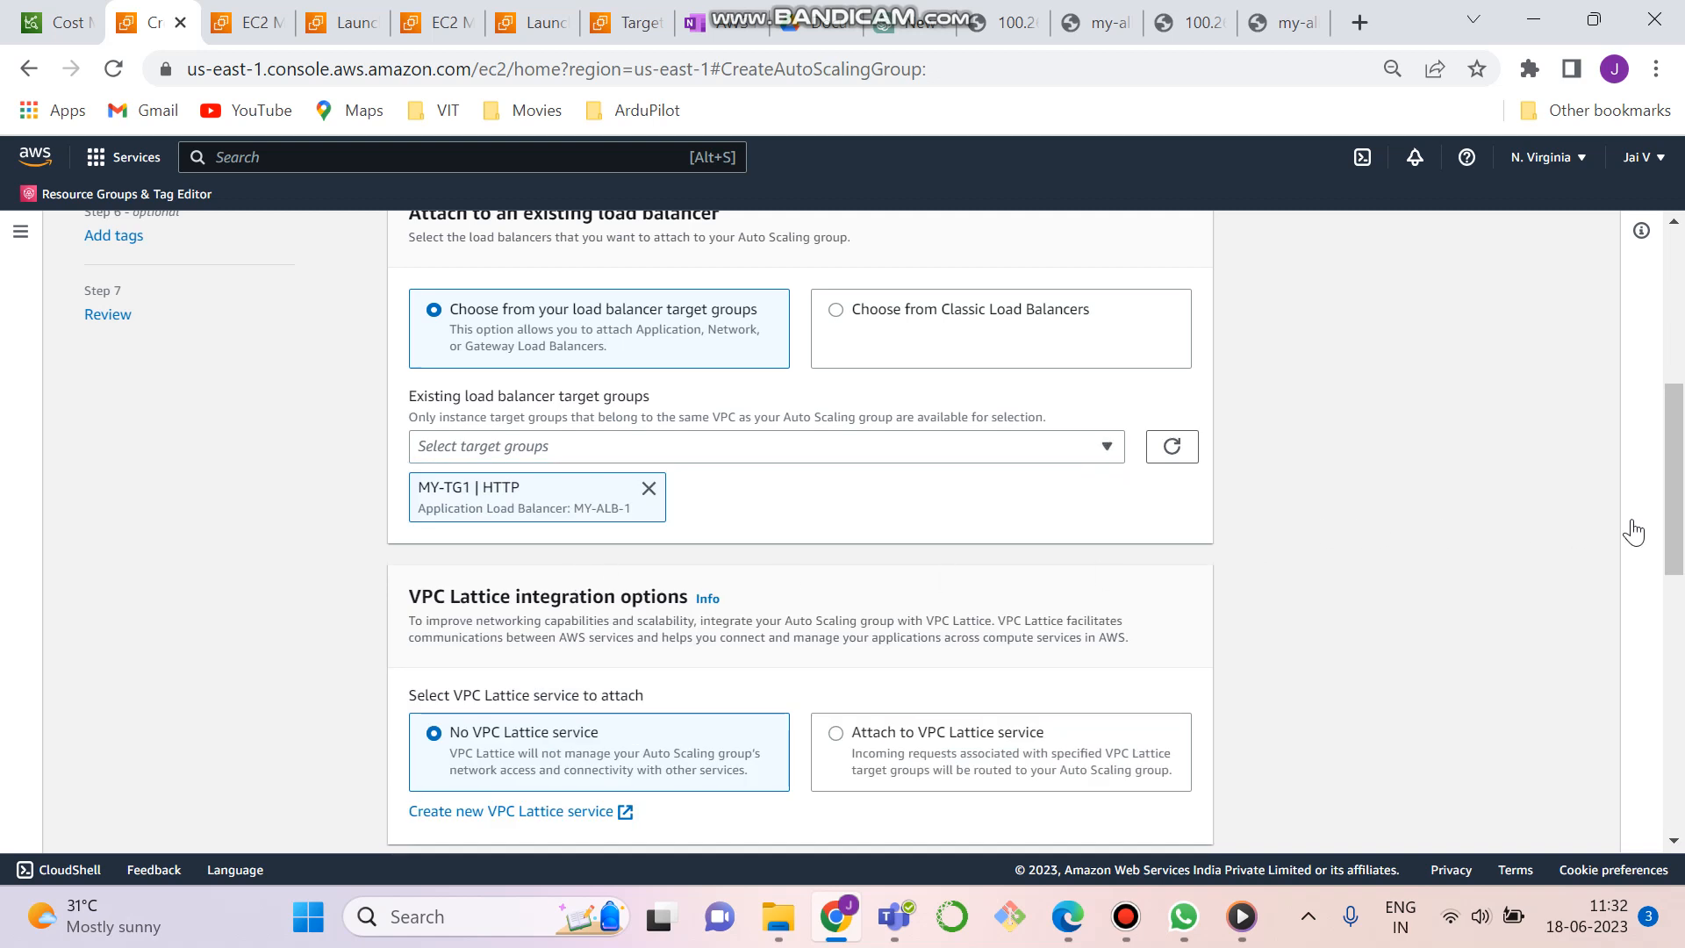
# Keep the default health check settings and set the group's desired and minimum capacity to 2 and its maximum capacity to 5
pyautogui.moveTo(1682, 487); pyautogui.dragTo(1678, 746)
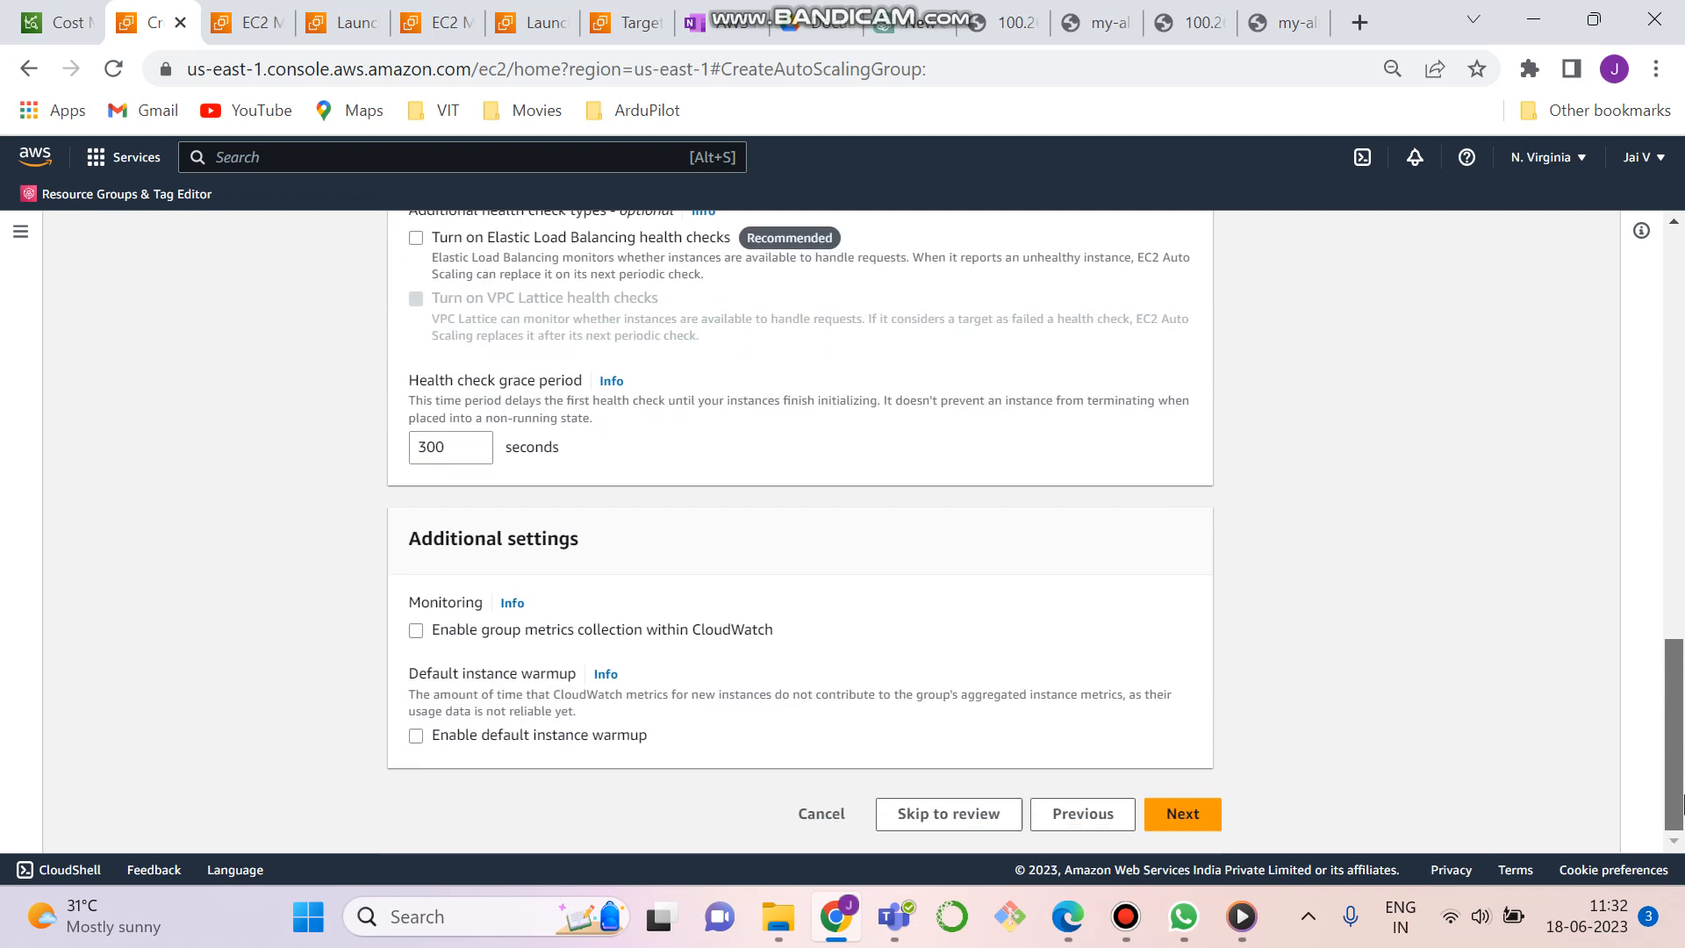
pyautogui.click(1183, 814)
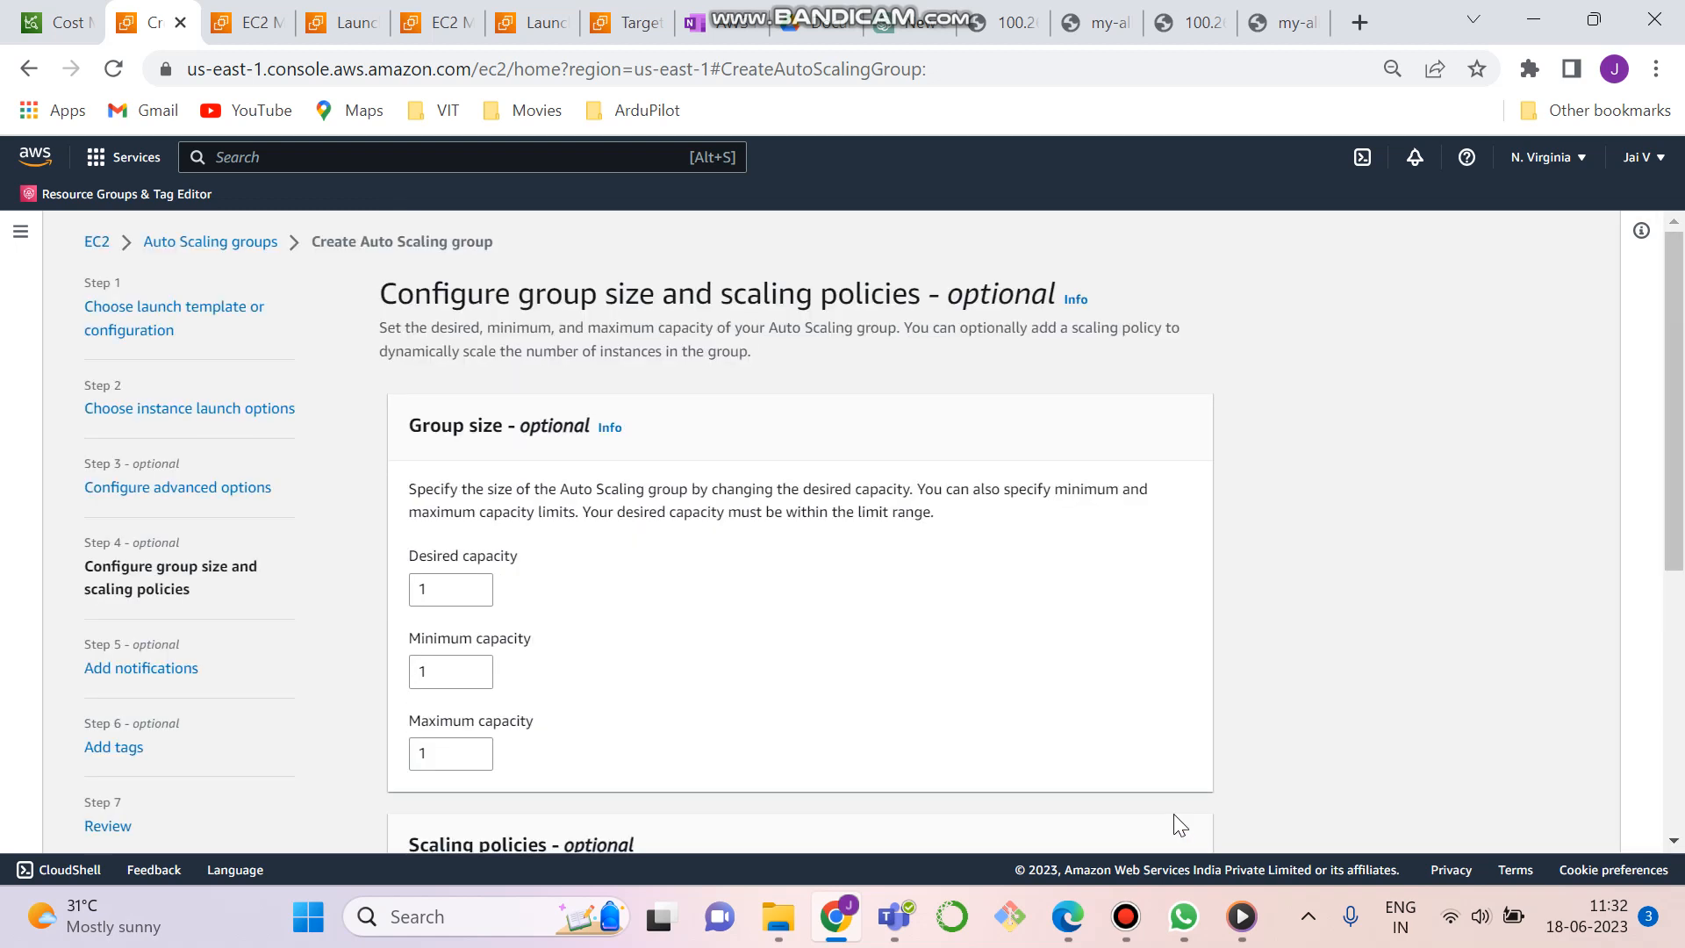
pyautogui.click(428, 589)
pyautogui.write('2')
pyautogui.click(429, 669)
pyautogui.click(430, 753)
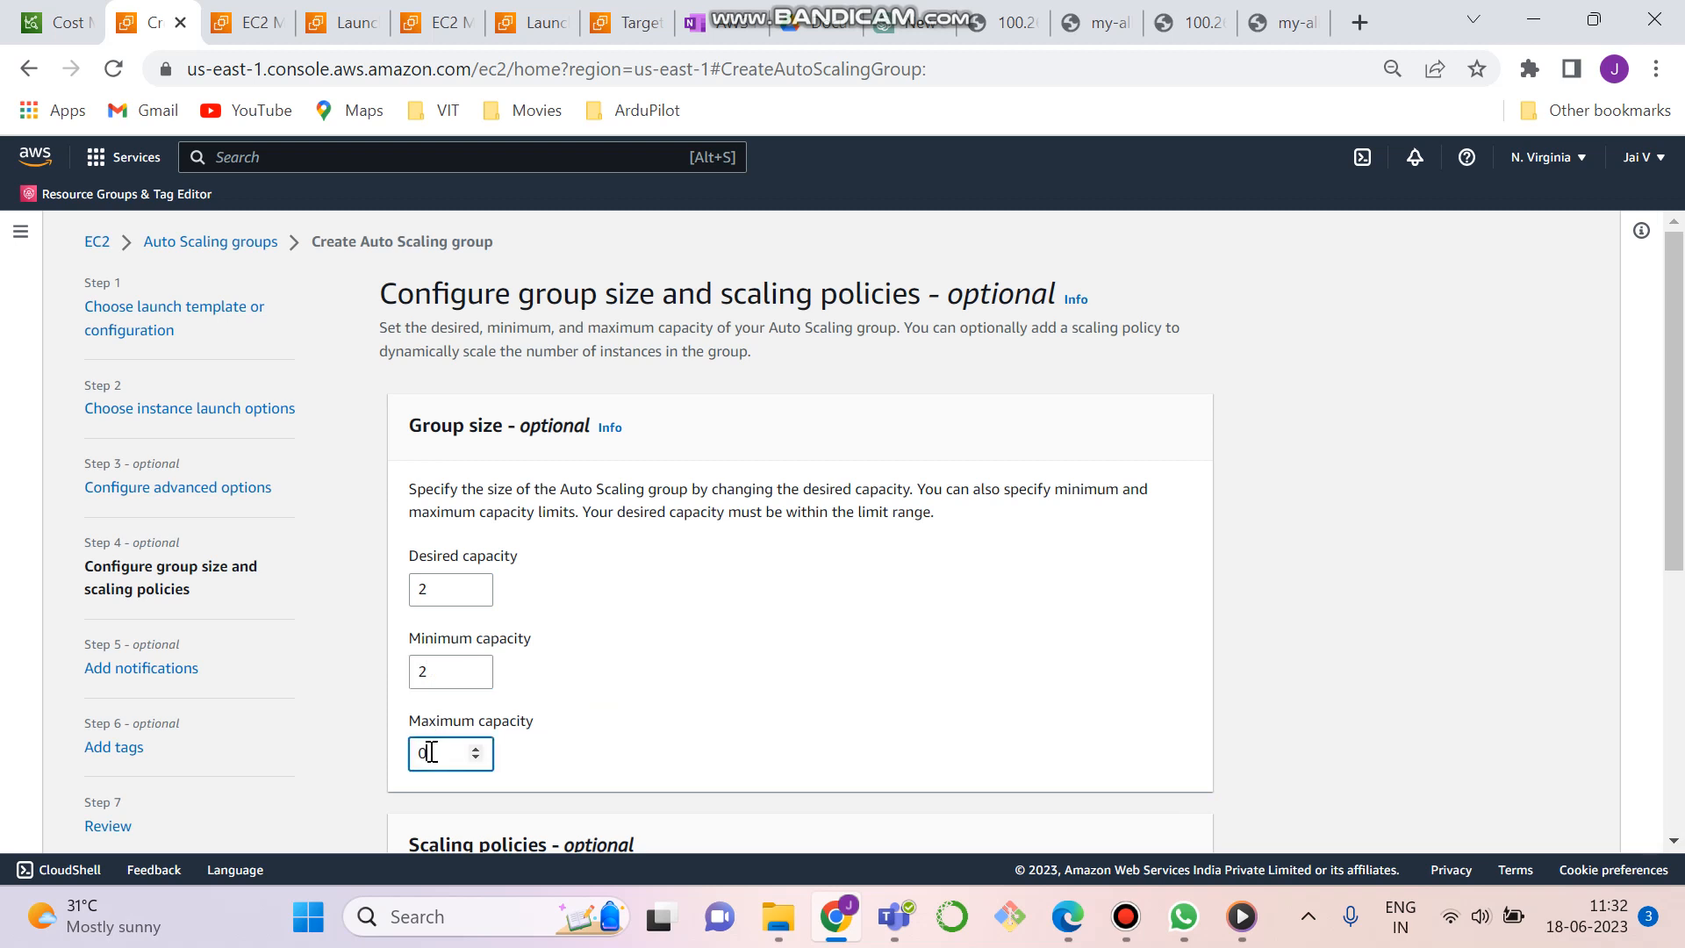
pyautogui.scroll(-5, 1680, 658)
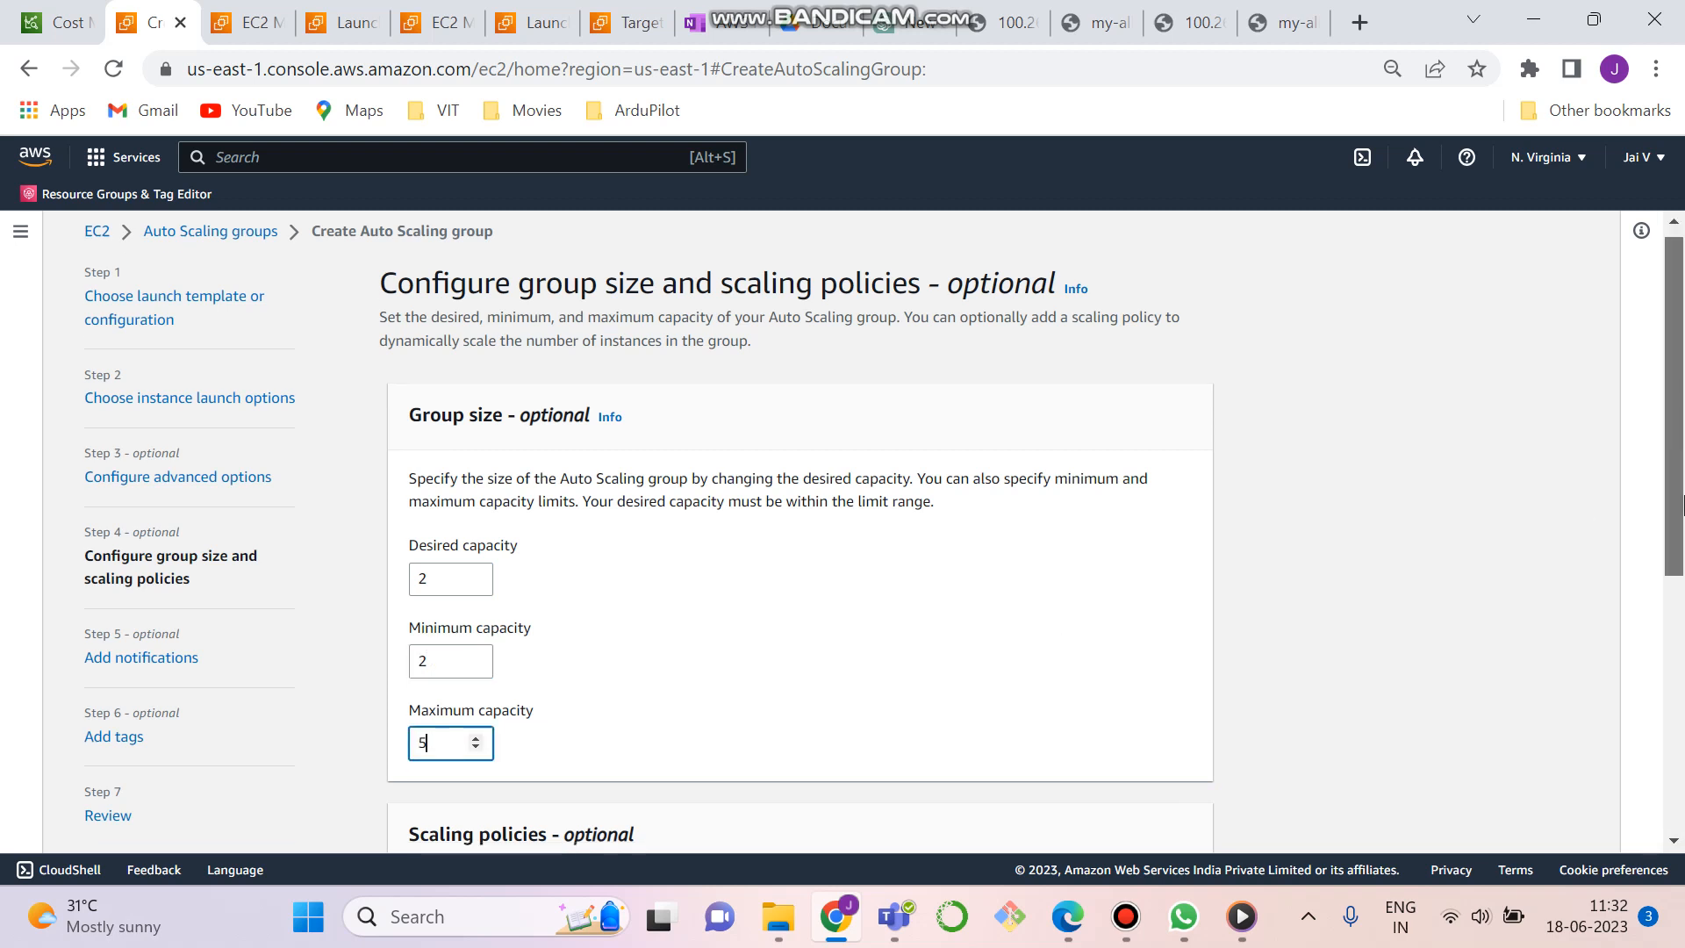
# Add a target tracking scaling policy with the default Average CPU utilization target of 50 and continue to the notifications
pyautogui.moveTo(1683, 658); pyautogui.dragTo(1683, 689)
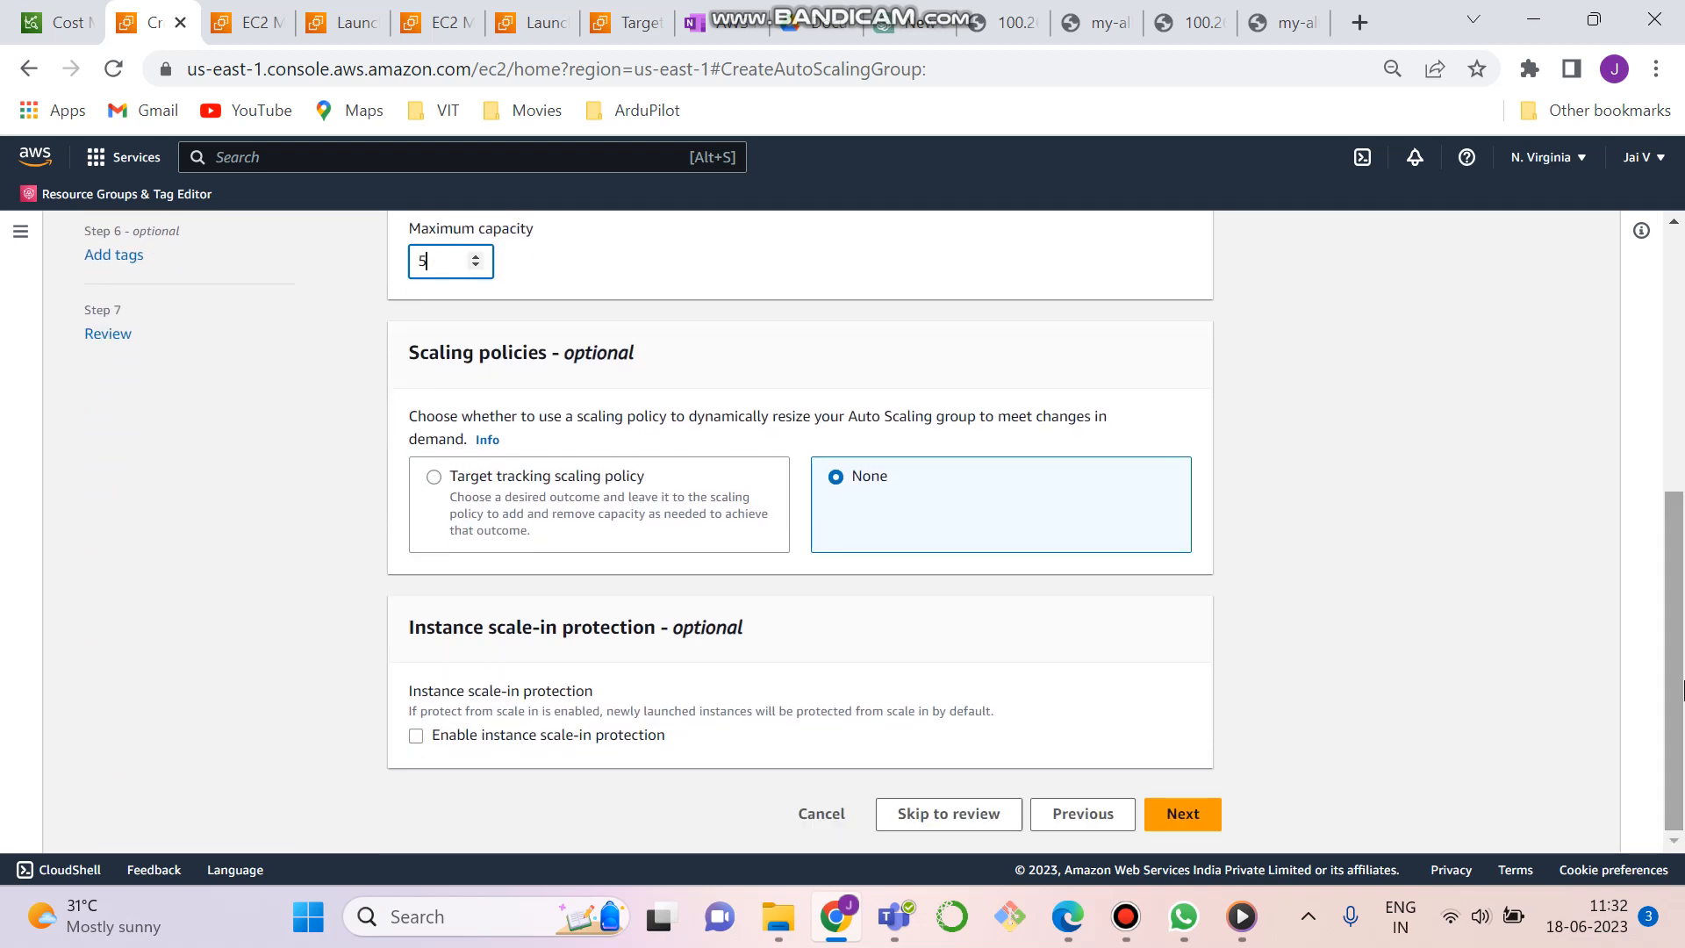
pyautogui.click(429, 479)
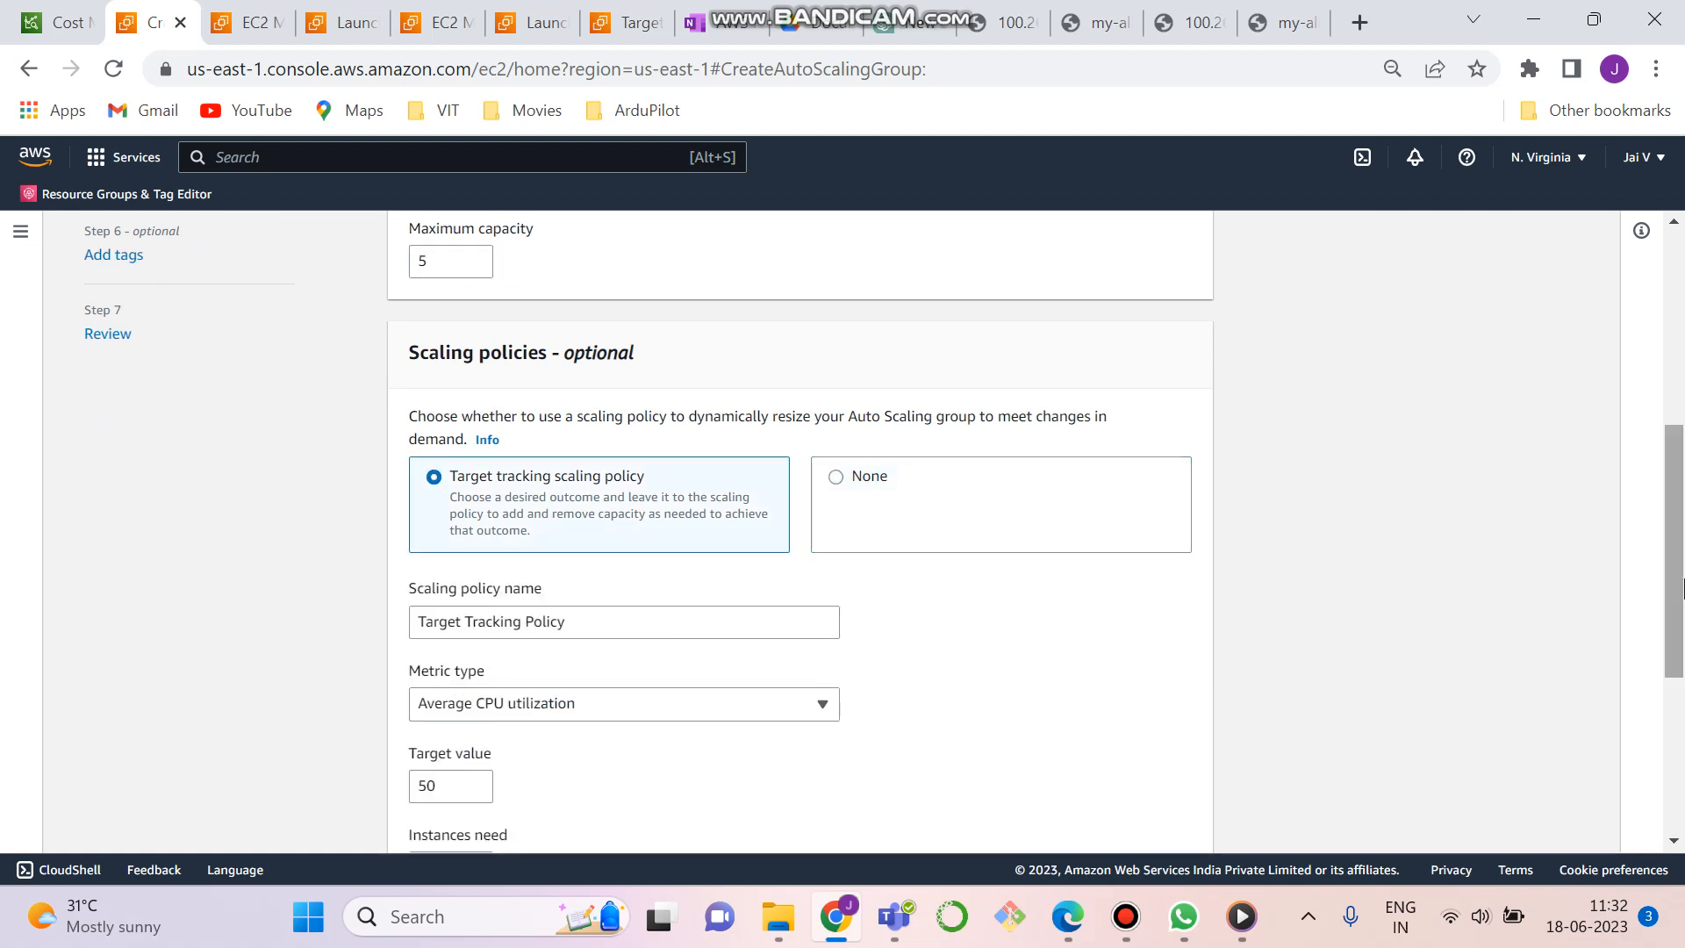
pyautogui.moveTo(1681, 586); pyautogui.dragTo(1683, 738)
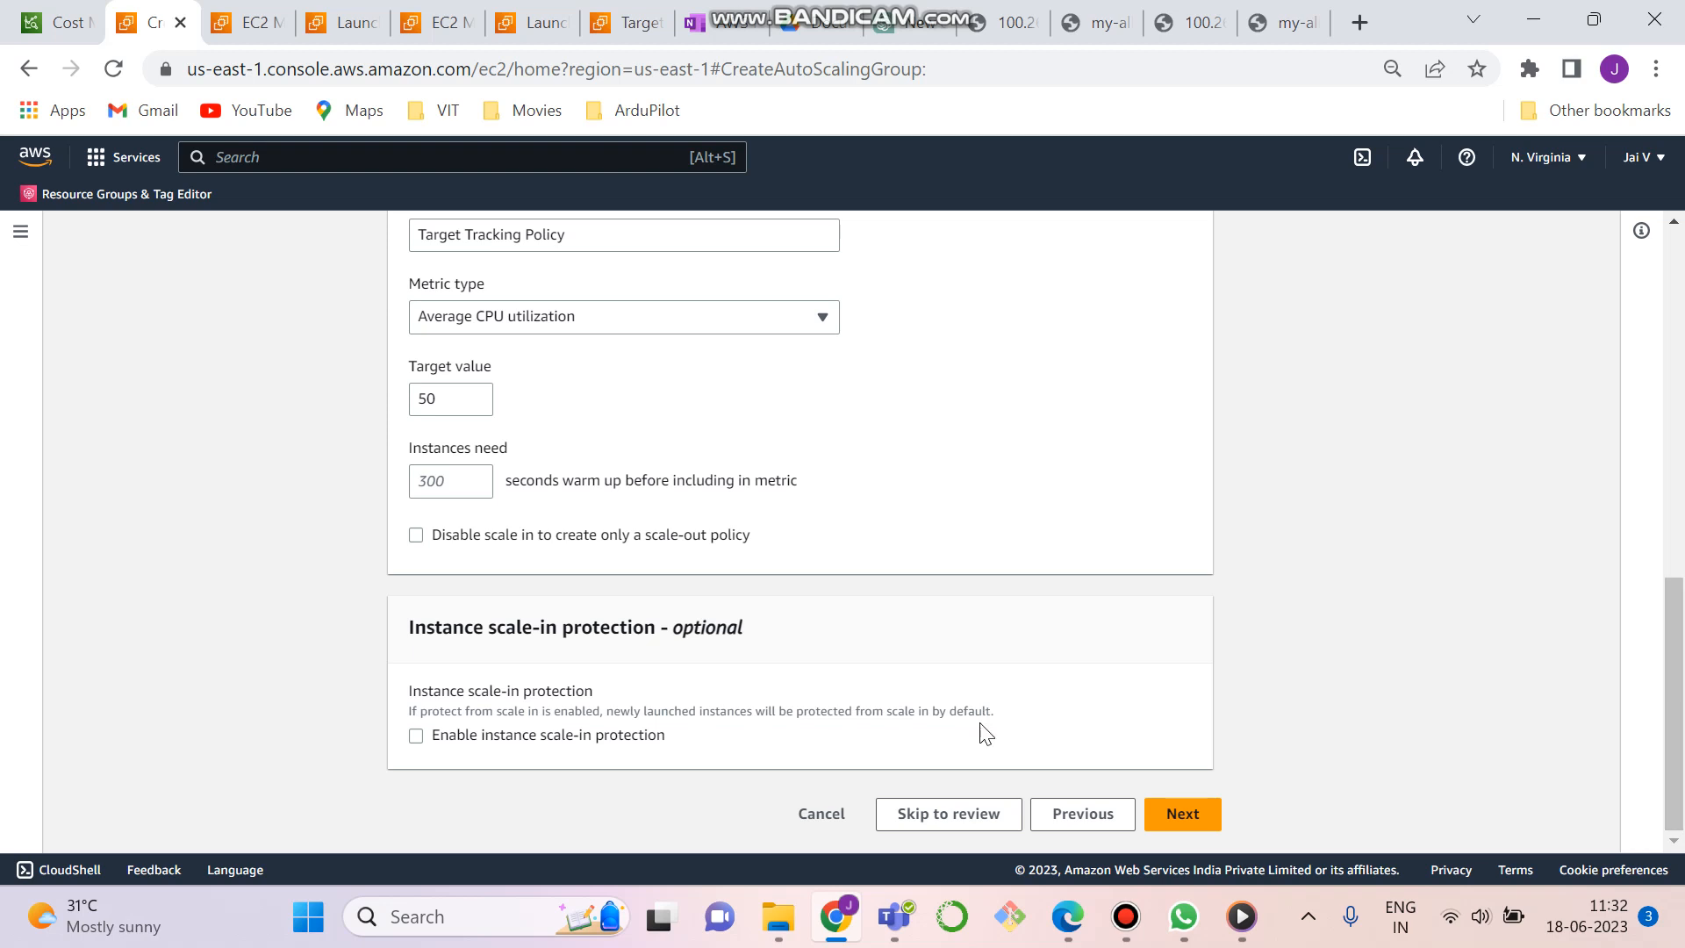
pyautogui.click(1185, 815)
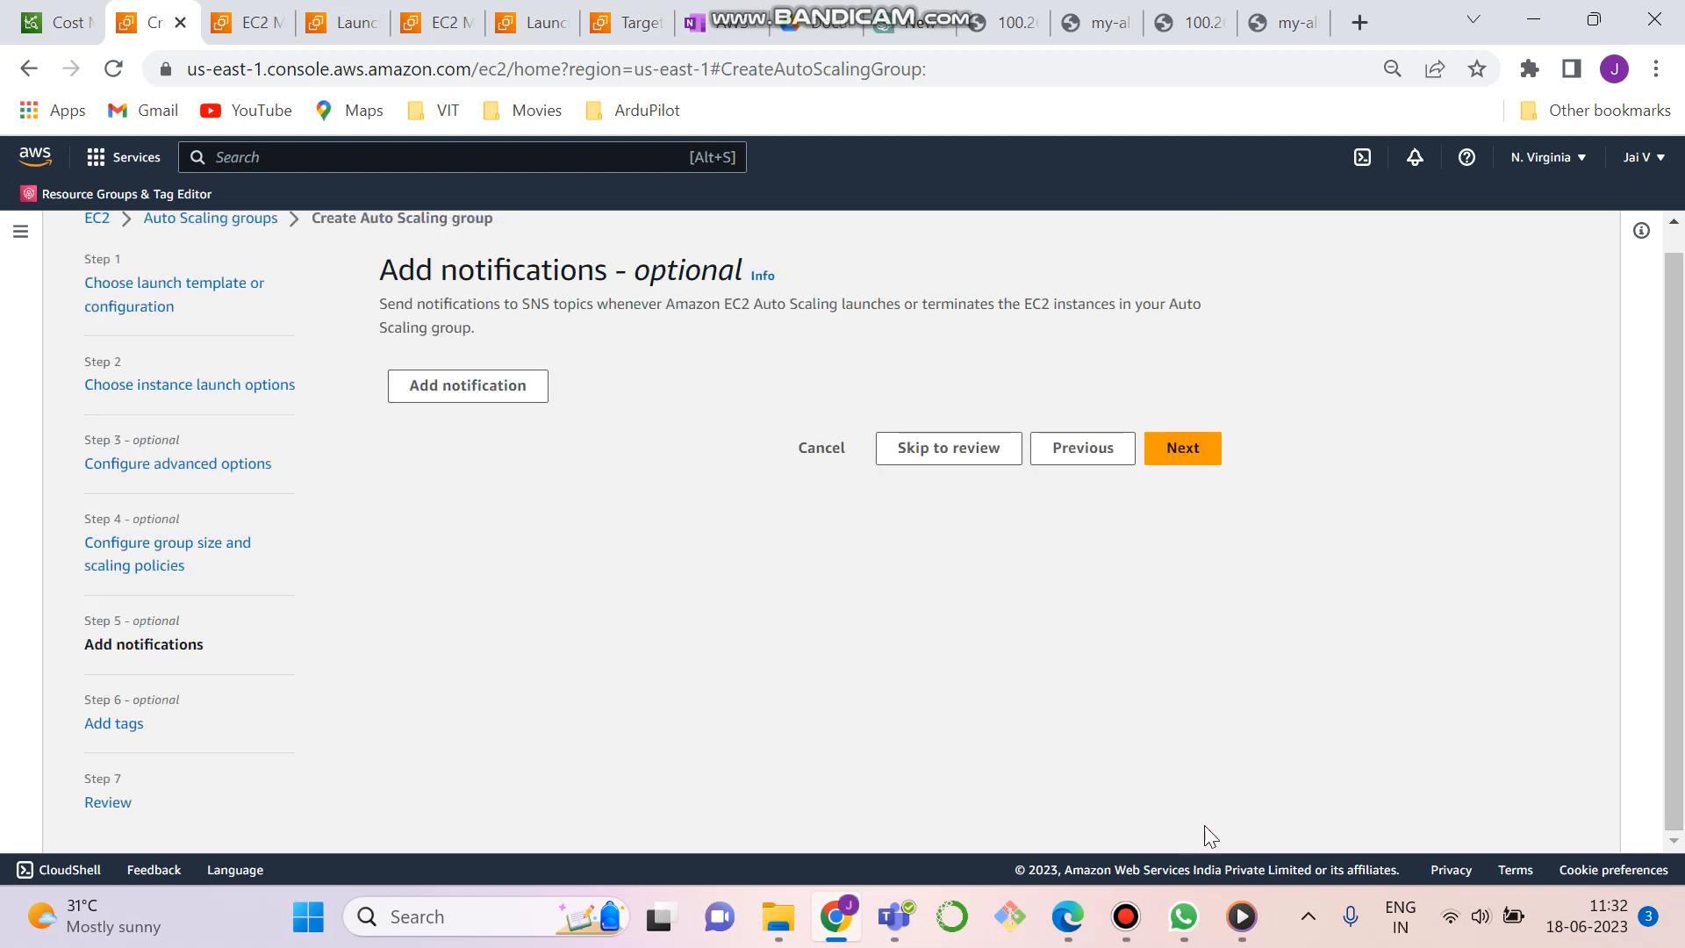
# Continue to the review without adding notifications or tags, and cancel the creation of the Auto Scaling group ee
pyautogui.click(1167, 448)
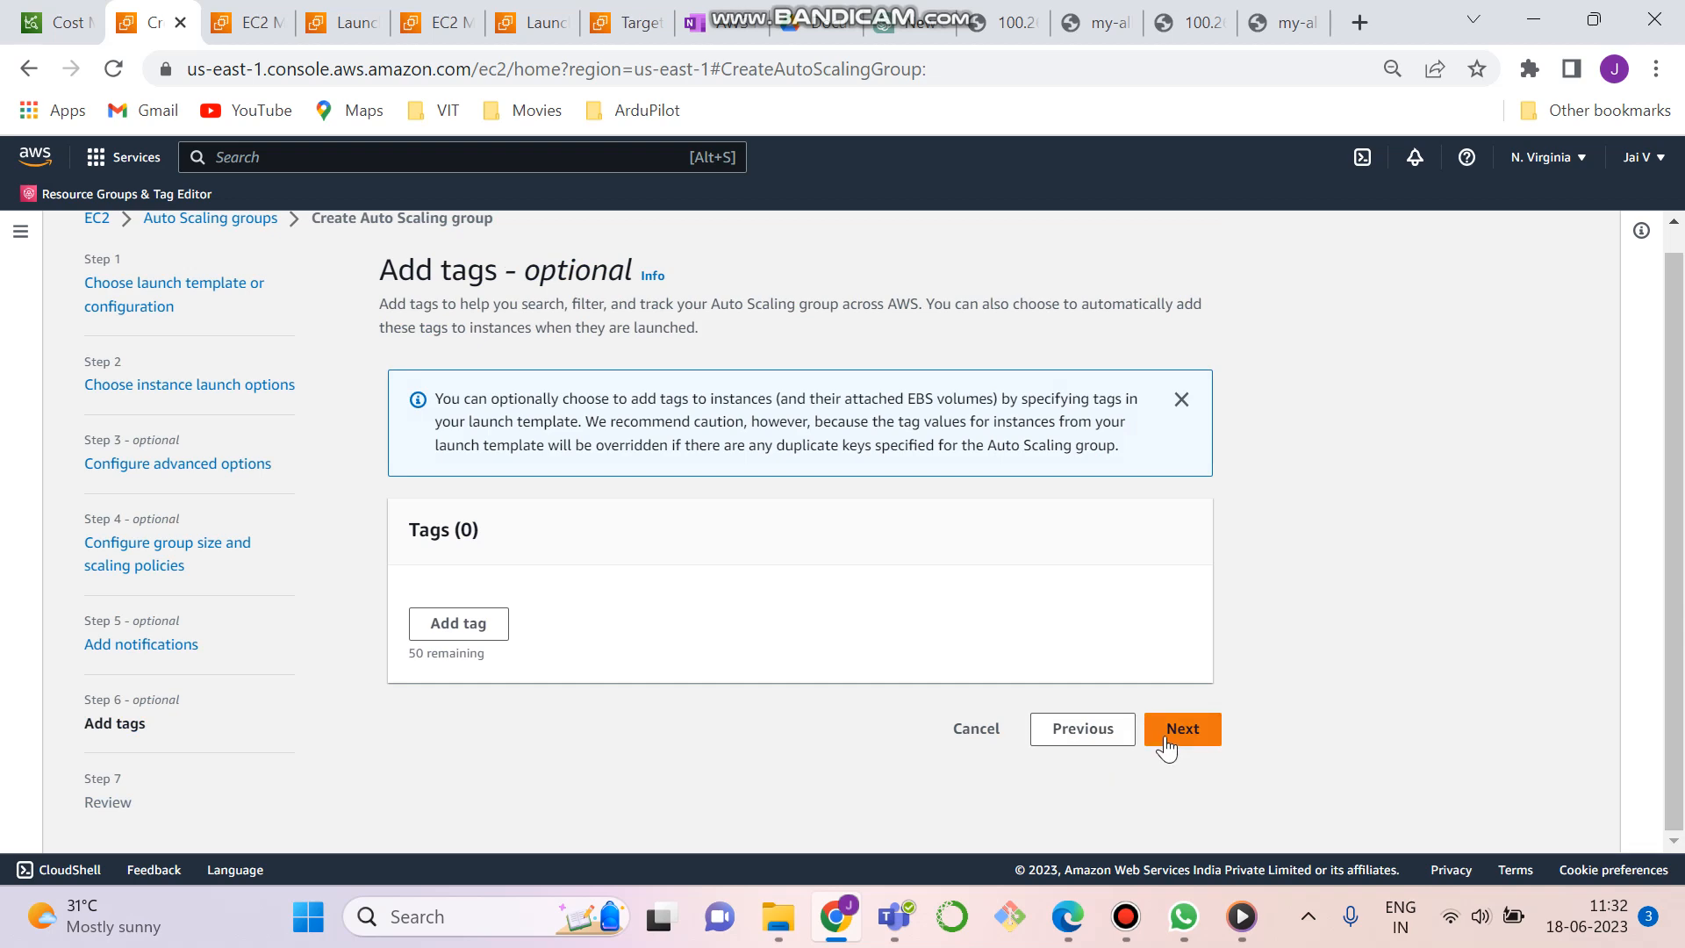
pyautogui.click(1167, 747)
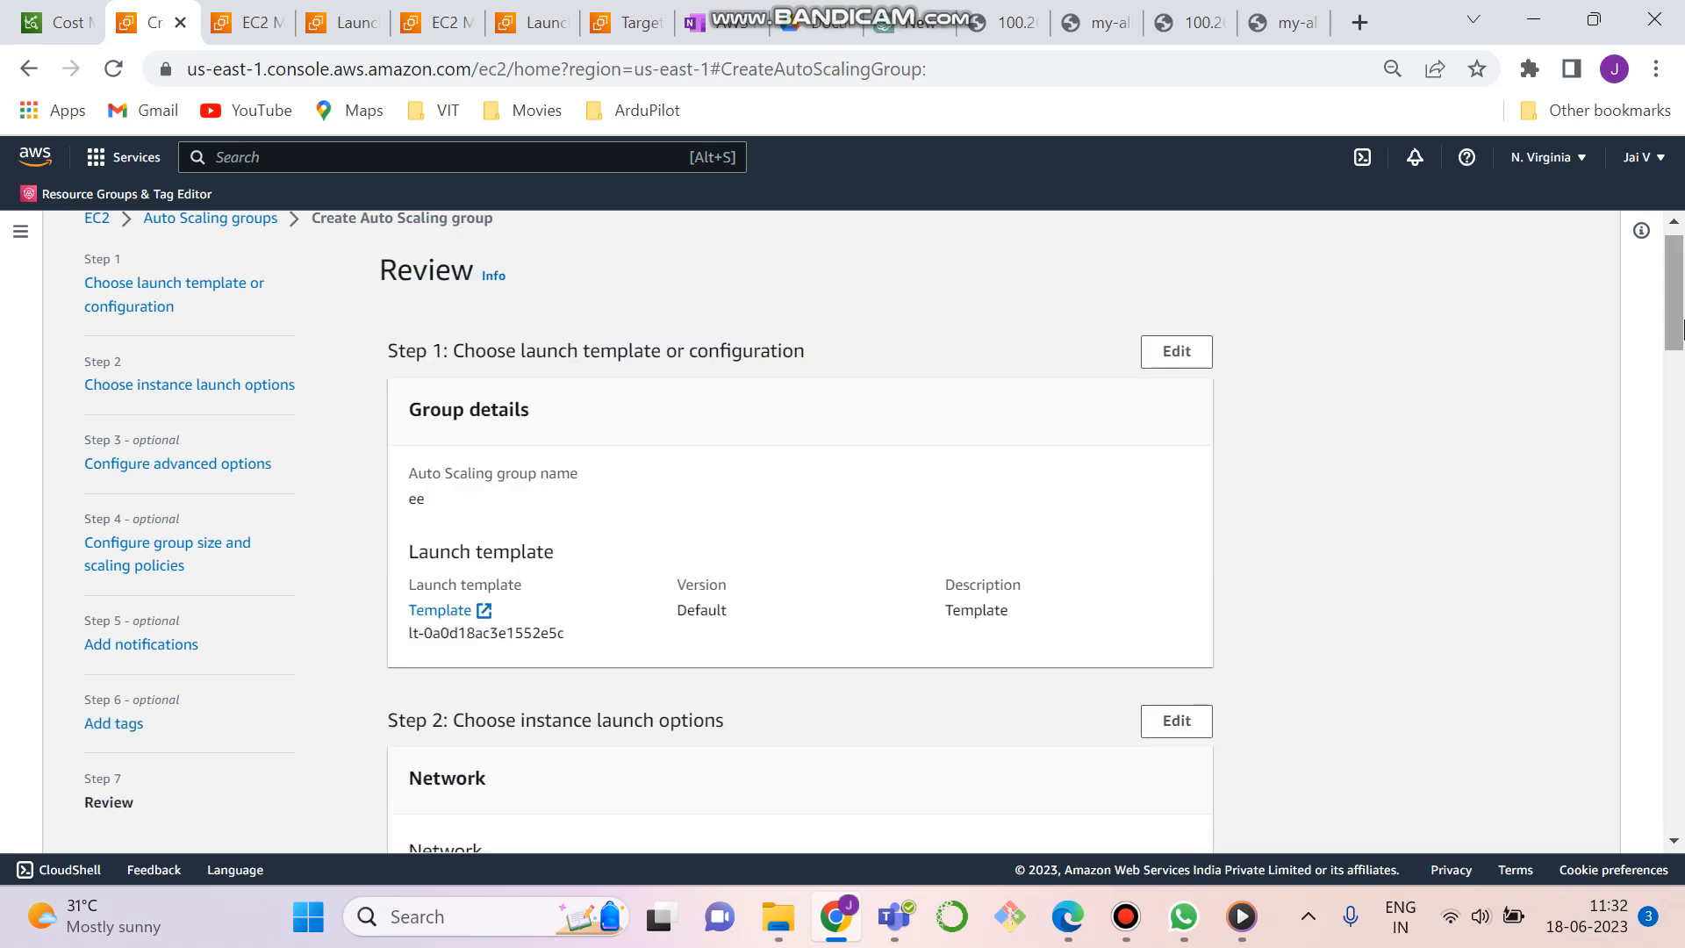
pyautogui.click(1676, 619)
pyautogui.scroll(-20, 1683, 618)
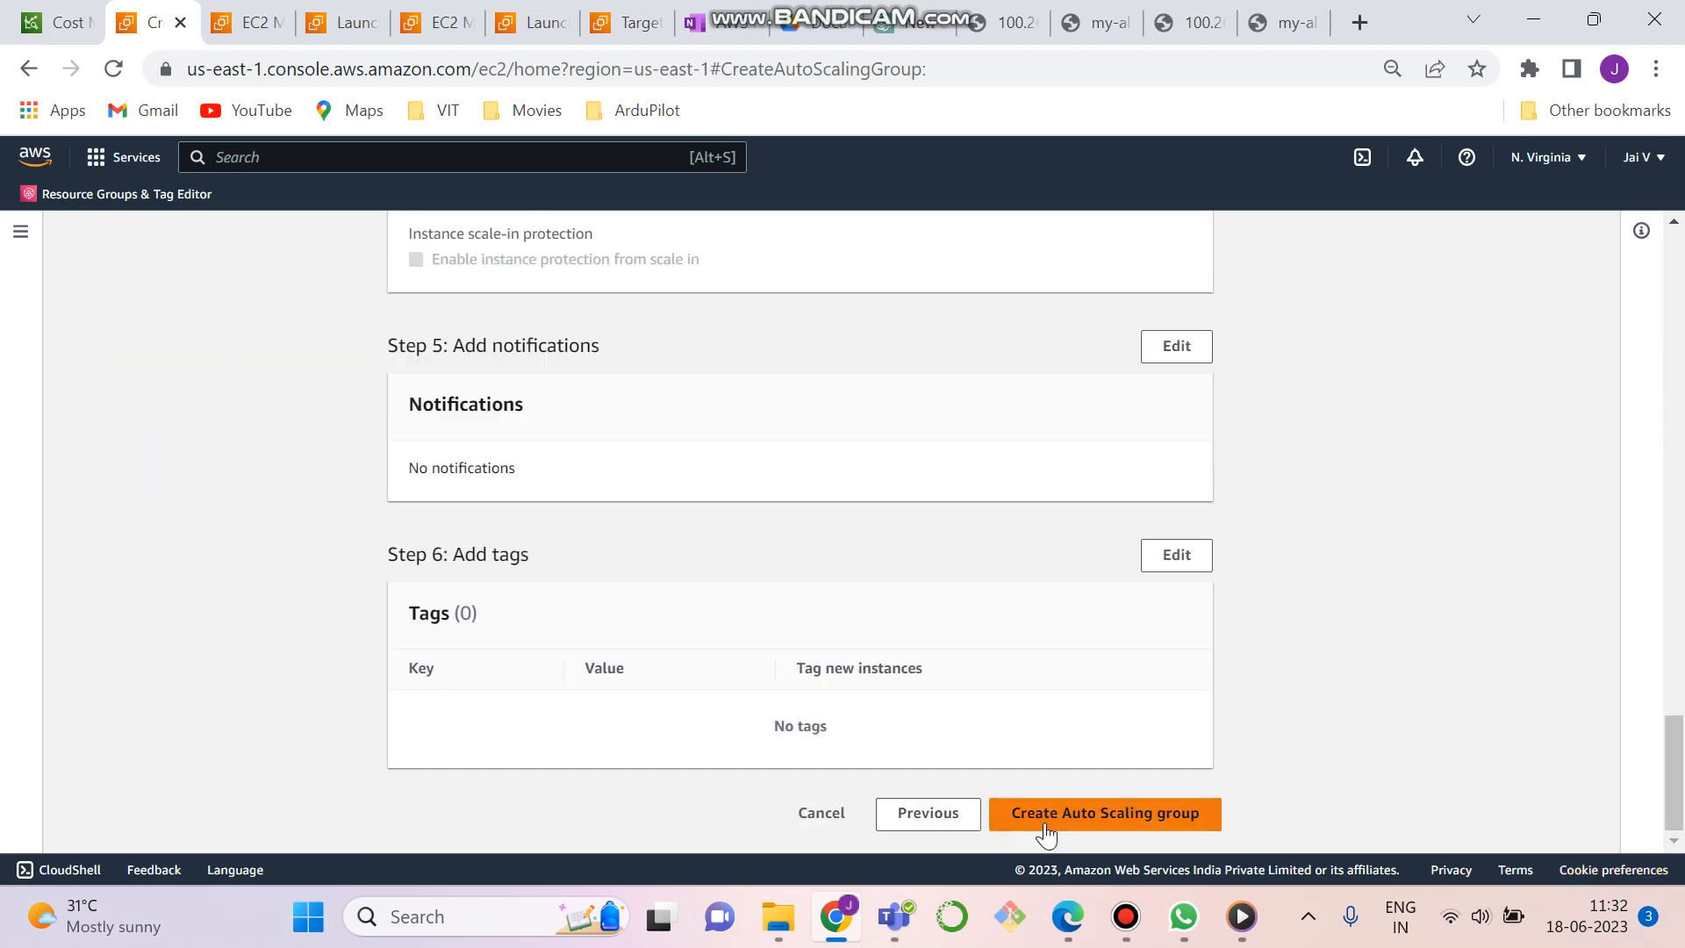
pyautogui.click(816, 814)
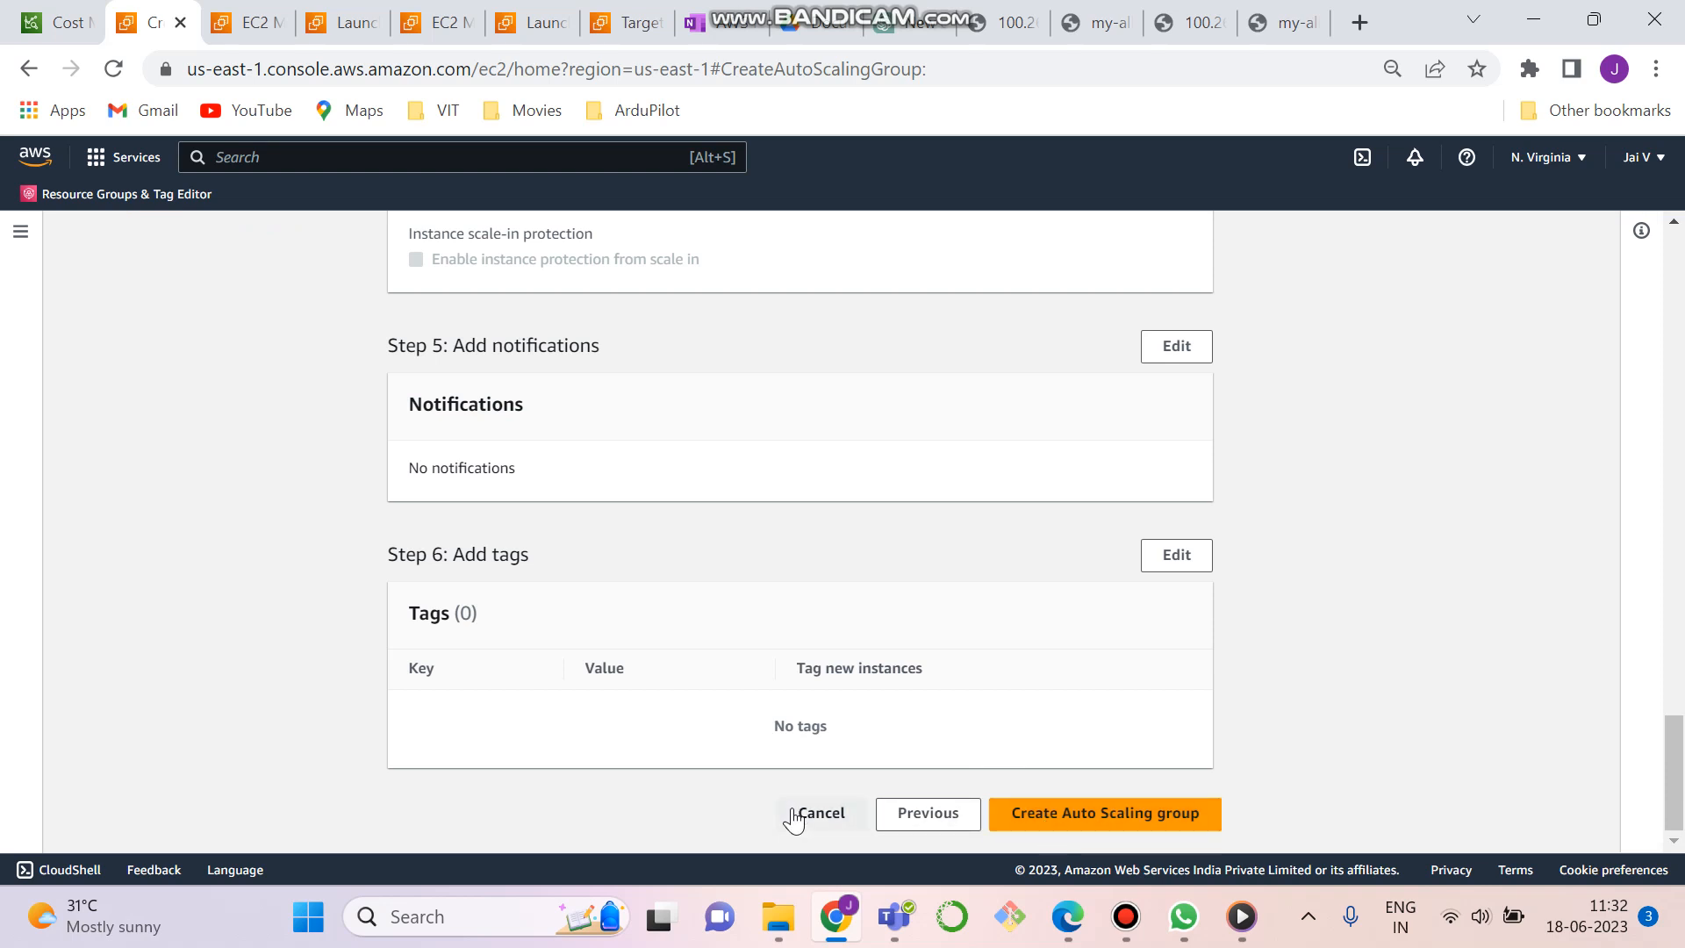